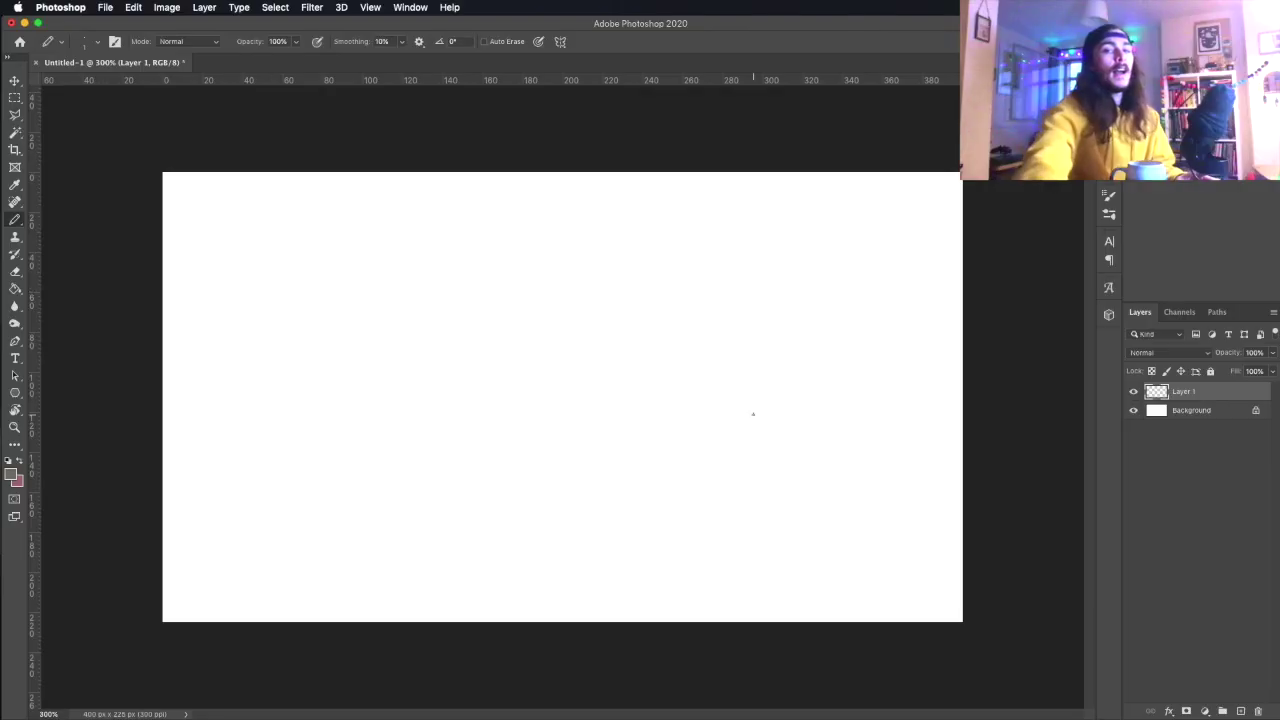
# Sketch a curved ground line across the bottom of the canvas with the Pencil.
pyautogui.moveTo(535, 476); pyautogui.dragTo(911, 425)
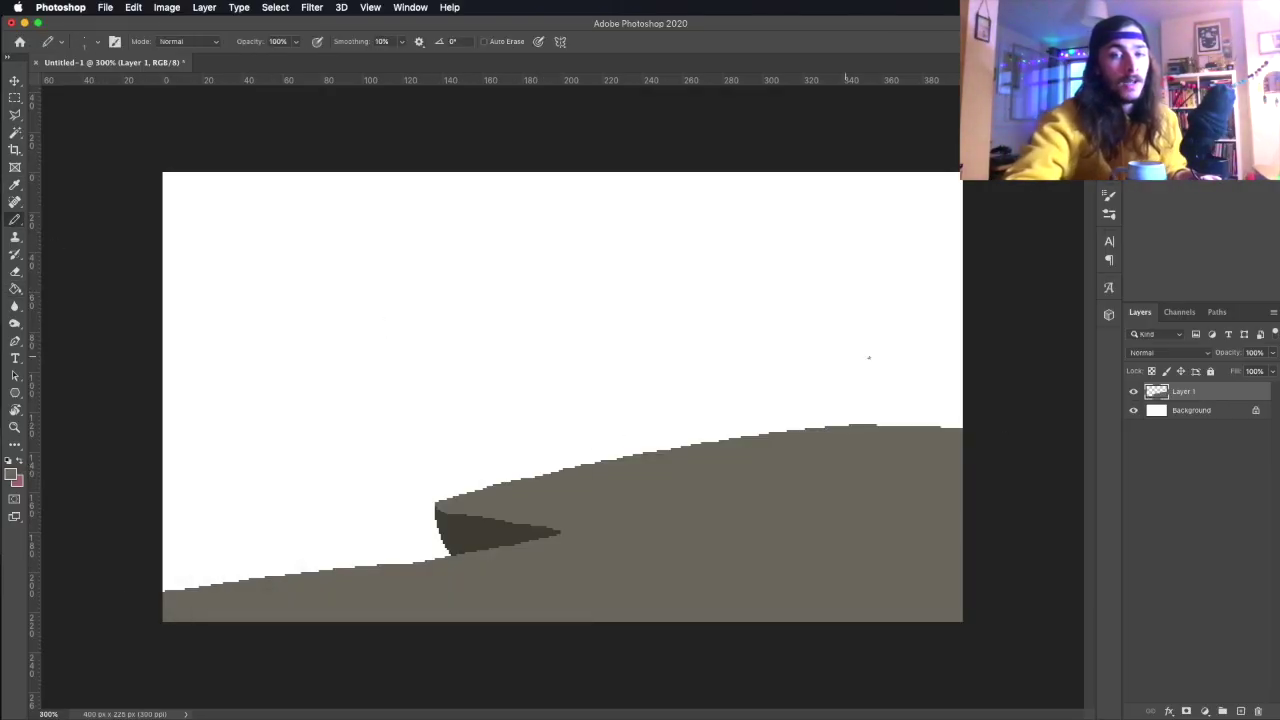
# Outline a new cliff shape in the dark colour and sketch a tall thin spire on the right.
pyautogui.click(520, 387)
pyautogui.moveTo(365, 480); pyautogui.dragTo(421, 442)
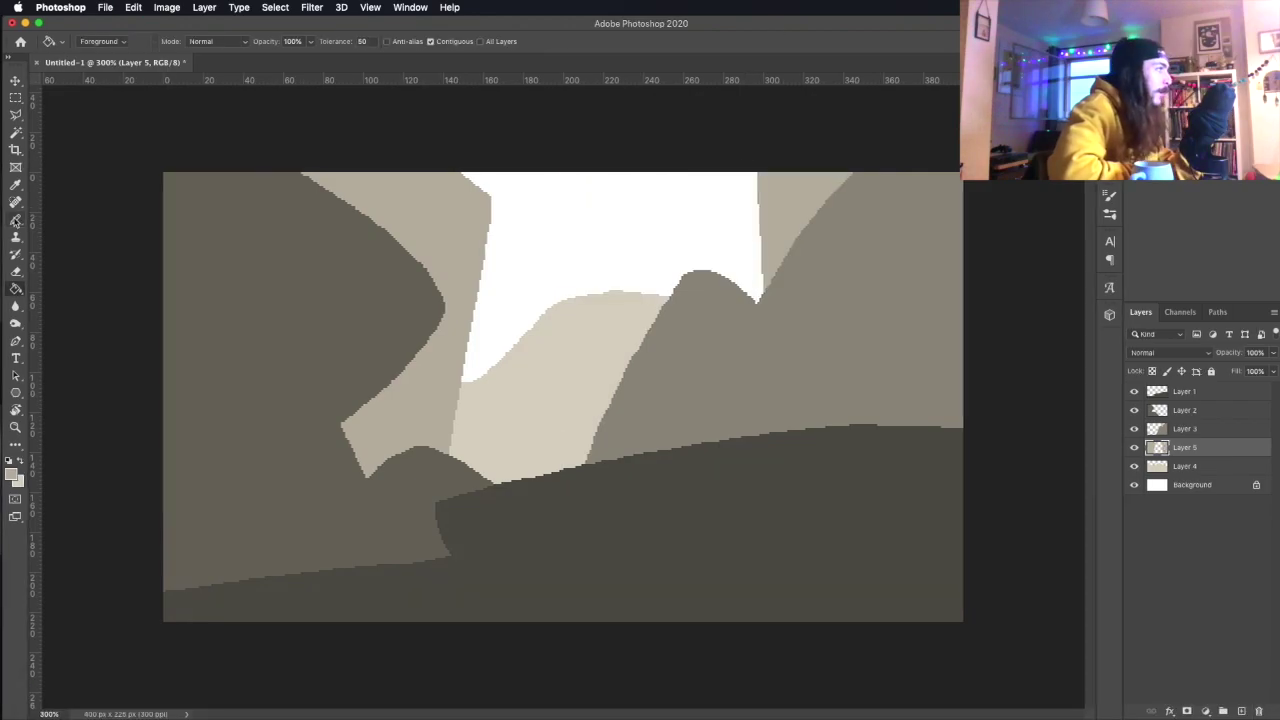
pyautogui.click(1133, 391)
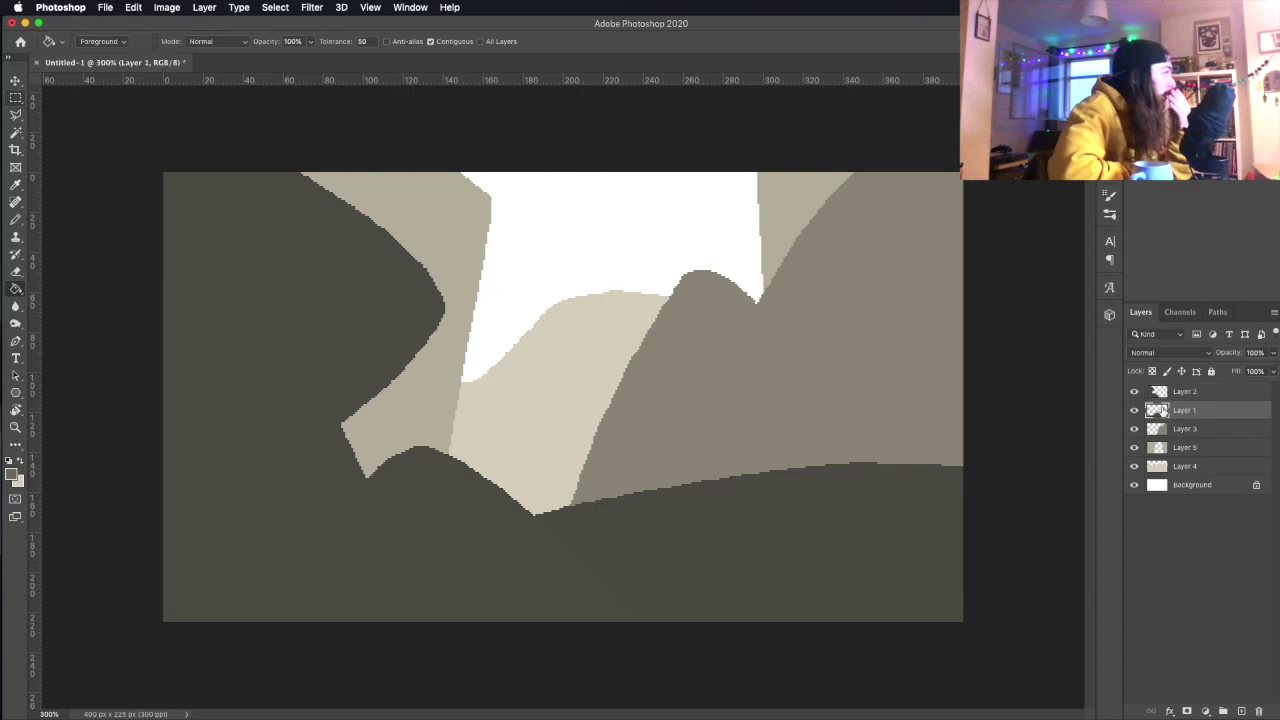
pyautogui.moveTo(900, 150); pyautogui.dragTo(880, 464)
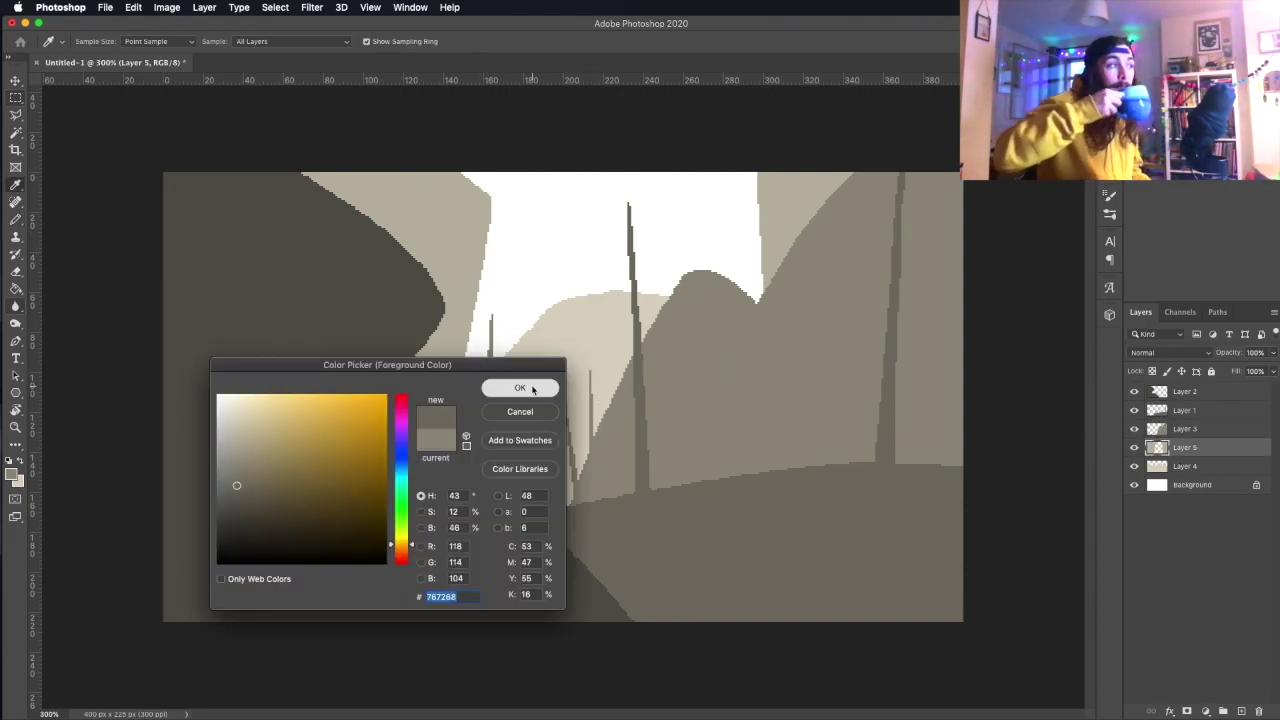
# Undo the stray dark fill and fill the pillar outline on Layer 5 with light beige.
pyautogui.click(15, 219)
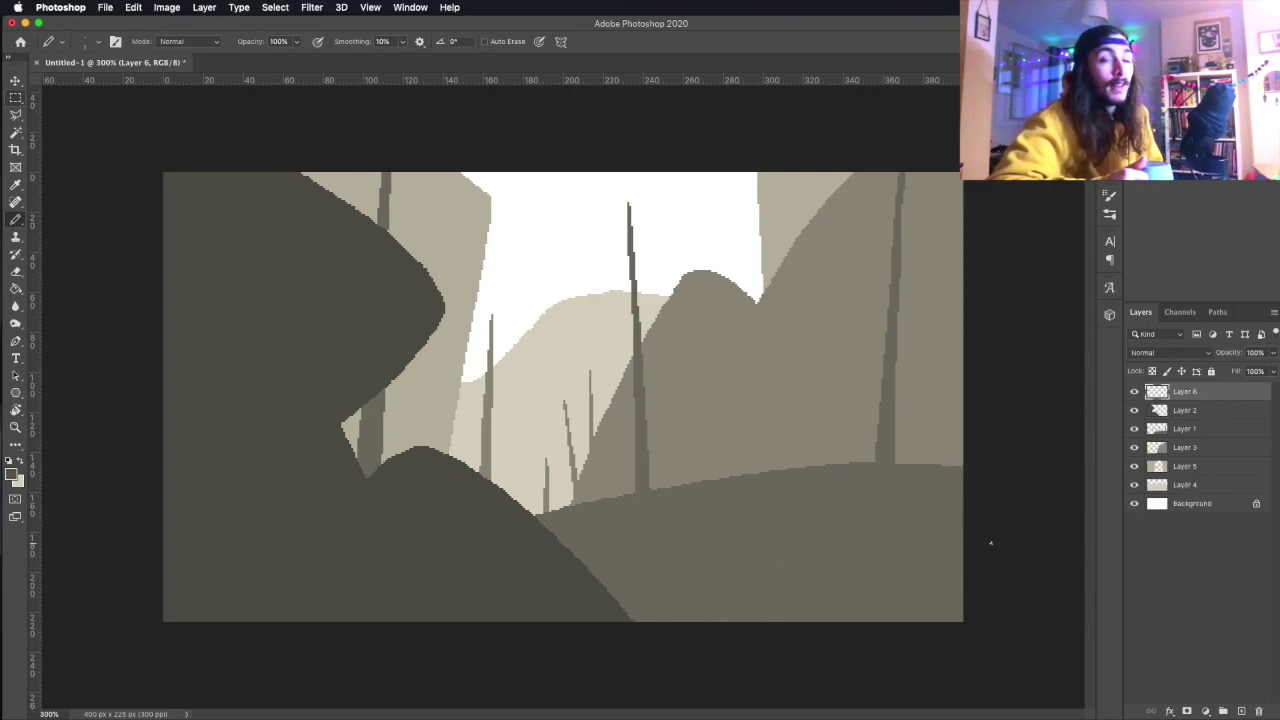
pyautogui.hotkey('ctrl', 'z')
pyautogui.press('b')
pyautogui.click(14, 474)
pyautogui.click(986, 288)
pyautogui.keyDown('ctrl'); pyautogui.click(425, 195); pyautogui.keyUp('ctrl')
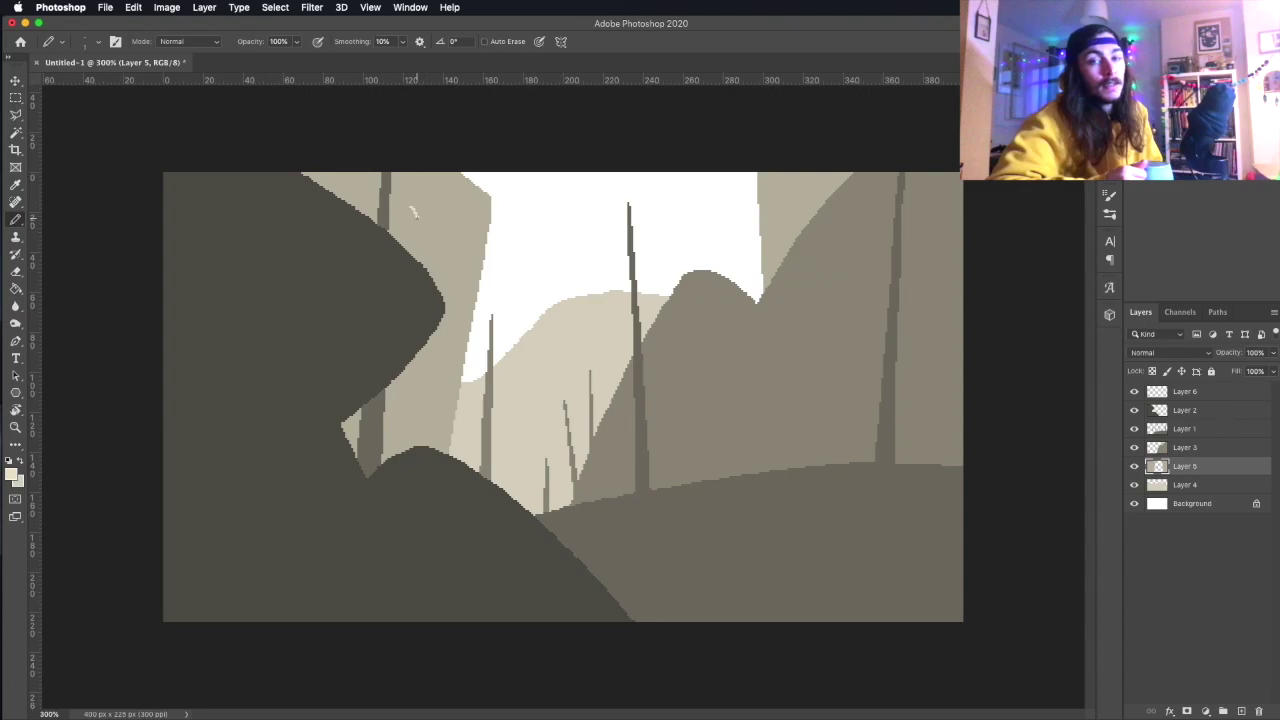
pyautogui.hotkey('alt', 'BackSpace')
pyautogui.hotkey('ctrl', 'd')
pyautogui.press('v')
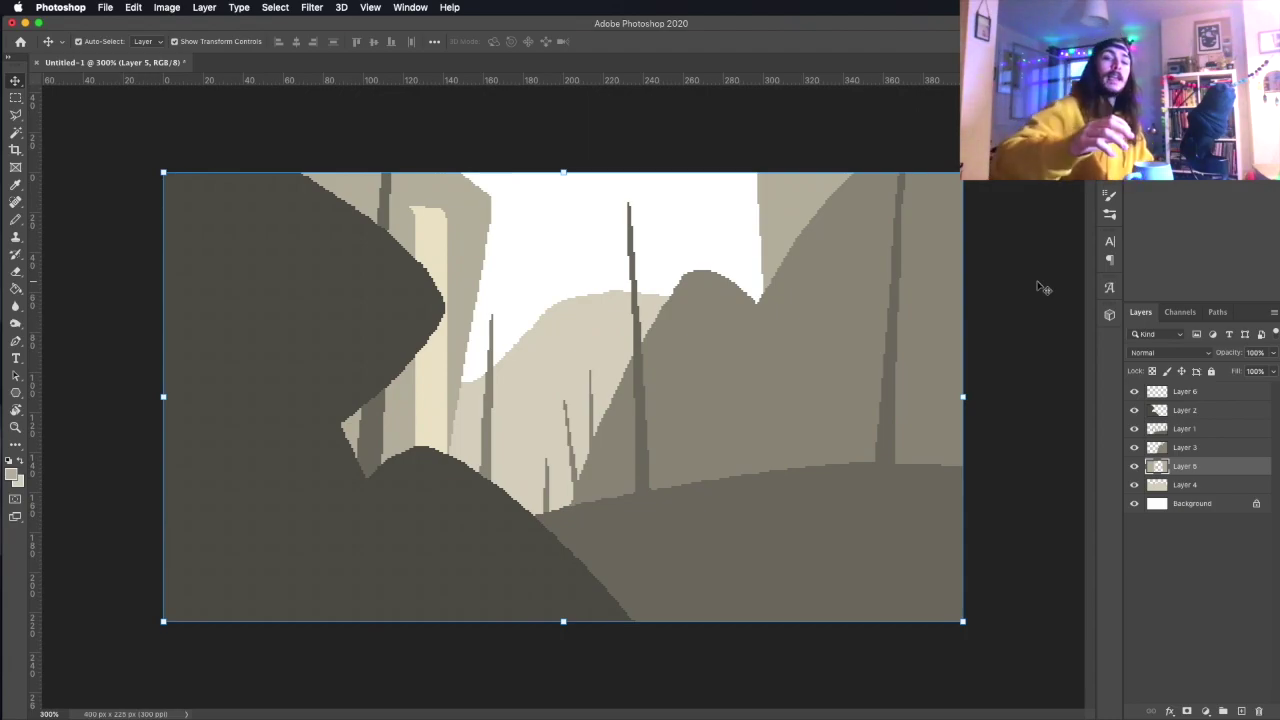
# Recolour the pillar with the surrounding grey-beige using the Paint Bucket.
pyautogui.click(14, 474)
pyautogui.click(986, 289)
pyautogui.press('g')
pyautogui.click(445, 240)
pyautogui.hotkey('alt', '[')
pyautogui.press('b')
# Try a short sketch line in the sky, then undo it and move to the foreground layer.
pyautogui.moveTo(548, 304); pyautogui.dragTo(563, 260)
pyautogui.moveTo(648, 255); pyautogui.dragTo(746, 262)
pyautogui.hotkey('ctrl', 'z')
pyautogui.hotkey('ctrl', 'z')
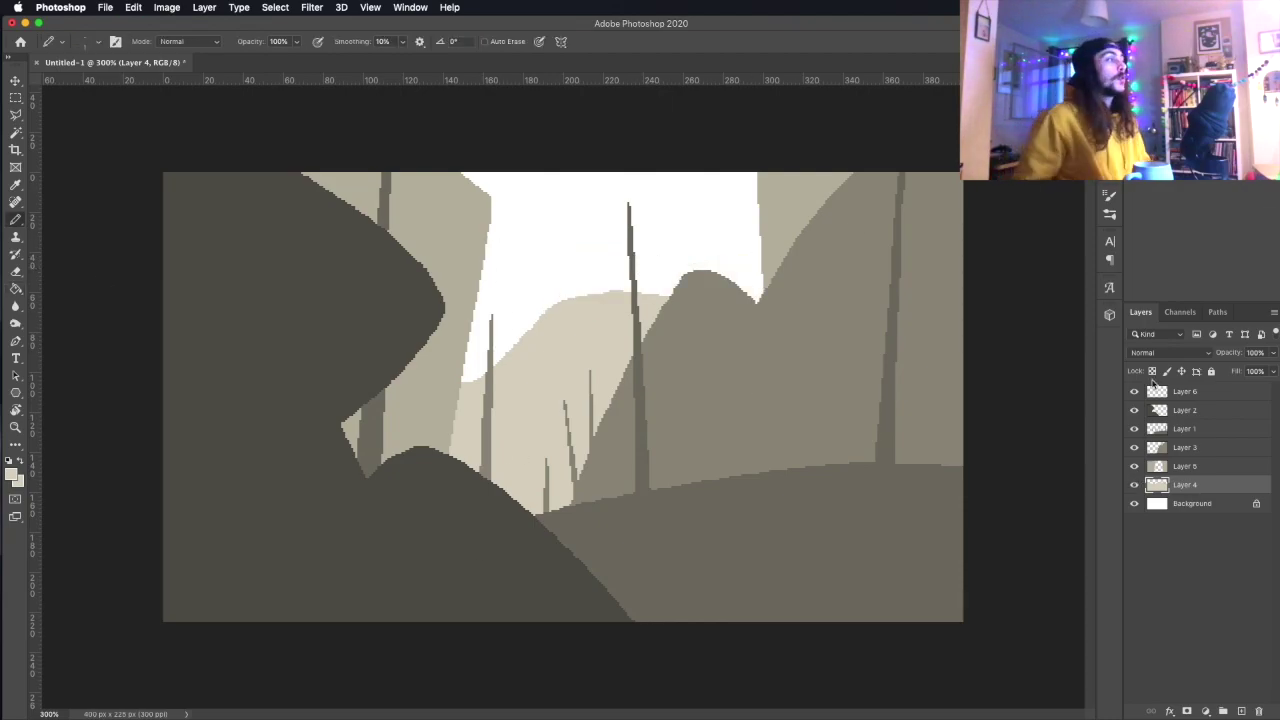
pyautogui.hotkey('alt', ']')
pyautogui.hotkey('alt', ']')
pyautogui.hotkey('alt', ']')
# On a new layer, draw a darker ground band across the lower foreground, discarding the lighter test shapes.
pyautogui.hotkey('ctrl', 'shift', 'n')
pyautogui.press('Return')
pyautogui.moveTo(960, 497); pyautogui.dragTo(171, 594)
pyautogui.hotkey('ctrl', 't')
pyautogui.press('Escape')
pyautogui.press('Delete')
pyautogui.hotkey('alt', 'BackSpace')
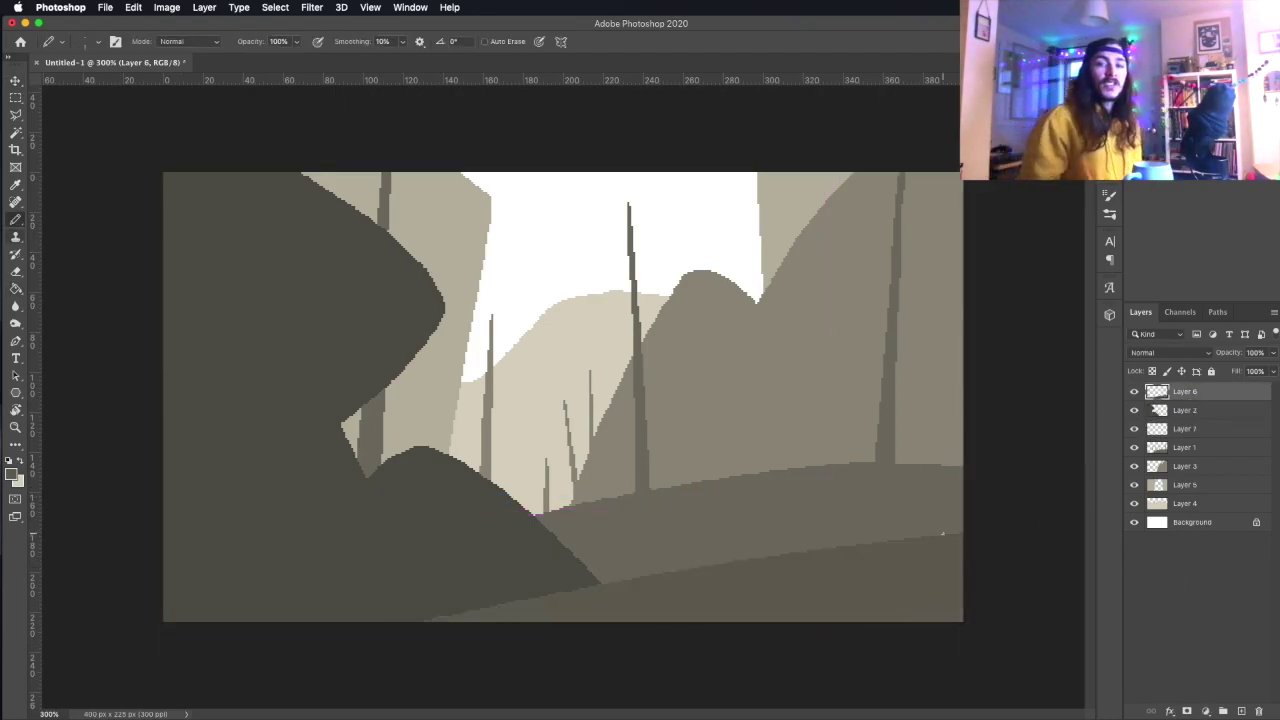
pyautogui.moveTo(160, 563); pyautogui.dragTo(289, 575)
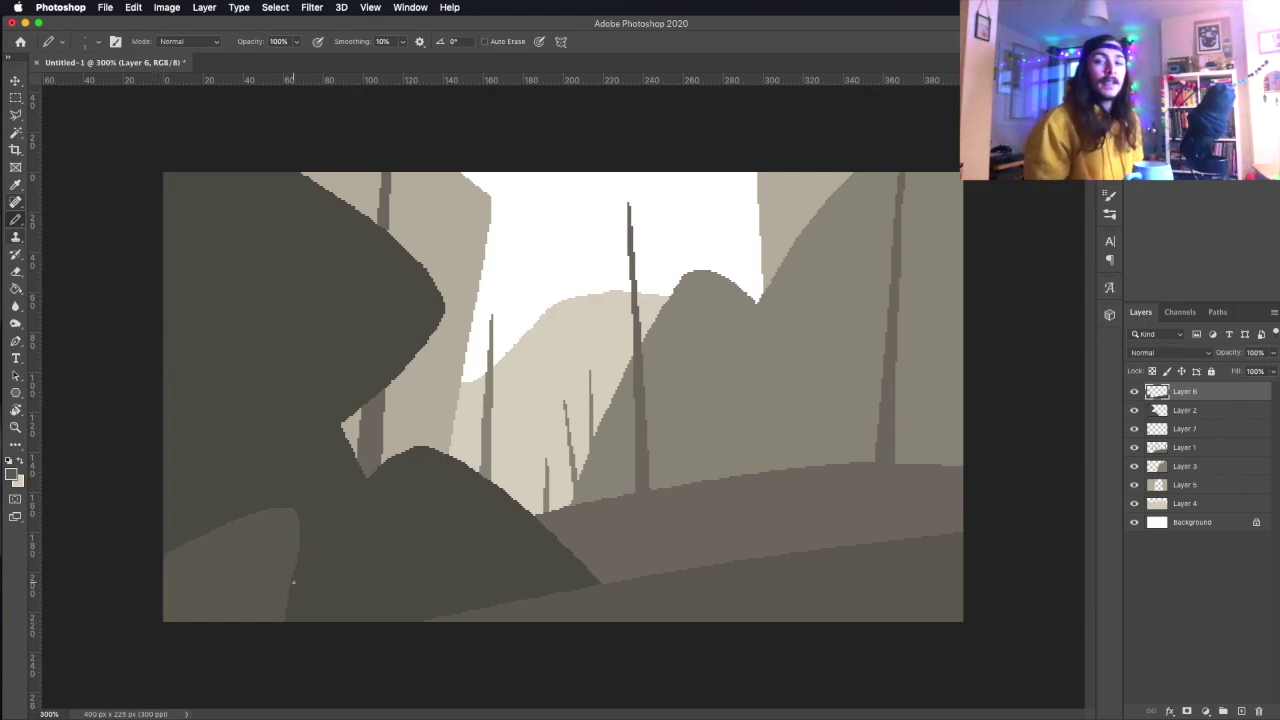
pyautogui.moveTo(359, 603); pyautogui.dragTo(368, 620)
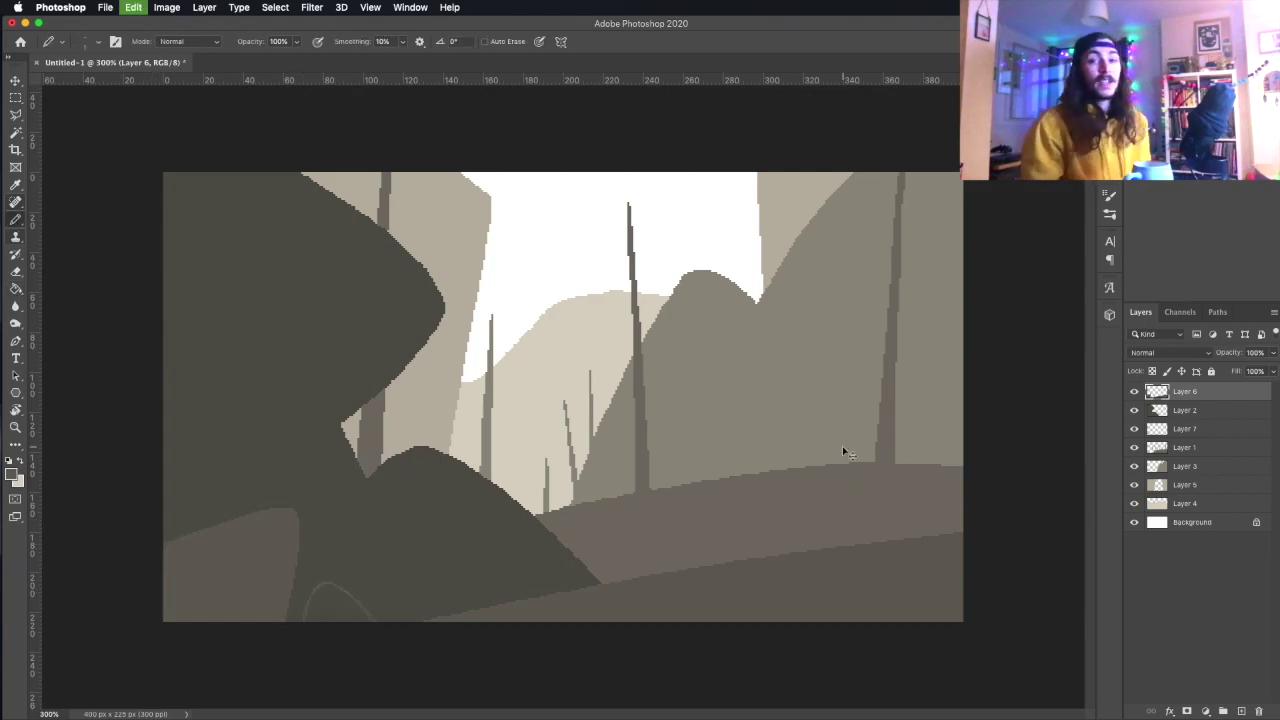
pyautogui.hotkey('ctrl', 'z')
pyautogui.hotkey('ctrl', 'z')
# Draw a thick dark tree trunk on the right reaching down to the ground.
pyautogui.moveTo(780, 137); pyautogui.dragTo(757, 548)
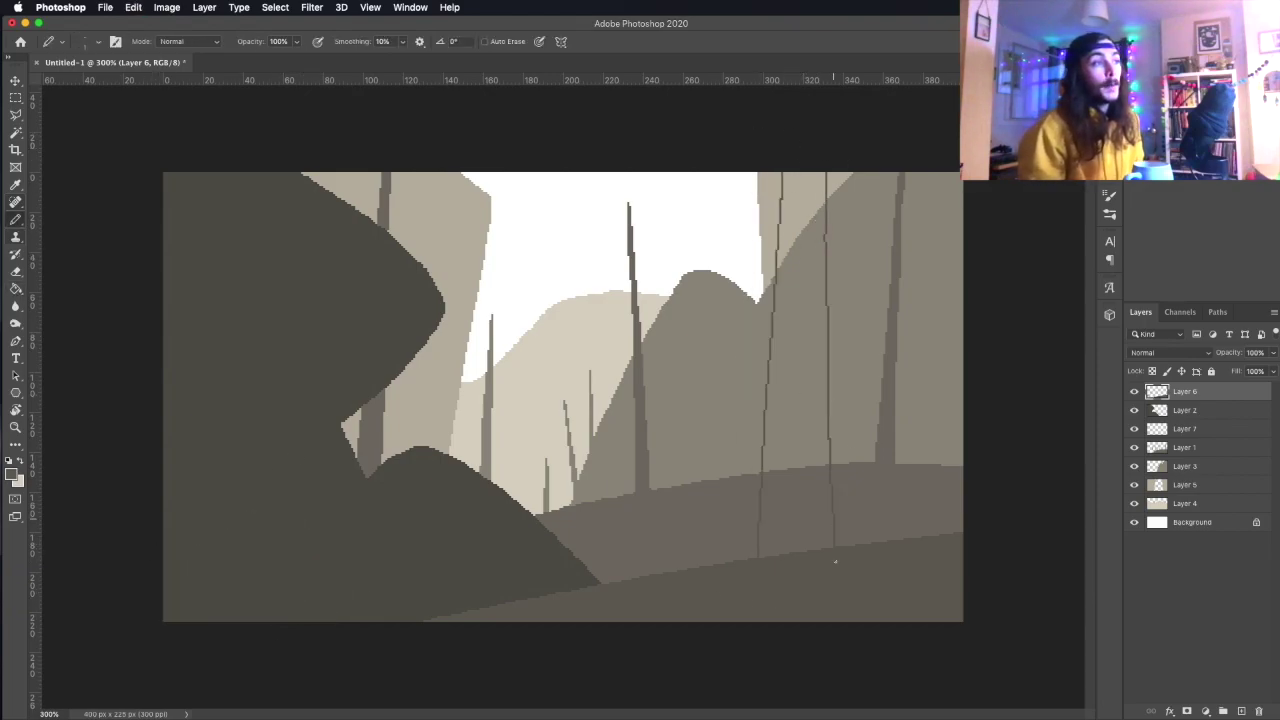
pyautogui.moveTo(833, 528); pyautogui.dragTo(834, 548)
pyautogui.press('g')
pyautogui.click(830, 358)
pyautogui.press('b')
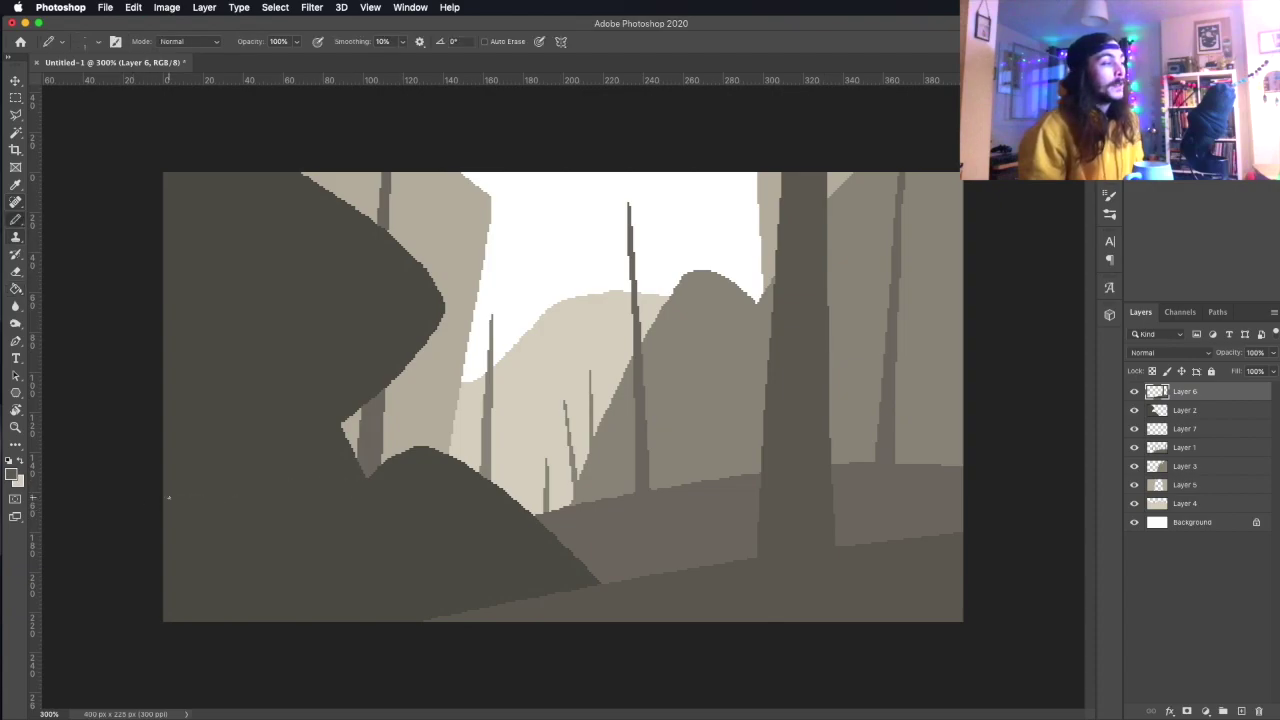
pyautogui.moveTo(245, 501); pyautogui.dragTo(237, 508)
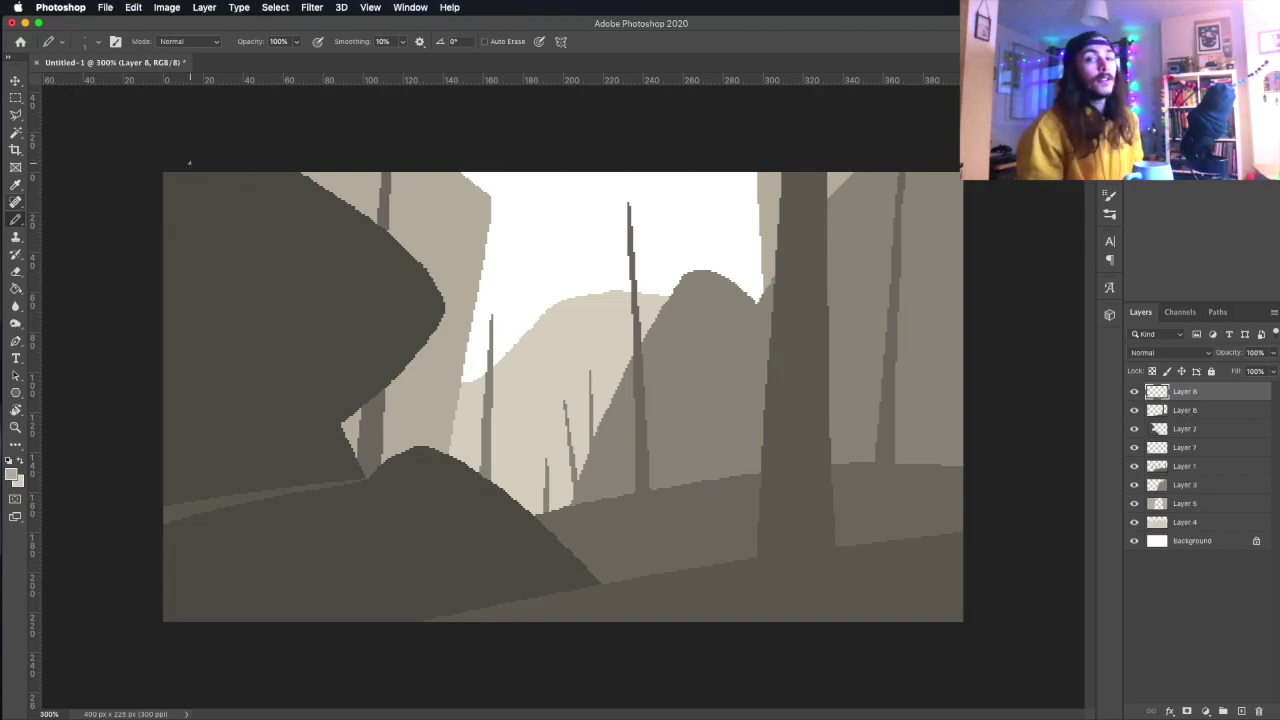
# Add a light beige column and shift it toward the left edge of the canyon.
pyautogui.hotkey('ctrl', 'v')
pyautogui.press('v')
pyautogui.moveTo(271, 337); pyautogui.dragTo(237, 217)
pyautogui.press('b')
pyautogui.click(1180, 428)
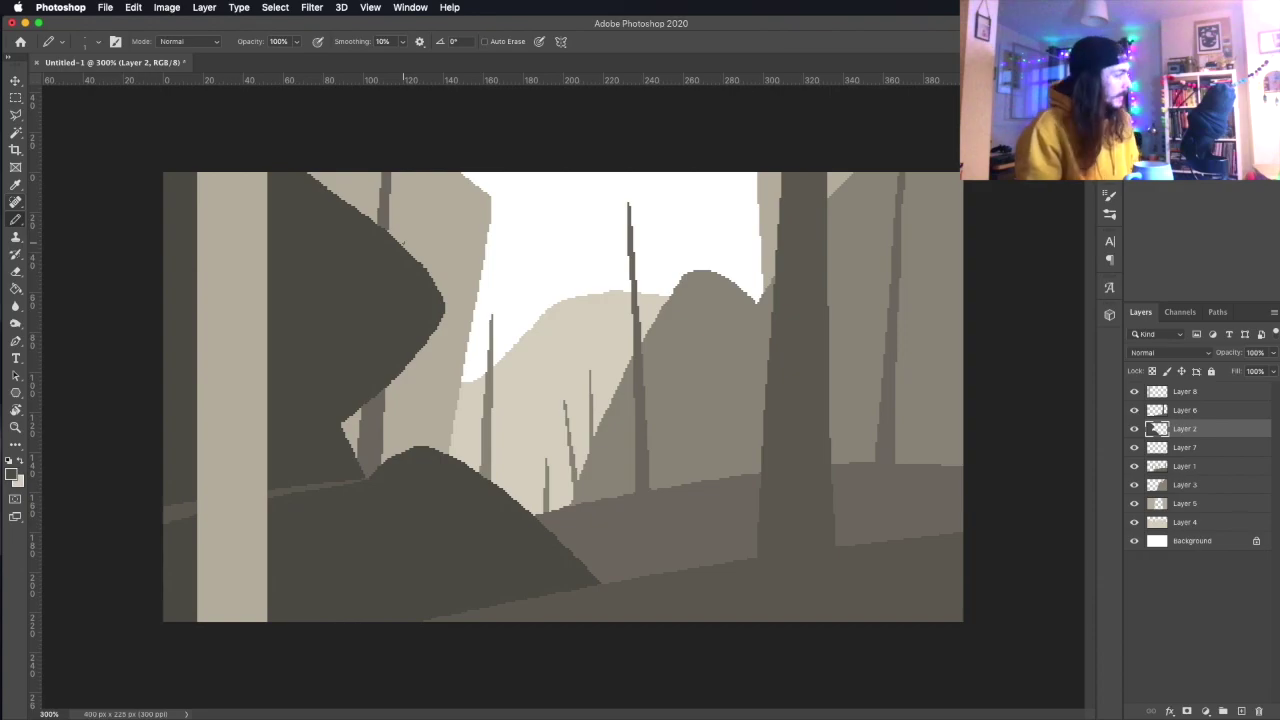
# Hide the trunk, spire and pillar layers and toggle the mountain and background layers to inspect the backdrop.
pyautogui.moveTo(1134, 391); pyautogui.dragTo(1134, 410)
pyautogui.click(1134, 466)
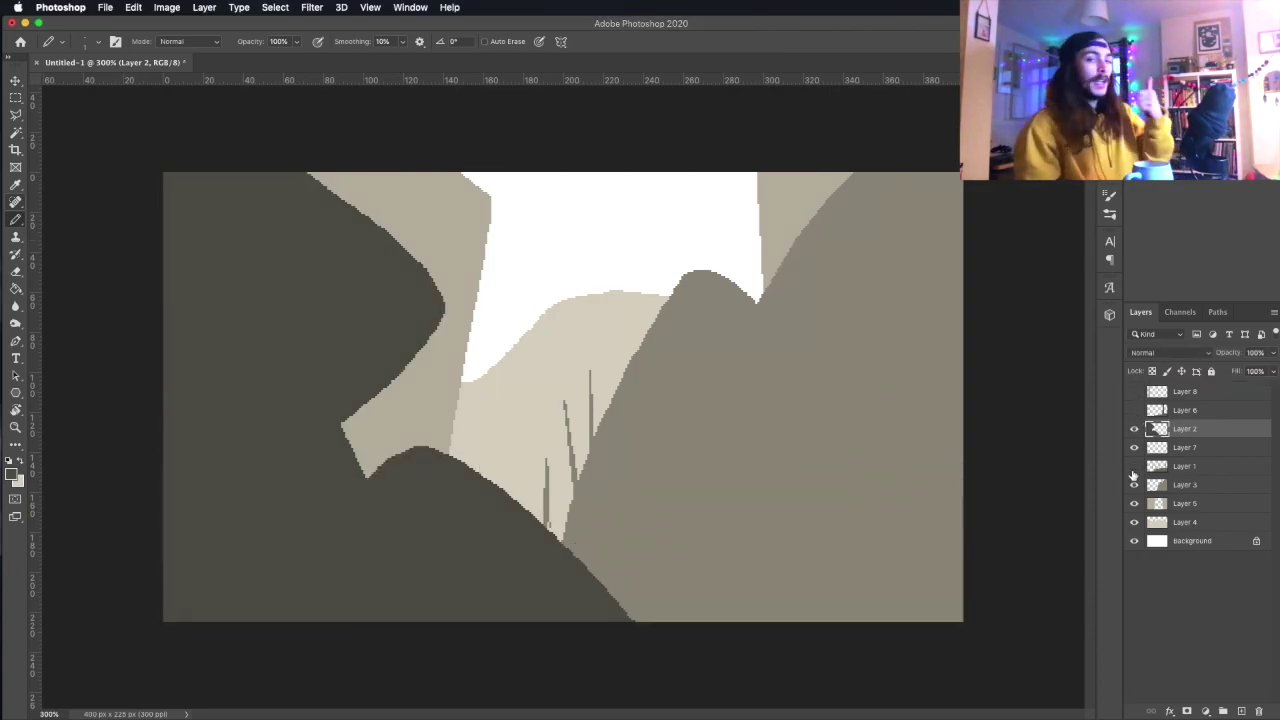
pyautogui.click(1185, 503)
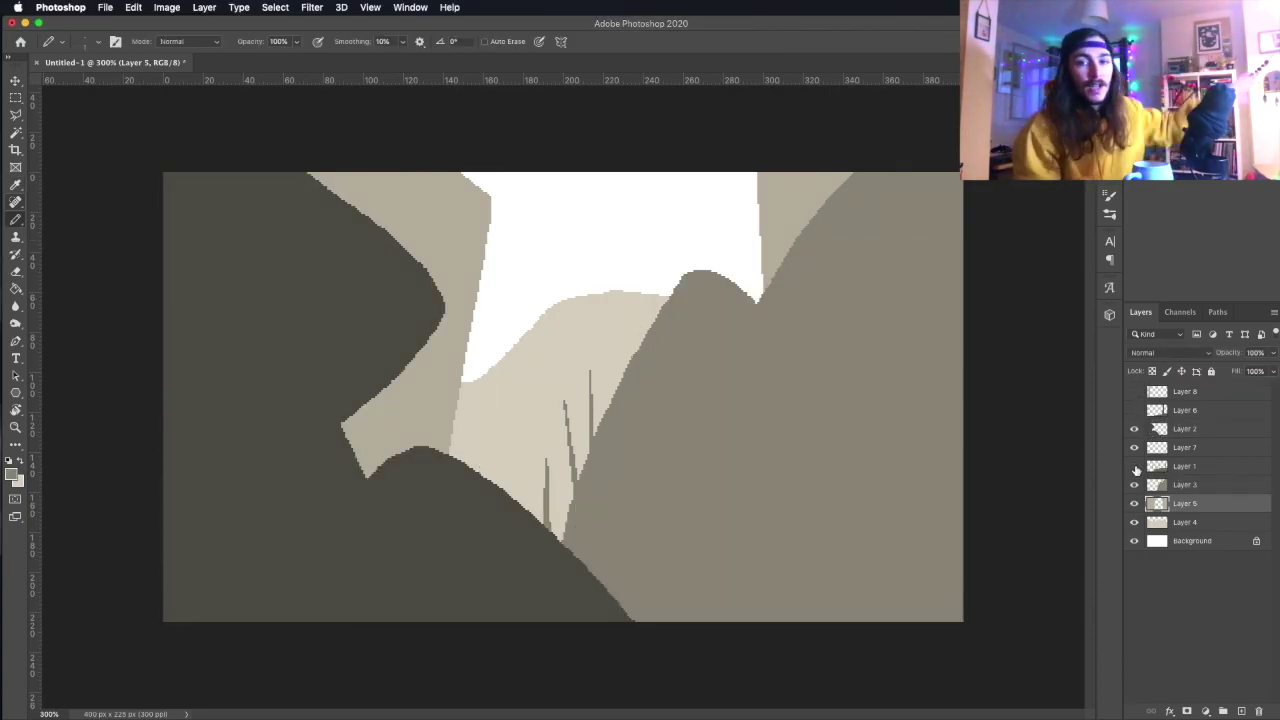
pyautogui.click(1134, 466)
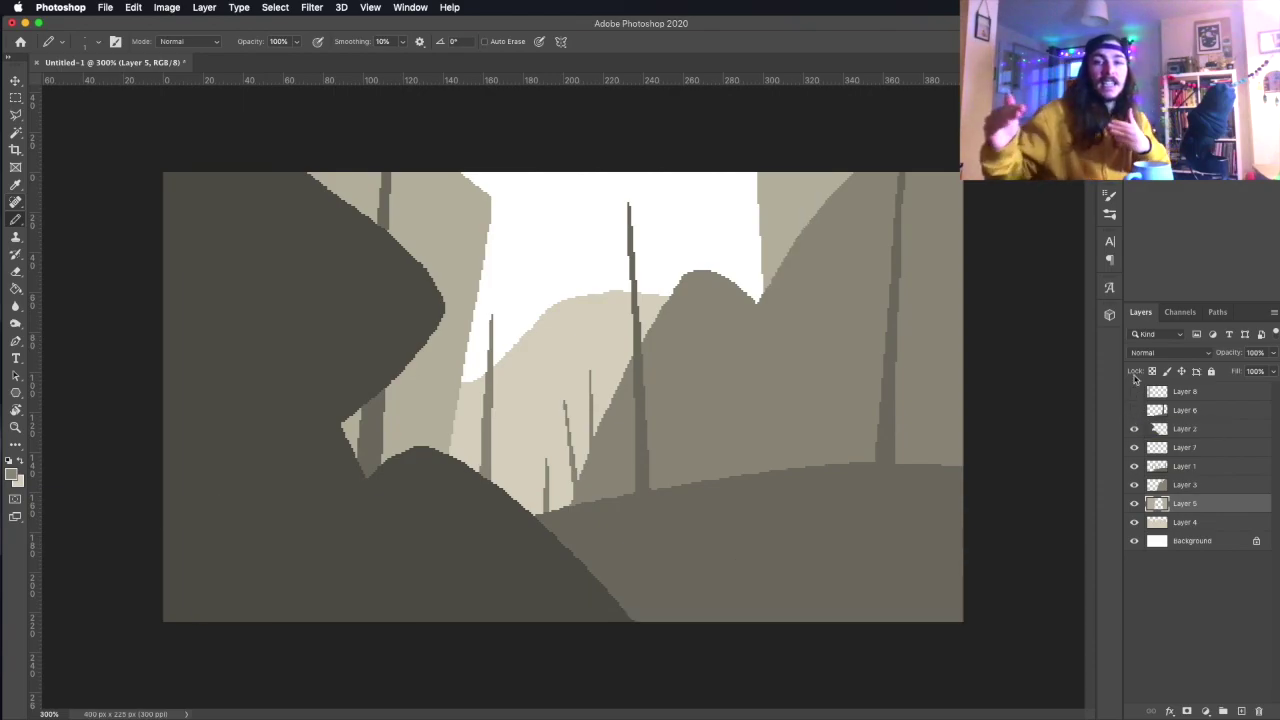
pyautogui.click(1134, 484)
pyautogui.click(1134, 503)
pyautogui.click(1134, 503)
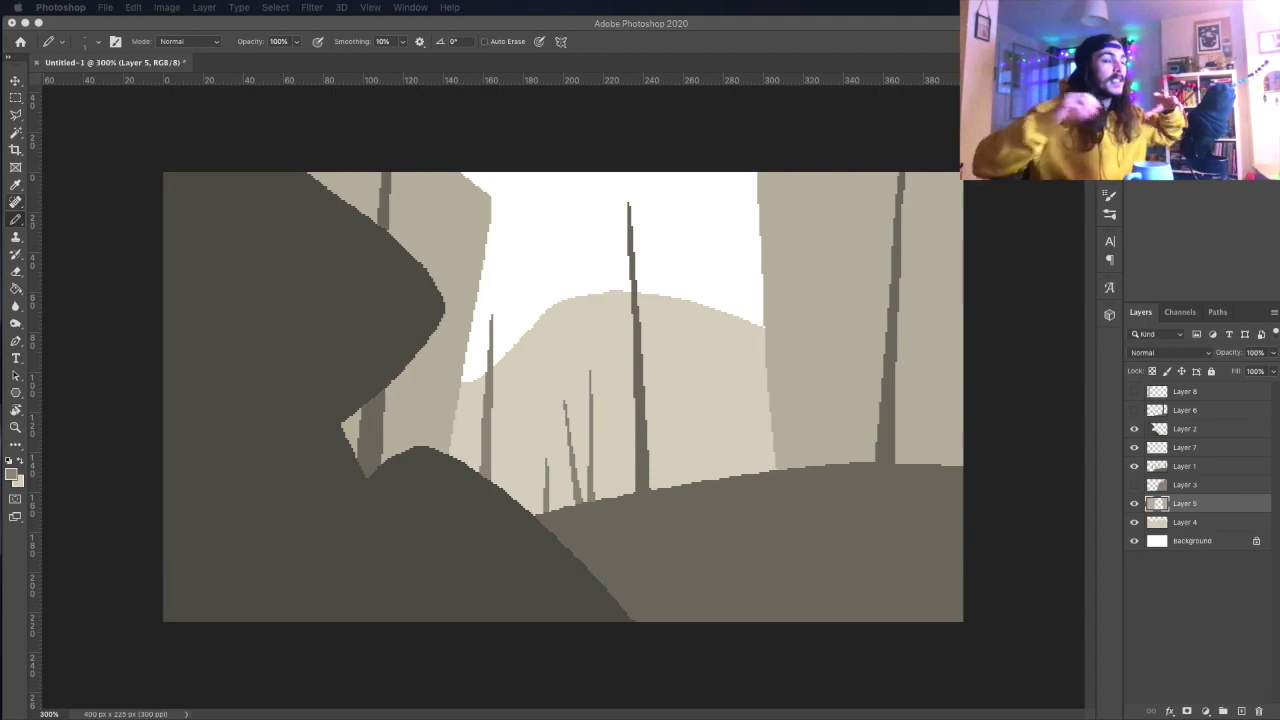
# Sketch a rough outline on the right, remove it, and show the grey mountain layer again.
pyautogui.moveTo(740, 472); pyautogui.dragTo(832, 408)
pyautogui.moveTo(743, 430); pyautogui.dragTo(865, 330)
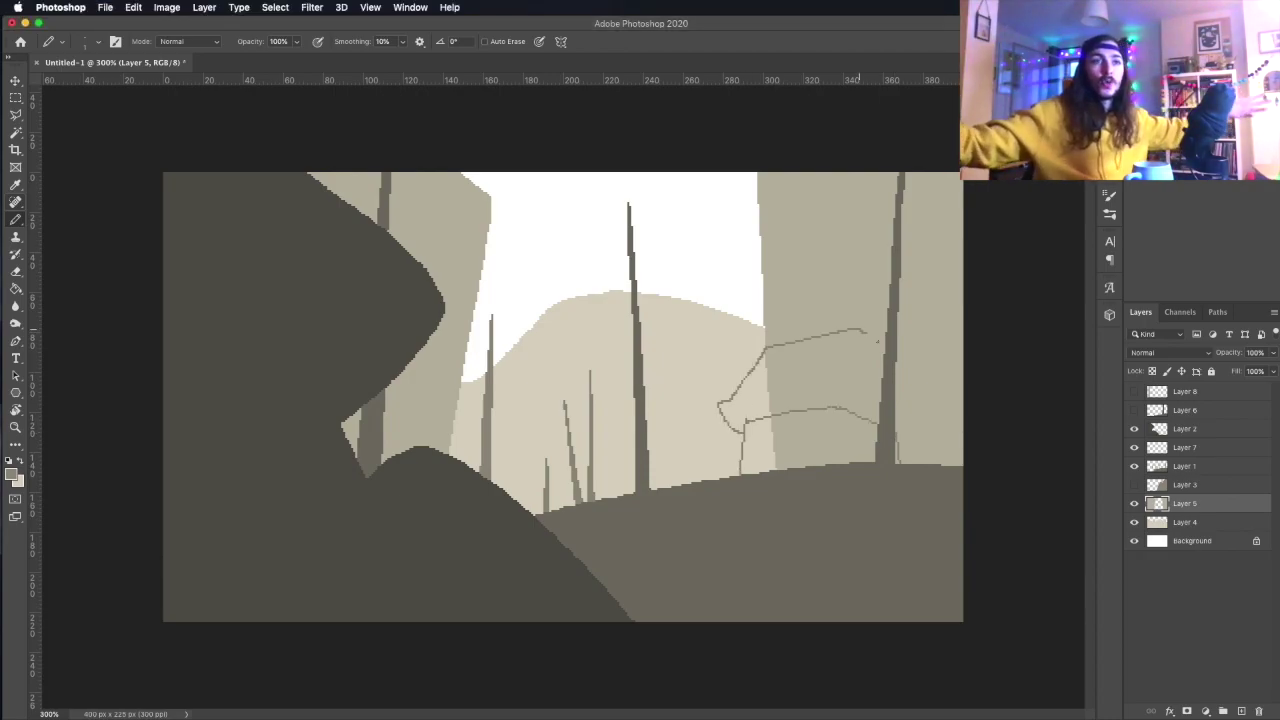
pyautogui.click(1134, 484)
pyautogui.click(1185, 484)
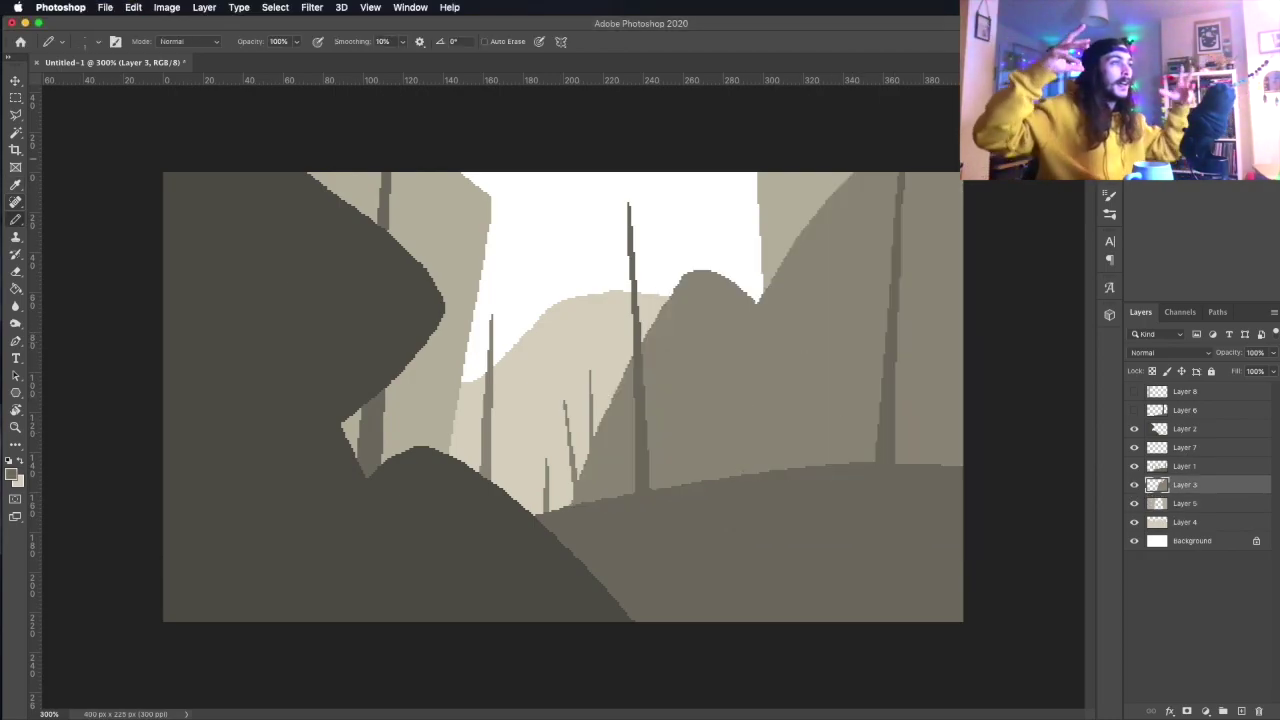
pyautogui.click(1185, 466)
pyautogui.press('m')
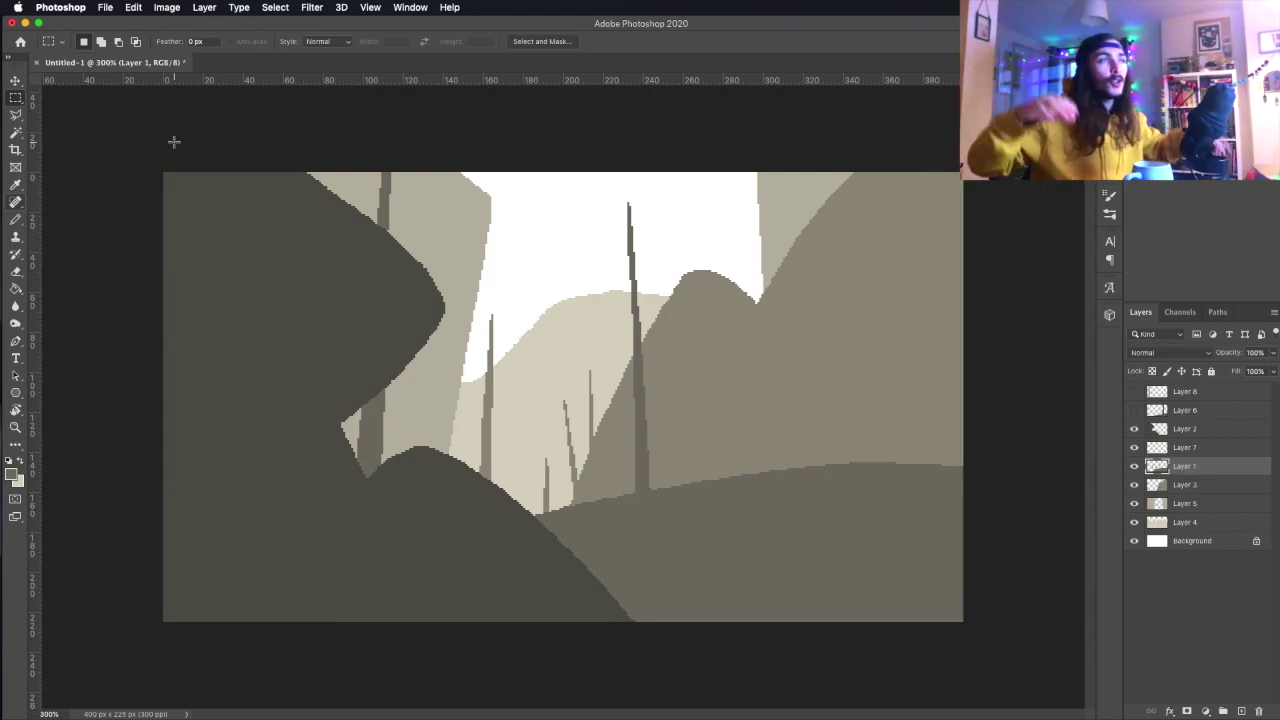
pyautogui.press('b')
pyautogui.click(1185, 503)
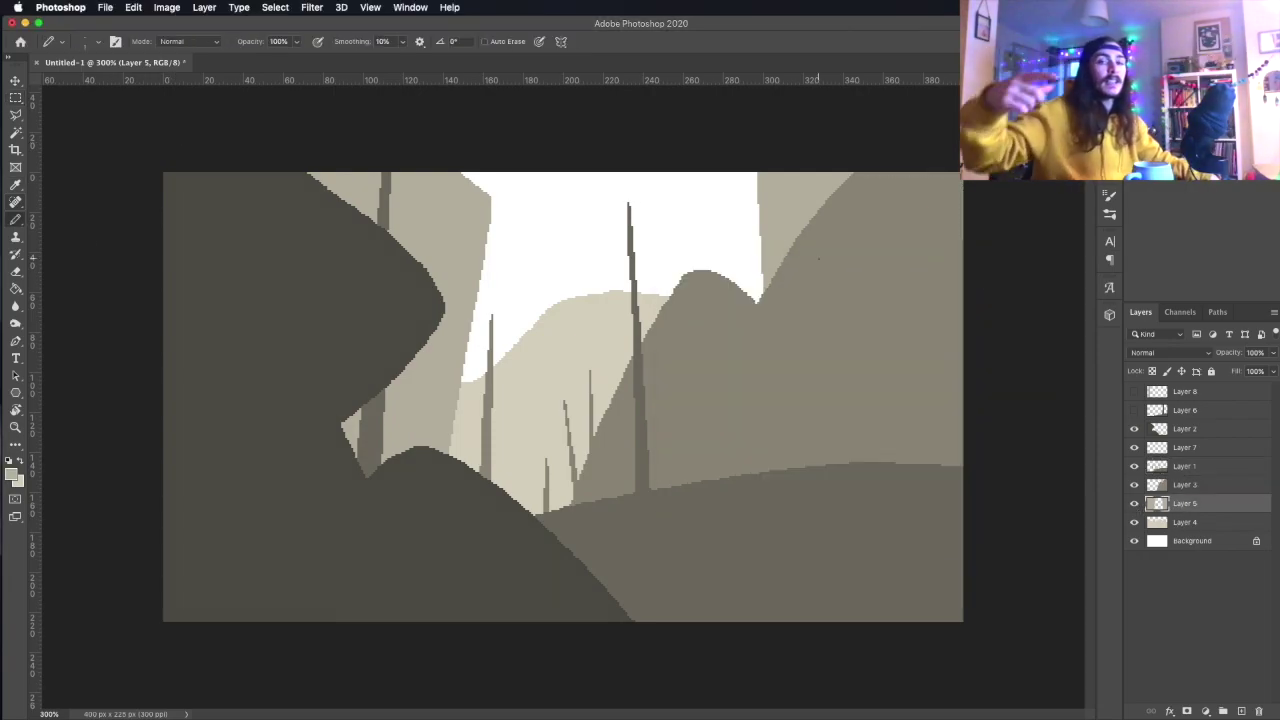
# Draw a new rock edge in the upper sky and fill the sky beside it with beige.
pyautogui.moveTo(537, 174); pyautogui.dragTo(566, 347)
pyautogui.press('g')
pyautogui.click(540, 346)
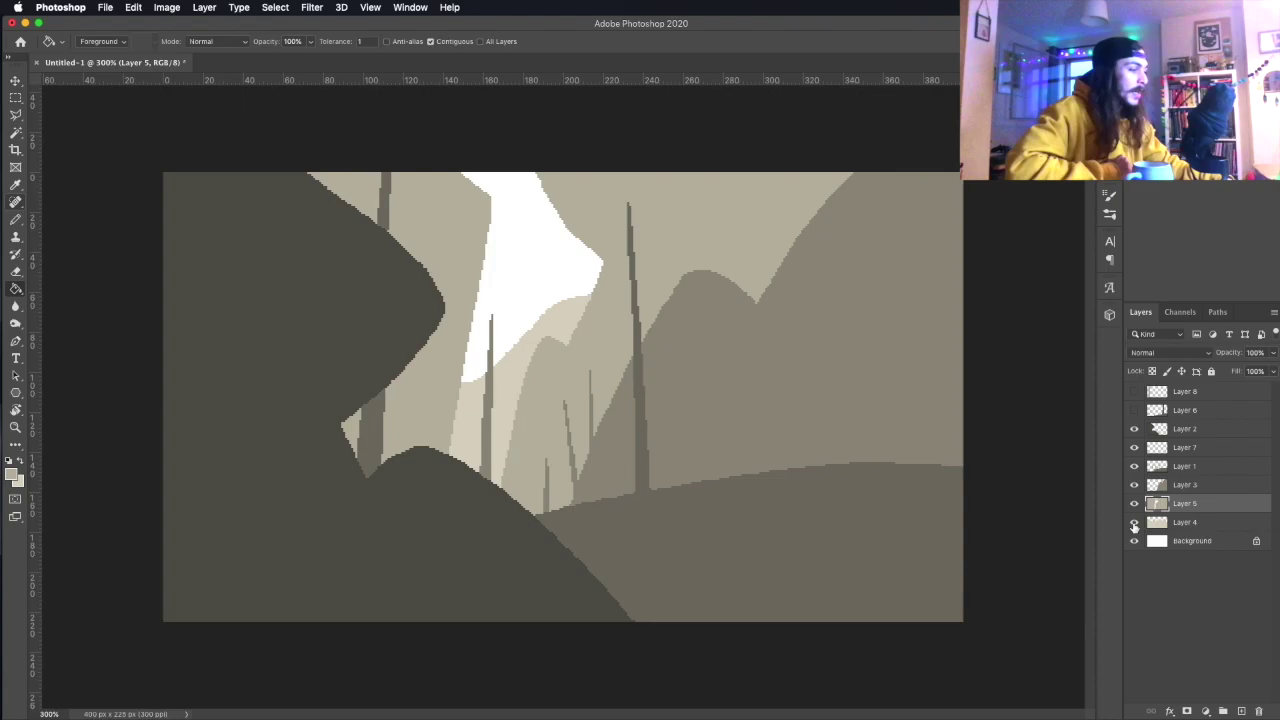
pyautogui.press('b')
# On Layer 2, draw a slope line in the lower right and fill it dark.
pyautogui.click(1185, 428)
pyautogui.moveTo(770, 620); pyautogui.dragTo(900, 412)
pyautogui.hotkey('ctrl', 'z')
pyautogui.press('g')
pyautogui.click(930, 535)
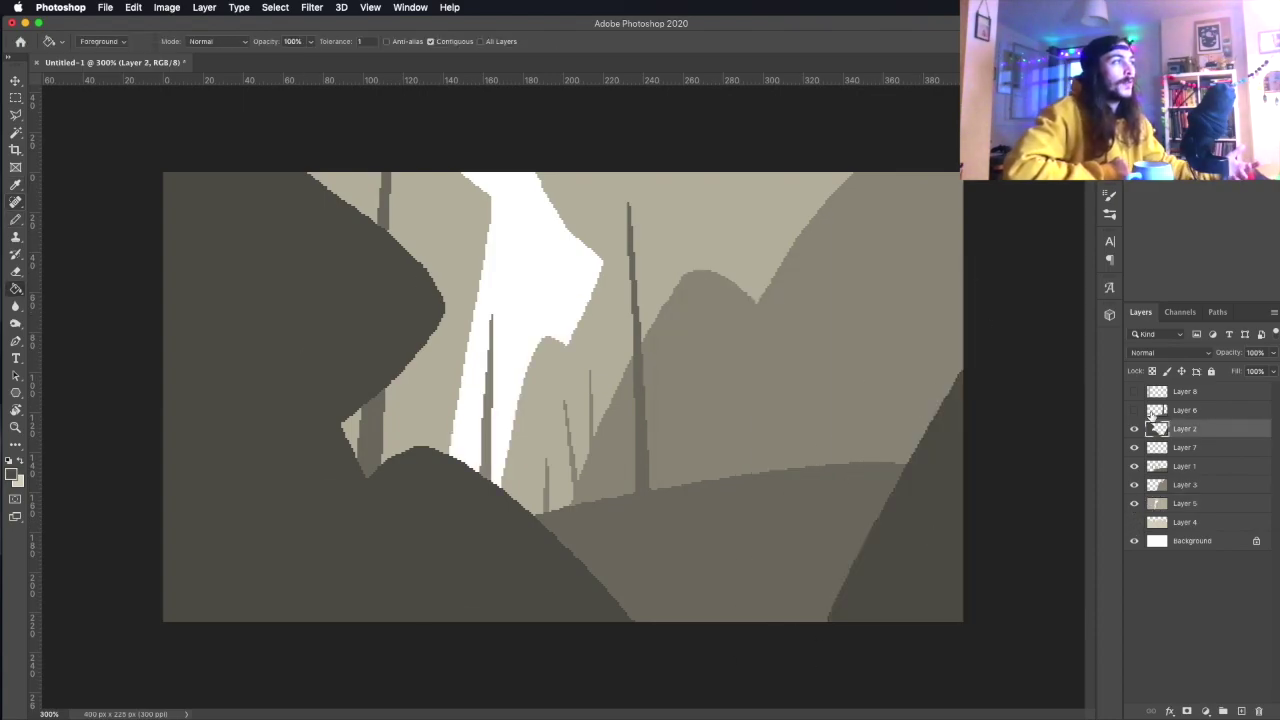
# Sketch a box-like outline on the right ground and fill it with a lighter tone.
pyautogui.click(398, 490)
pyautogui.hotkey('ctrl', 'z')
pyautogui.press('b')
pyautogui.hotkey('ctrl', 'z')
pyautogui.moveTo(754, 425); pyautogui.dragTo(850, 455)
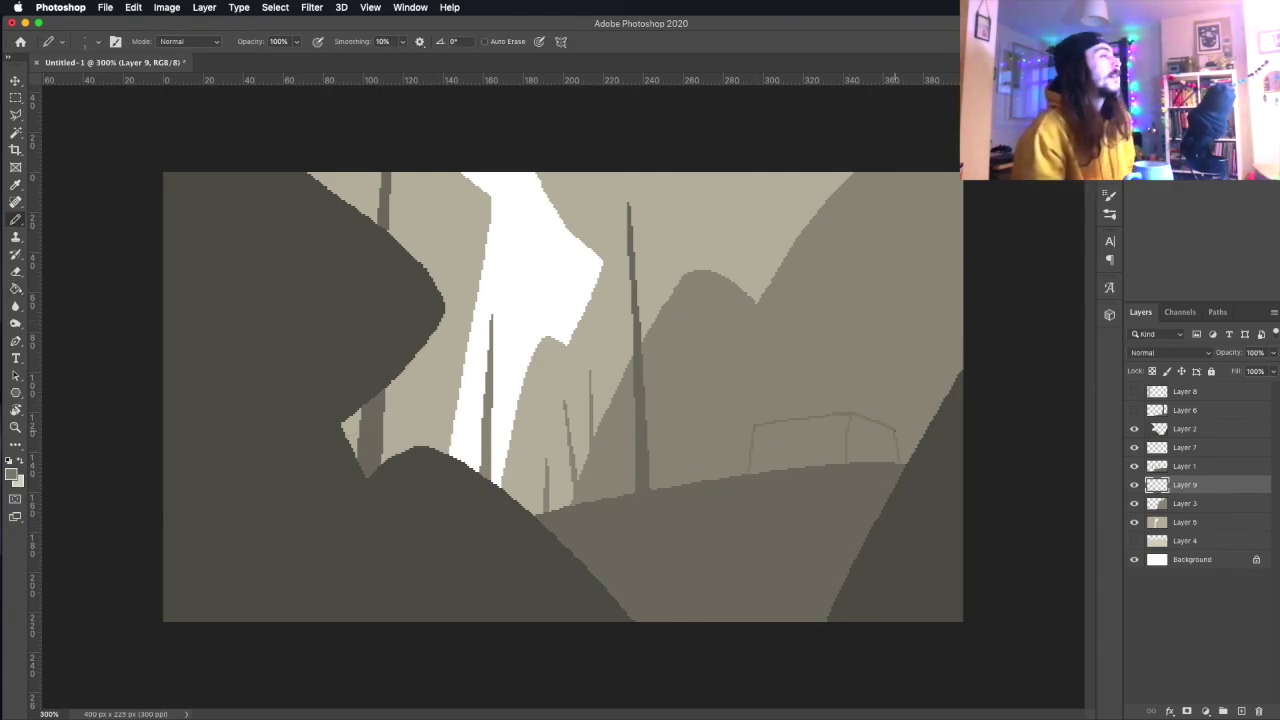
pyautogui.moveTo(732, 432); pyautogui.dragTo(785, 428)
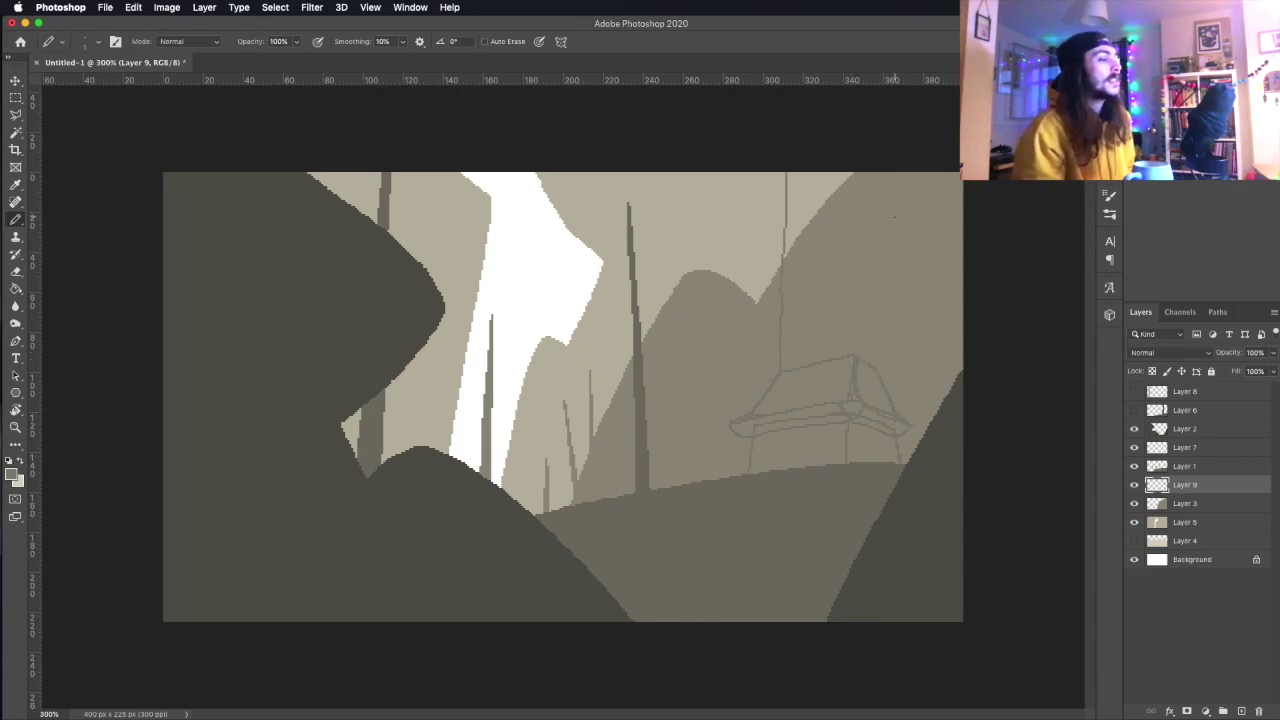
pyautogui.hotkey('ctrl', 'z')
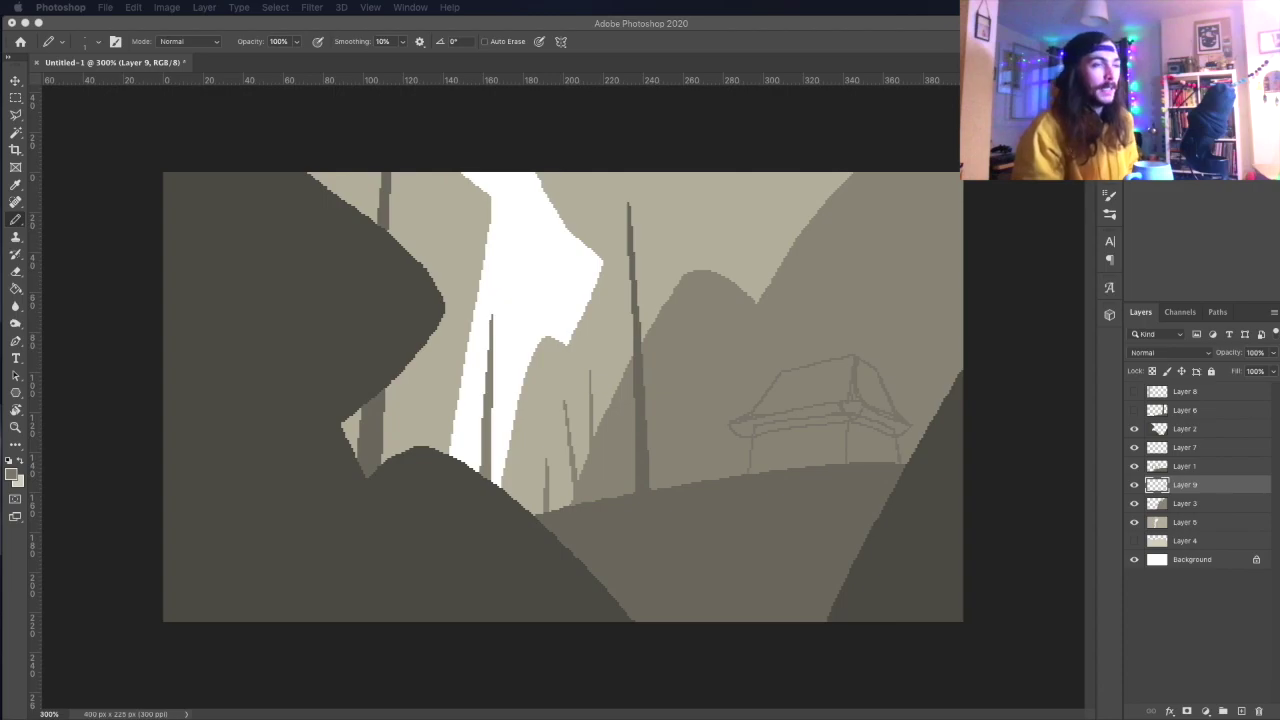
pyautogui.click(1198, 487)
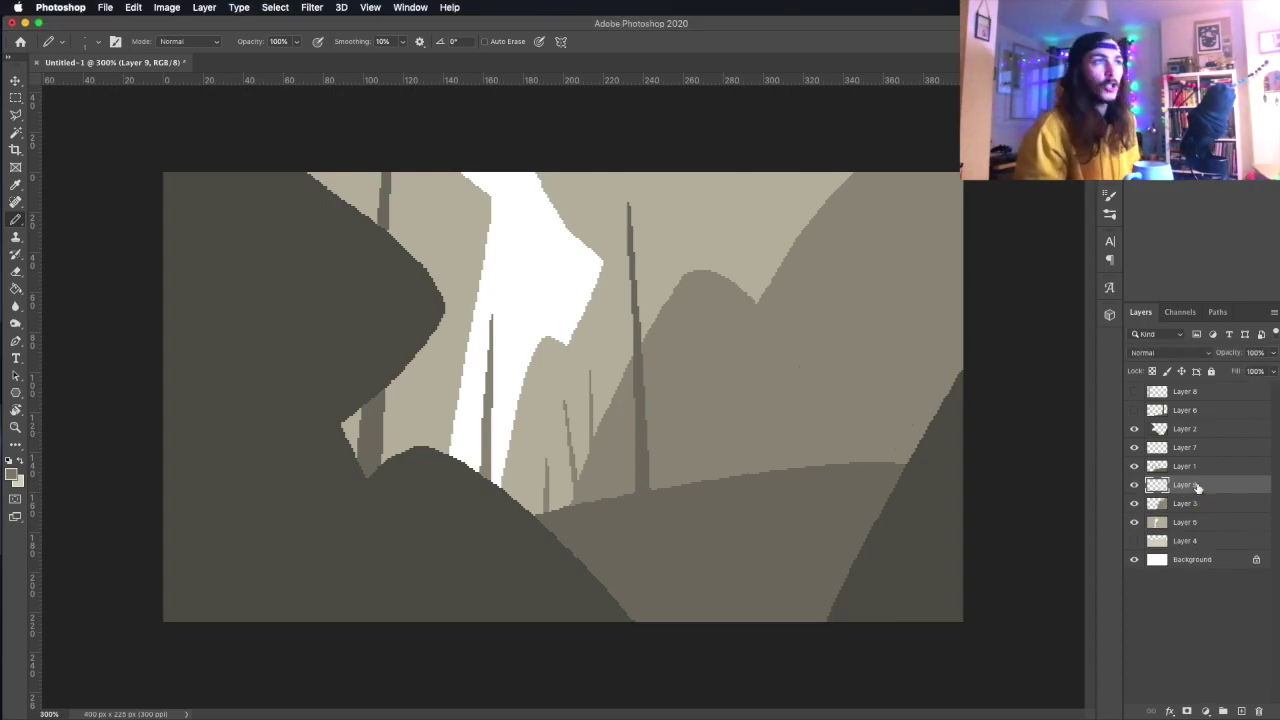
pyautogui.hotkey('alt', 'BackSpace')
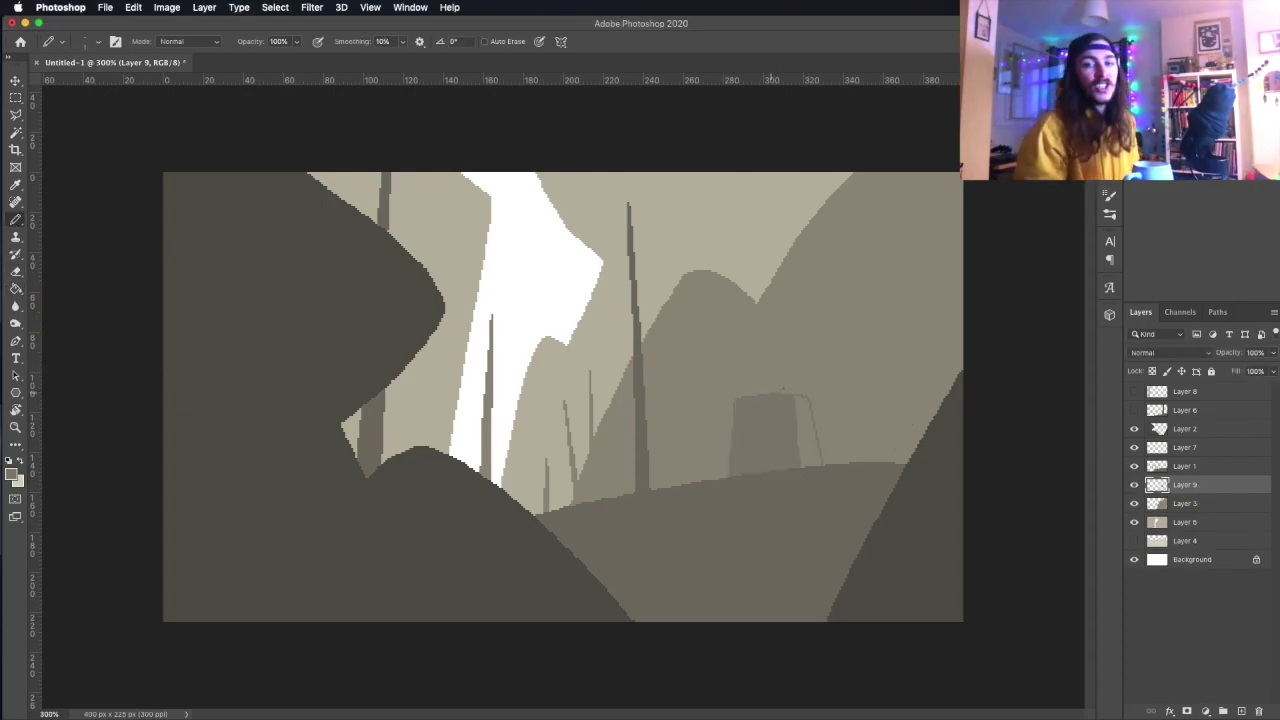
pyautogui.click(14, 474)
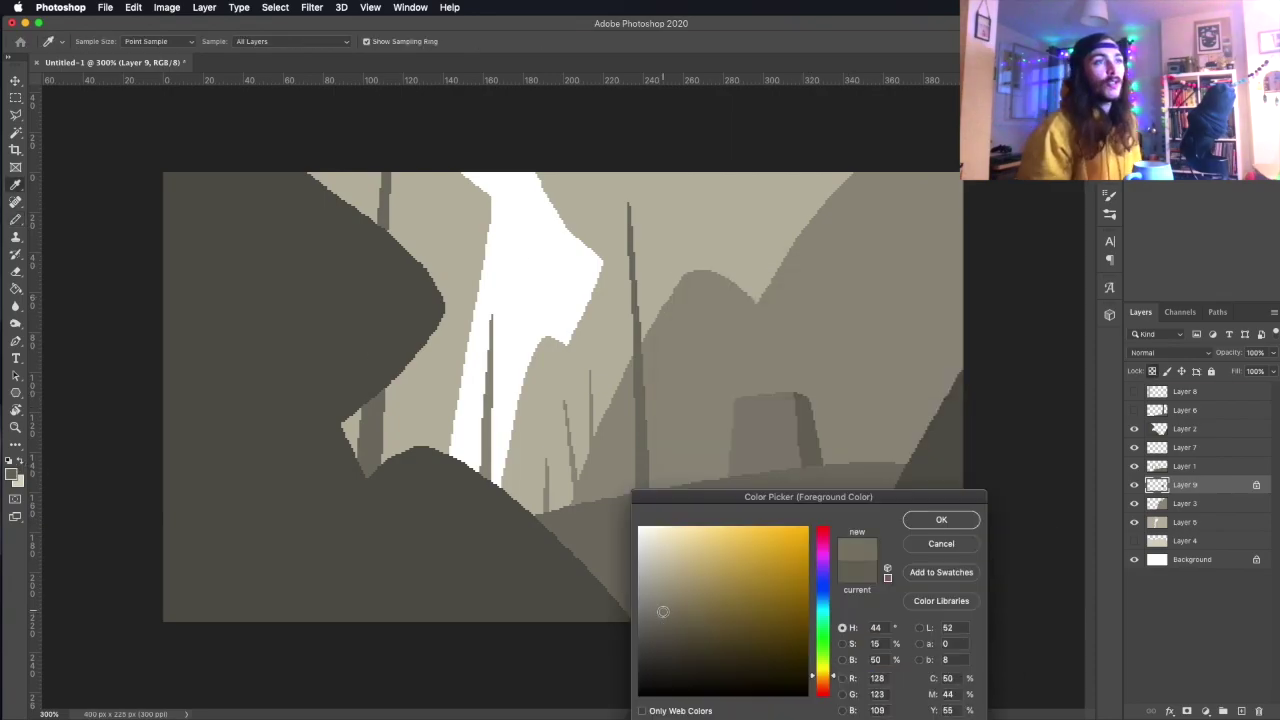
pyautogui.click(940, 498)
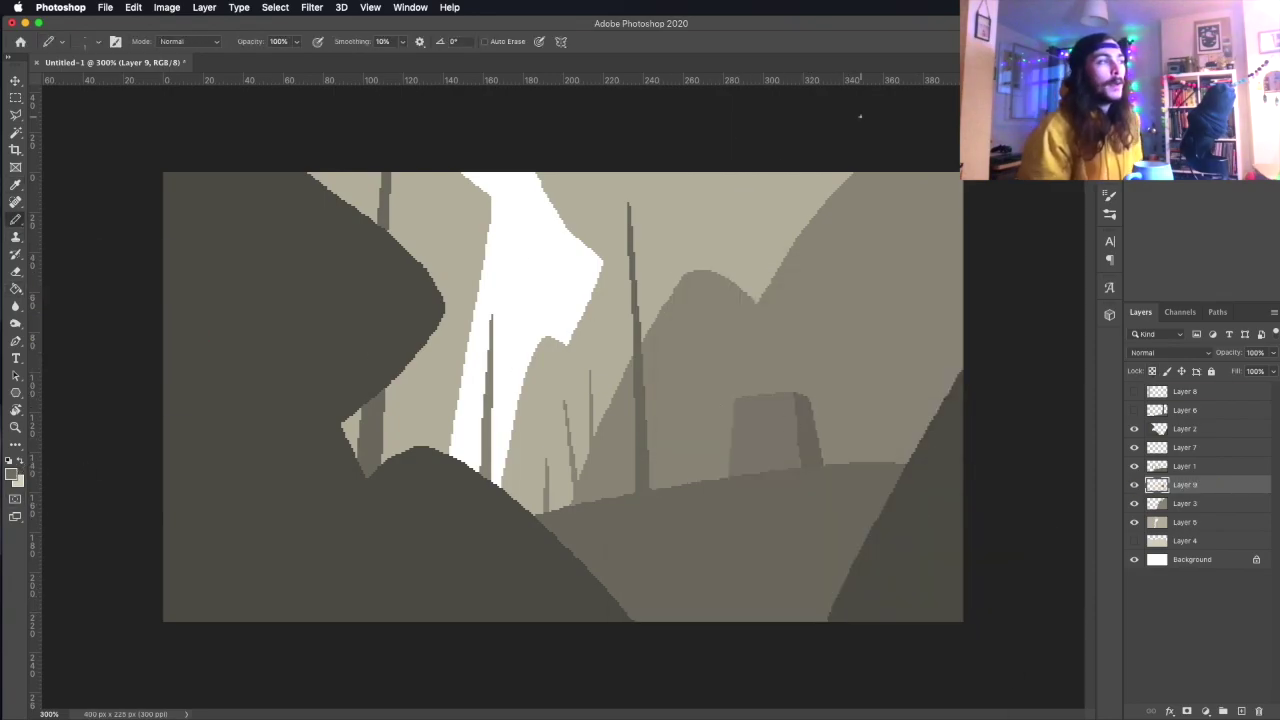
# Move Layer 9 above Layer 2, fill its foreground shapes dark grey, then hide it.
pyautogui.moveTo(1190, 488); pyautogui.dragTo(1182, 430)
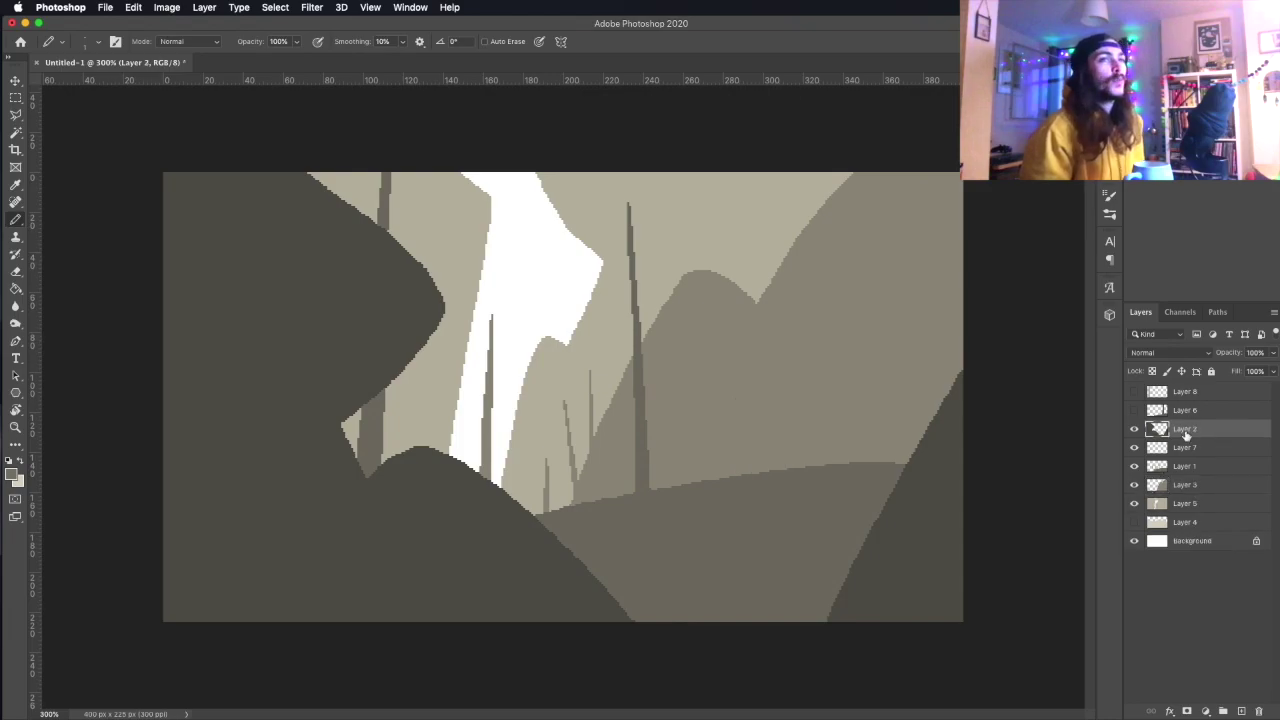
pyautogui.click(261, 522)
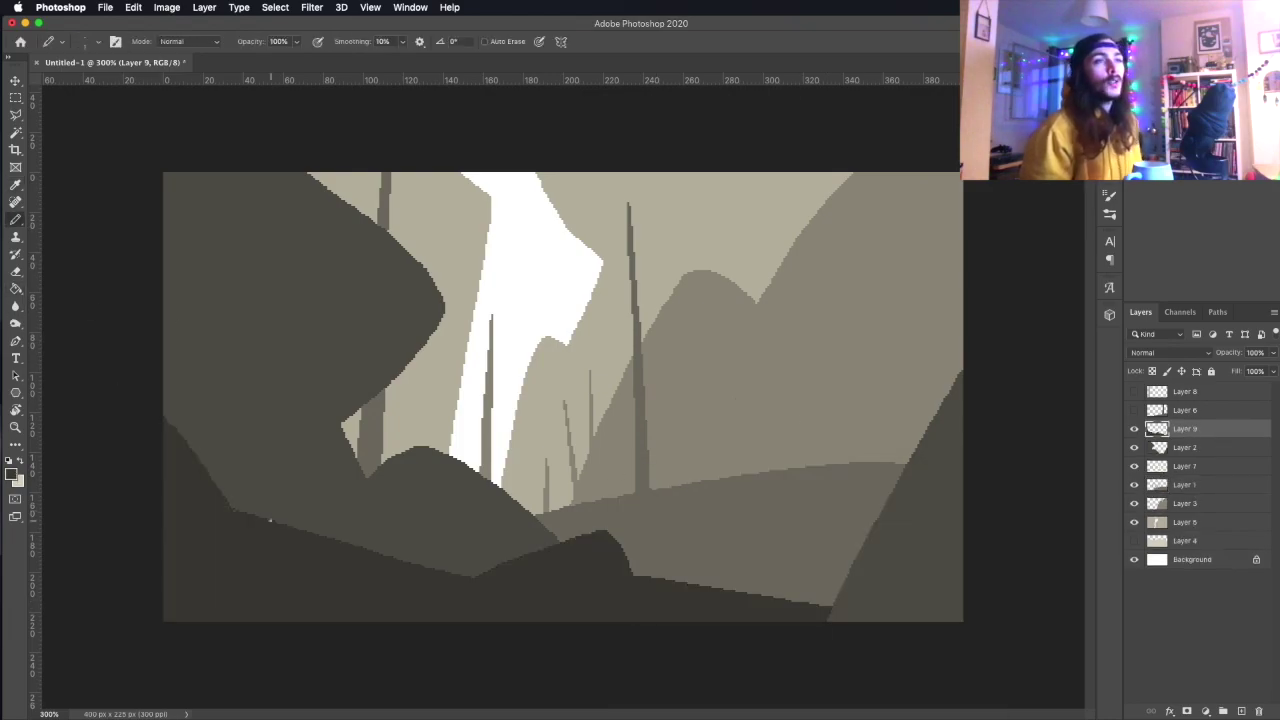
pyautogui.click(1134, 430)
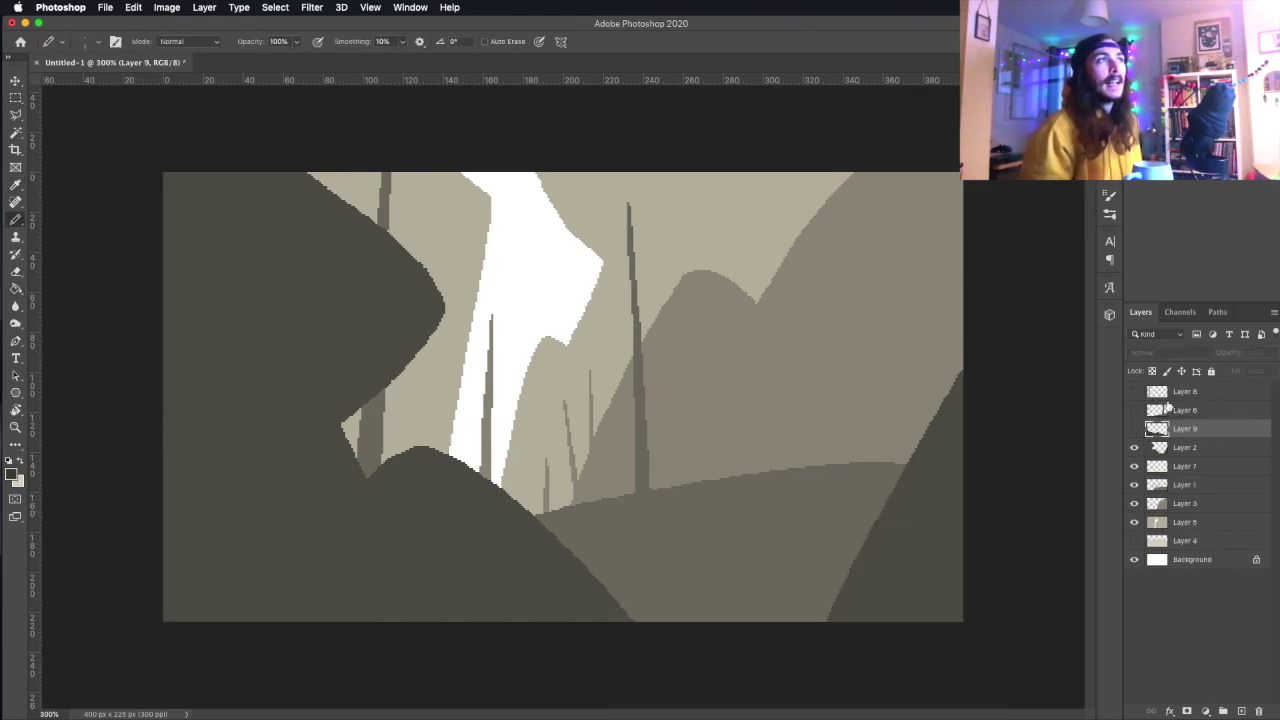
pyautogui.click(1185, 447)
# Fill the shape at the canvas bottom and sketch the torii post at lower right.
pyautogui.press('g')
pyautogui.click(790, 610)
pyautogui.press('b')
pyautogui.moveTo(779, 590); pyautogui.dragTo(779, 538)
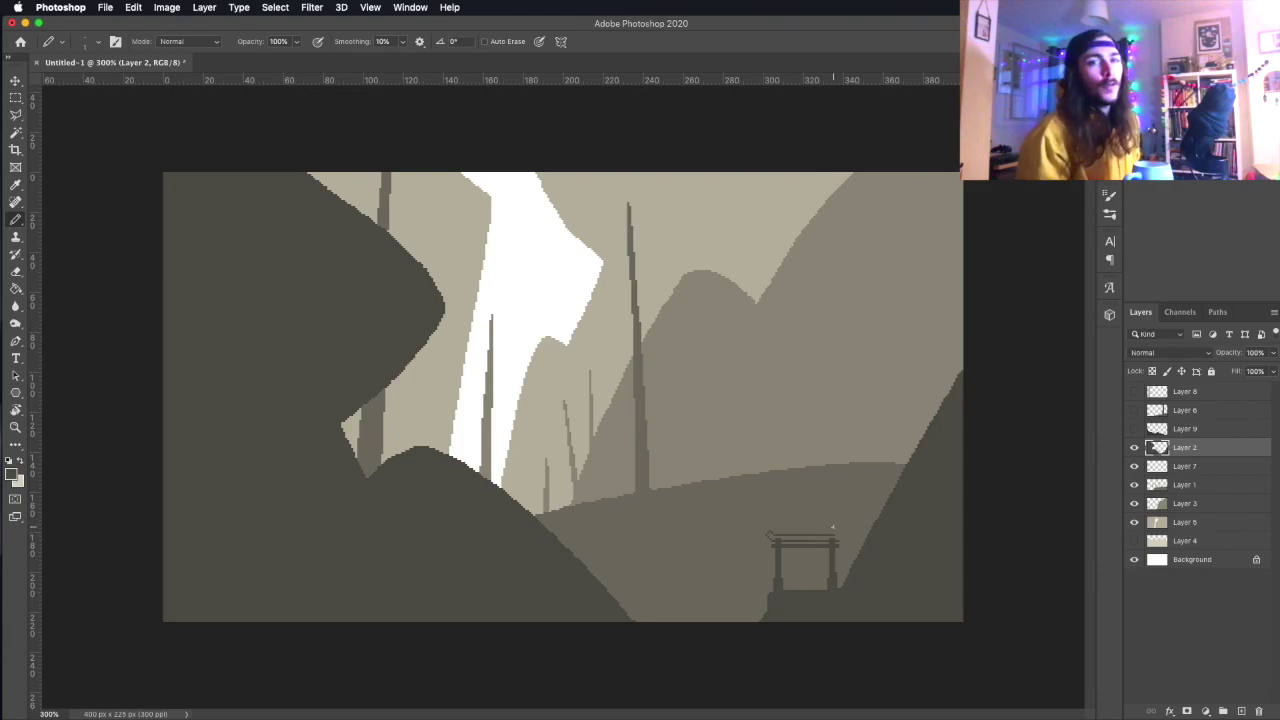
# Fill the torii crossbar and remaining gaps dark, adding pixels by its left foot.
pyautogui.keyDown('shift'); pyautogui.click(840, 538); pyautogui.keyUp('shift')
pyautogui.moveTo(752, 612); pyautogui.dragTo(763, 598)
pyautogui.click(765, 588)
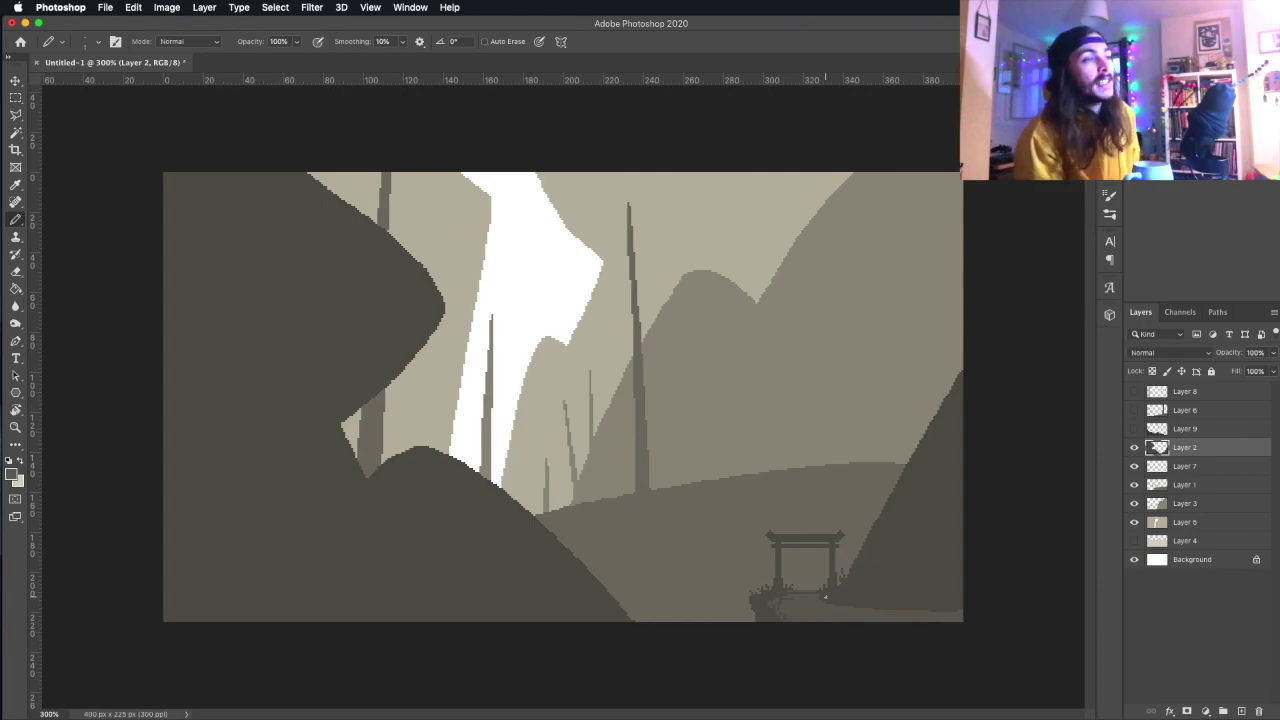
# Fill a lighter rounded patch on the right cliff, and try then undo a spiral trunk.
pyautogui.press('g')
pyautogui.click(895, 588)
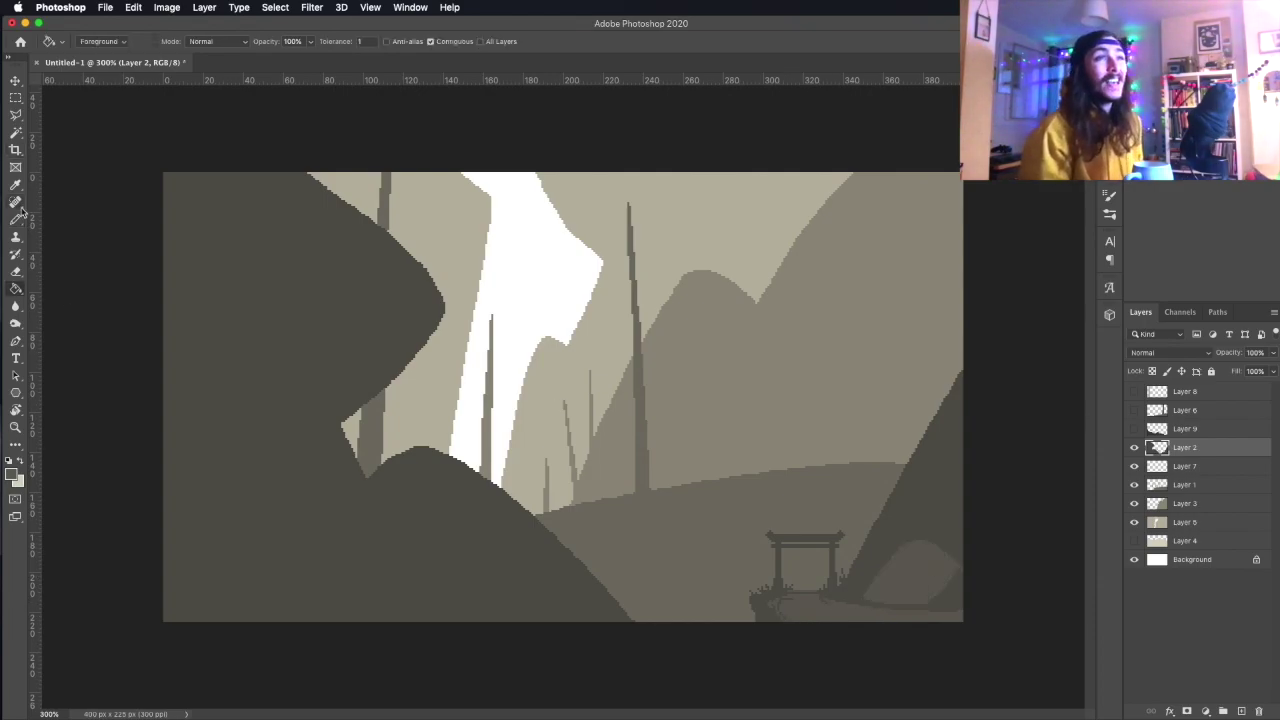
pyautogui.press('b')
pyautogui.keyDown('ctrl'); pyautogui.click(843, 458); pyautogui.keyUp('ctrl')
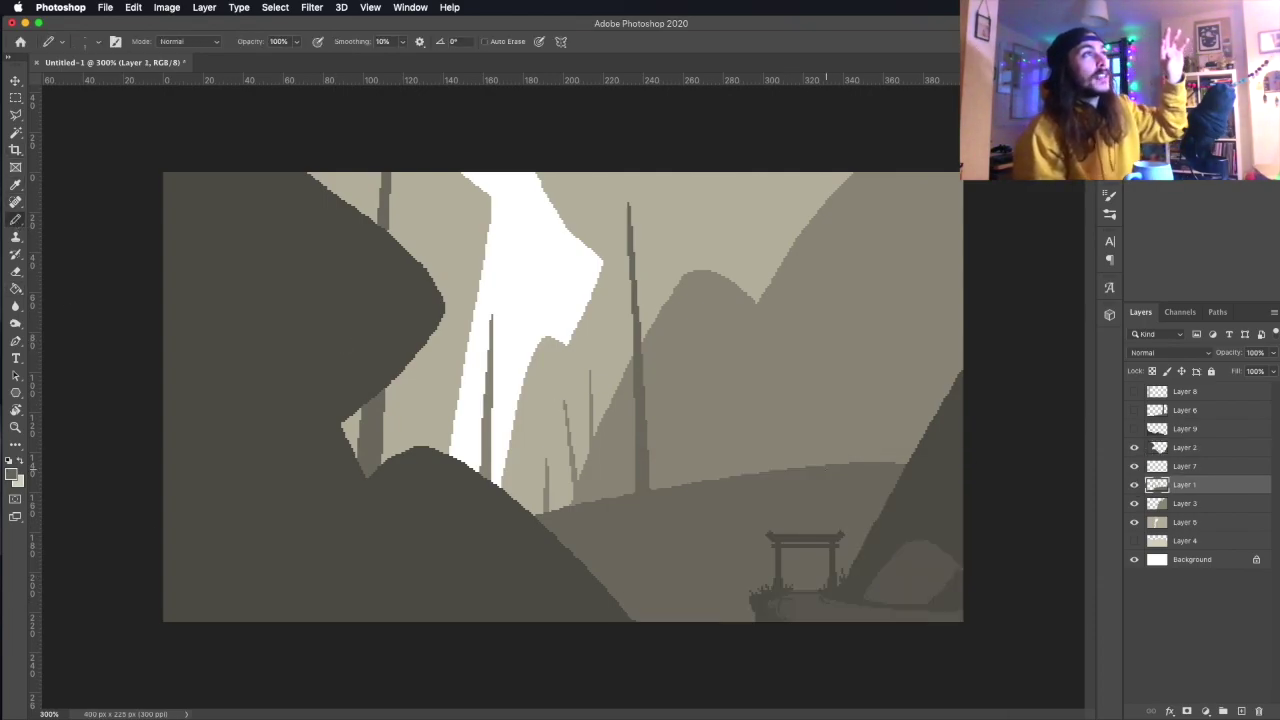
pyautogui.moveTo(843, 458); pyautogui.dragTo(893, 313)
pyautogui.hotkey('alt', 'BackSpace')
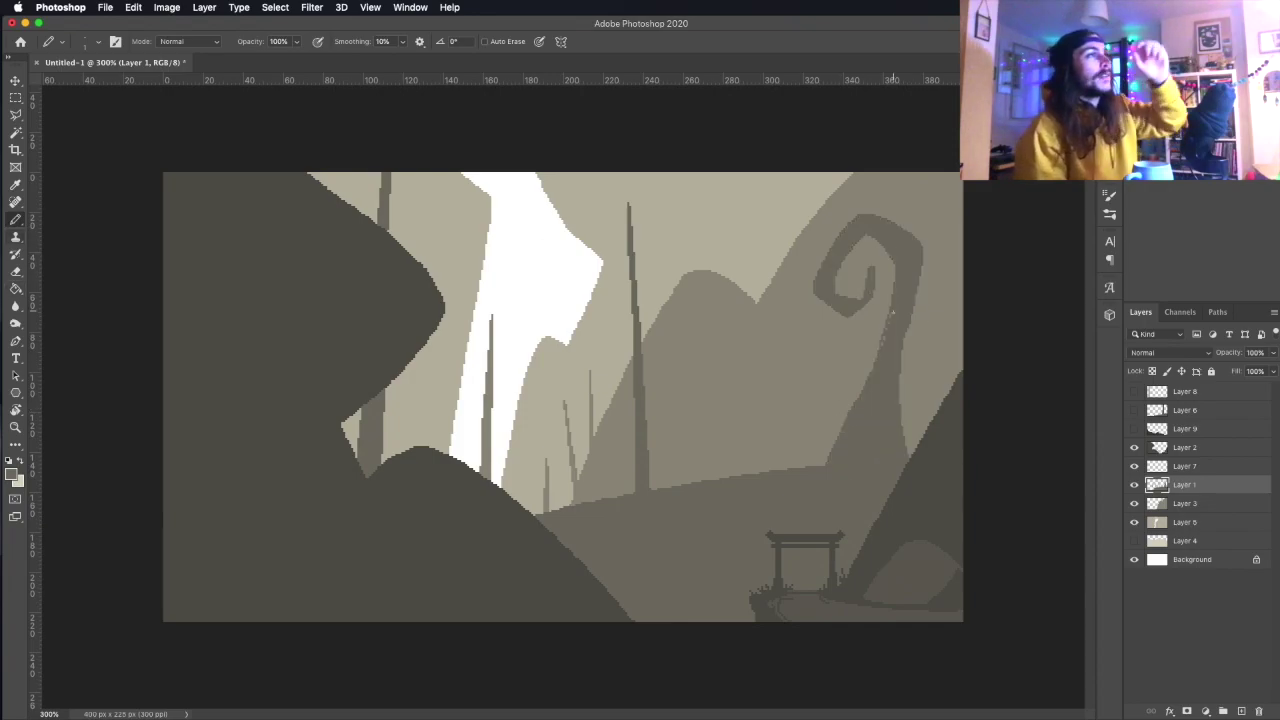
pyautogui.hotkey('ctrl', 'z')
# Sample a canvas colour, add a new layer, and draw a diagonal stepped line on the left cliff.
pyautogui.keyDown('ctrl'); pyautogui.click(263, 466); pyautogui.keyUp('ctrl')
pyautogui.press('i')
pyautogui.click(14, 474)
pyautogui.press('Return')
pyautogui.press('g')
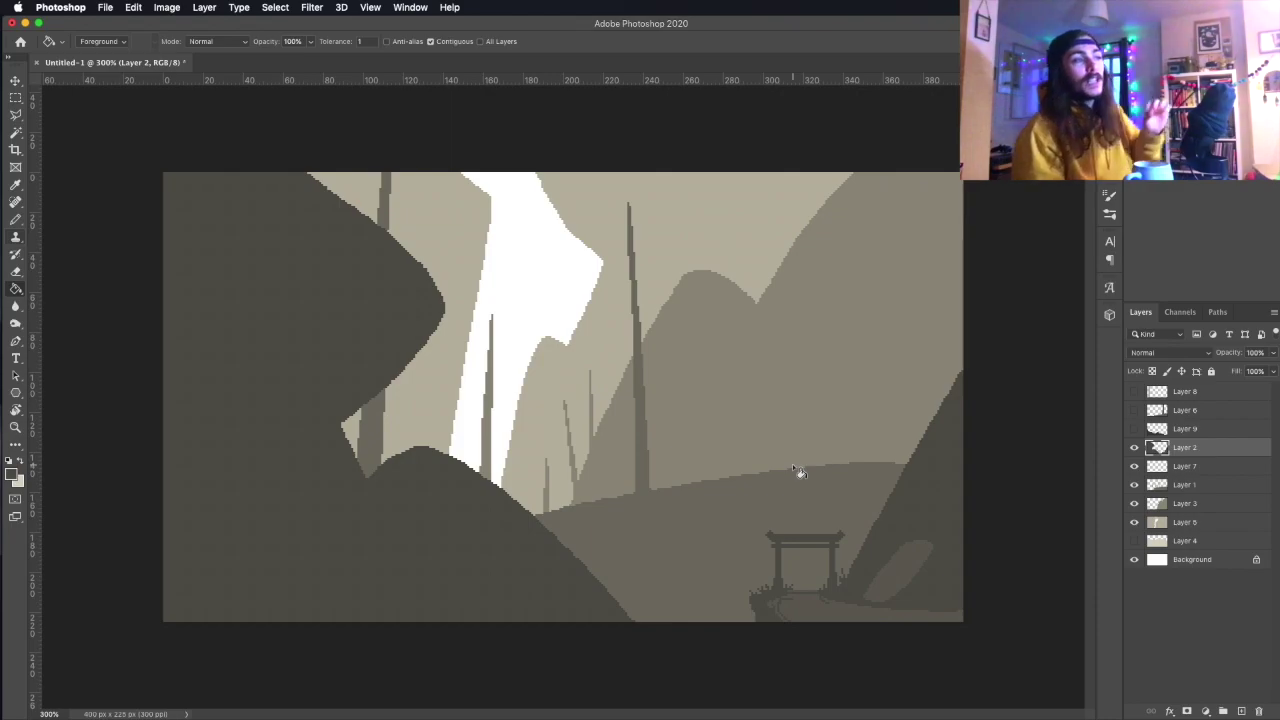
pyautogui.press('m')
pyautogui.press('b')
pyautogui.hotkey('ctrl', 'shift', 'alt', 'n')
pyautogui.moveTo(165, 518); pyautogui.dragTo(198, 488)
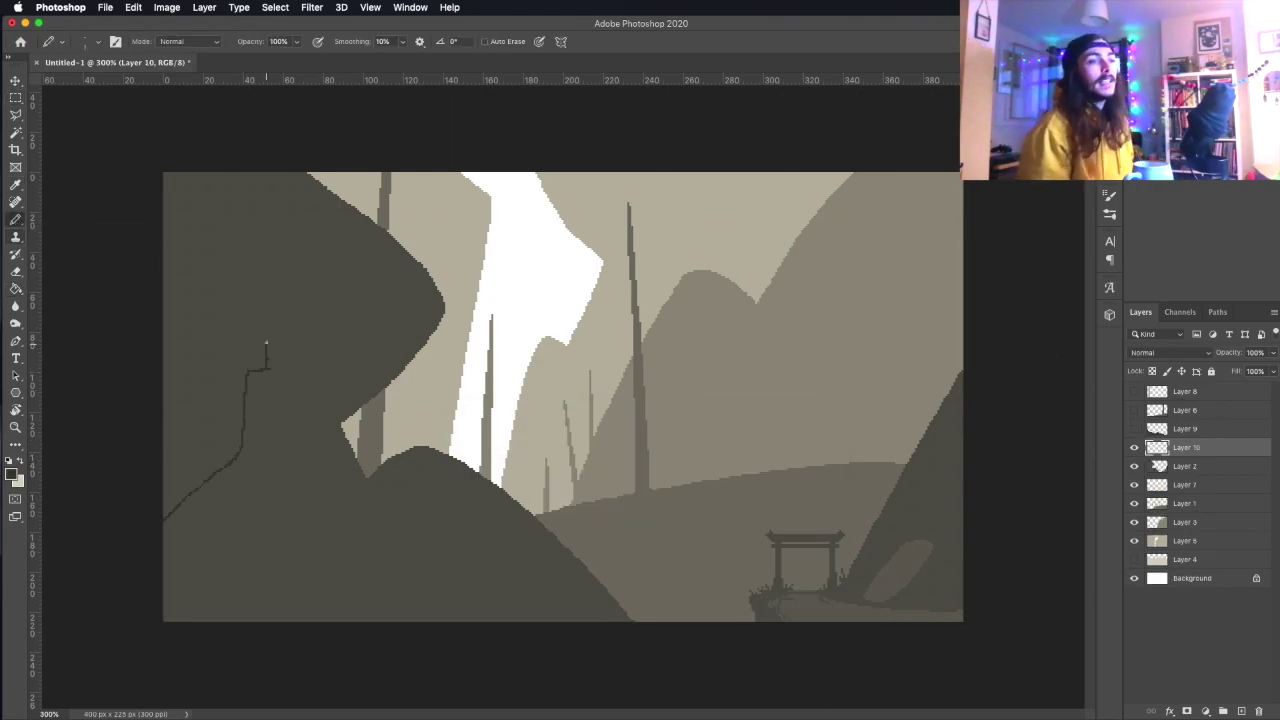
# Outline and fill a dark windmill tower on the left hill, then delete its top.
pyautogui.moveTo(313, 370)
pyautogui.mouseDown()
pyautogui.moveTo(321, 443)
pyautogui.moveTo(431, 543)
pyautogui.mouseUp()
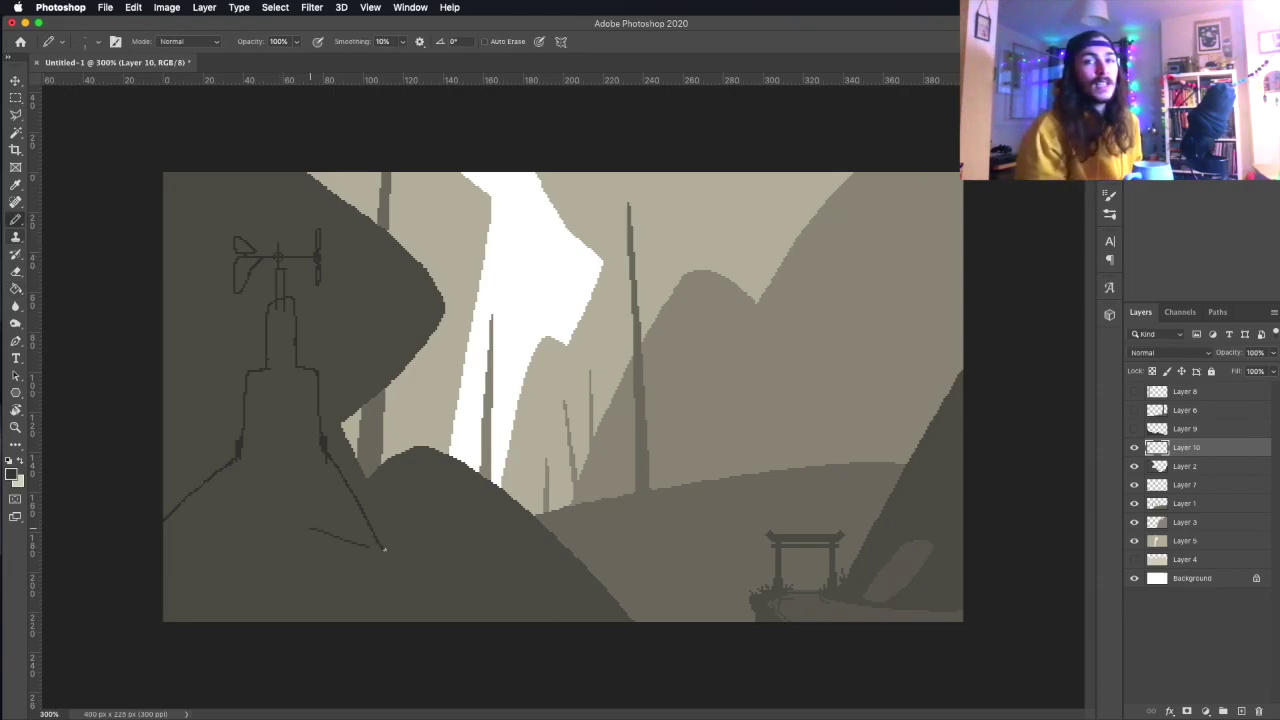
pyautogui.press('g')
pyautogui.click(386, 551)
pyautogui.click(248, 268)
pyautogui.click(322, 270)
pyautogui.press('b')
pyautogui.press('m')
pyautogui.moveTo(163, 174); pyautogui.dragTo(443, 314)
pyautogui.press('Delete')
pyautogui.press('b')
pyautogui.hotkey('ctrl', 'd')
# Undo the tower and windmill and sketch a rough gate outline on the left hill.
pyautogui.hotkey('ctrl', 'z')
pyautogui.hotkey('ctrl', 'z')
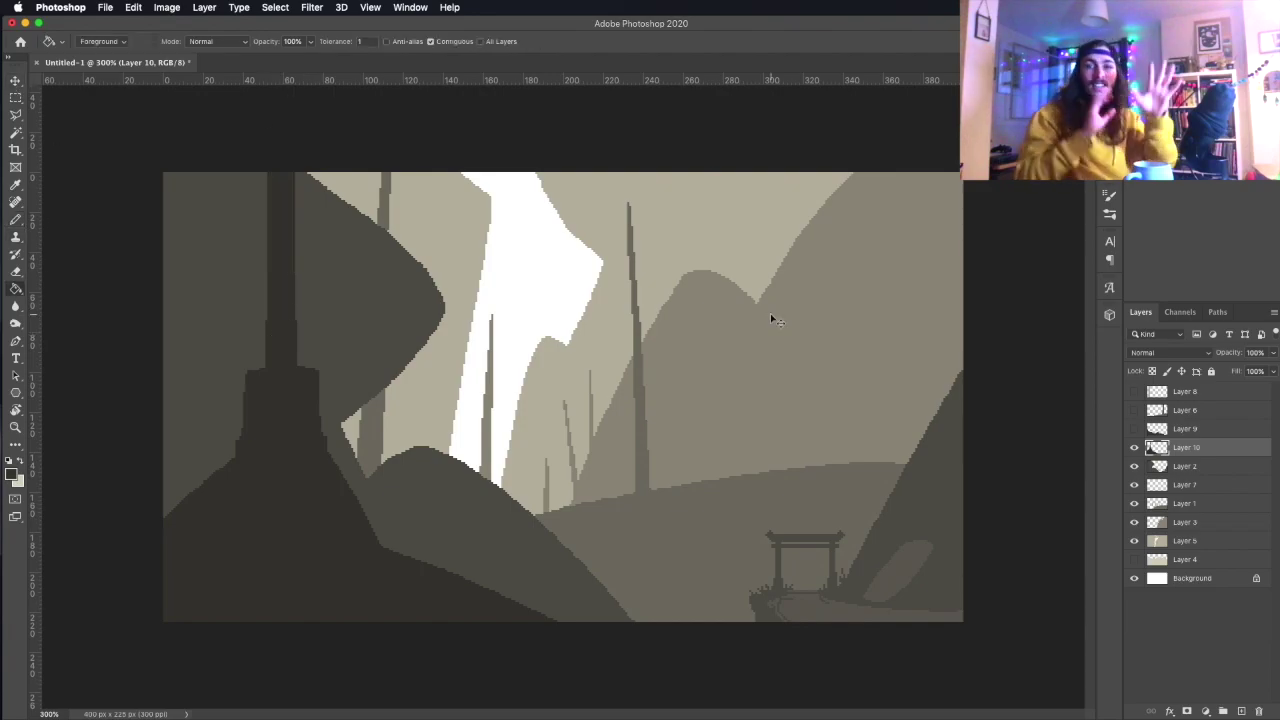
pyautogui.hotkey('ctrl', 'z')
pyautogui.hotkey('ctrl', 'z')
pyautogui.hotkey('ctrl', 'z')
pyautogui.hotkey('ctrl', 'z')
pyautogui.moveTo(195, 414); pyautogui.dragTo(199, 476)
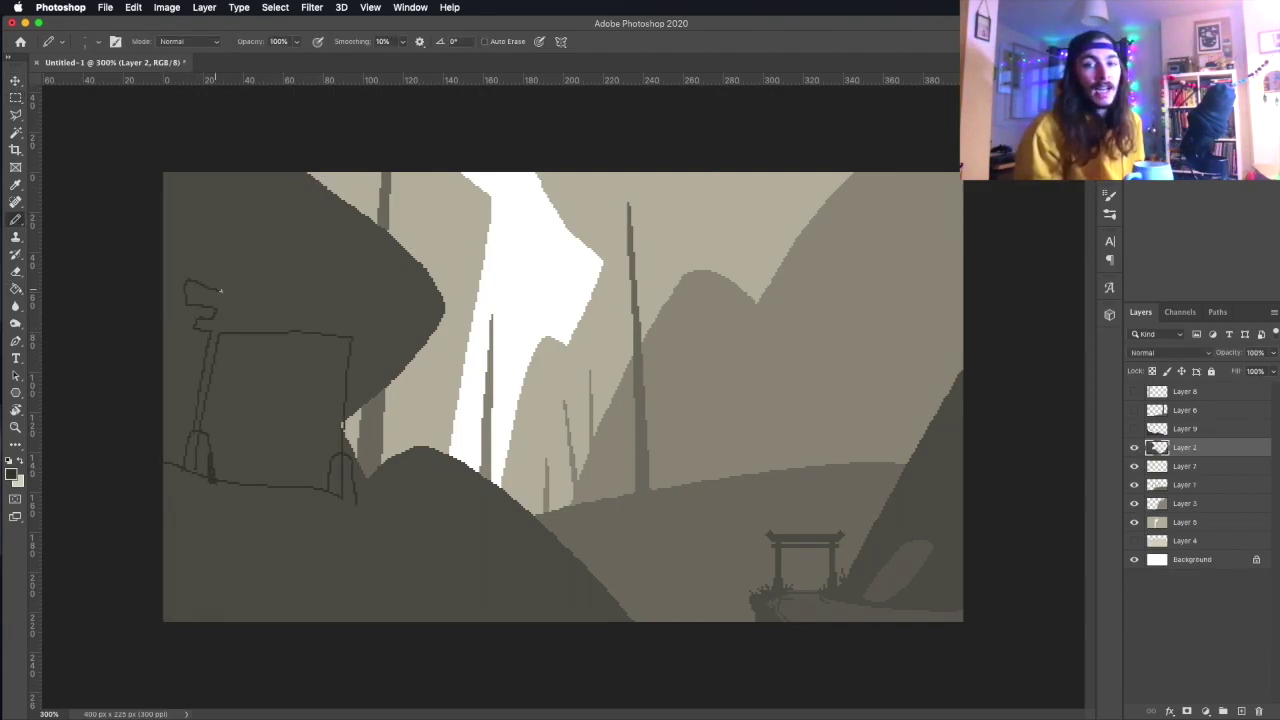
# Add the left pillar and second crossbeam, then fill the large gate solid dark.
pyautogui.moveTo(220, 335); pyautogui.dragTo(212, 434)
pyautogui.moveTo(229, 314); pyautogui.dragTo(340, 313)
pyautogui.press('g')
pyautogui.click(338, 425)
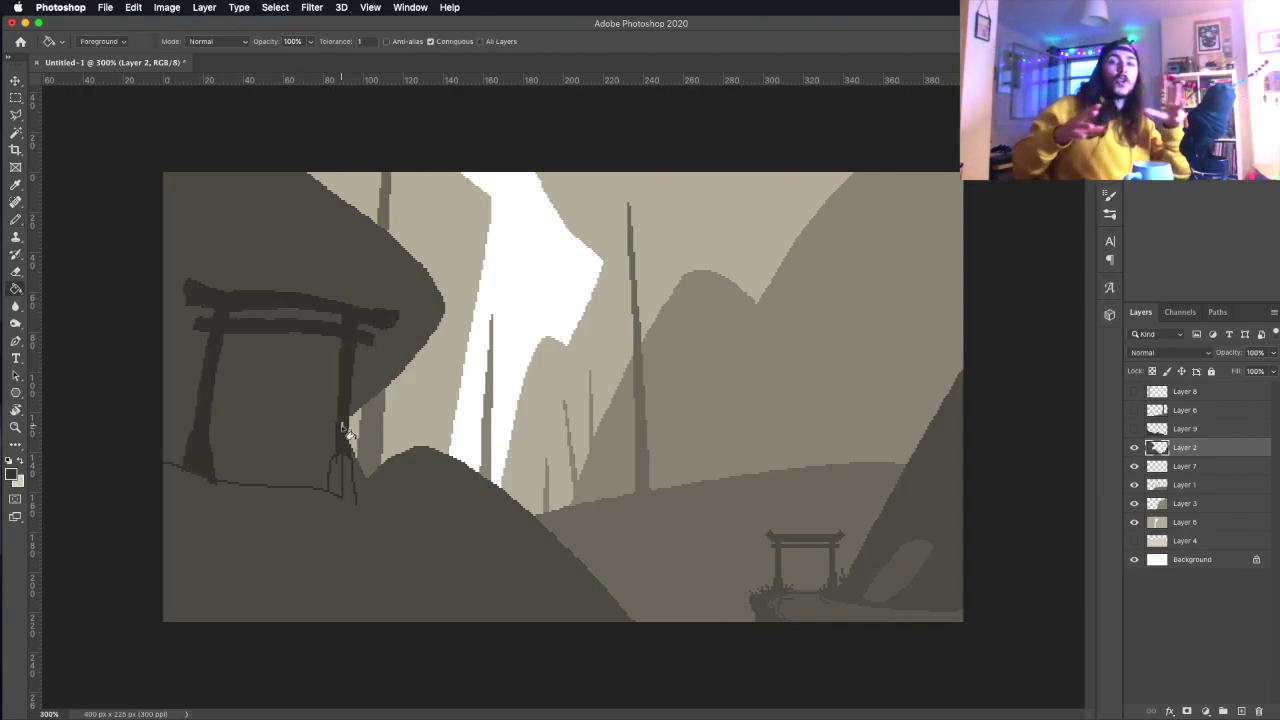
pyautogui.click(343, 483)
pyautogui.press('b')
# Sketch a small wolf beside the left pillar and fill it solid dark.
pyautogui.moveTo(250, 484)
pyautogui.mouseDown()
pyautogui.moveTo(260, 462)
pyautogui.moveTo(264, 476)
pyautogui.moveTo(220, 416)
pyautogui.moveTo(246, 444)
pyautogui.mouseUp()
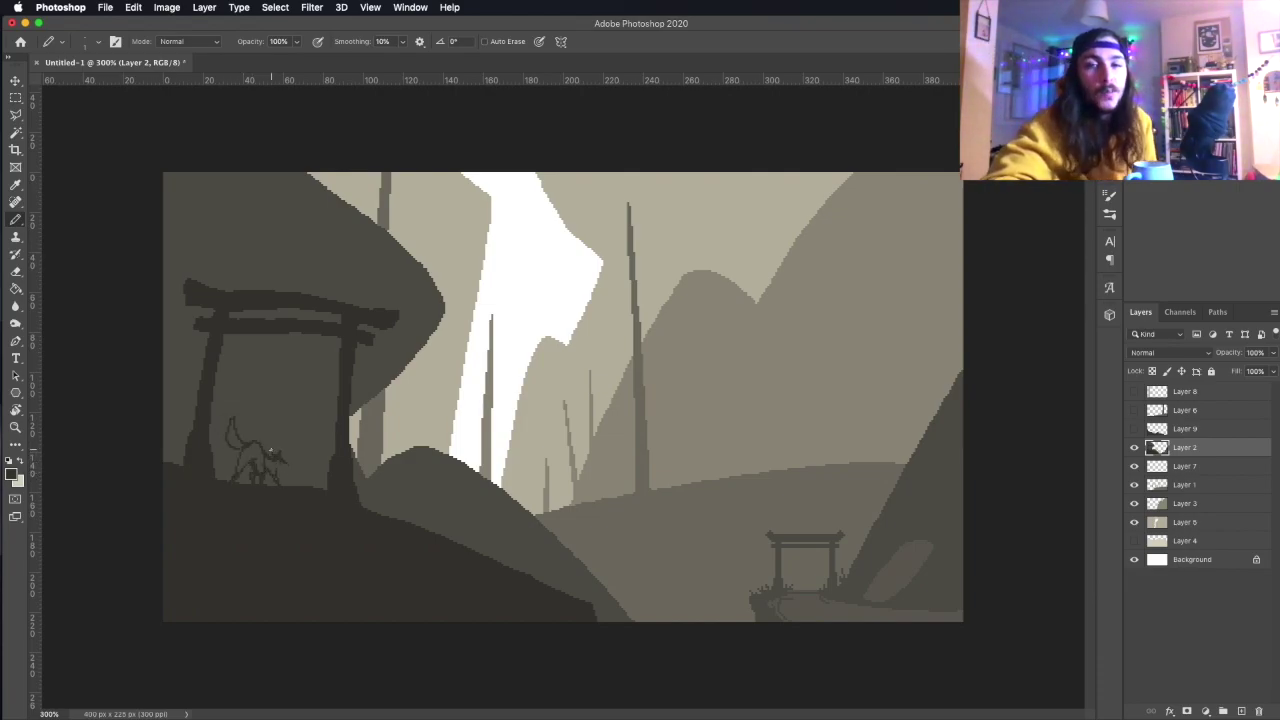
pyautogui.press('g')
pyautogui.click(255, 458)
pyautogui.press('b')
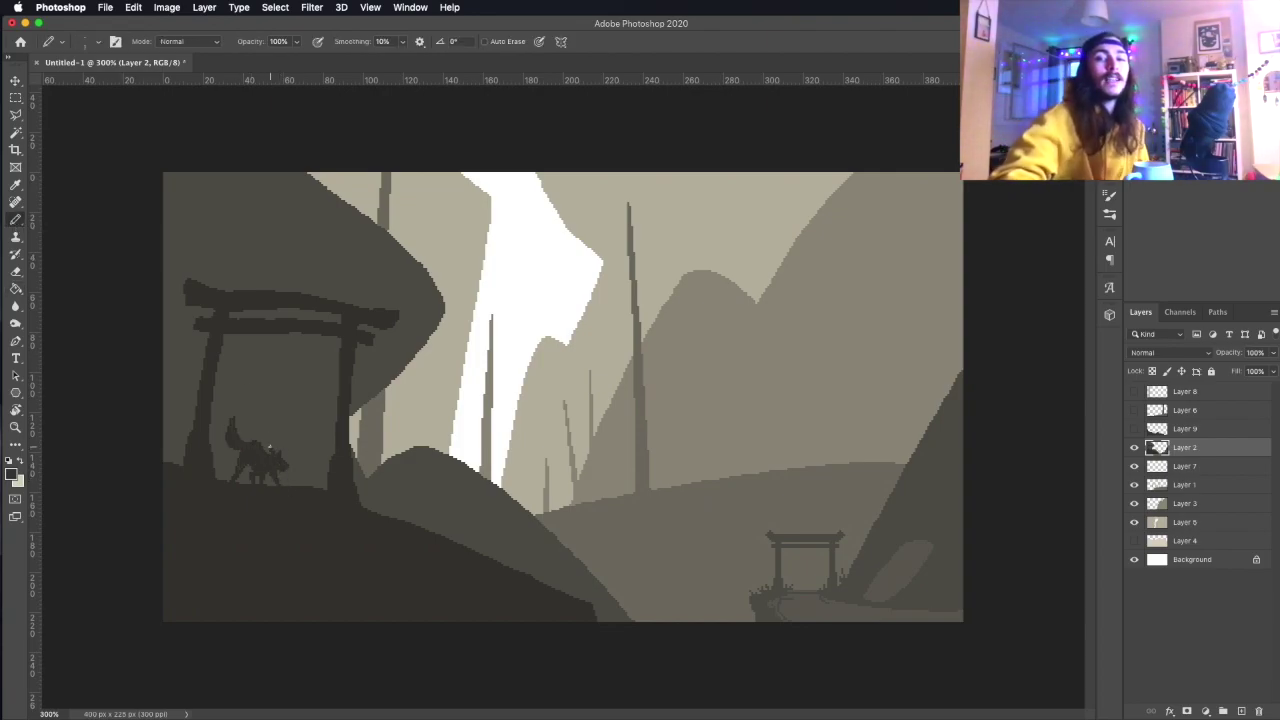
# Erase the gate and wolf and draw two long straight lines at the right edge.
pyautogui.click(16, 272)
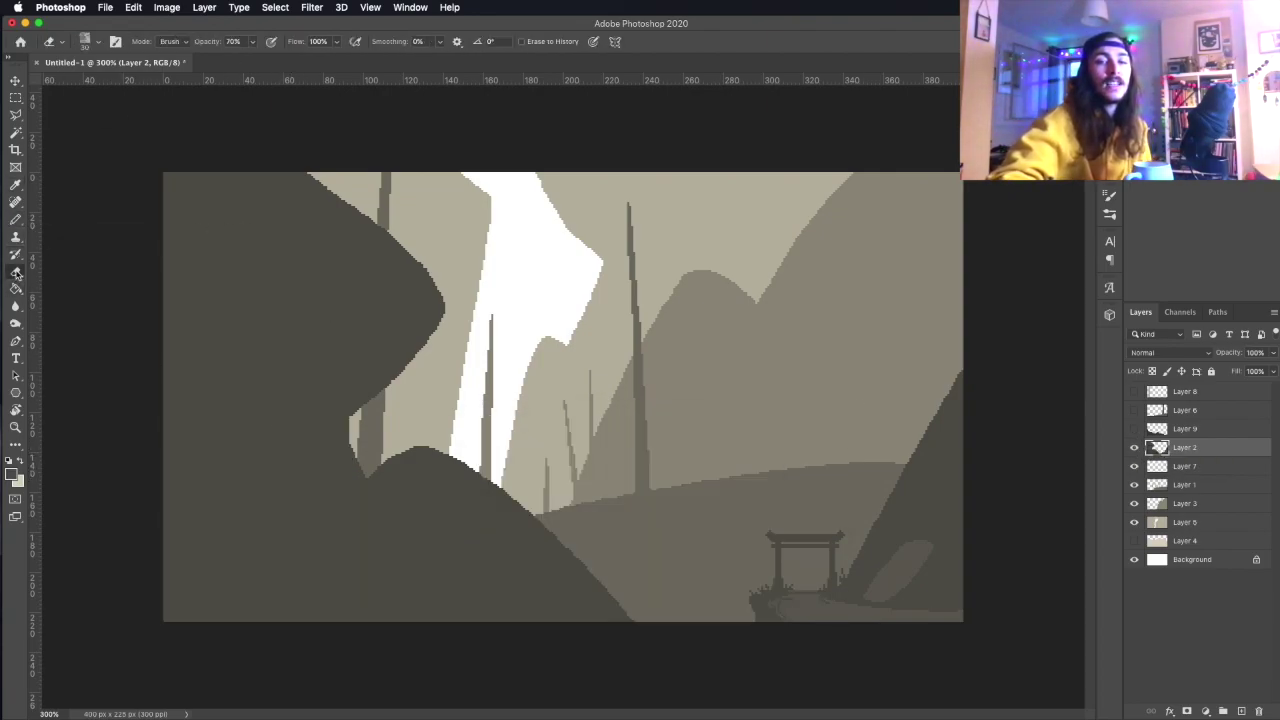
pyautogui.press('b')
pyautogui.moveTo(903, 174); pyautogui.dragTo(930, 418)
pyautogui.moveTo(922, 174); pyautogui.dragTo(950, 392)
# Save the document as OkamiPixelArt.psd.
pyautogui.press('g')
pyautogui.hotkey('ctrl', 's')
pyautogui.click(884, 553)
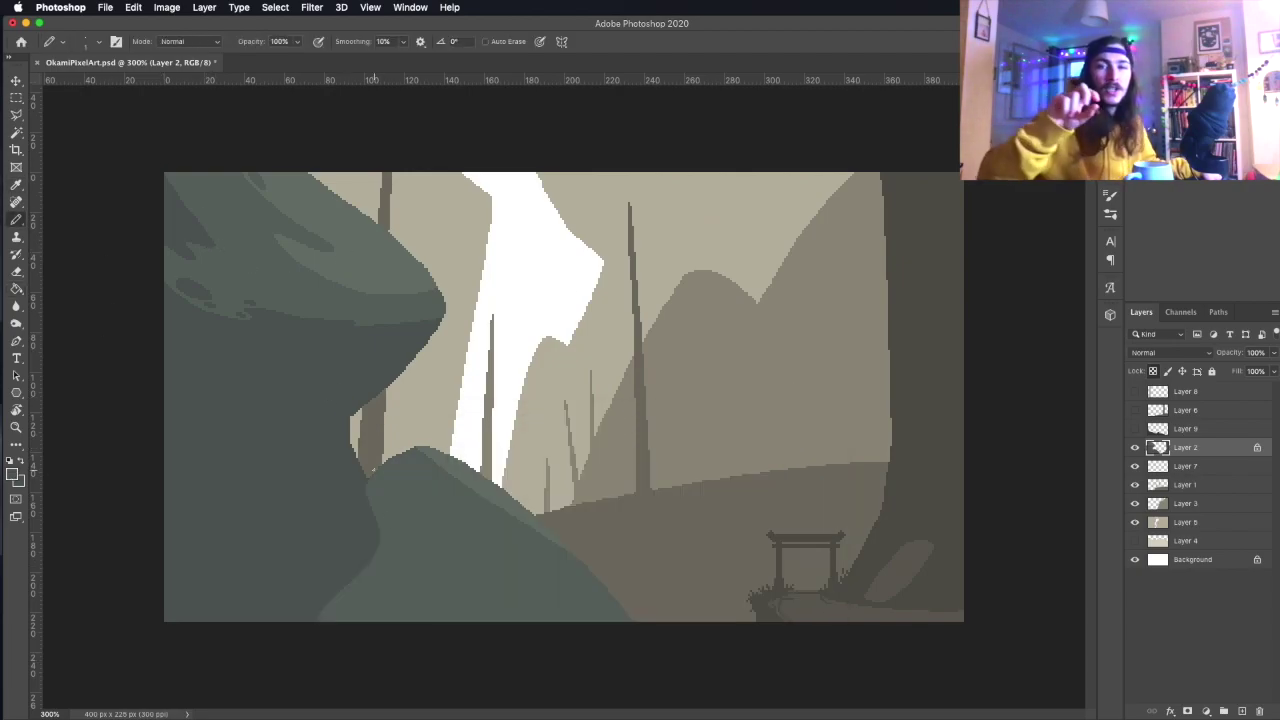
# With the Pencil active, set a green foreground colour for the lower-left grassy bush.
pyautogui.press('b')
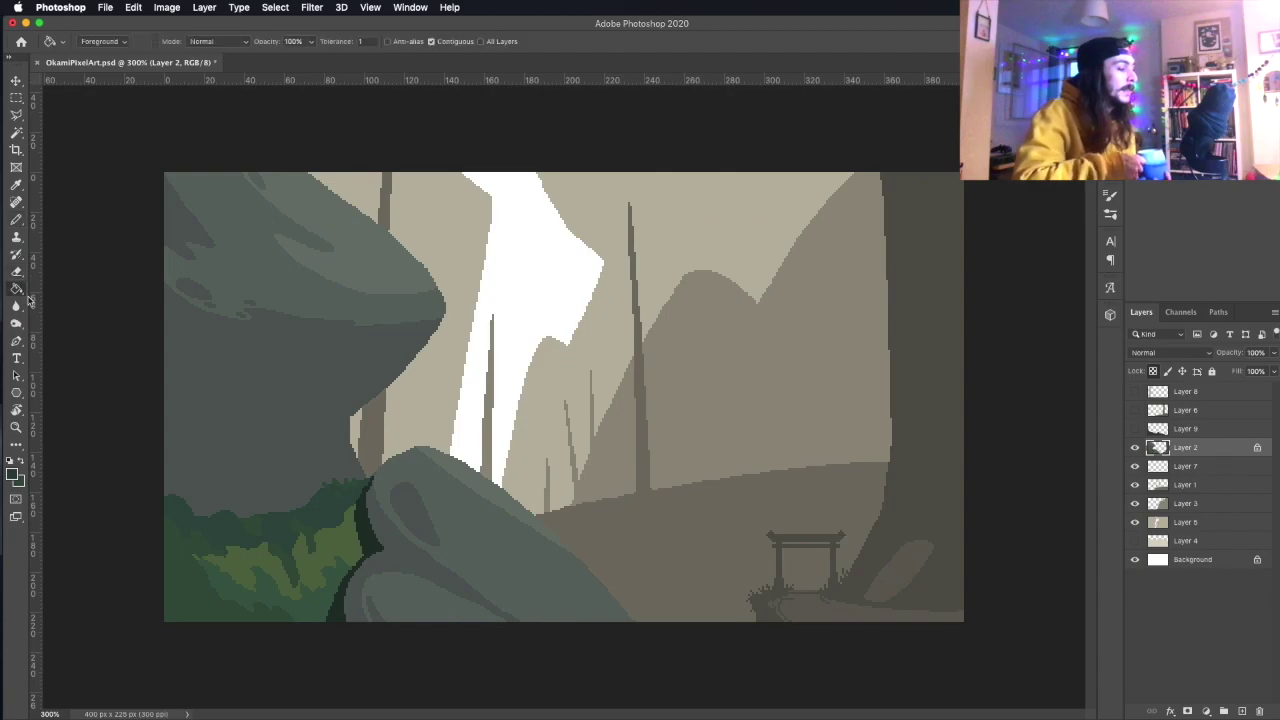
pyautogui.click(15, 478)
pyautogui.press('Return')
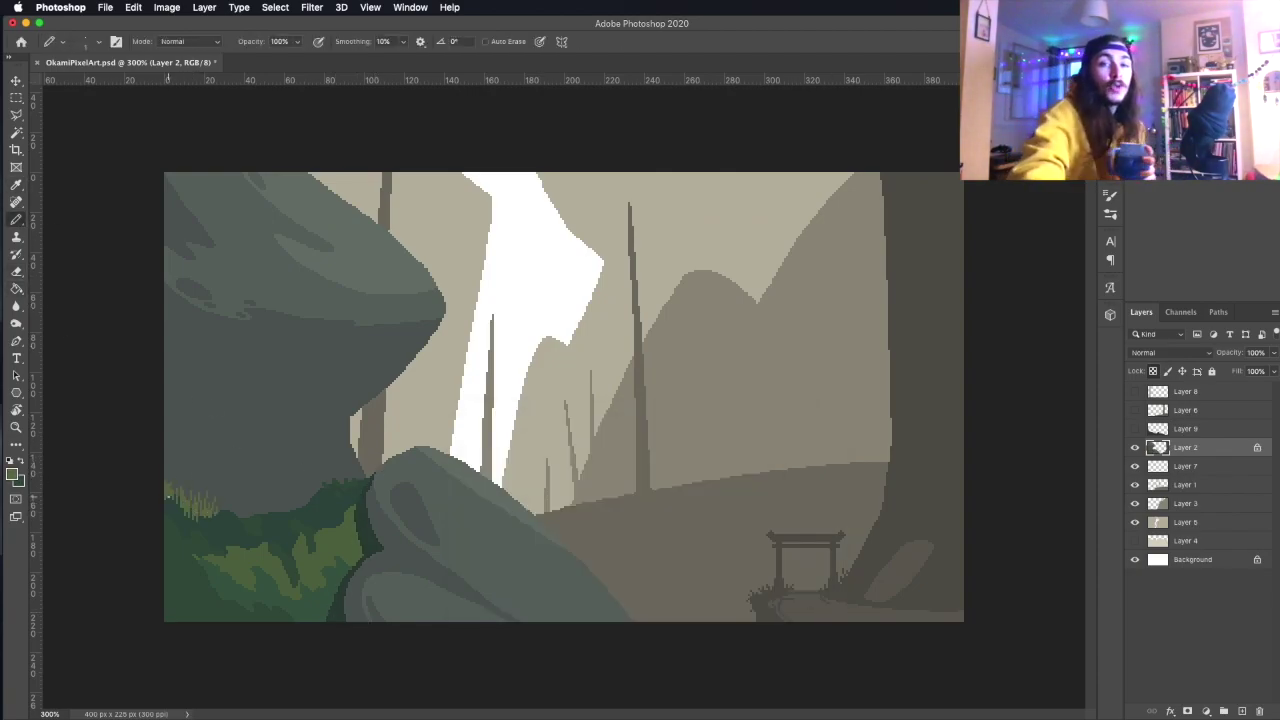
pyautogui.click(15, 476)
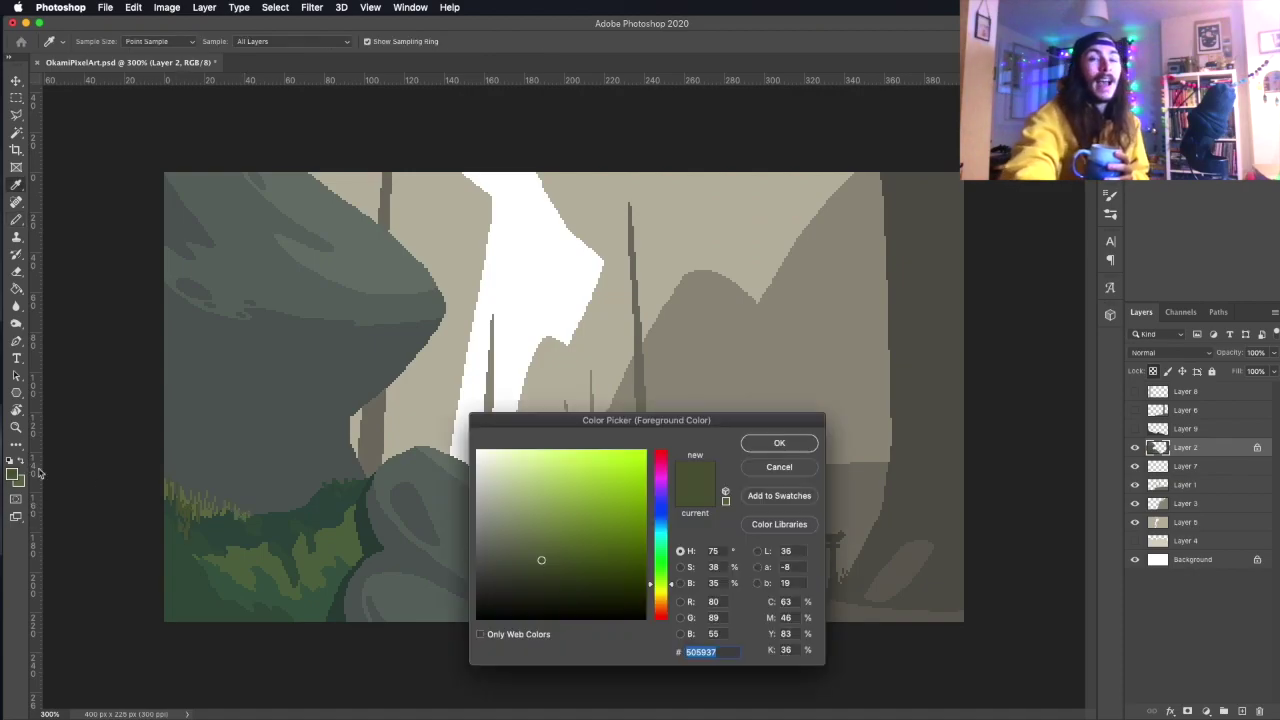
pyautogui.press('Return')
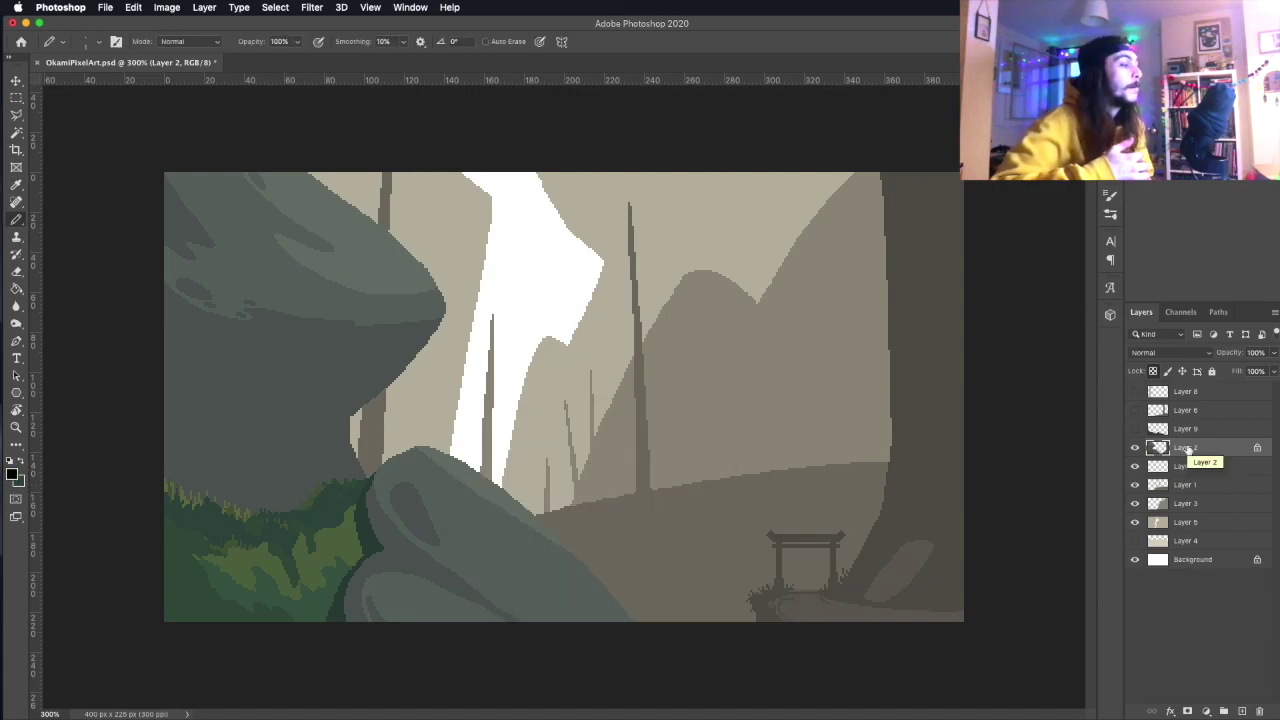
# Fill the rock's lower shadow and its oval patch with dark green.
pyautogui.press('g')
pyautogui.click(416, 556)
pyautogui.press('b')
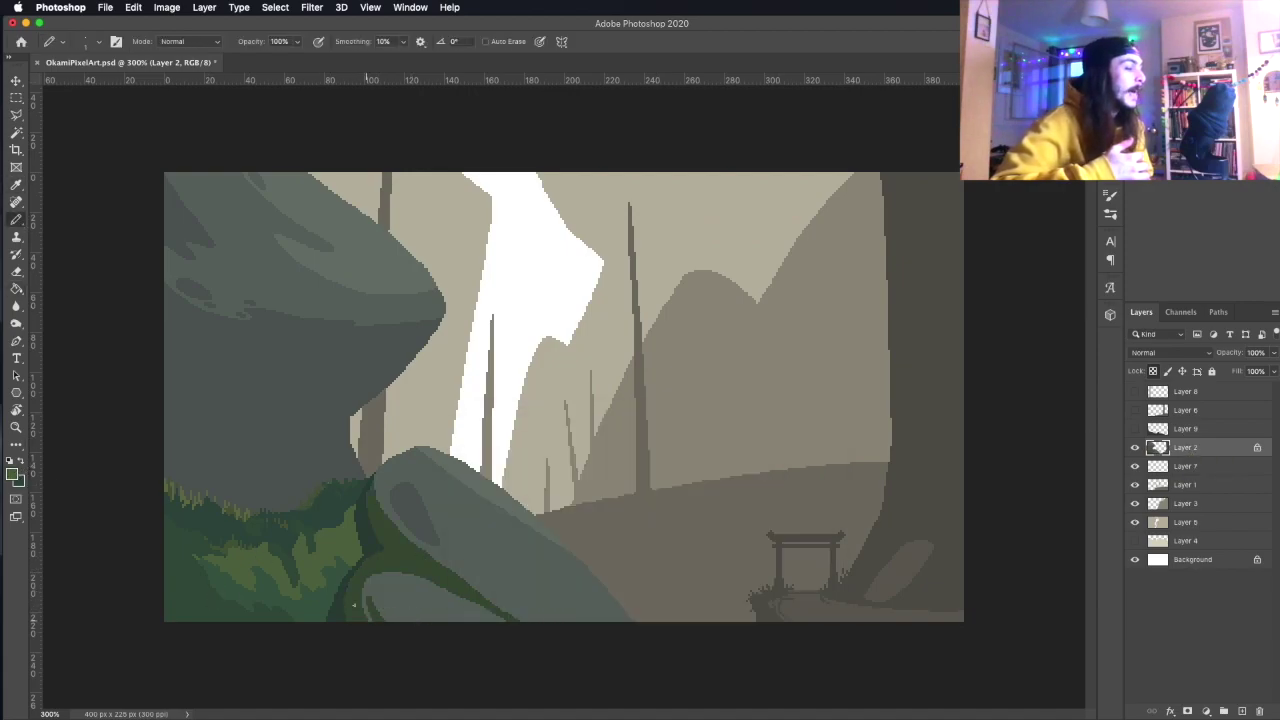
pyautogui.press('g')
pyautogui.click(396, 495)
pyautogui.press('b')
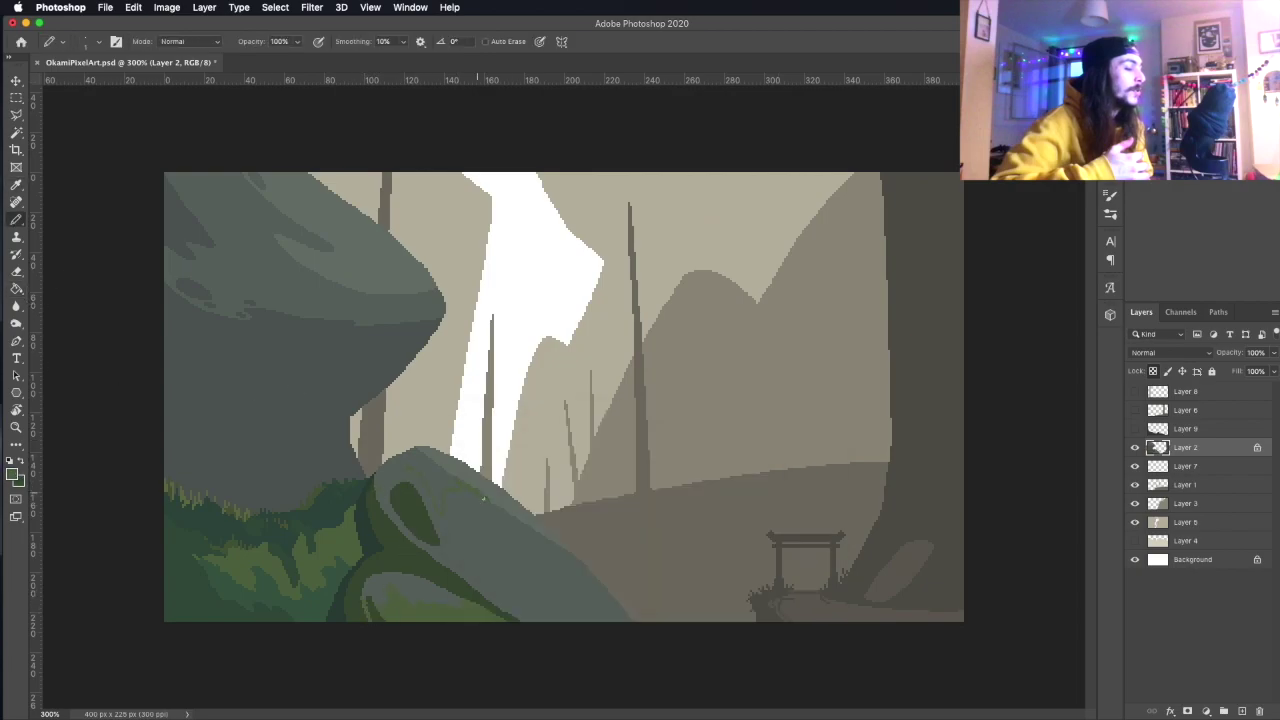
pyautogui.press('Escape')
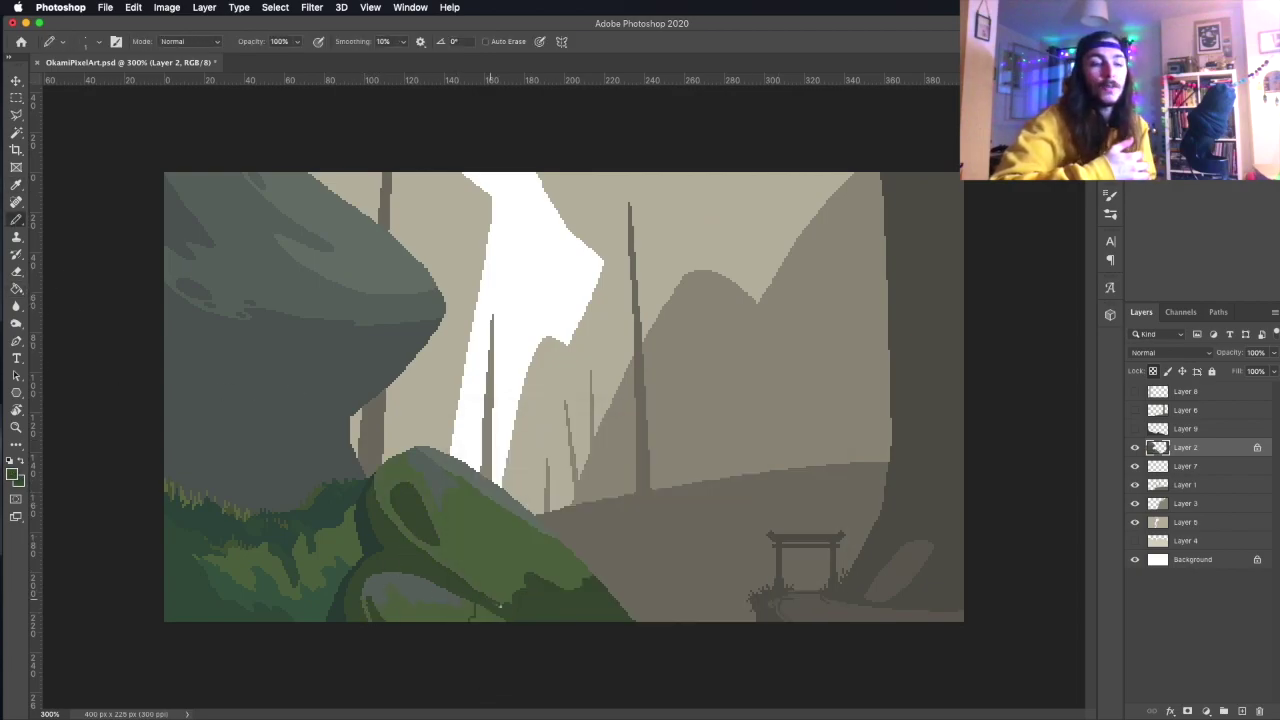
pyautogui.press('Return')
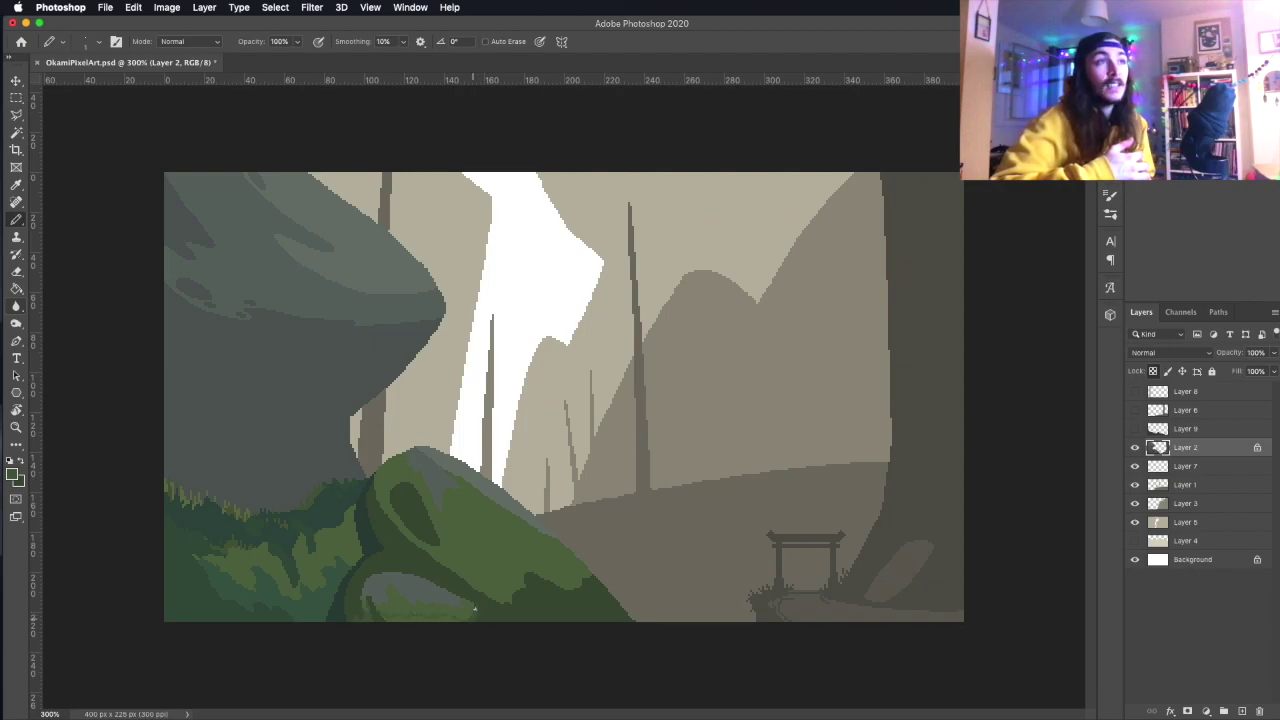
# Shade the mossy rock and the foliage's bottom edge with dark strokes, undoing the stray lines.
pyautogui.moveTo(410, 540); pyautogui.dragTo(372, 560)
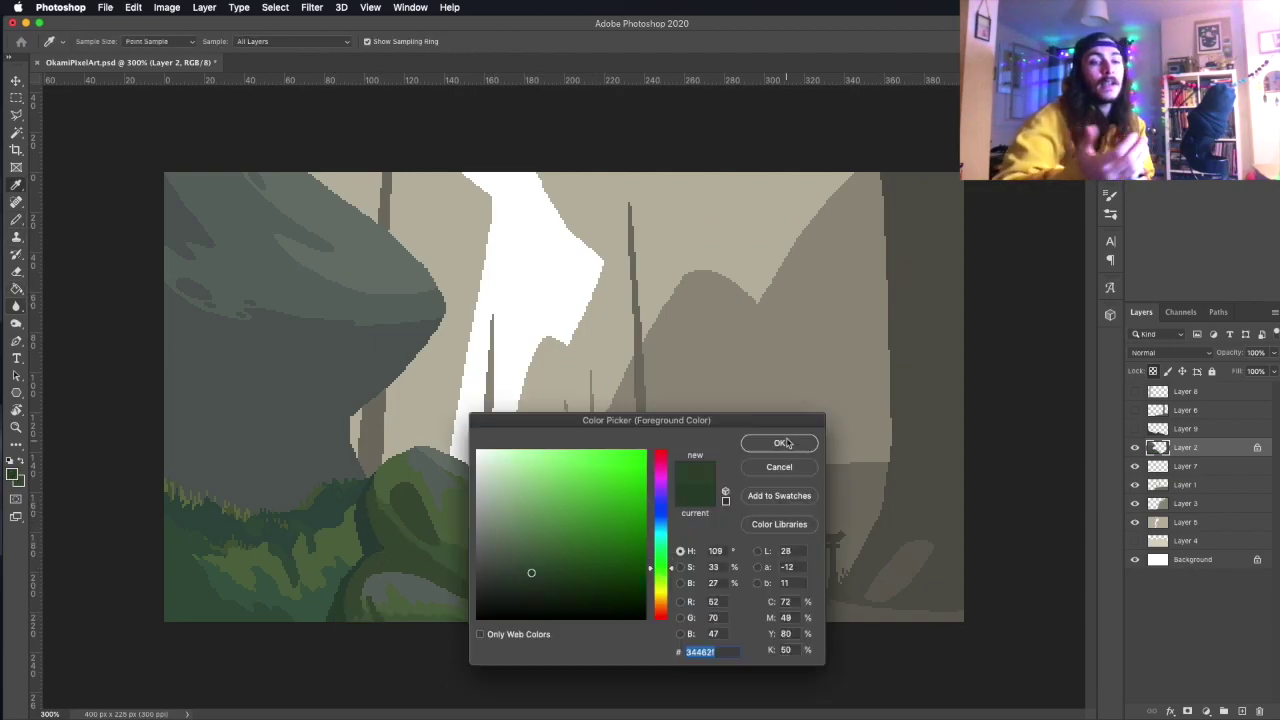
pyautogui.moveTo(322, 606); pyautogui.dragTo(340, 583)
pyautogui.moveTo(170, 606); pyautogui.dragTo(289, 614)
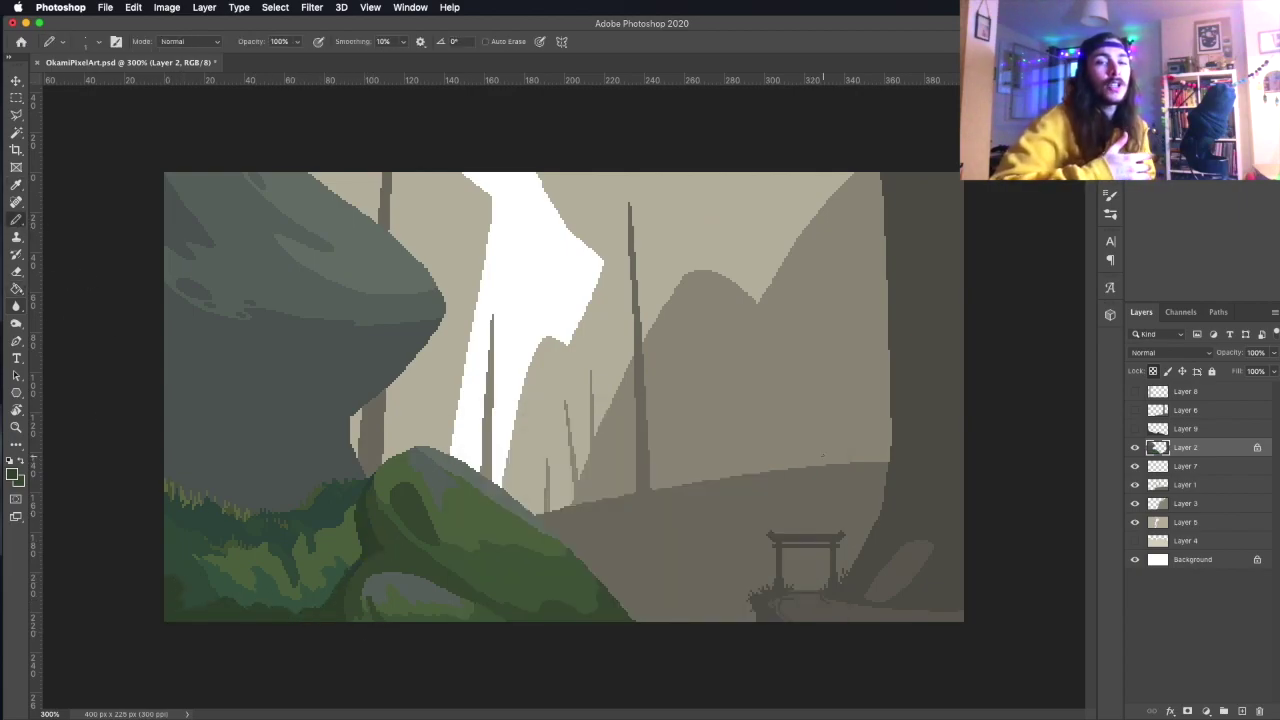
pyautogui.moveTo(166, 368); pyautogui.dragTo(410, 362)
pyautogui.moveTo(297, 482); pyautogui.dragTo(350, 444)
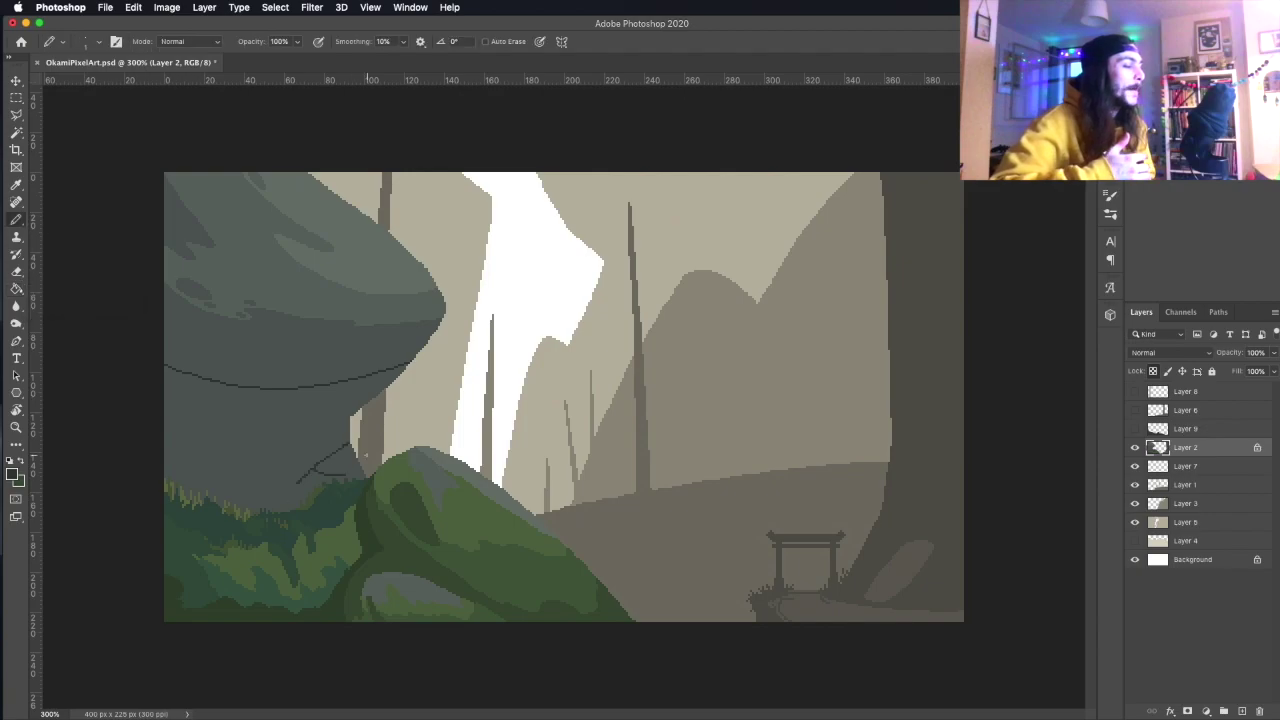
pyautogui.hotkey('ctrl', 'z')
pyautogui.hotkey('ctrl', 'z')
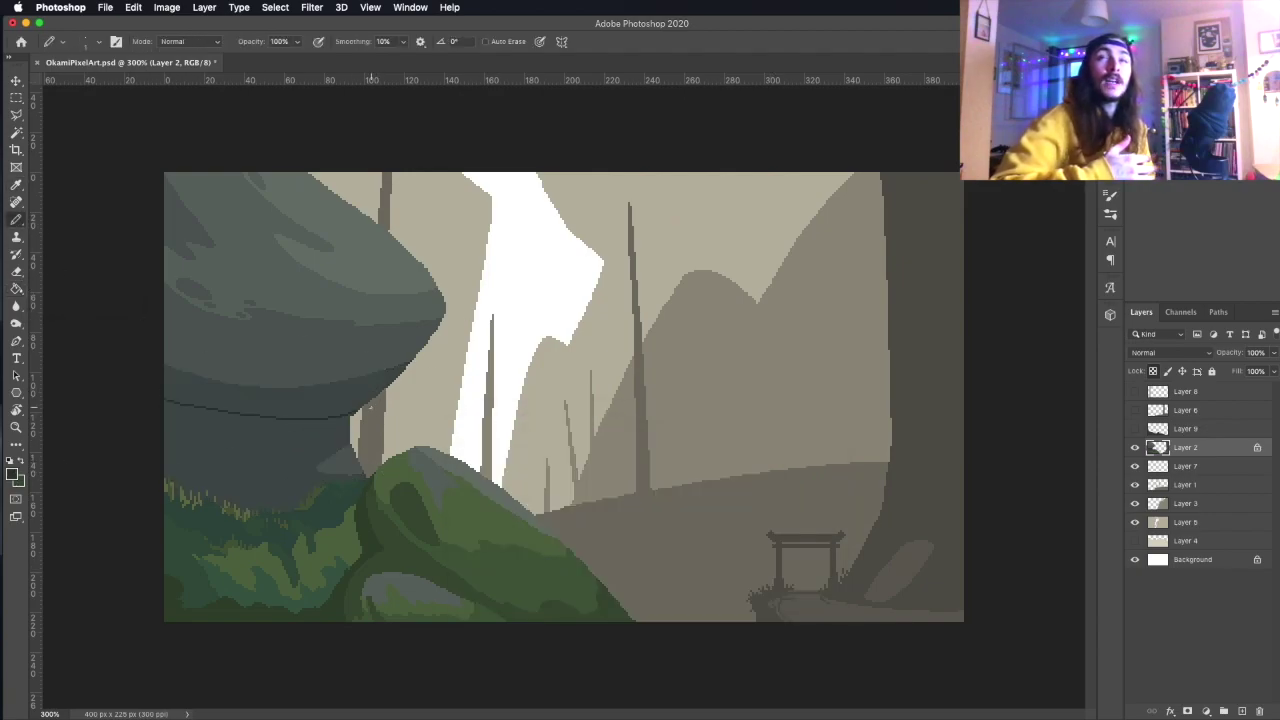
# Fill the band under the overhanging rock with a darker shadow colour.
pyautogui.press('g')
pyautogui.click(260, 425)
pyautogui.press('i')
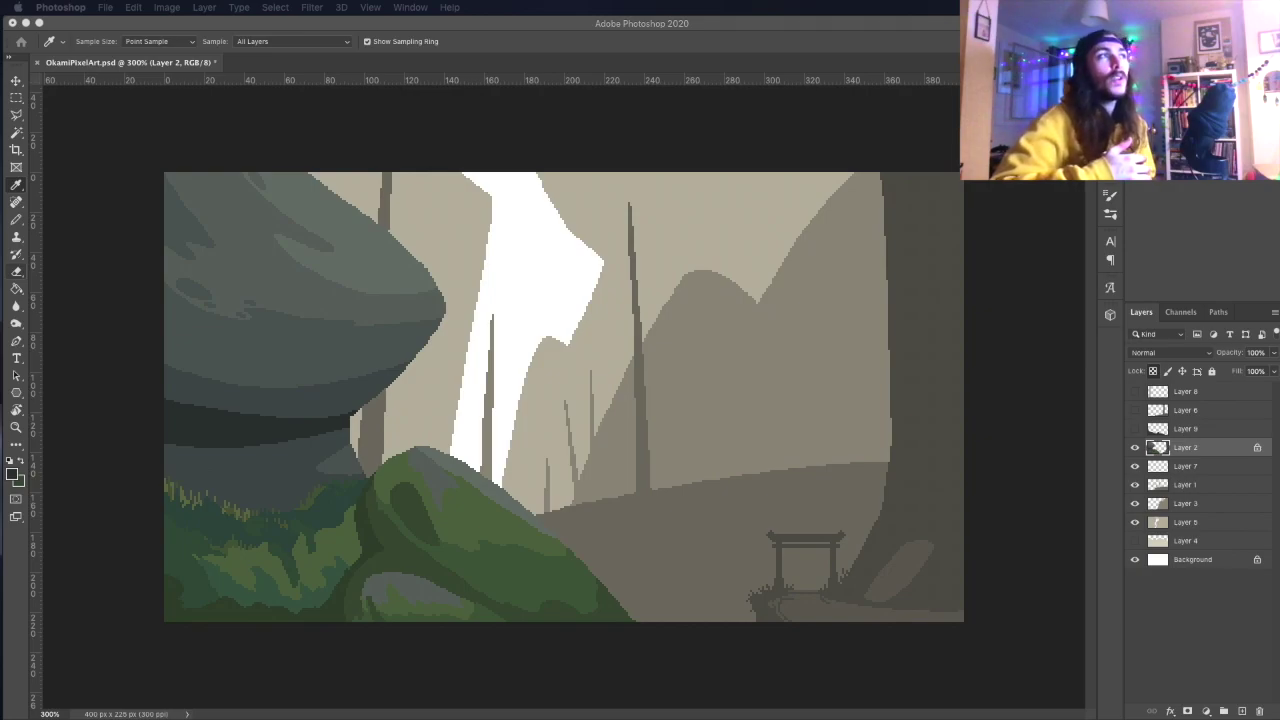
pyautogui.click(16, 133)
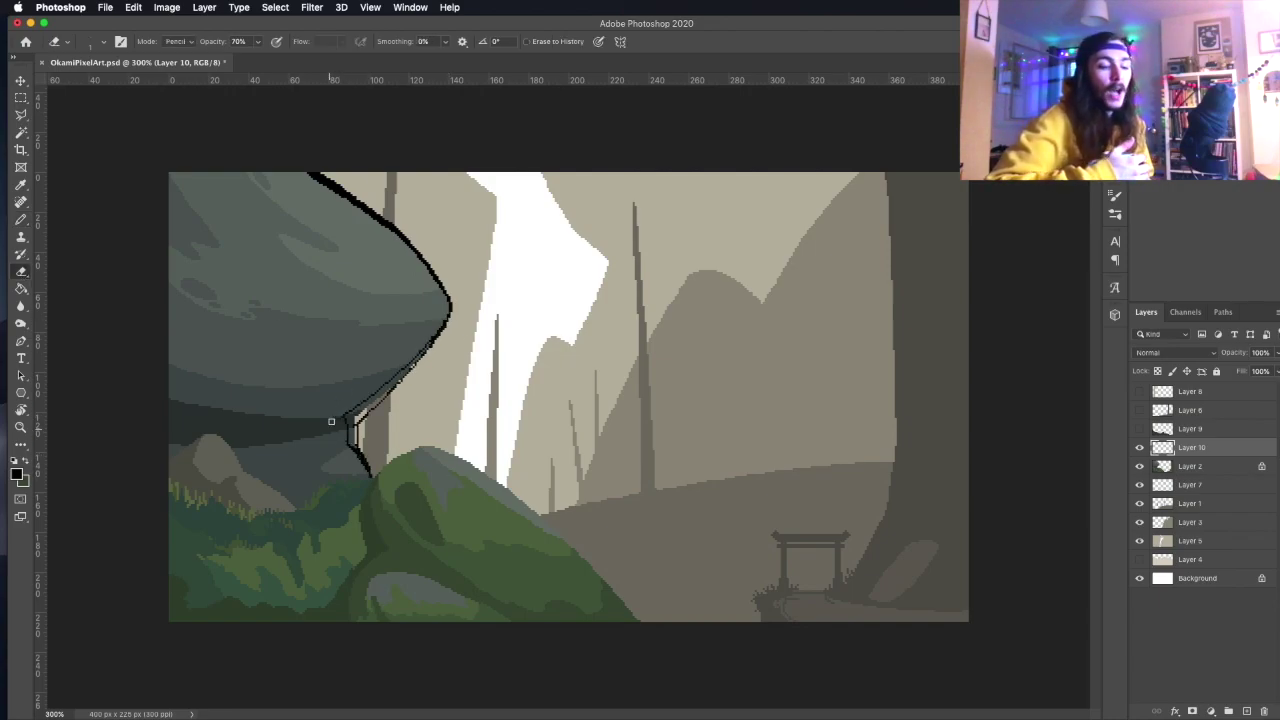
# Outline the mossy rock's top and lower edges in black, add dark pits, and blacken the left edge.
pyautogui.press('b')
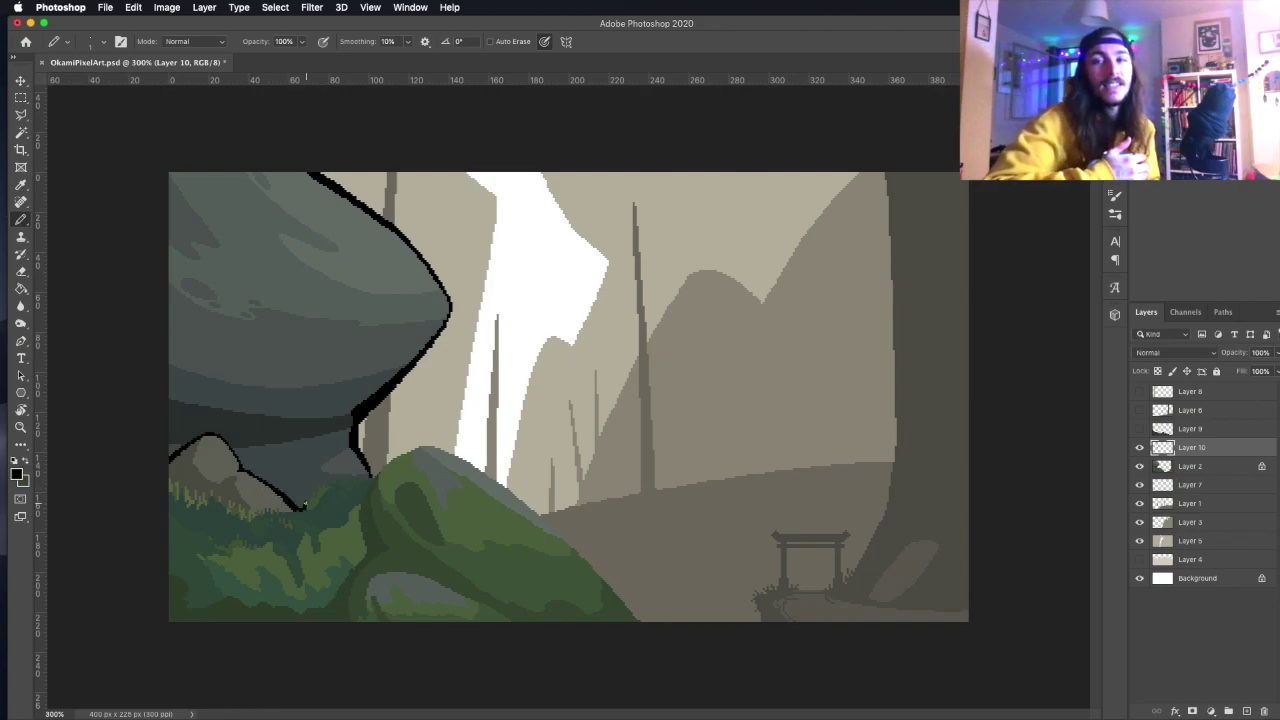
pyautogui.moveTo(372, 474); pyautogui.dragTo(420, 449)
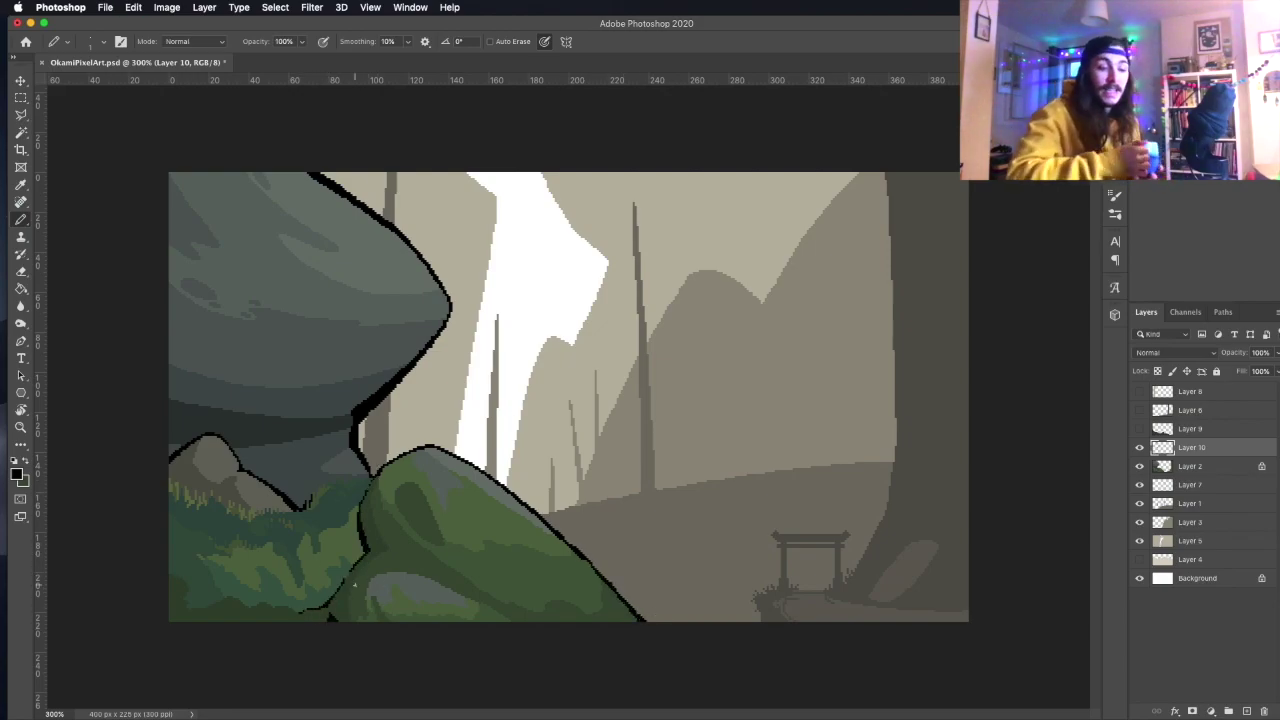
pyautogui.moveTo(345, 413); pyautogui.dragTo(290, 440)
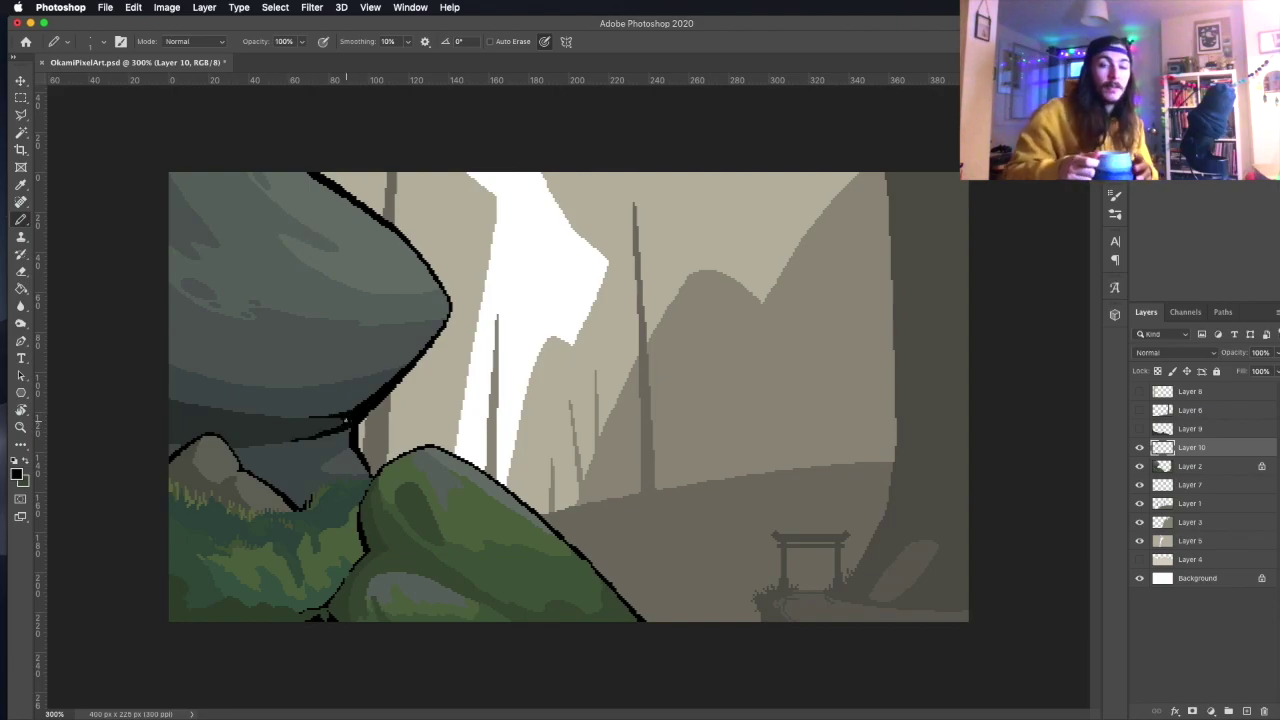
pyautogui.moveTo(186, 284); pyautogui.dragTo(210, 292)
pyautogui.hotkey('ctrl', 'z')
pyautogui.moveTo(172, 366)
pyautogui.mouseDown()
pyautogui.moveTo(250, 412)
pyautogui.moveTo(172, 452)
pyautogui.mouseUp()
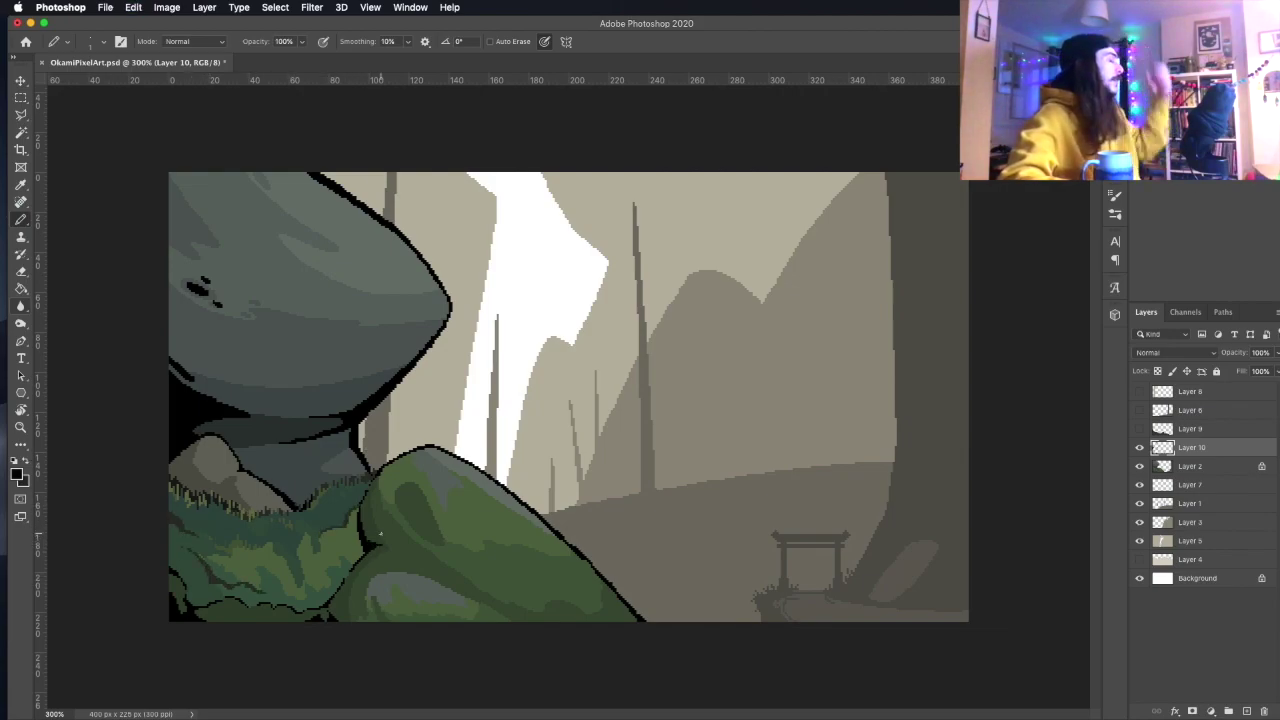
pyautogui.press('i')
pyautogui.click(16, 474)
# On Layer 2, paint a green stroke along the tree trunk and fill the trunk area above.
pyautogui.press('Escape')
pyautogui.keyDown('super'); pyautogui.click(1163, 466); pyautogui.keyUp('super')
pyautogui.press('b')
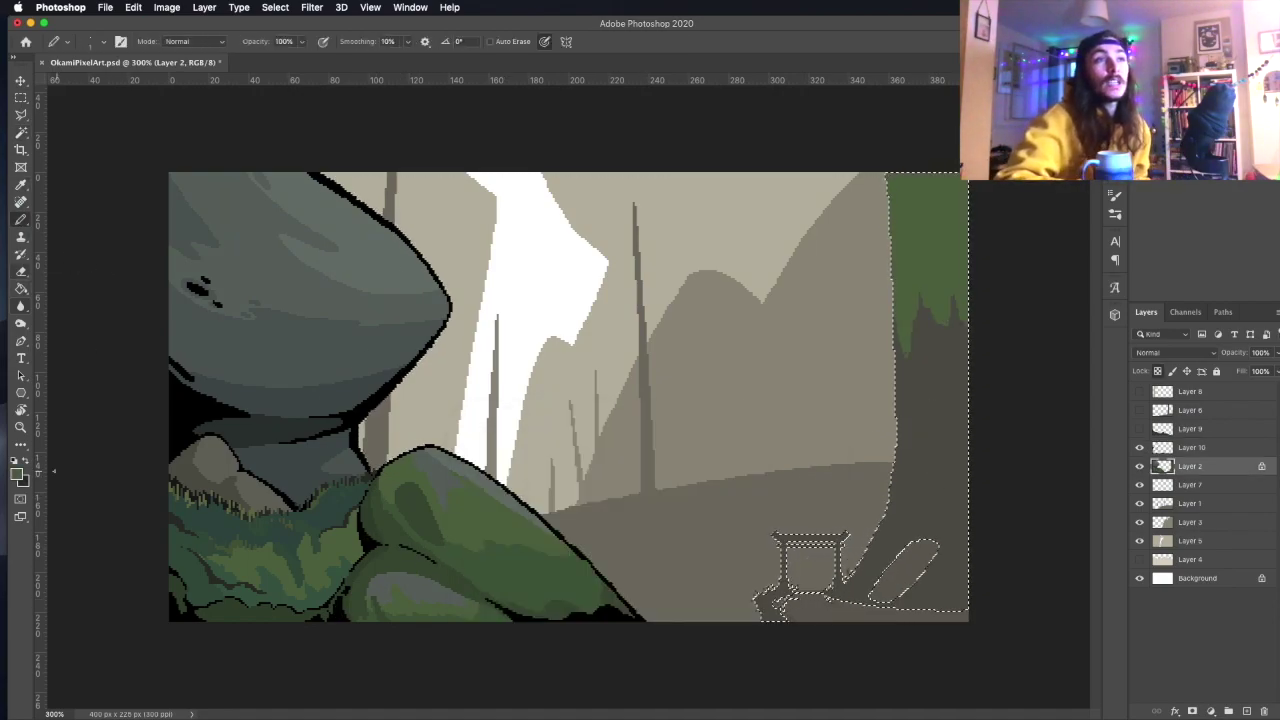
pyautogui.click(16, 474)
pyautogui.click(780, 443)
pyautogui.moveTo(928, 428); pyautogui.dragTo(890, 495)
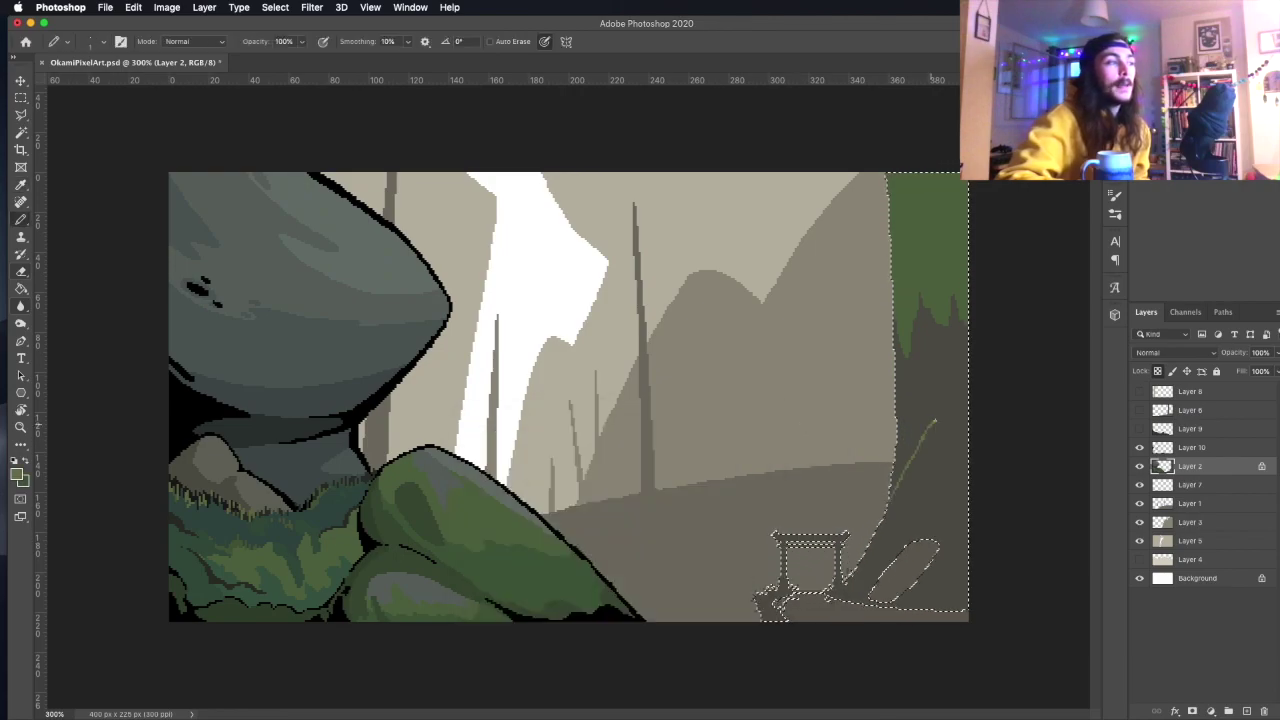
pyautogui.press('g')
pyautogui.click(926, 400)
# Fill the lower-right trunk with a greener moss colour and clear the selection.
pyautogui.press('i')
pyautogui.click(16, 474)
pyautogui.press('Return')
pyautogui.press('g')
pyautogui.click(16, 474)
pyautogui.press('Return')
pyautogui.hotkey('ctrl', 'd')
# Fill the lower-right trunk area and choose a dark olive green.
pyautogui.press('i')
pyautogui.press('Return')
pyautogui.press('g')
pyautogui.click(955, 523)
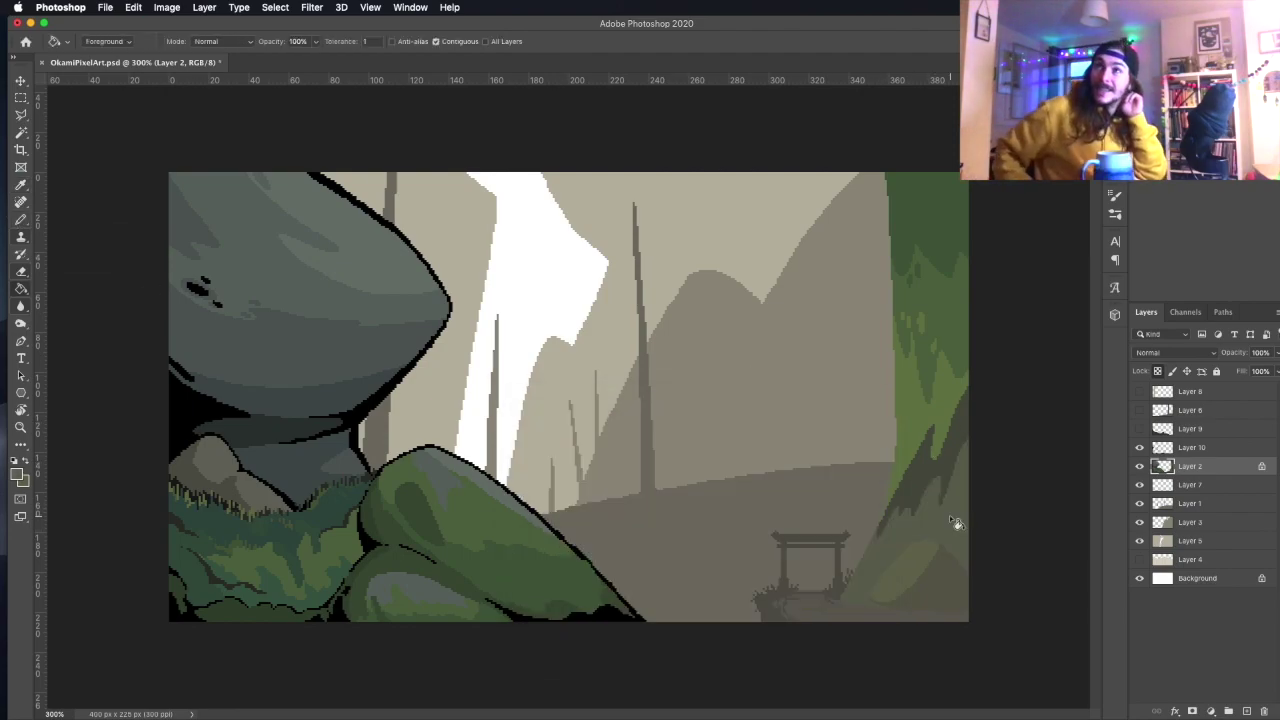
pyautogui.press('b')
pyautogui.press('i')
pyautogui.click(18, 474)
pyautogui.press('Escape')
pyautogui.click(18, 474)
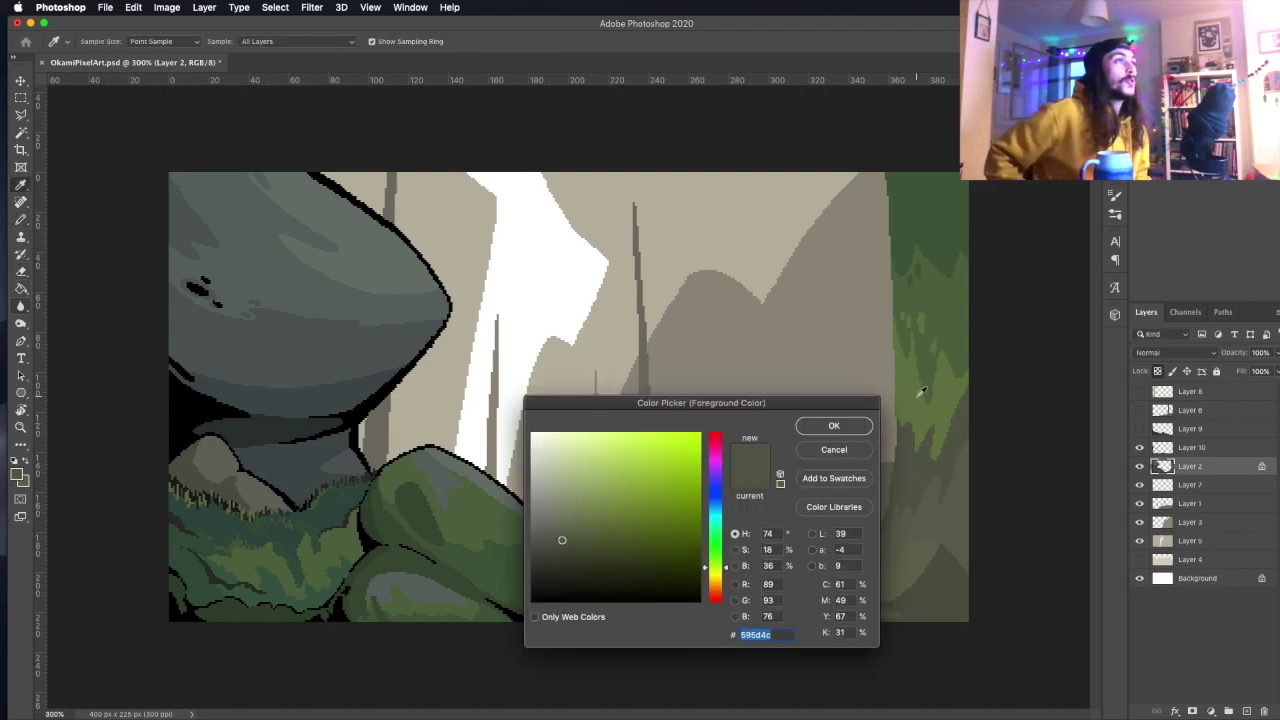
pyautogui.press('Escape')
# Fill the torii gate with the olive green.
pyautogui.press('b')
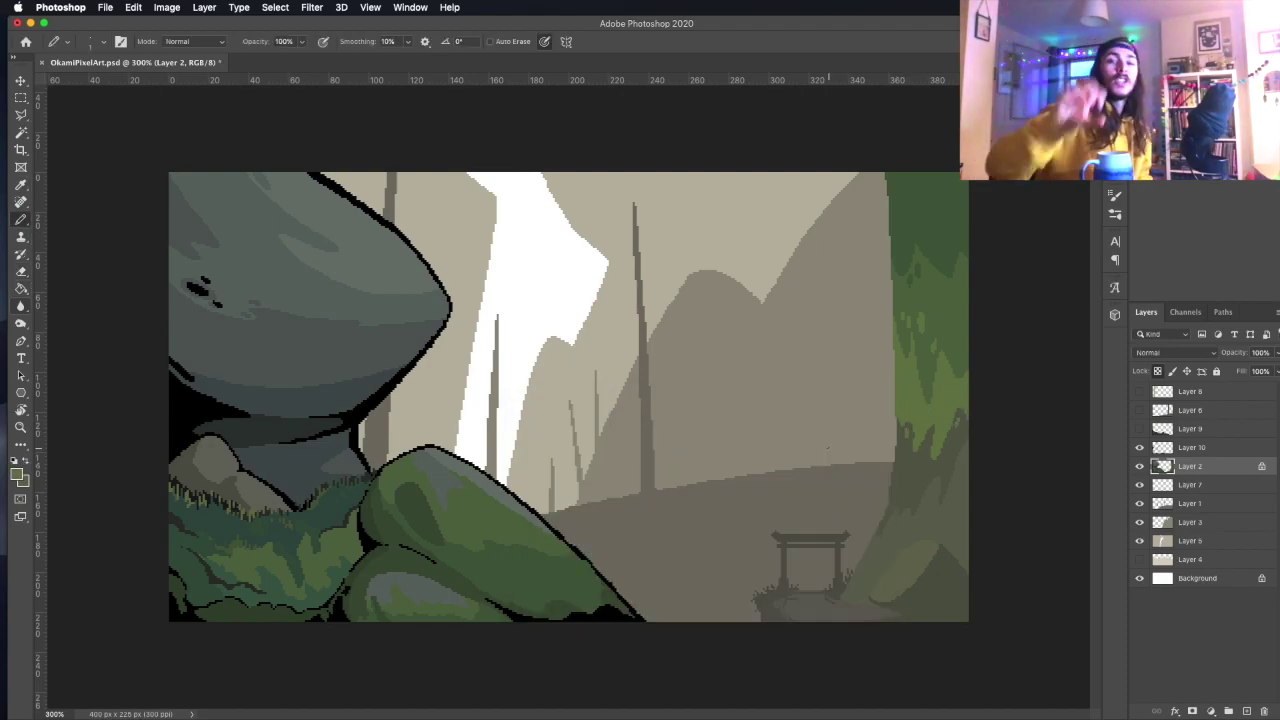
pyautogui.press('Return')
pyautogui.hotkey('alt', 'BackSpace')
pyautogui.click(18, 474)
pyautogui.press('Return')
pyautogui.click(20, 290)
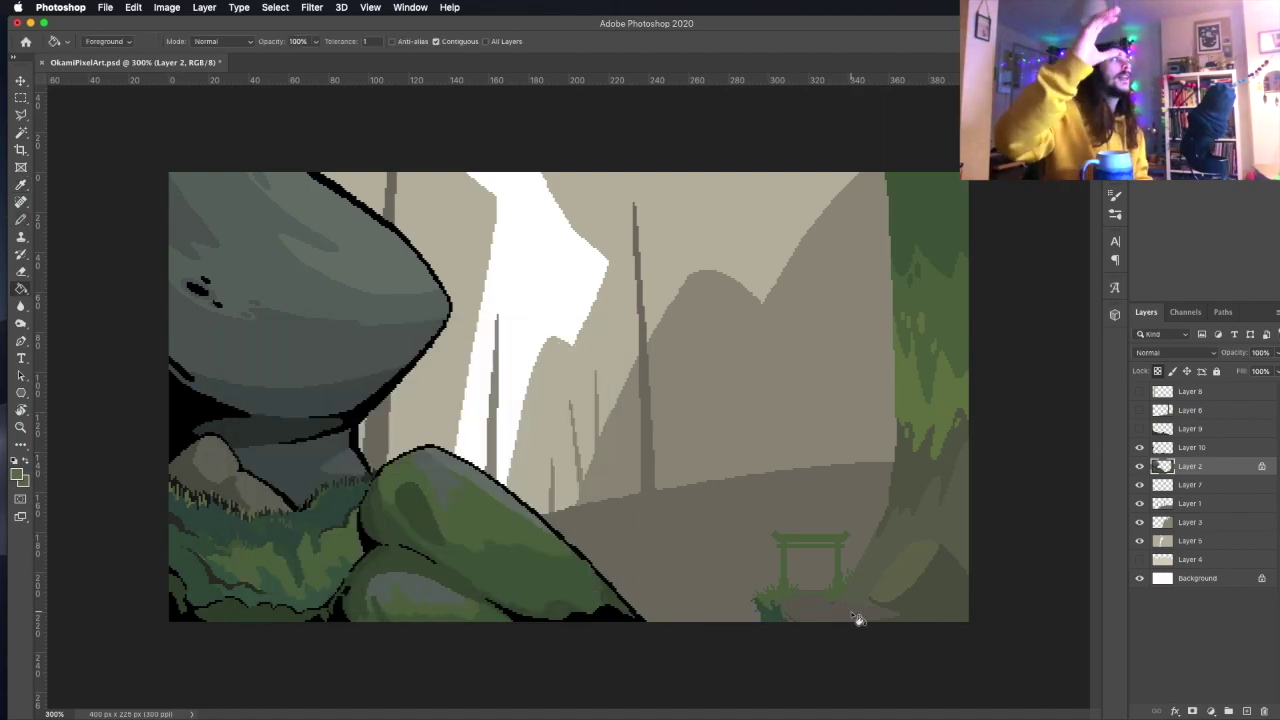
# Pick a new green and paint grass around the gate's base.
pyautogui.press('i')
pyautogui.click(18, 474)
pyautogui.press('Return')
pyautogui.press('b')
pyautogui.click(18, 474)
pyautogui.press('Return')
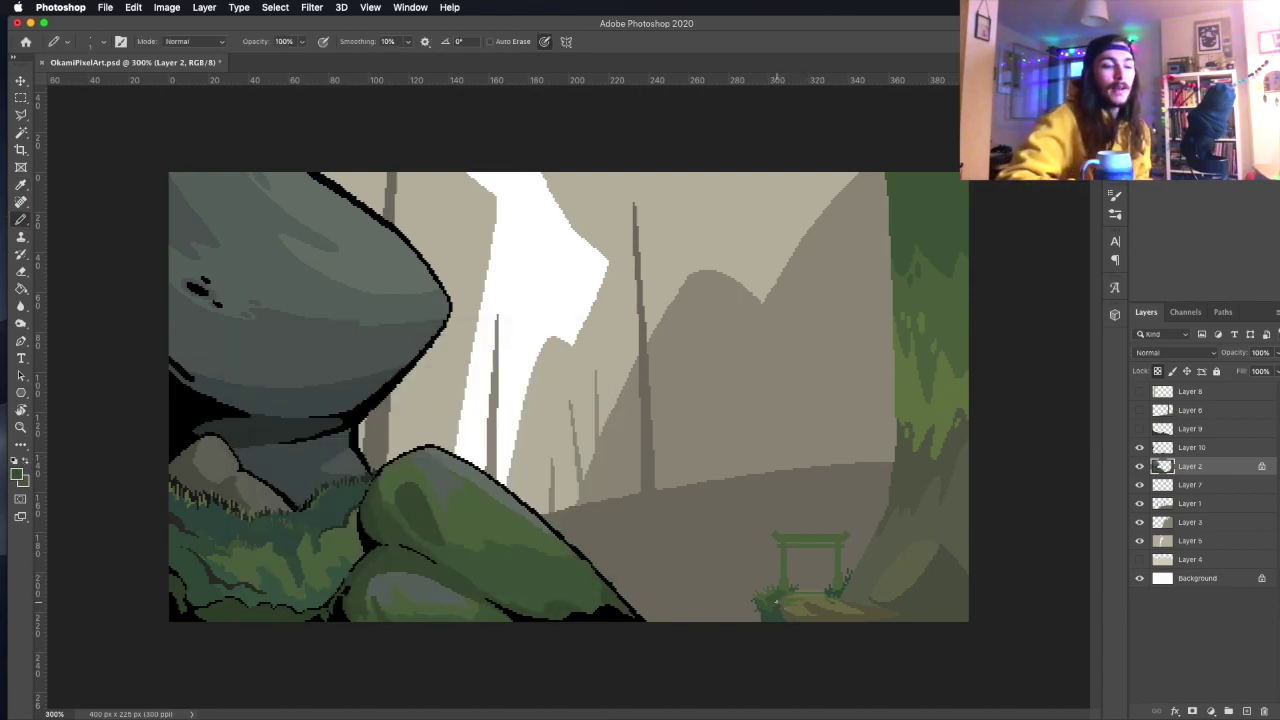
# Sample the grass green at the bottom right and clear the selection.
pyautogui.press('g')
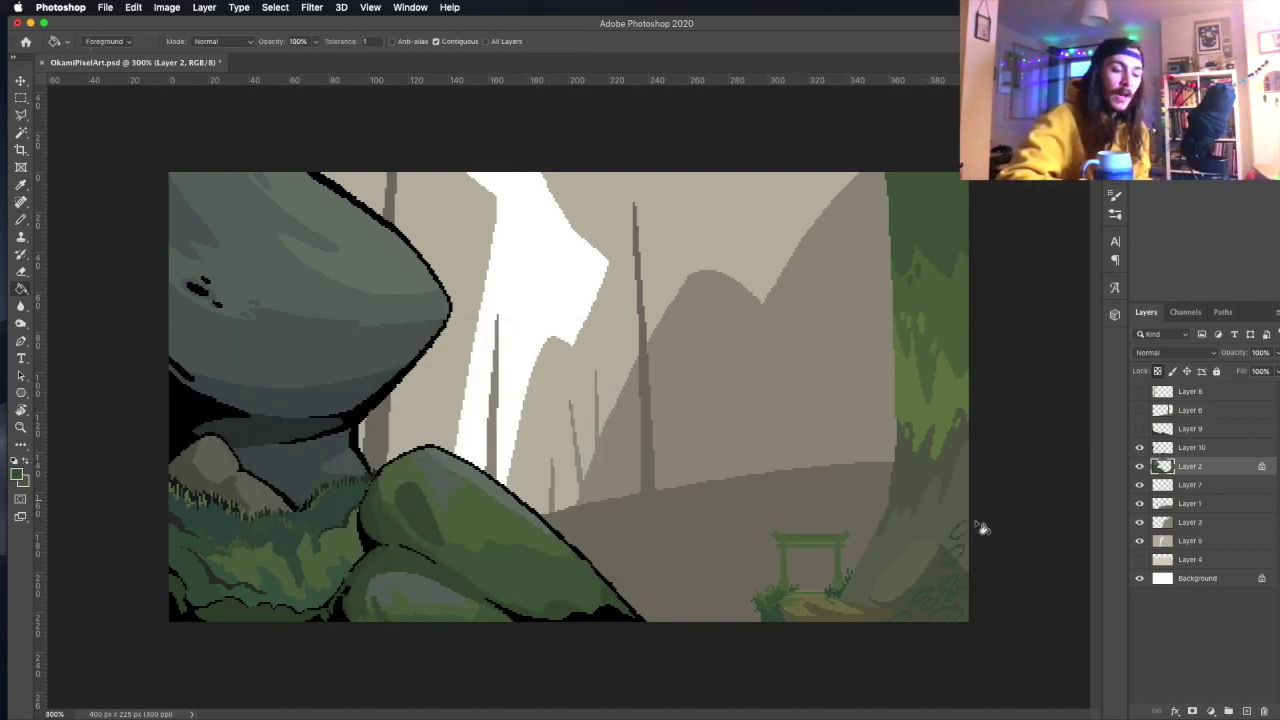
pyautogui.press('b')
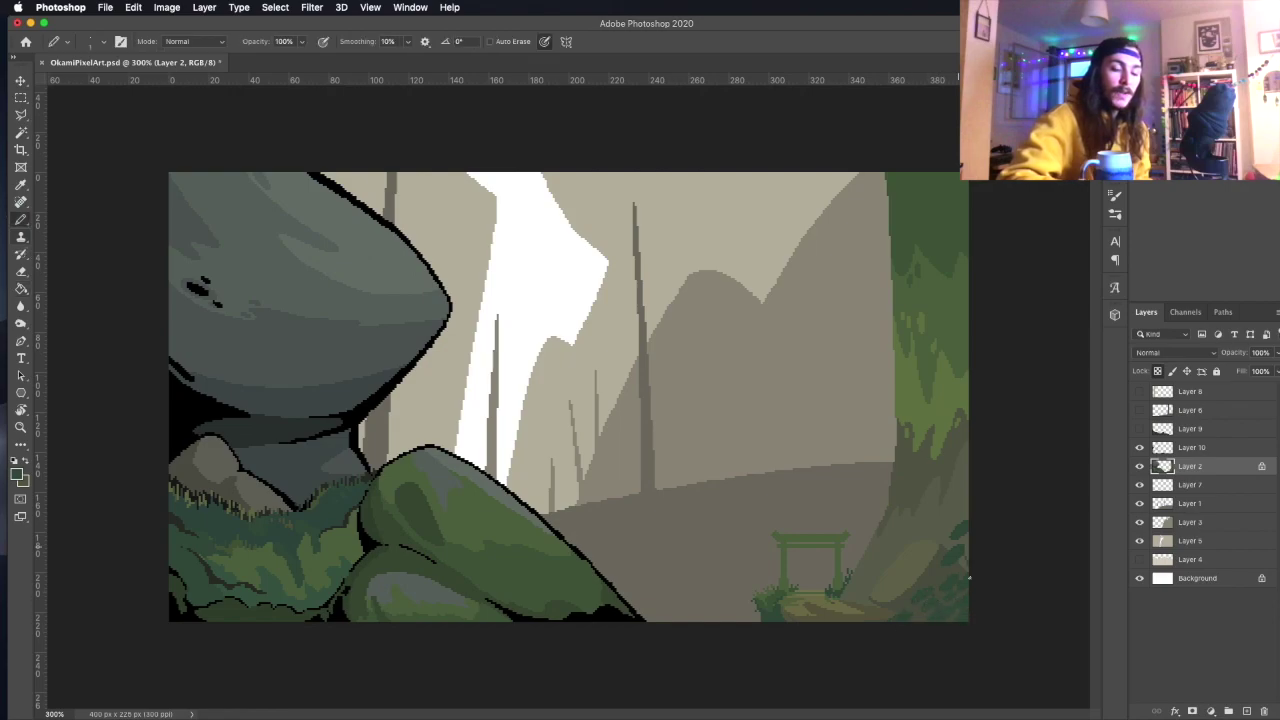
pyautogui.press('w')
pyautogui.click(955, 585)
pyautogui.press('i')
pyautogui.press('Return')
pyautogui.press('b')
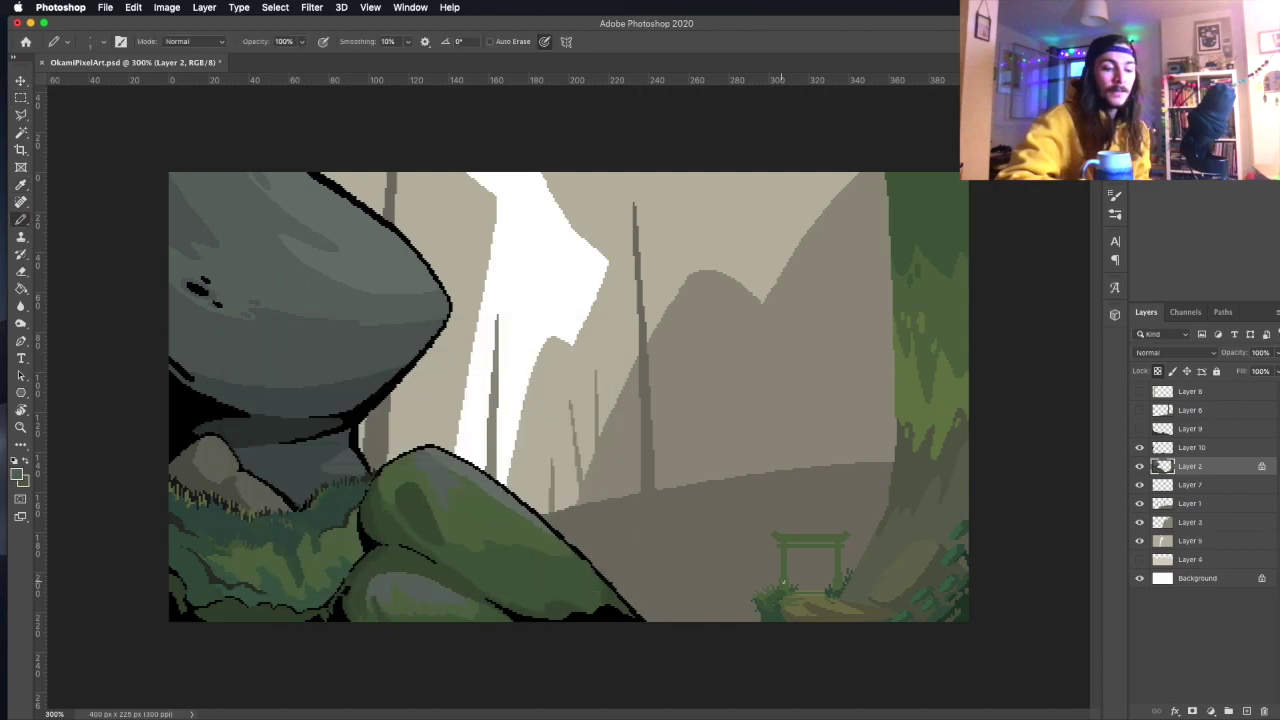
pyautogui.press('i')
pyautogui.press('Return')
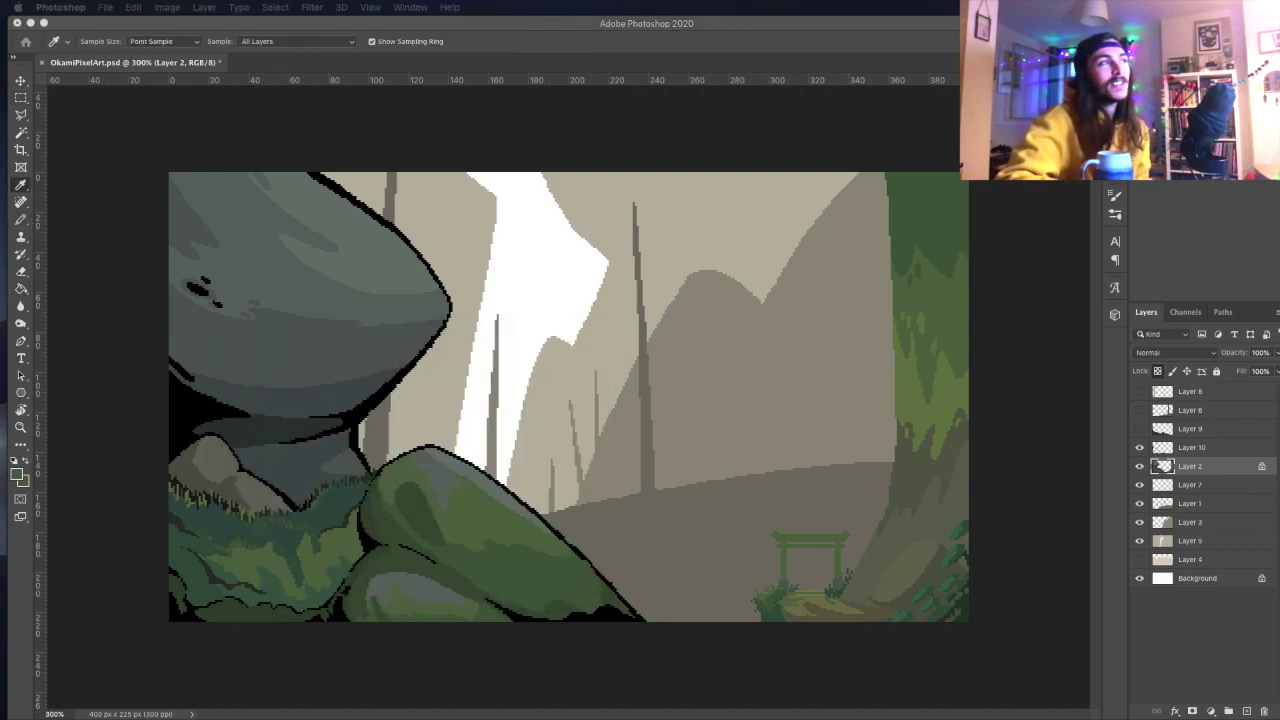
# Fill the torii gate with brick red #973c30 and clear the selection.
pyautogui.click(16, 476)
pyautogui.click(391, 408)
pyautogui.press('Return')
pyautogui.click(16, 476)
pyautogui.click(787, 527)
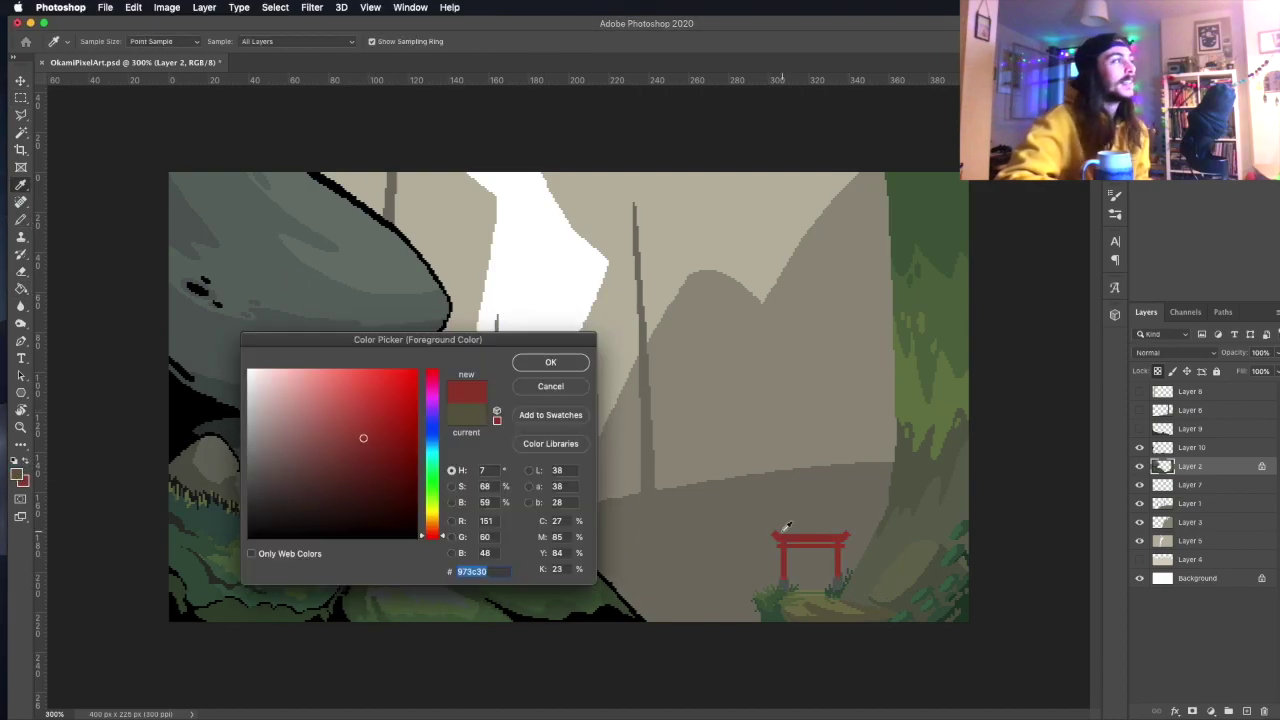
pyautogui.press('Return')
pyautogui.press('b')
pyautogui.hotkey('ctrl', 'd')
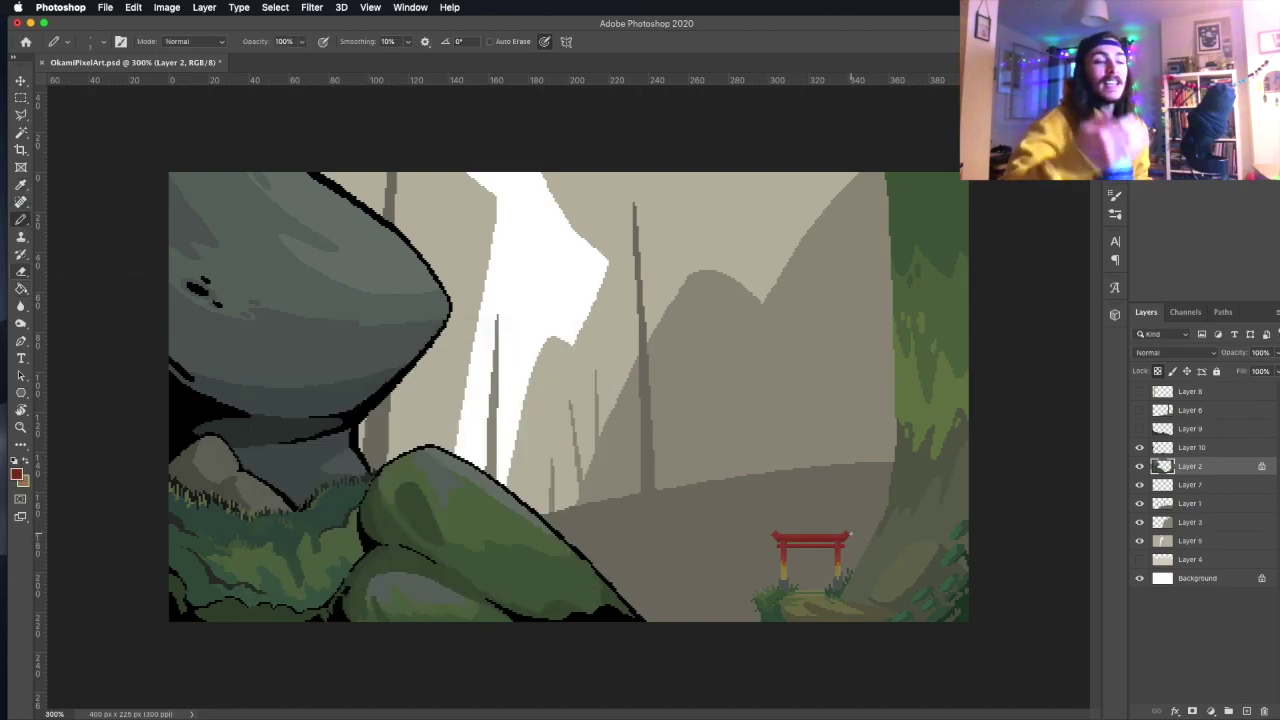
# Shade the torii with darker red #823e29, then make Layer 10 active with black paint.
pyautogui.click(16, 474)
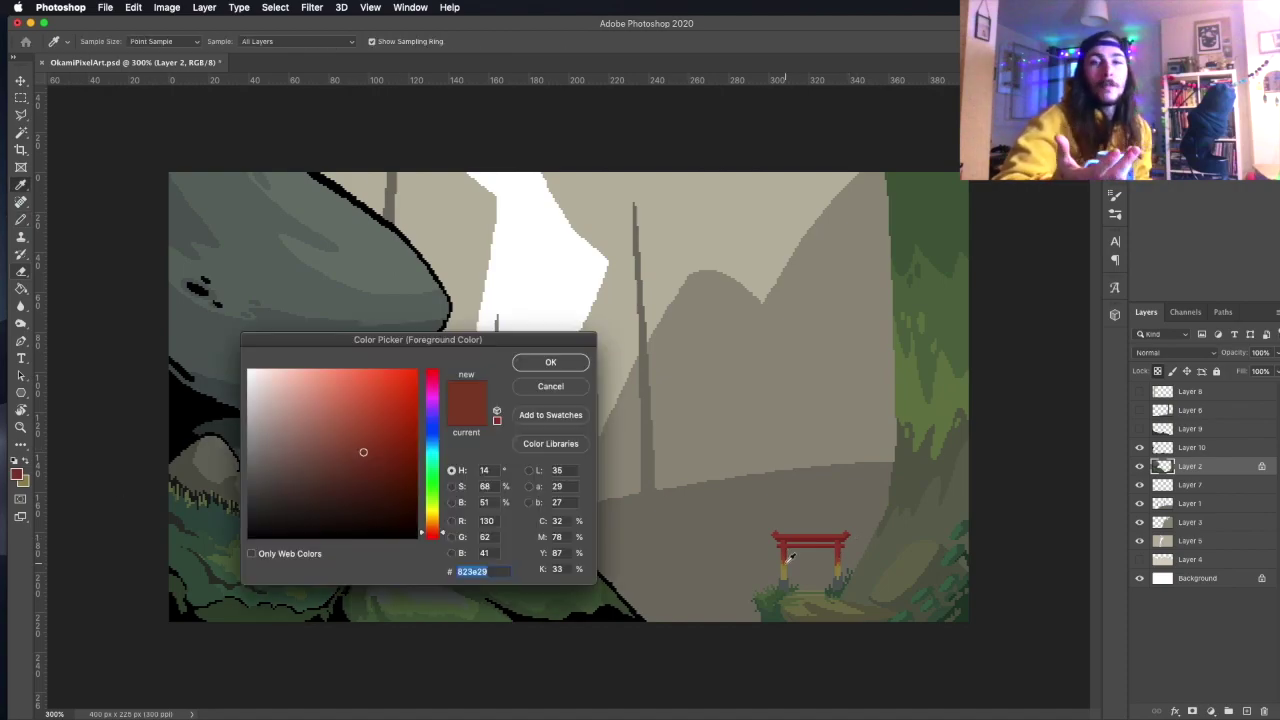
pyautogui.click(551, 363)
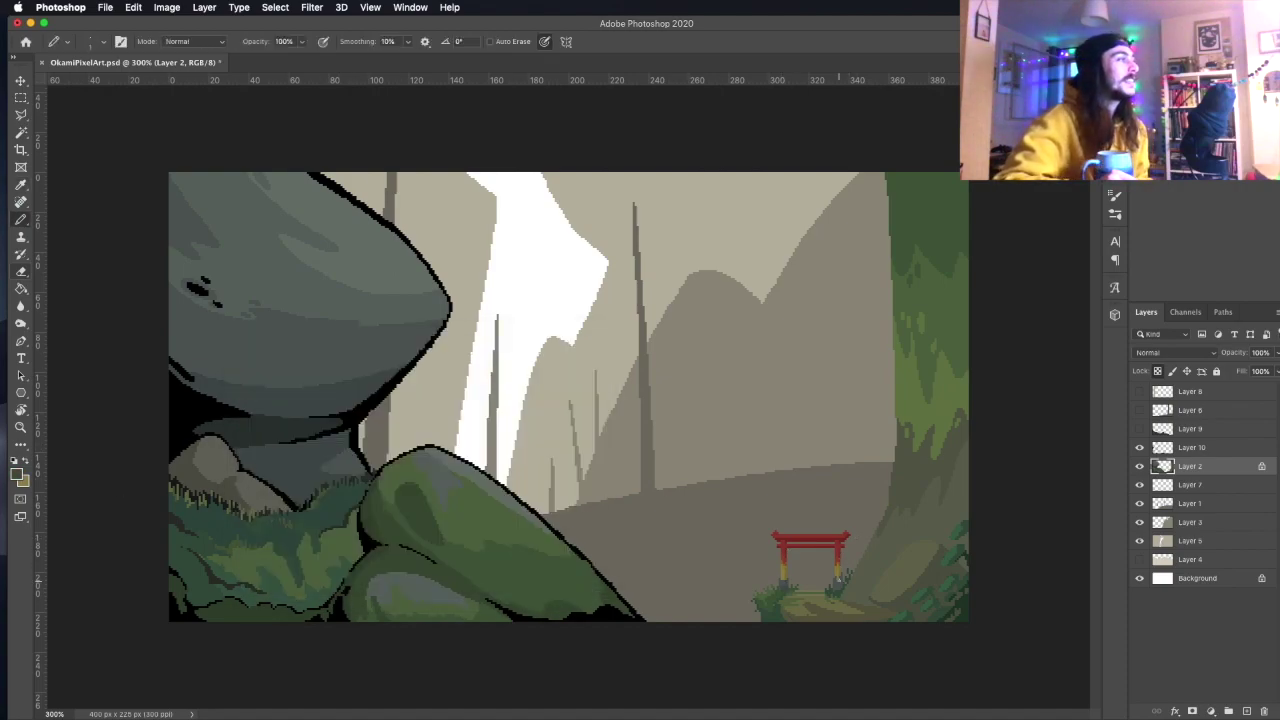
pyautogui.keyDown('alt'); pyautogui.click(836, 540); pyautogui.keyUp('alt')
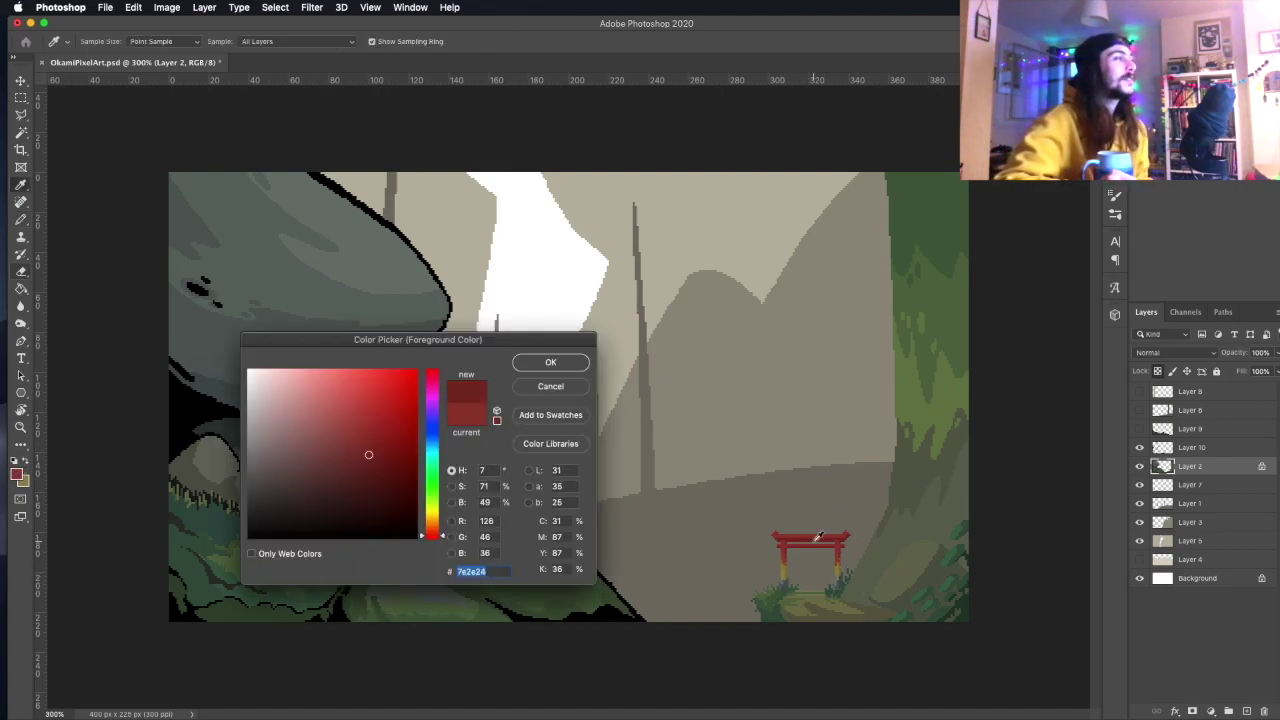
pyautogui.hotkey('alt', ']')
pyautogui.press('d')
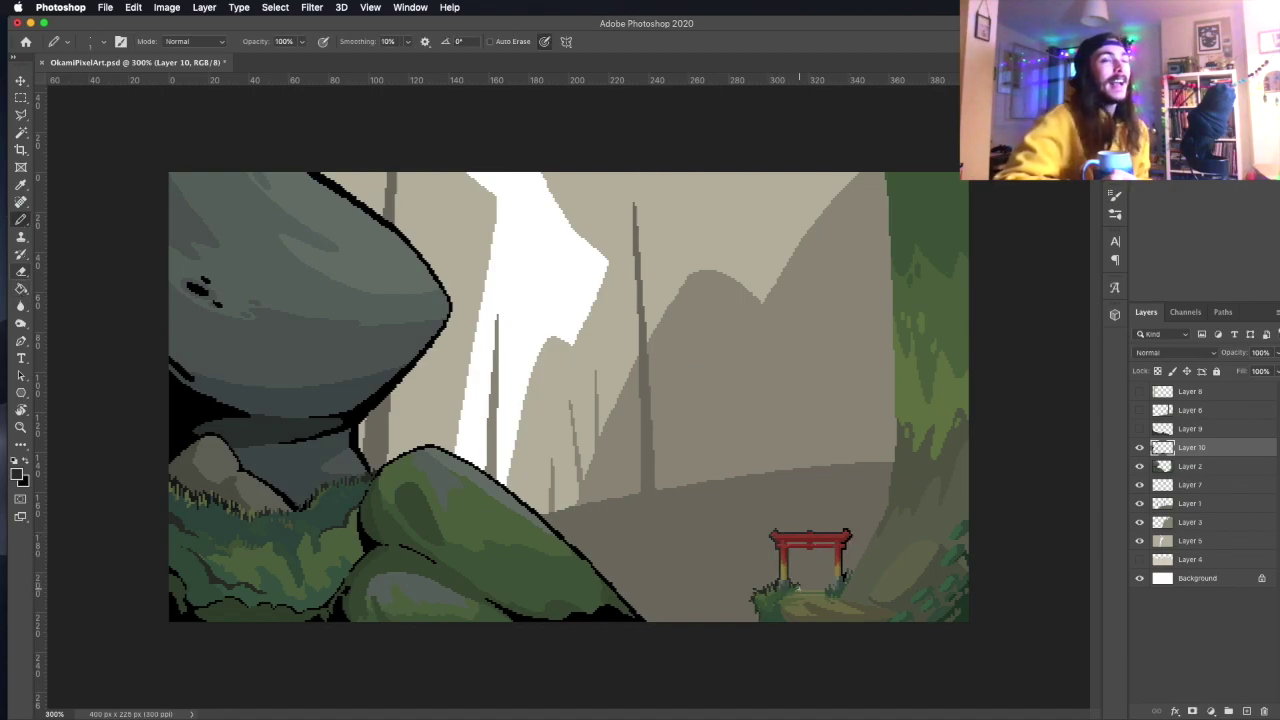
# Outline the right-hand trunk's left edge in black, undo a bad stroke, and save the document.
pyautogui.moveTo(848, 570)
pyautogui.mouseDown()
pyautogui.moveTo(890, 500)
pyautogui.moveTo(886, 178)
pyautogui.moveTo(890, 470)
pyautogui.mouseUp()
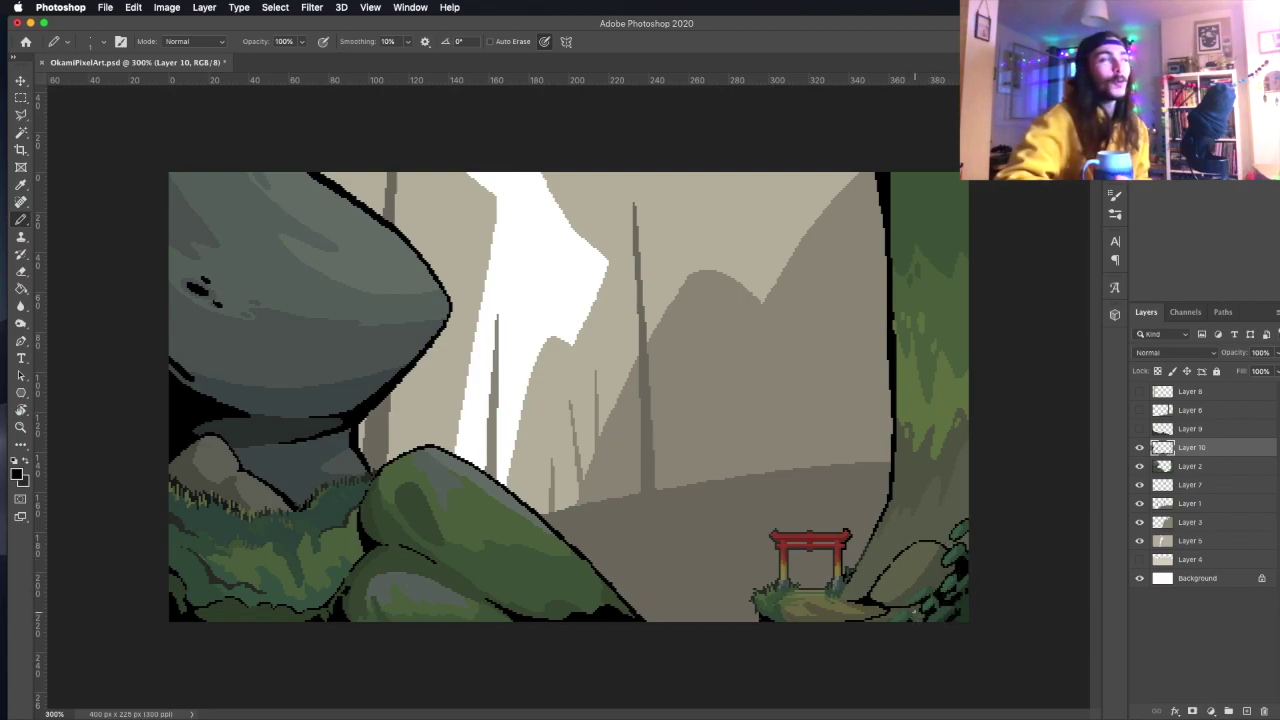
pyautogui.moveTo(926, 540); pyautogui.dragTo(940, 463)
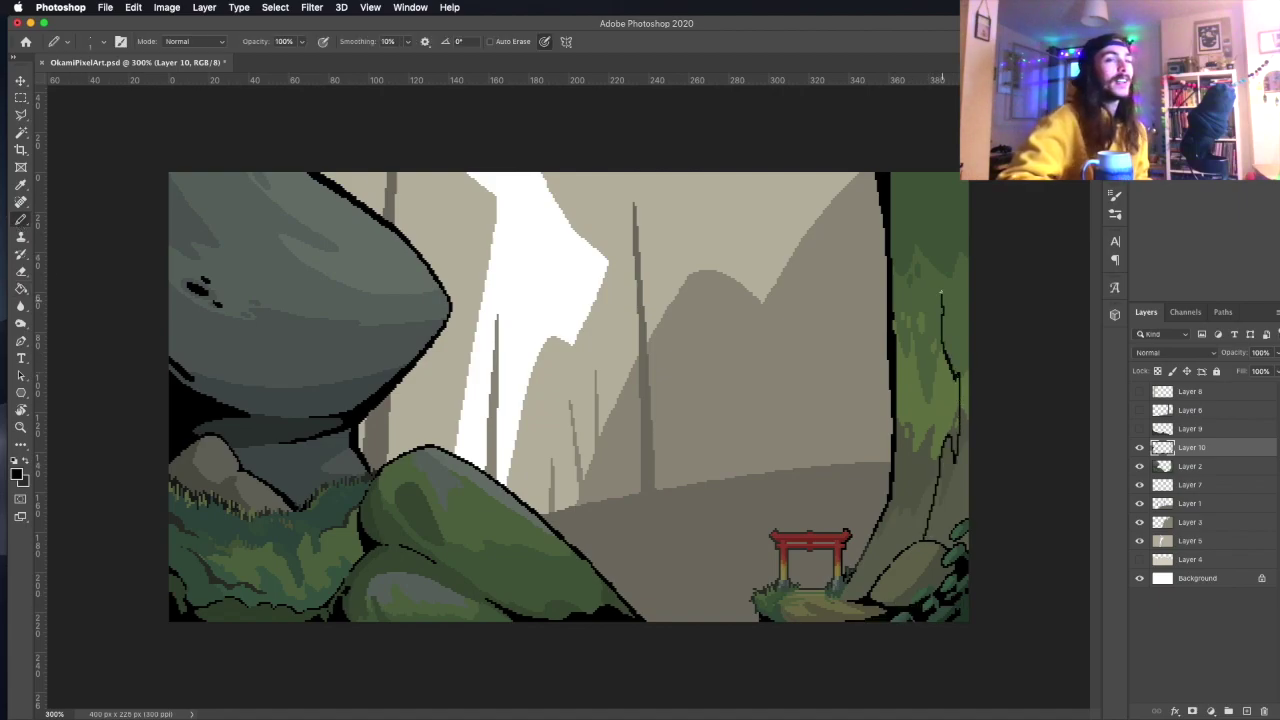
pyautogui.hotkey('ctrl', 'z')
pyautogui.hotkey('ctrl', 'z')
pyautogui.press('g')
pyautogui.press('b')
pyautogui.hotkey('ctrl', 's')
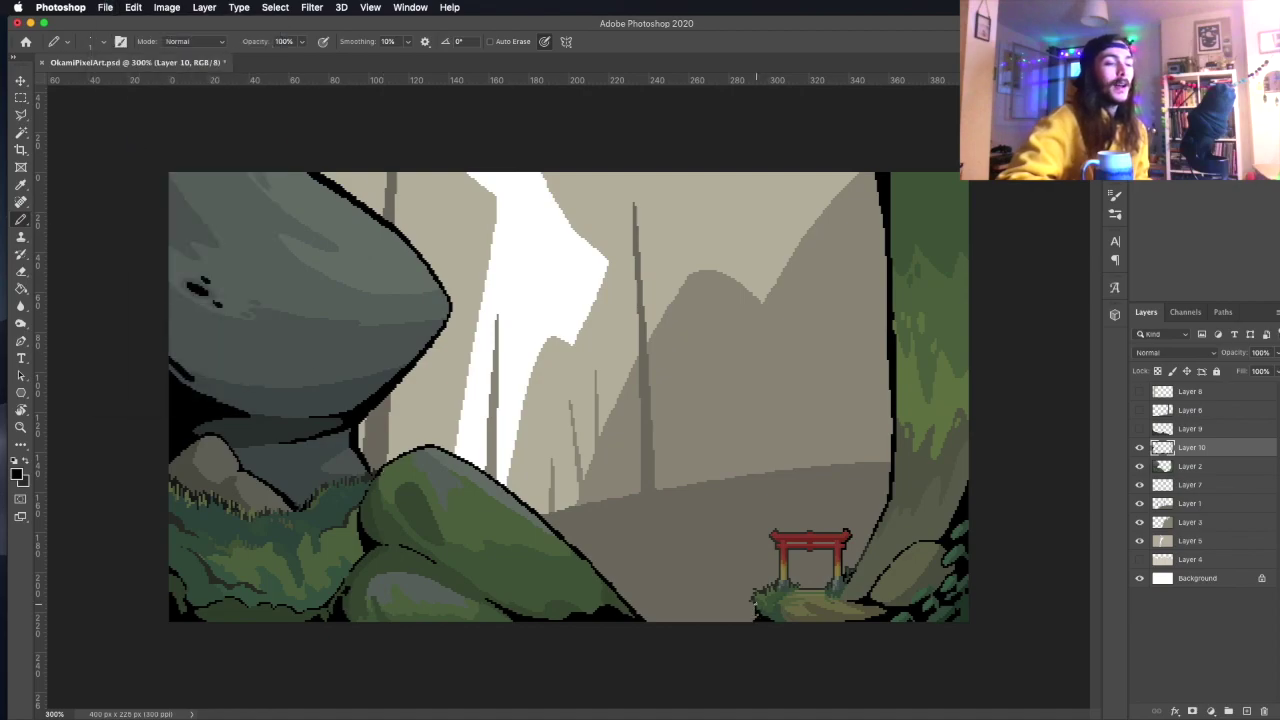
pyautogui.moveTo(893, 243); pyautogui.dragTo(893, 212)
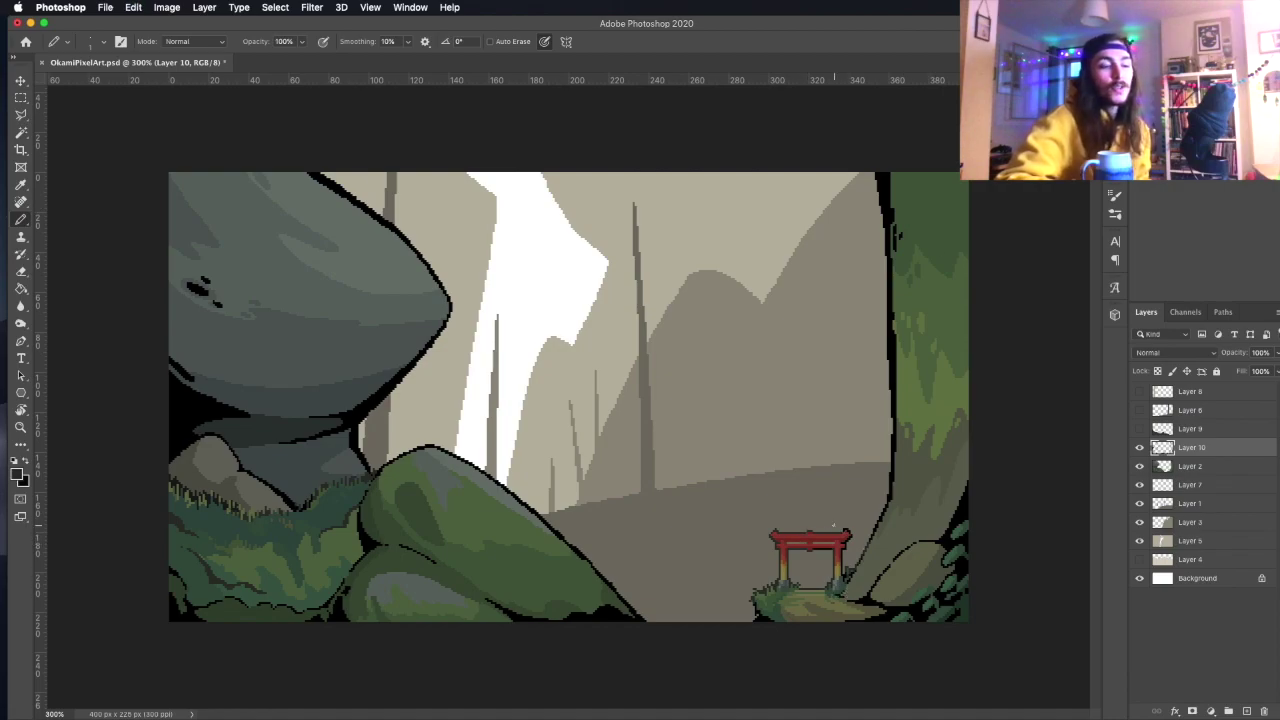
pyautogui.click(20, 184)
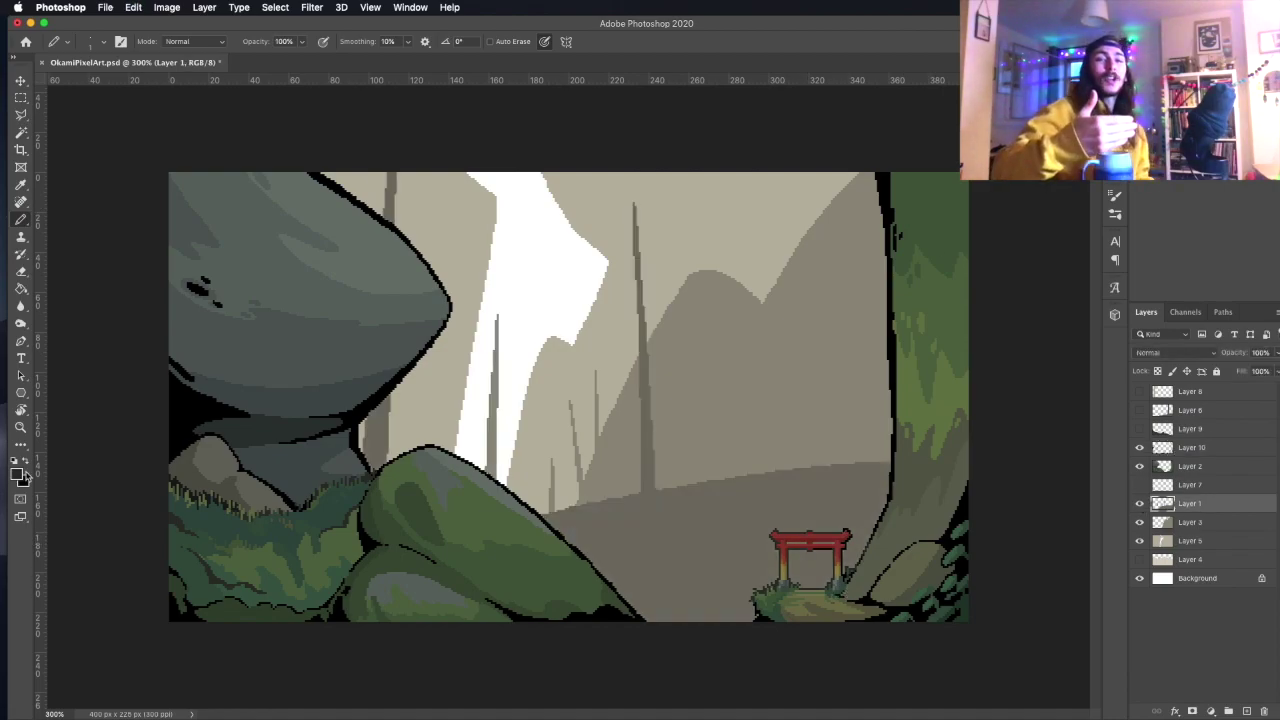
# Fill two tree trunks with a dark purple.
pyautogui.click(16, 474)
pyautogui.moveTo(437, 443); pyautogui.dragTo(437, 400)
pyautogui.press('Return')
pyautogui.press('g')
pyautogui.click(492, 420)
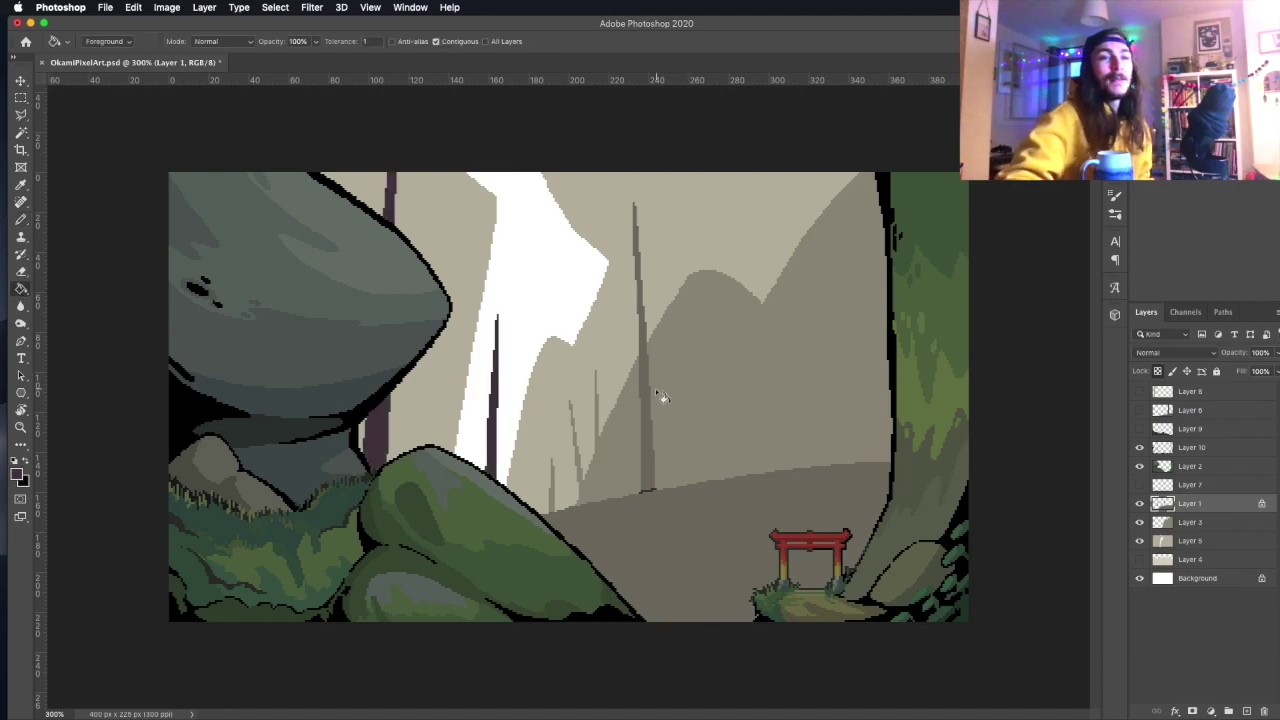
pyautogui.click(645, 440)
# Draw lighter purple highlight lines along the trunks.
pyautogui.click(16, 474)
pyautogui.press('Return')
pyautogui.press('b')
pyautogui.moveTo(496, 320); pyautogui.dragTo(496, 408)
pyautogui.moveTo(634, 208); pyautogui.dragTo(634, 256)
pyautogui.moveTo(640, 344); pyautogui.dragTo(643, 479)
# Resample the dark purple and extend a tree trunk upward.
pyautogui.press('i')
pyautogui.click(16, 474)
pyautogui.press('Return')
pyautogui.click(16, 474)
pyautogui.click(552, 363)
pyautogui.press('b')
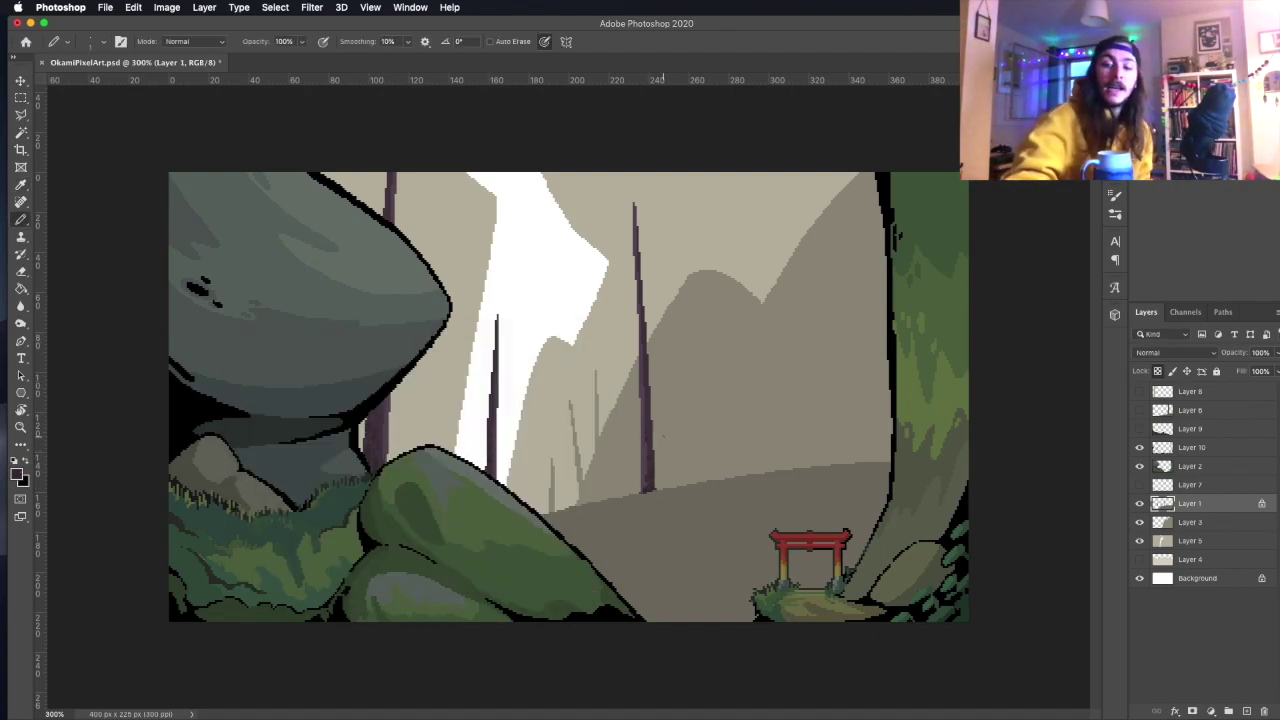
pyautogui.press('super+Tab')
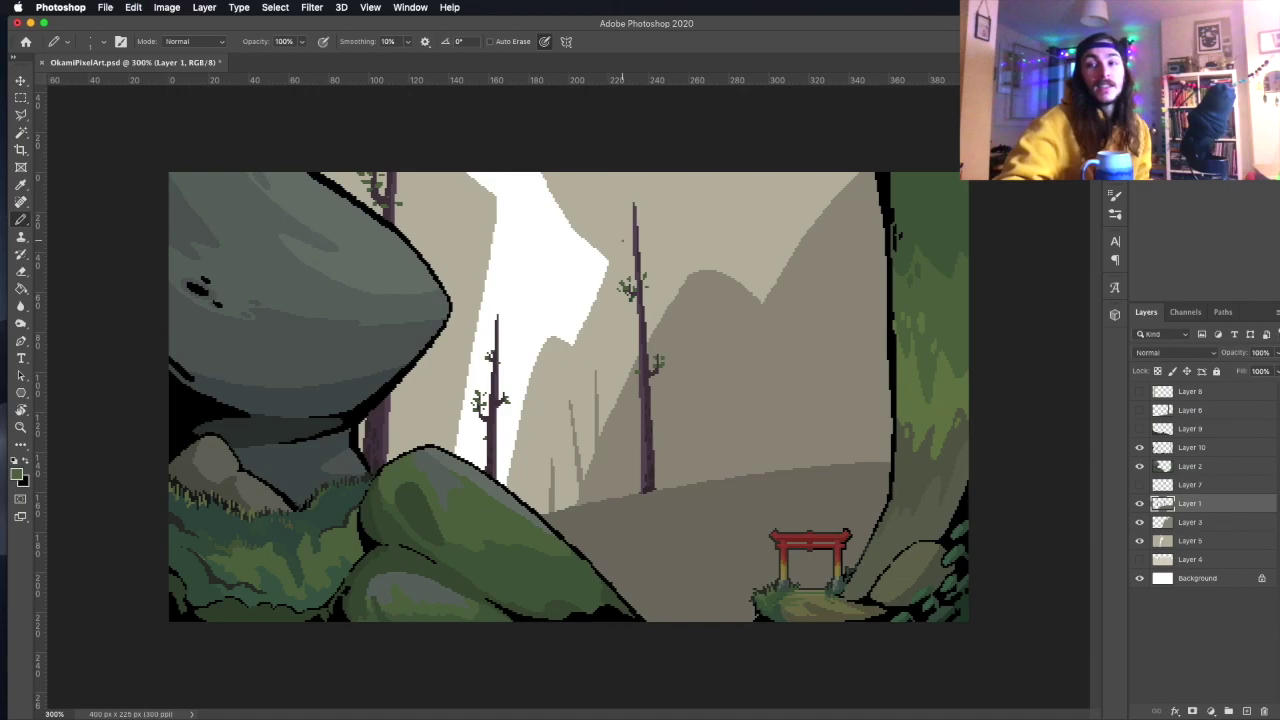
pyautogui.moveTo(612, 198)
pyautogui.mouseDown()
pyautogui.moveTo(598, 178)
pyautogui.moveTo(657, 209)
pyautogui.moveTo(665, 200)
pyautogui.mouseUp()
# Draw small branches and a pine foliage silhouette on the middle tree.
pyautogui.click(15, 475)
pyautogui.press('Return')
pyautogui.moveTo(480, 341); pyautogui.dragTo(512, 341)
pyautogui.moveTo(490, 230); pyautogui.dragTo(500, 300)
pyautogui.moveTo(505, 200); pyautogui.dragTo(515, 310)
pyautogui.moveTo(480, 220); pyautogui.dragTo(515, 320)
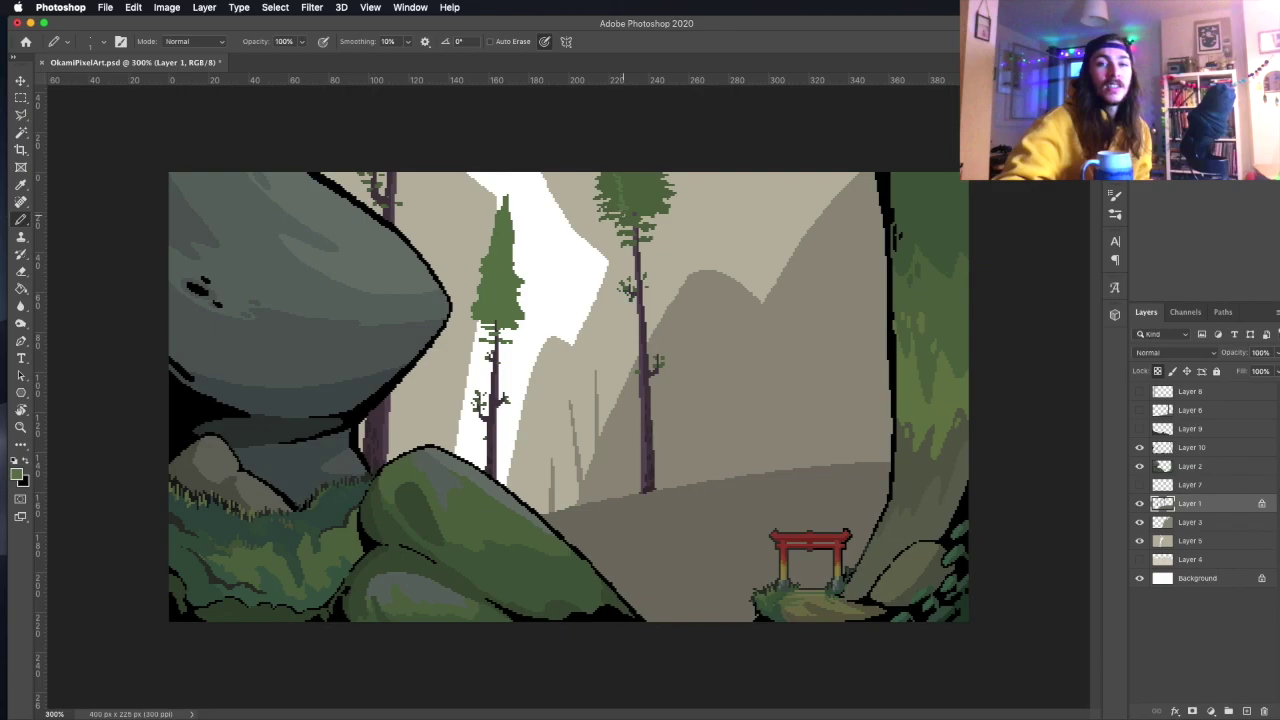
# Fill the right pine's foliage green, undo an extra fill, and select the ground area.
pyautogui.press('g')
pyautogui.click(605, 195)
pyautogui.click(650, 205)
pyautogui.hotkey('ctrl', 'z')
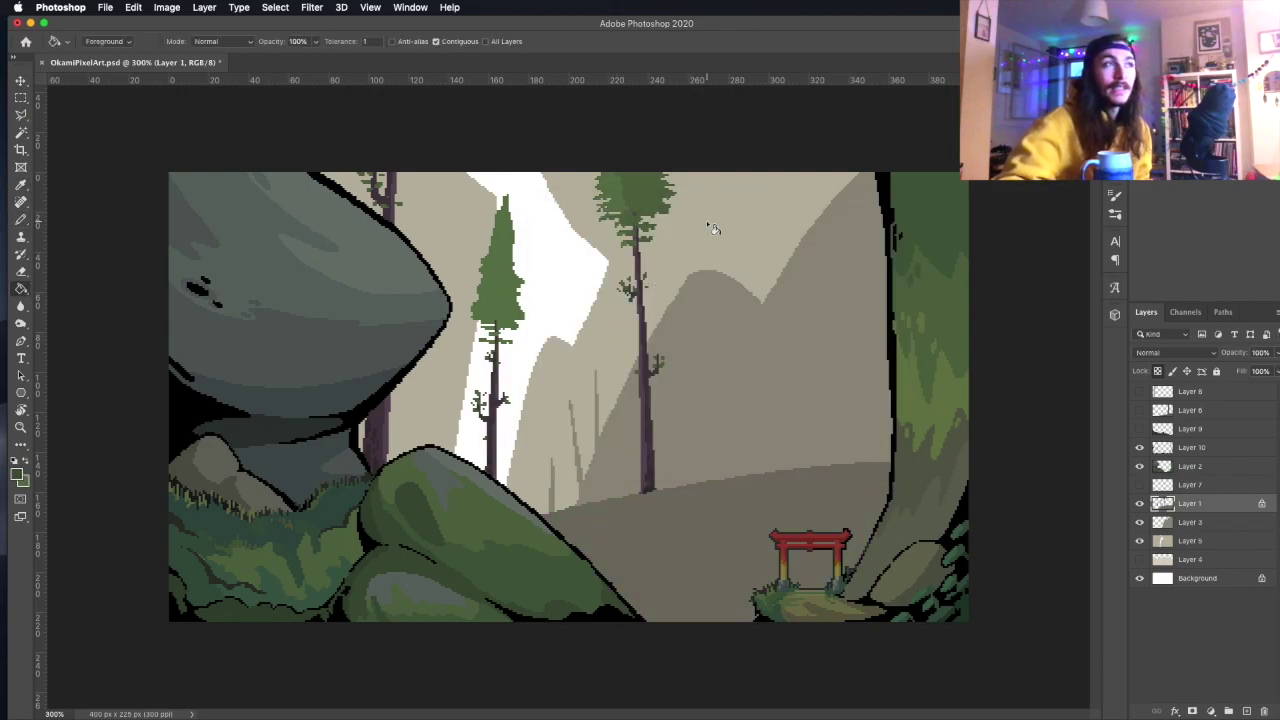
pyautogui.press('w')
pyautogui.click(708, 224)
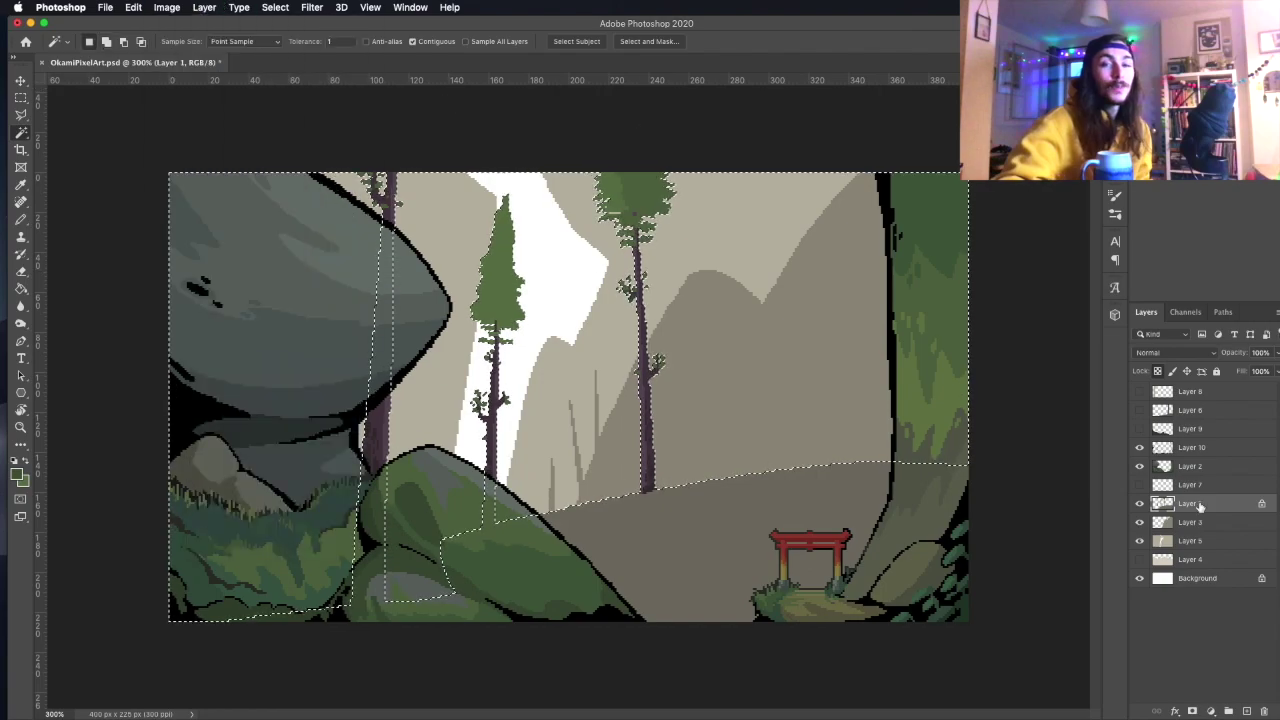
# Stroke the ground selection in black on a new empty layer, then deselect.
pyautogui.hotkey('ctrl', 'shift', 'alt', 'n')
pyautogui.click(133, 7)
pyautogui.click(150, 232)
pyautogui.press('Return')
pyautogui.hotkey('ctrl', 'd')
# Touch up with the Pencil: darken a trunk's edge and draw a straight ground line to the cliff.
pyautogui.press('b')
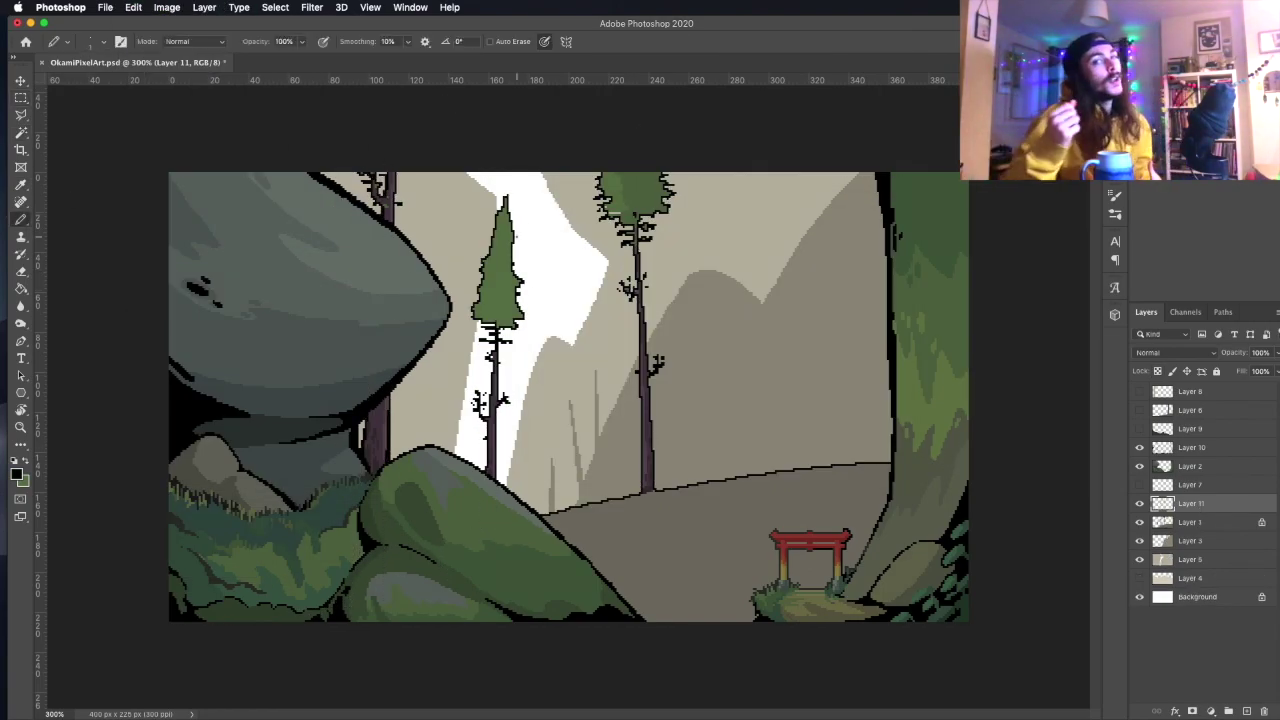
pyautogui.hotkey('ctrl', 'z')
pyautogui.hotkey('ctrl', 'z')
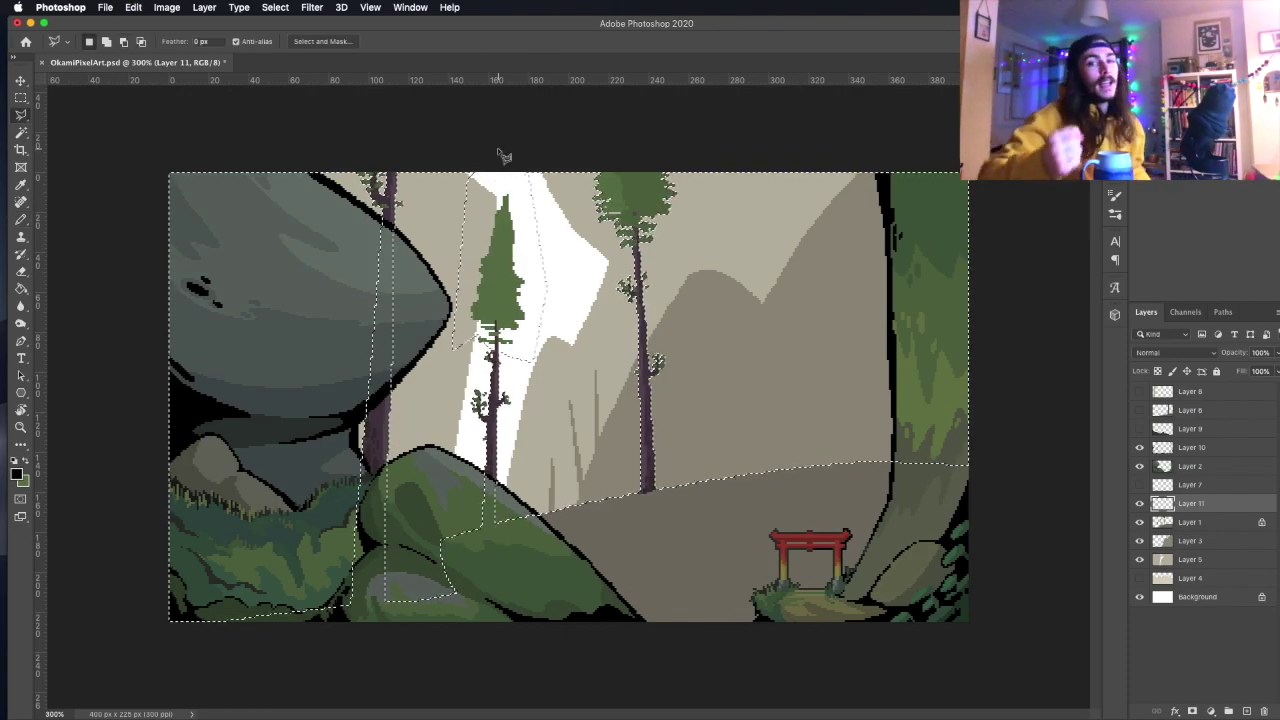
pyautogui.hotkey('ctrl', 'd')
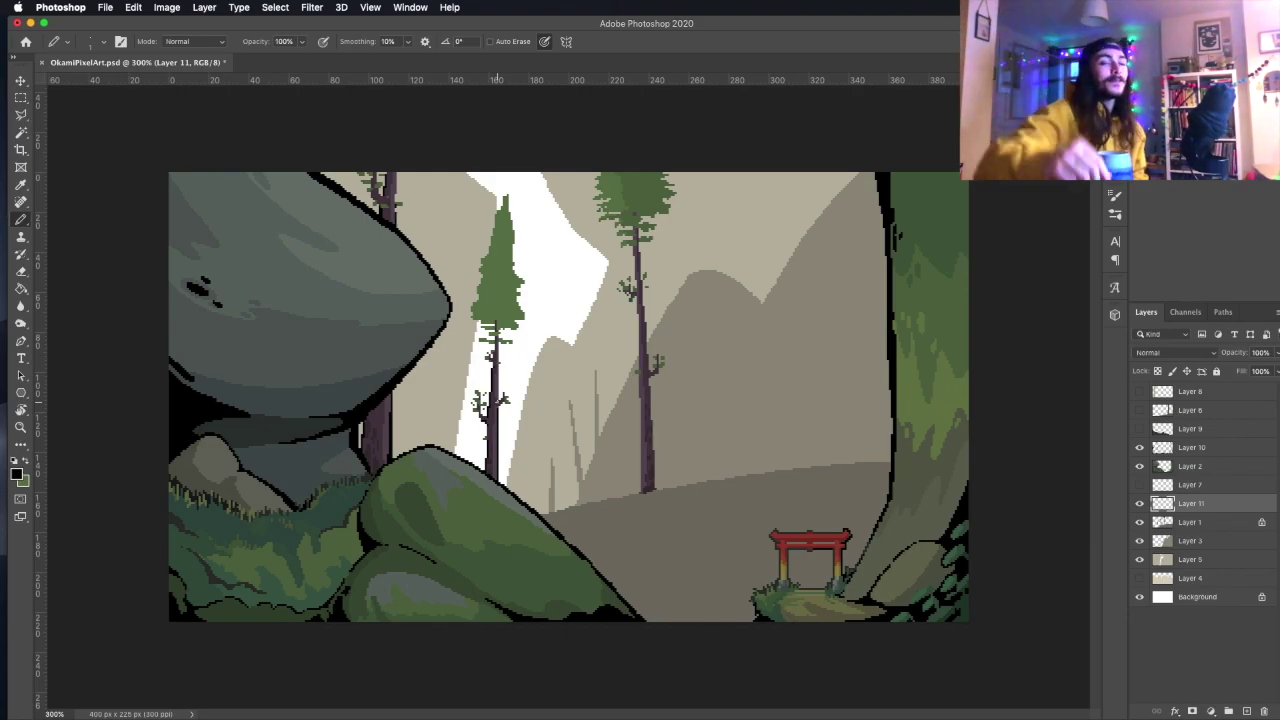
pyautogui.moveTo(640, 400); pyautogui.dragTo(640, 494)
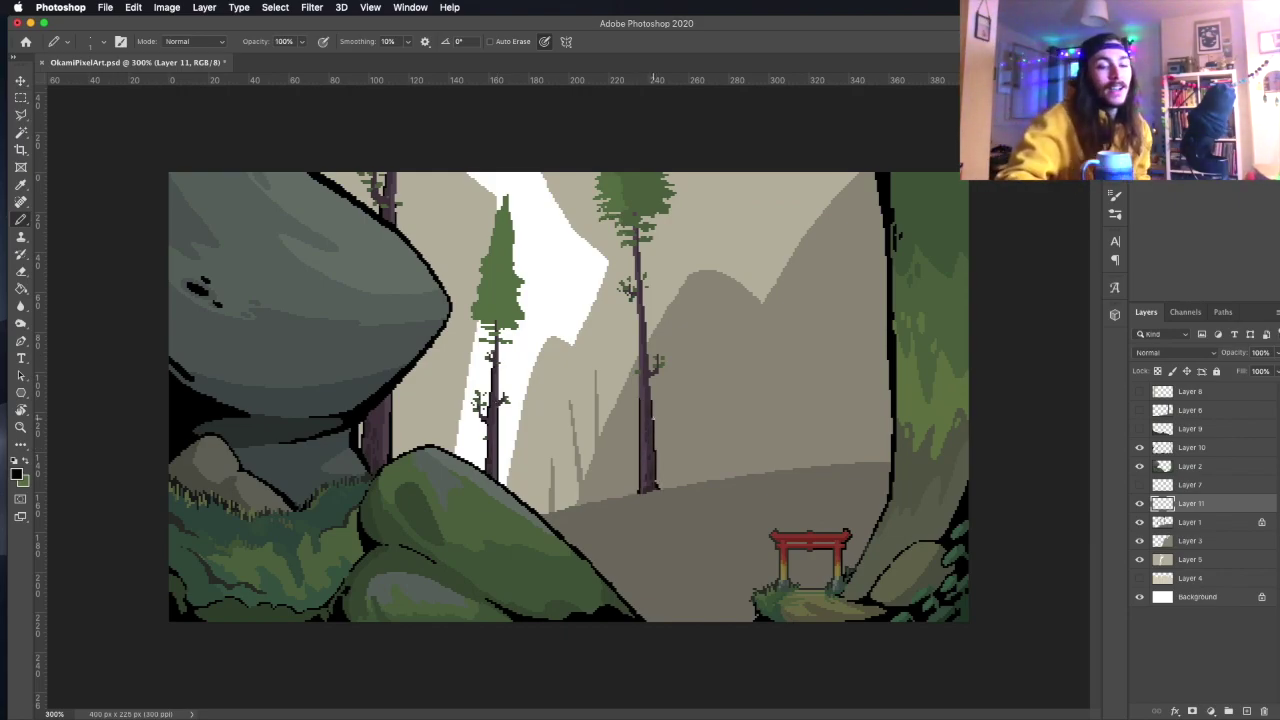
pyautogui.moveTo(640, 266); pyautogui.dragTo(642, 322)
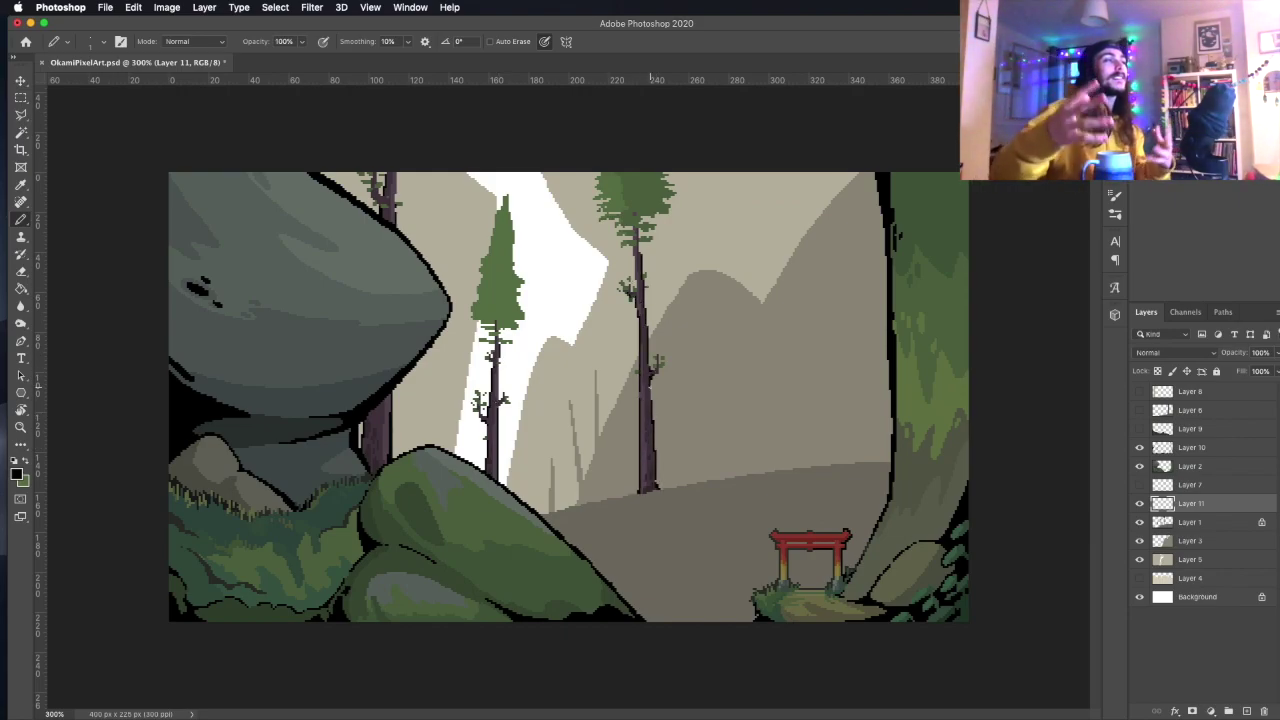
pyautogui.keyDown('shift'); pyautogui.click(892, 464); pyautogui.keyUp('shift')
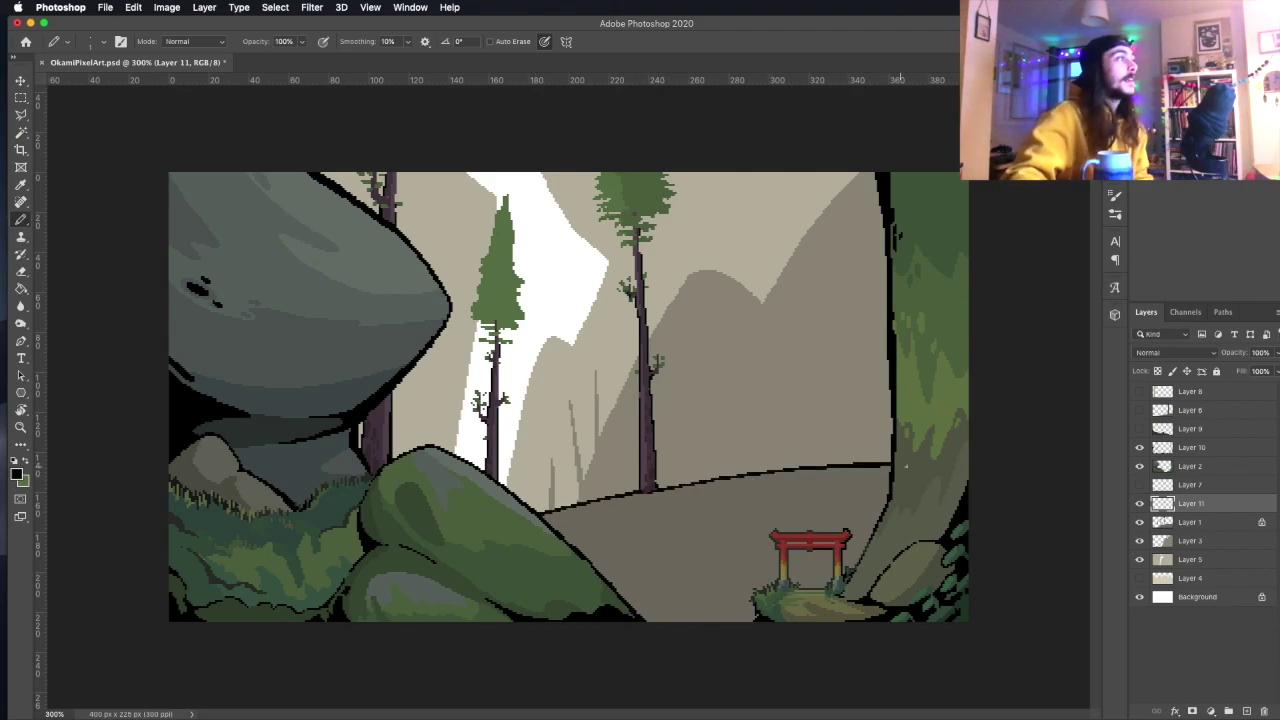
pyautogui.click(1190, 522)
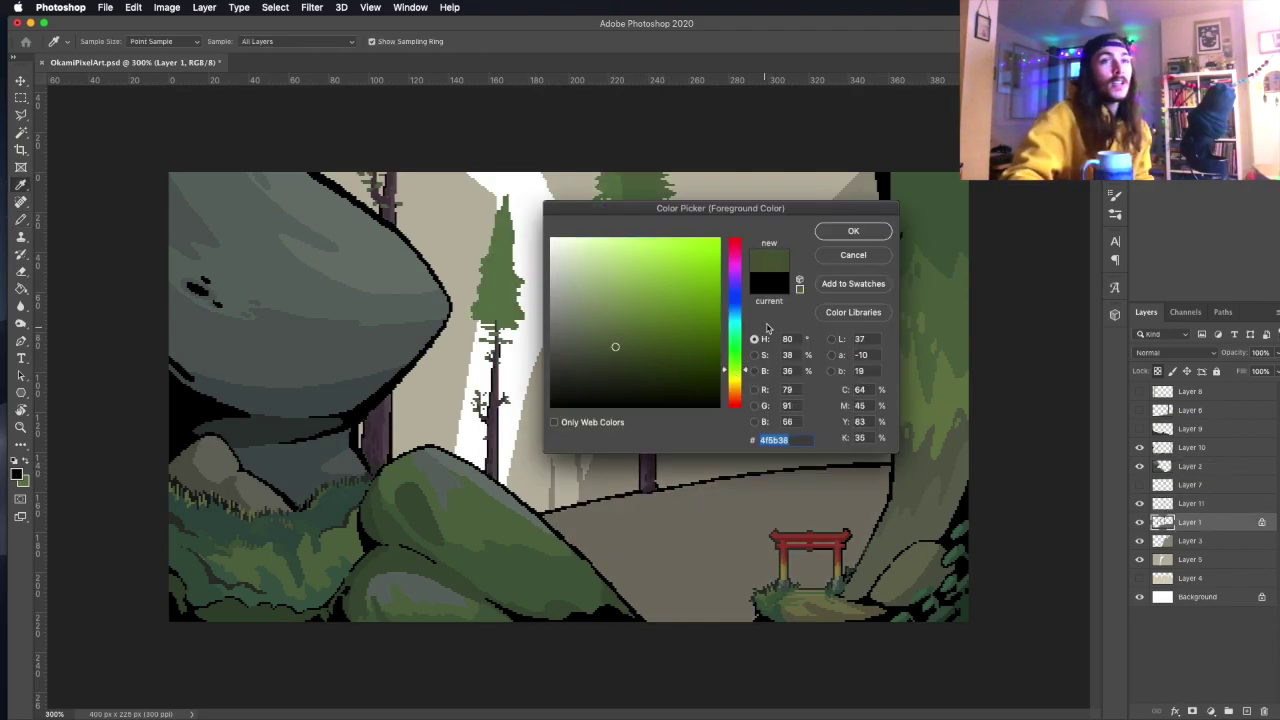
# Choose ground greens and fill a darker green shading band across the grass.
pyautogui.click(16, 474)
pyautogui.press('Return')
pyautogui.press('b')
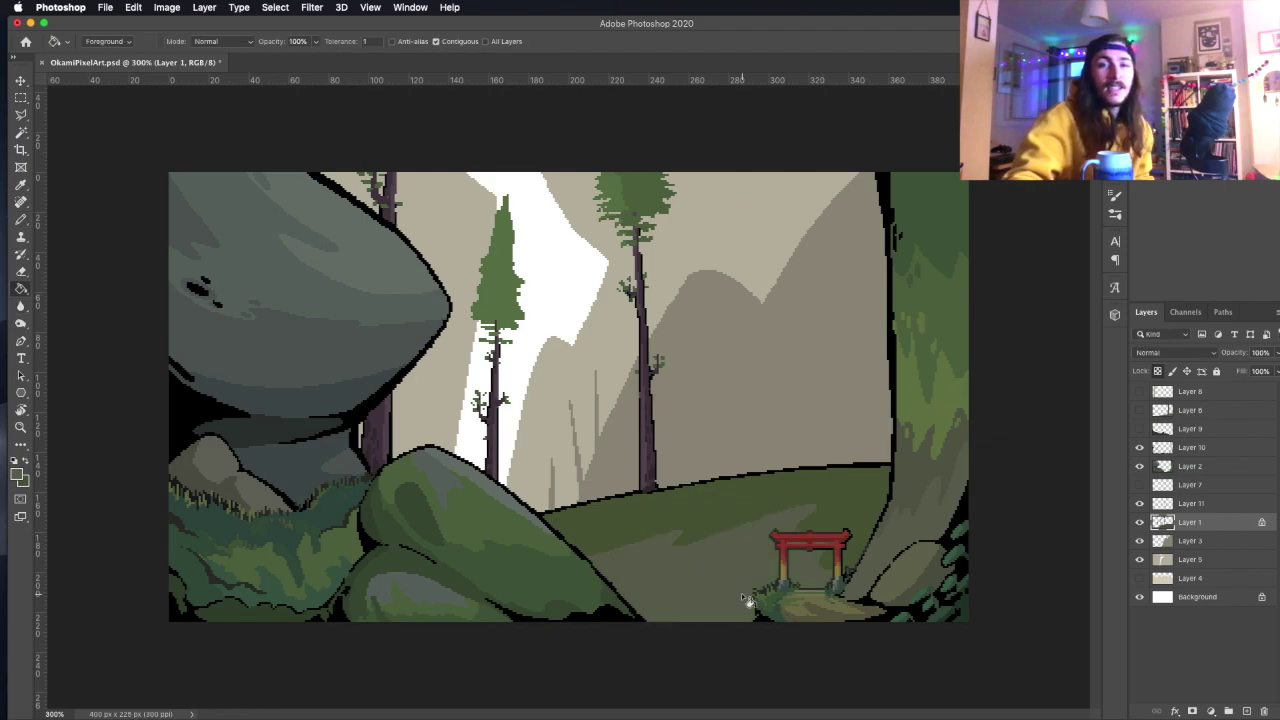
pyautogui.click(16, 474)
pyautogui.press('Return')
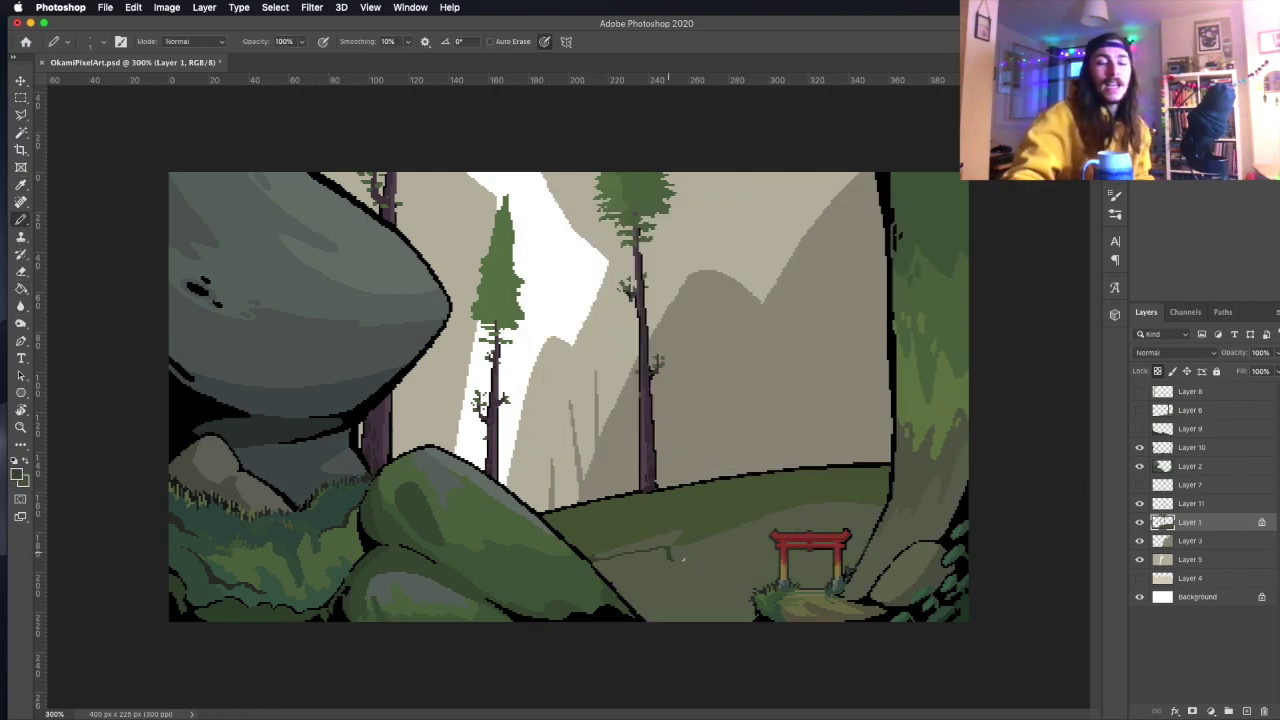
pyautogui.hotkey('alt', 'BackSpace')
pyautogui.click(16, 474)
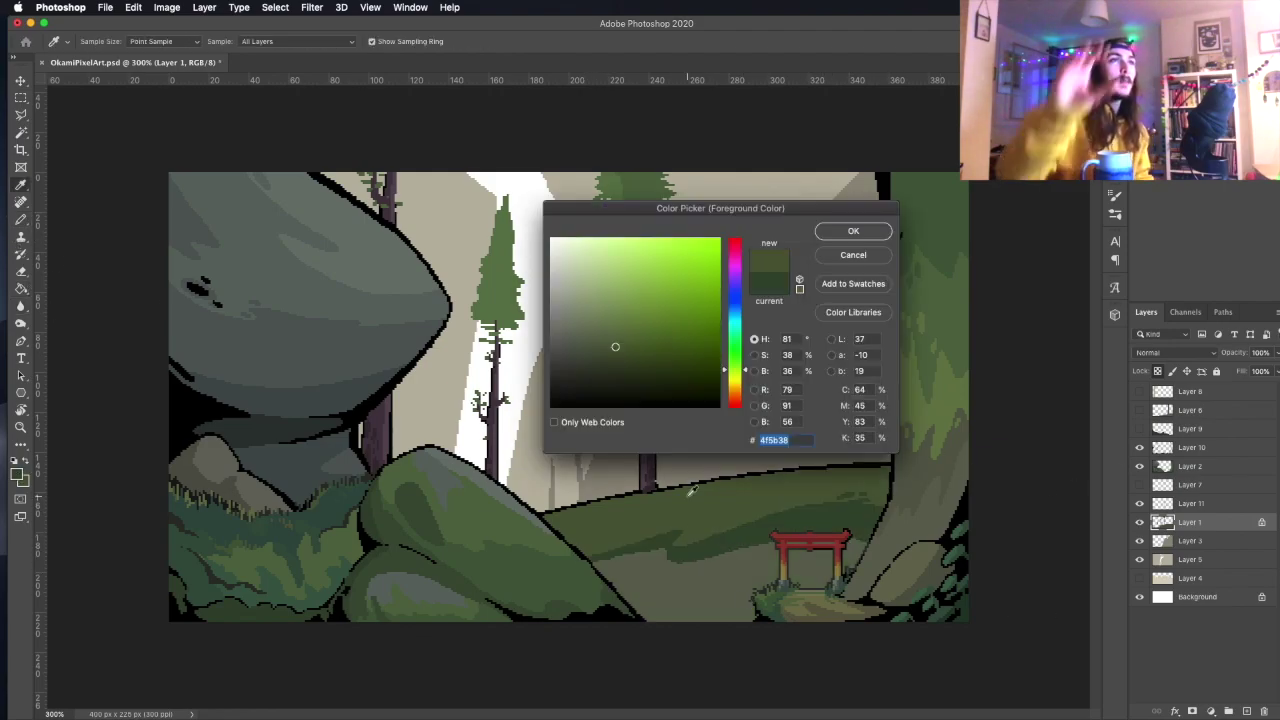
pyautogui.press('Return')
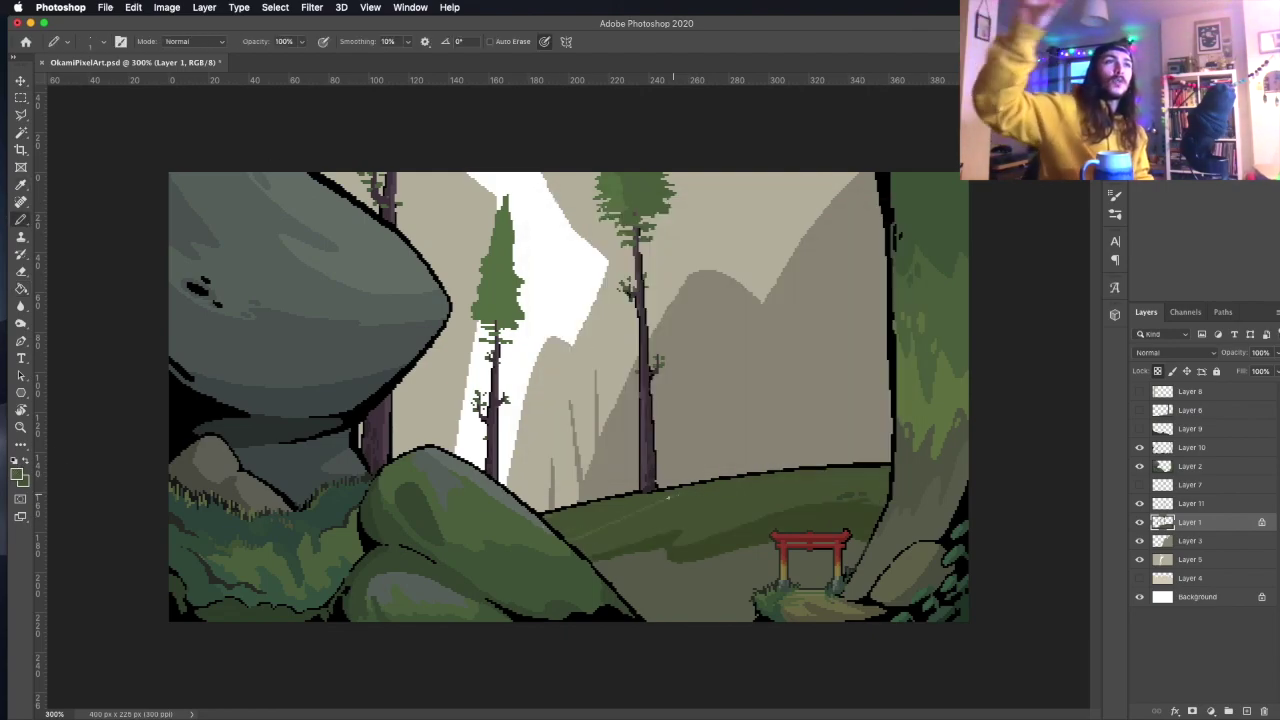
pyautogui.keyDown('shift'); pyautogui.click(858, 467); pyautogui.keyUp('shift')
pyautogui.hotkey('ctrl', 'z')
# Sample a green from the ground and adjust it to a new shade.
pyautogui.click(16, 474)
pyautogui.click(853, 231)
pyautogui.press('i')
pyautogui.click(16, 474)
pyautogui.click(853, 231)
pyautogui.click(16, 474)
pyautogui.press('Return')
pyautogui.press('b')
# Fill the torii gate opening with a dark colour using the Paint Bucket, and save the file.
pyautogui.press('g')
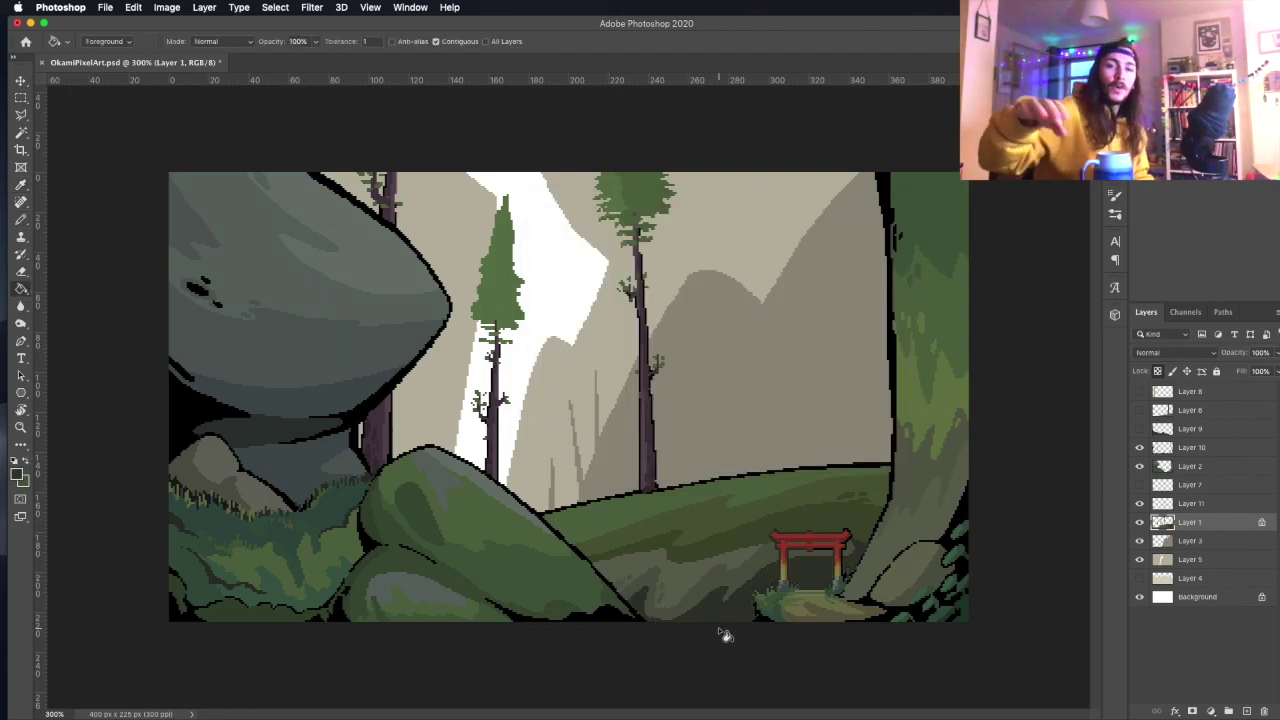
pyautogui.click(16, 474)
pyautogui.press('Return')
pyautogui.keyDown('ctrl'); pyautogui.click(815, 558); pyautogui.keyUp('ctrl')
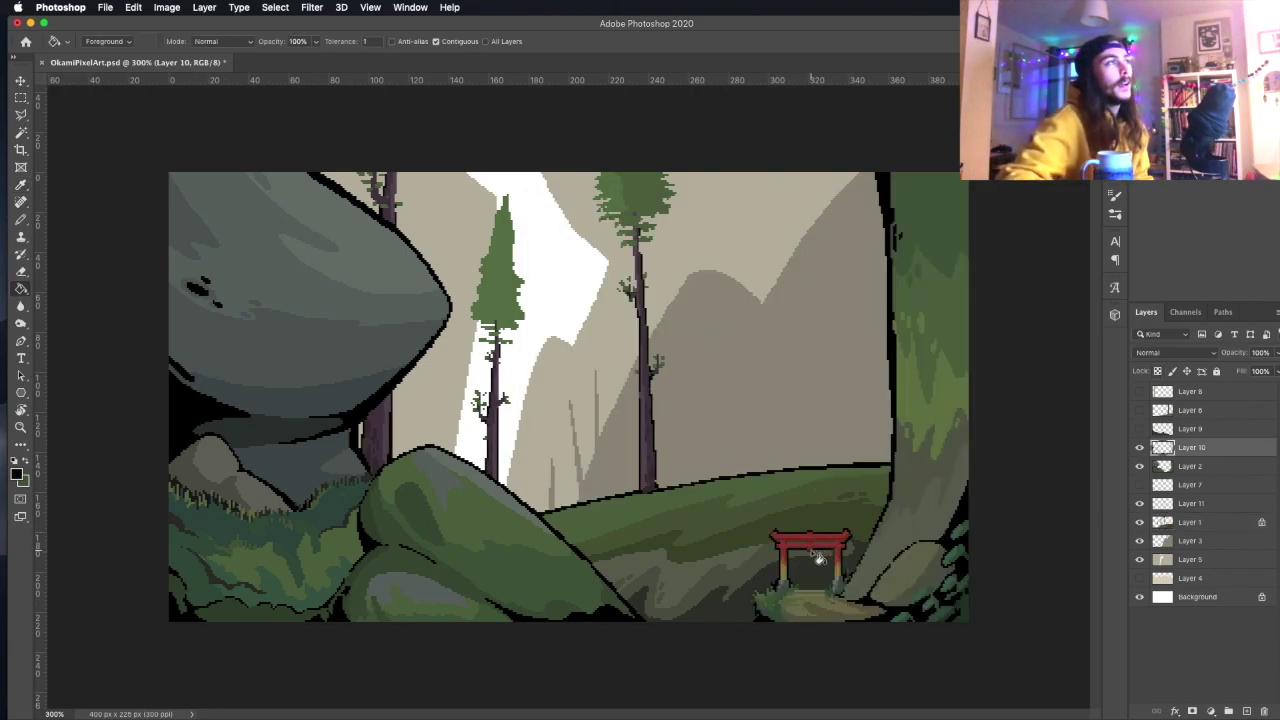
pyautogui.hotkey('ctrl', 's')
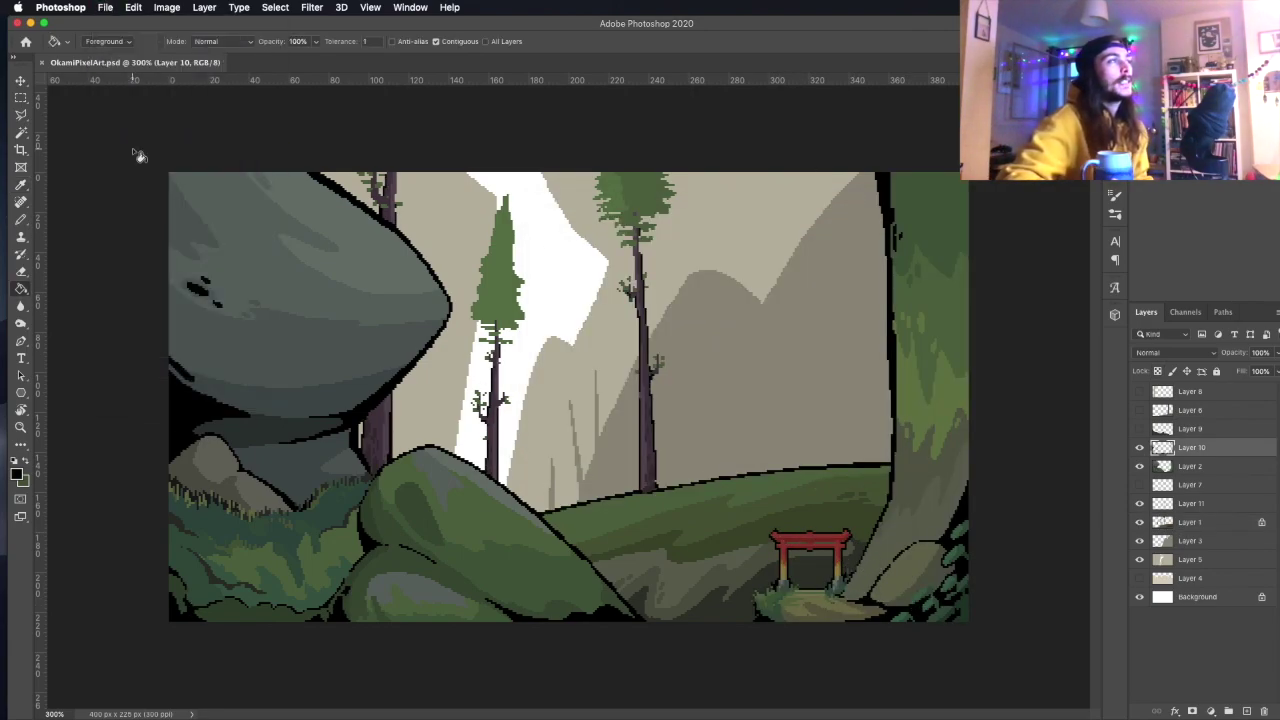
pyautogui.press('b')
pyautogui.click(900, 270)
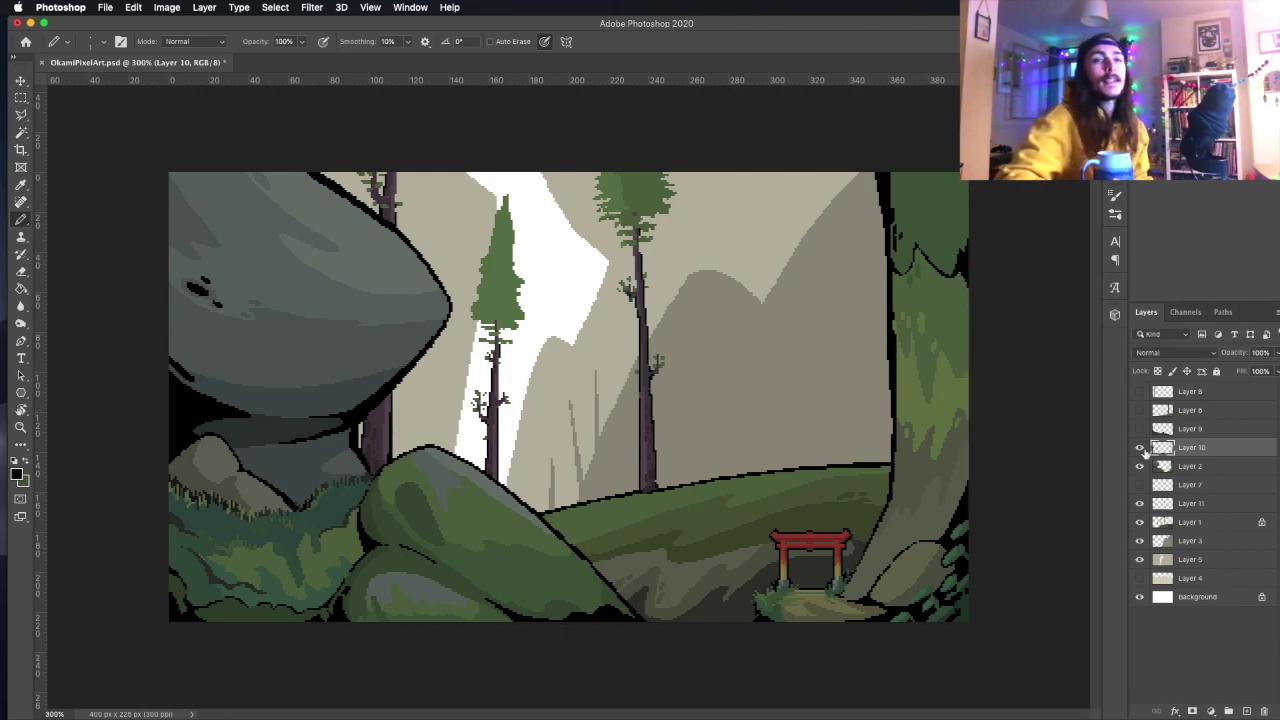
# On the outline layer, try dark shading strokes on the mountain and undo the stray ones.
pyautogui.click(1190, 503)
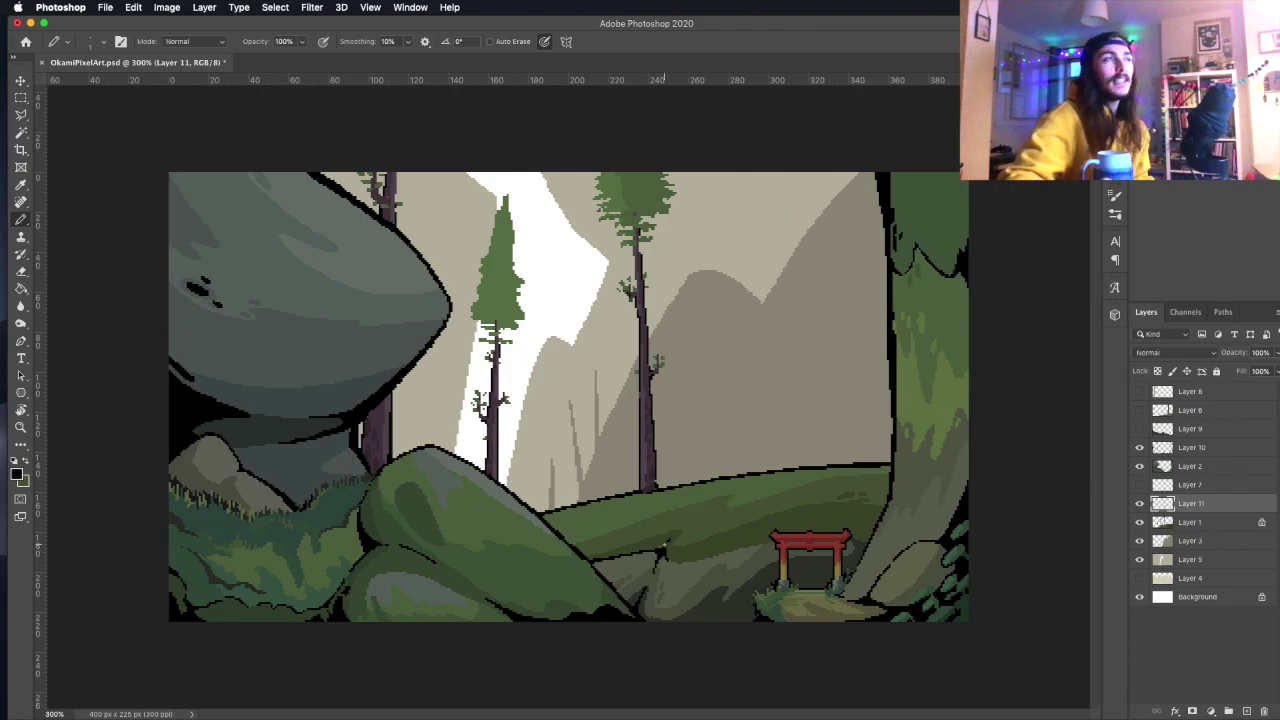
pyautogui.press('super+z')
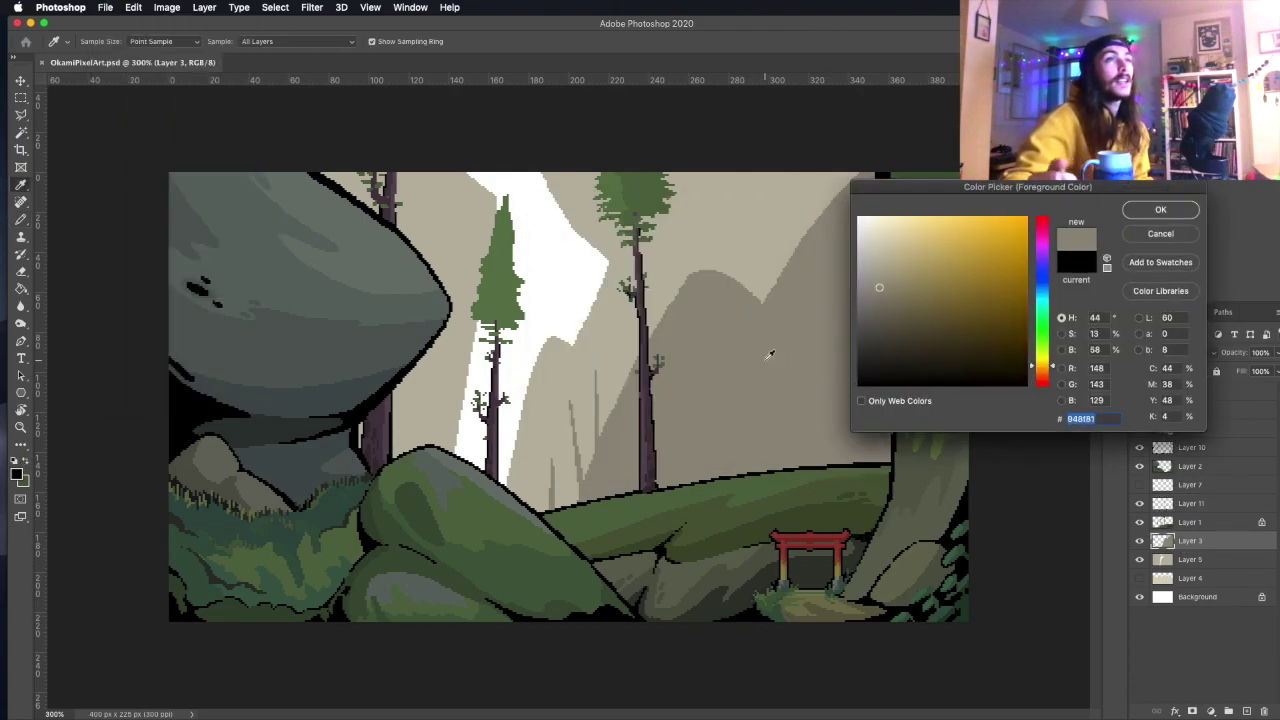
pyautogui.press('super+z')
pyautogui.moveTo(745, 345); pyautogui.dragTo(760, 303)
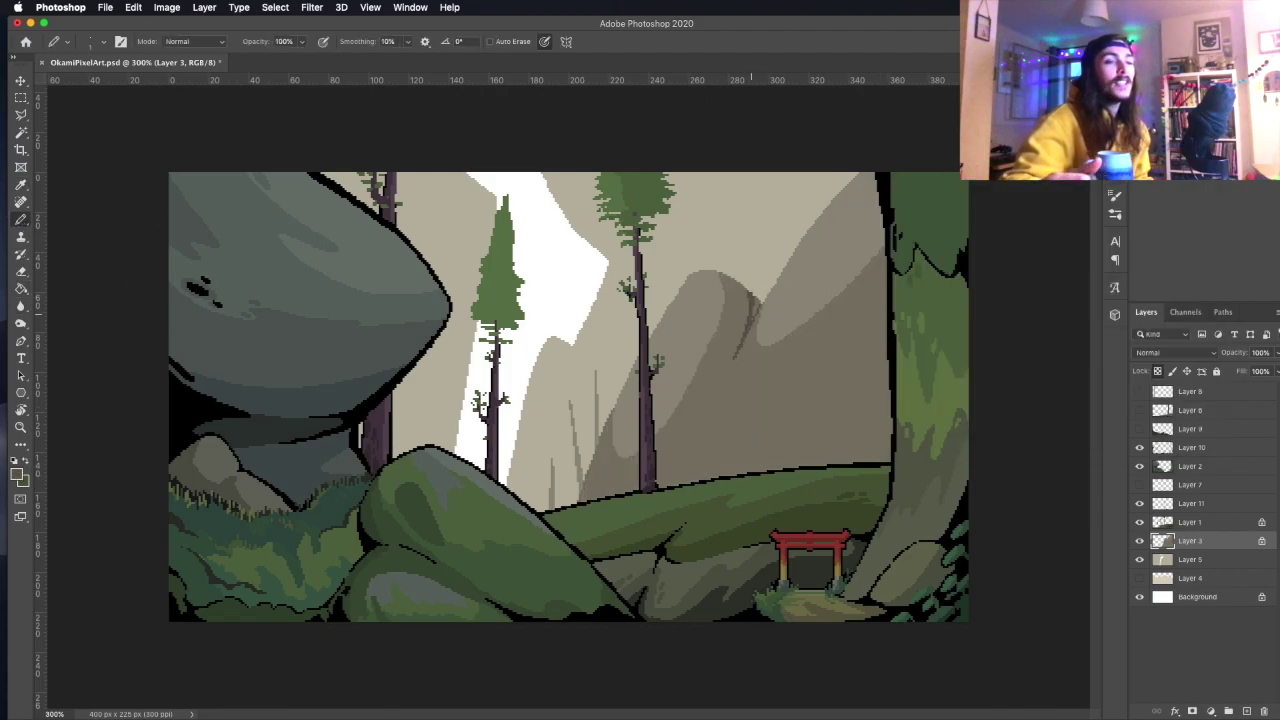
pyautogui.moveTo(697, 422); pyautogui.dragTo(688, 455)
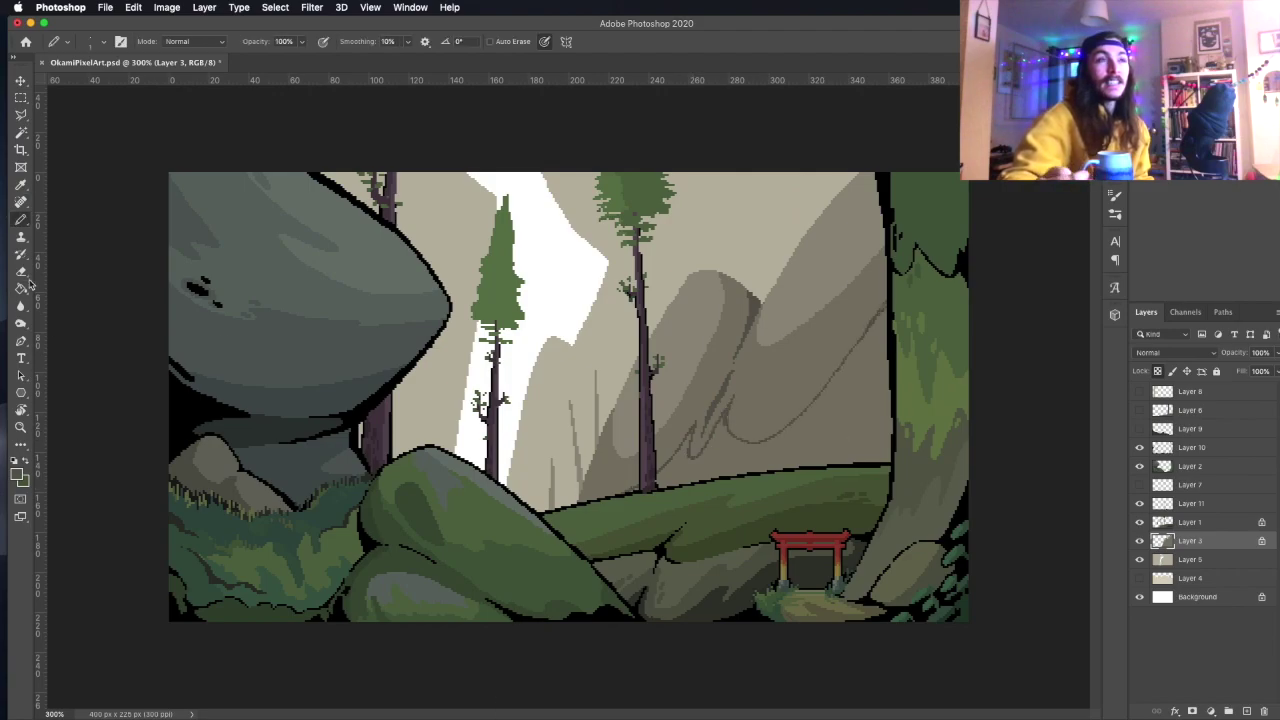
pyautogui.press('super+z')
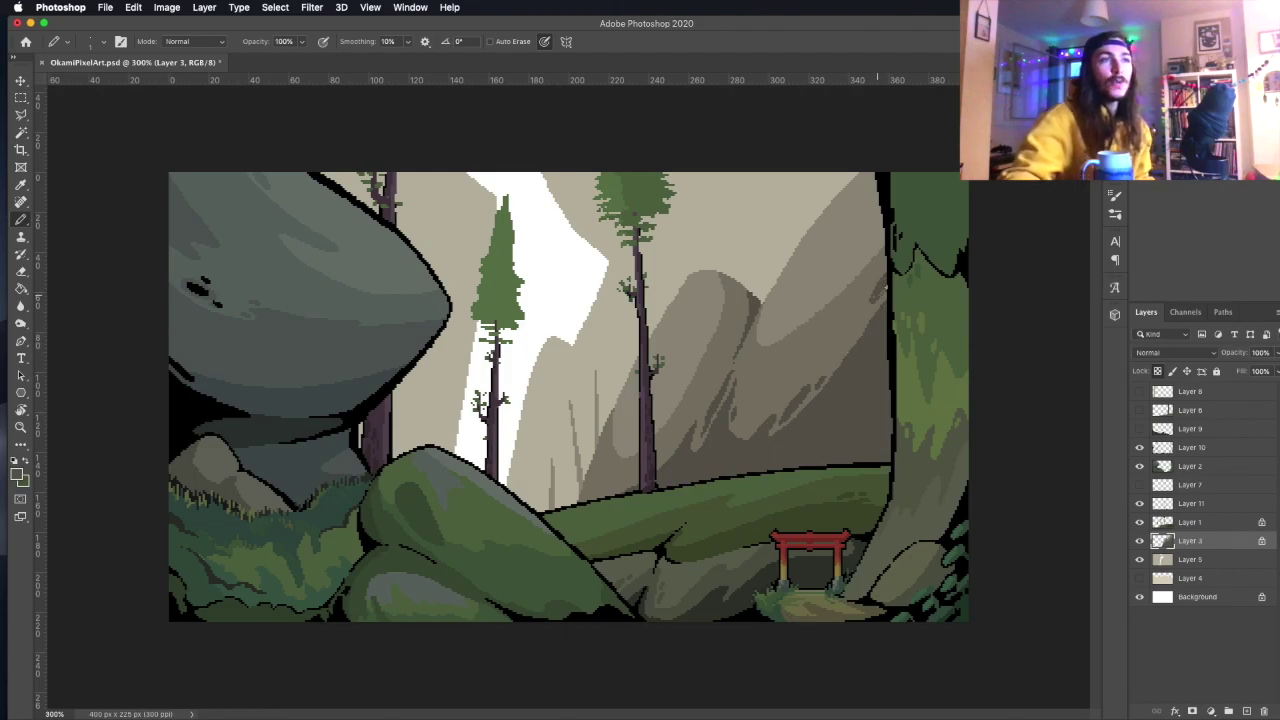
# Pick a lighter grey and paint highlight strokes on the mountain.
pyautogui.click(16, 474)
pyautogui.click(1154, 208)
pyautogui.moveTo(708, 292); pyautogui.dragTo(692, 335)
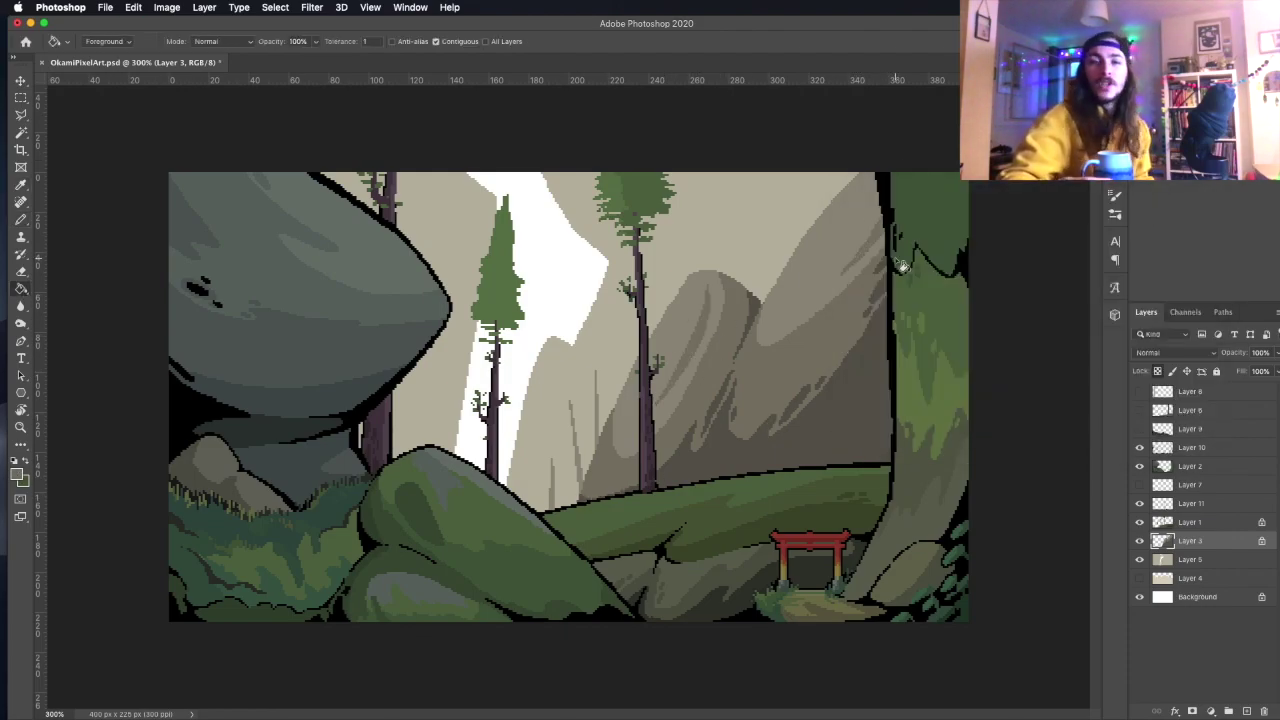
pyautogui.click(16, 474)
pyautogui.click(1157, 209)
pyautogui.keyDown('ctrl'); pyautogui.click(652, 478); pyautogui.keyUp('ctrl')
pyautogui.click(16, 474)
pyautogui.click(1157, 209)
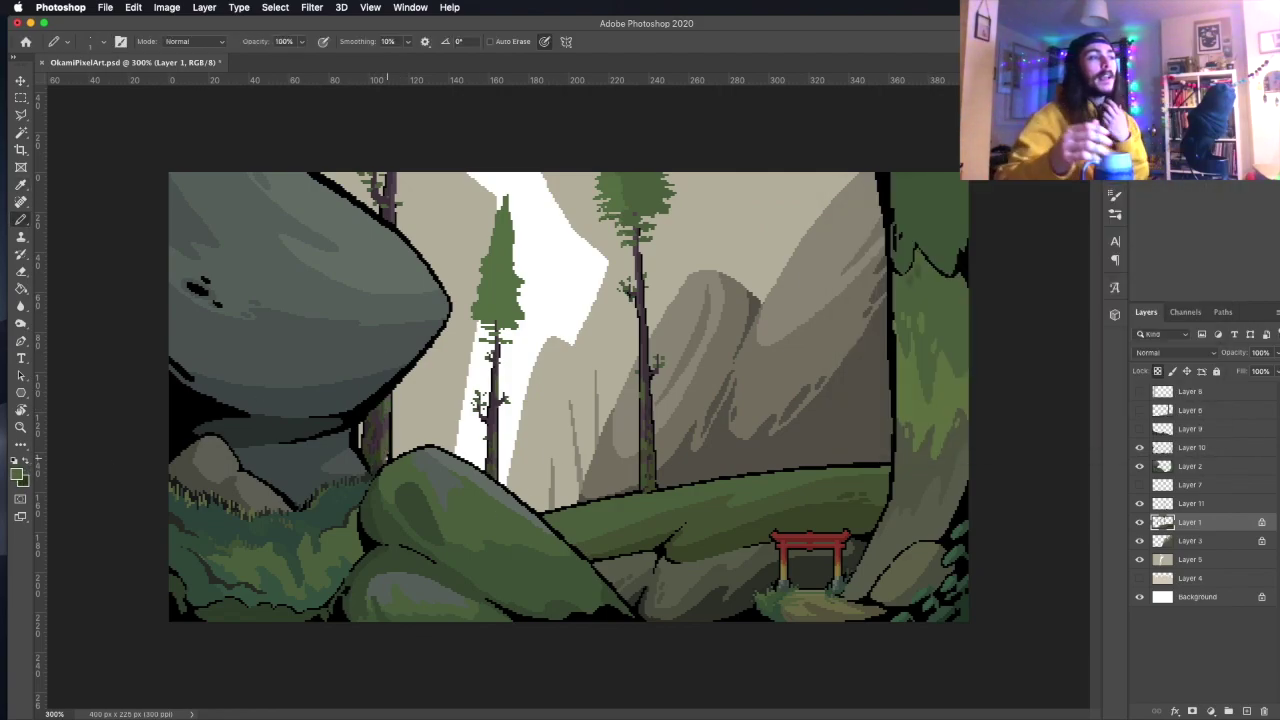
# Shade the grey mountain with dark green, add grass at its base, and fill moss on the right mountain.
pyautogui.hotkey('alt', '[')
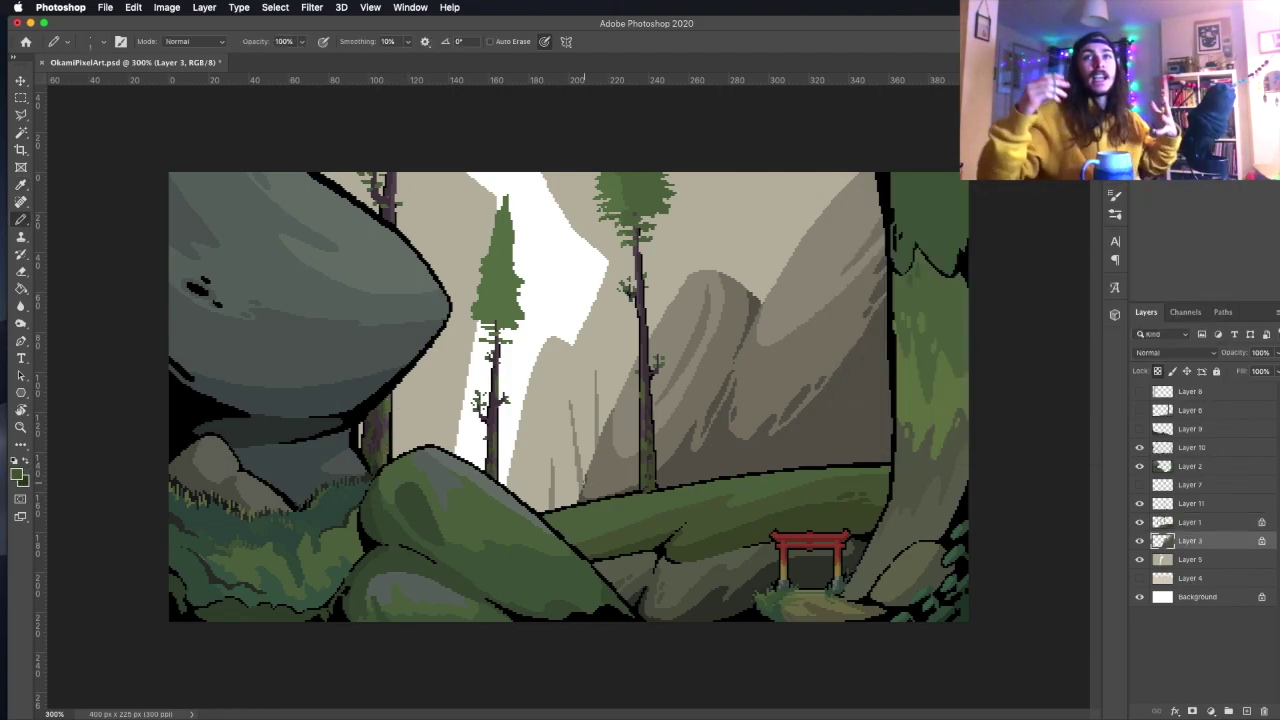
pyautogui.moveTo(743, 447); pyautogui.dragTo(728, 465)
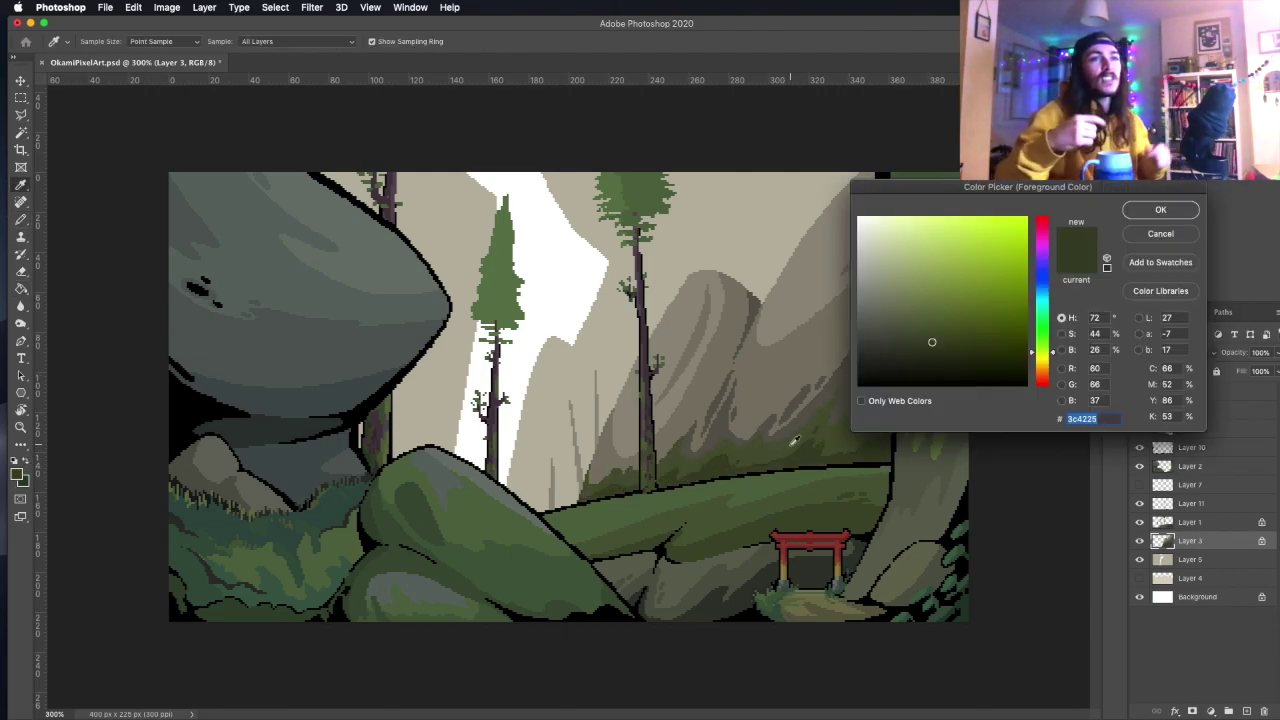
pyautogui.moveTo(745, 285); pyautogui.dragTo(722, 335)
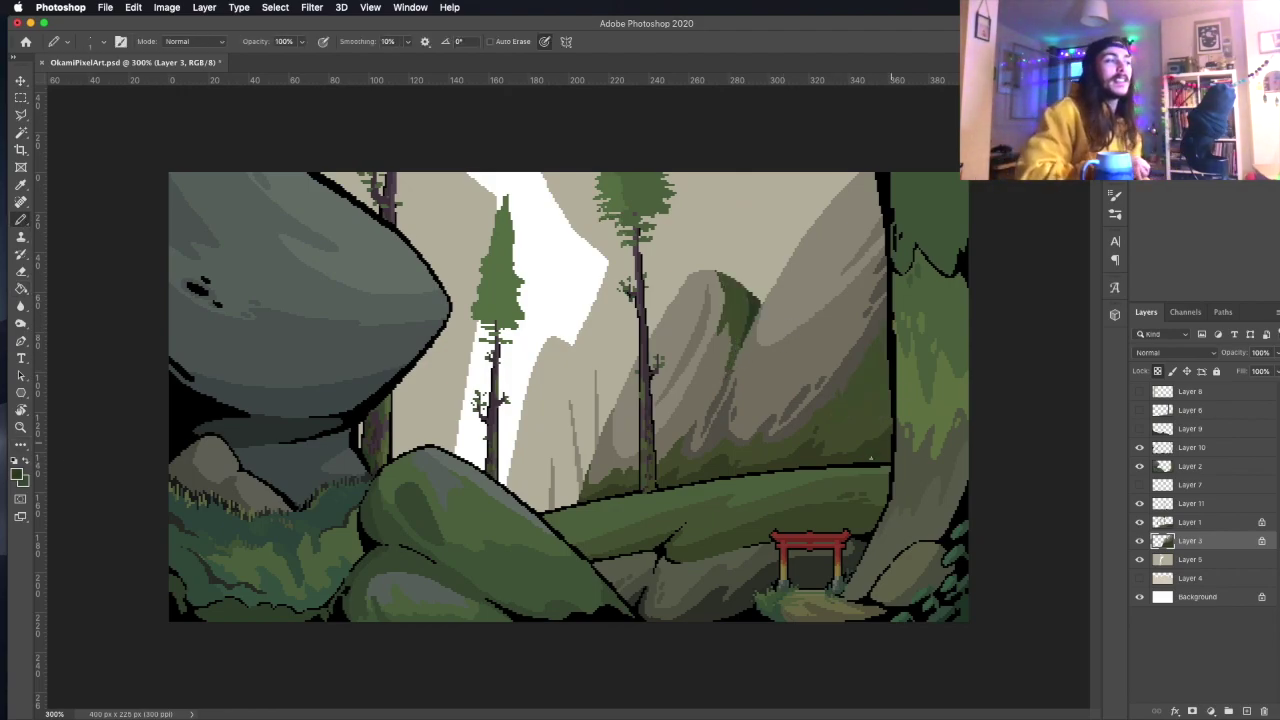
pyautogui.moveTo(780, 280)
pyautogui.mouseDown()
pyautogui.moveTo(880, 208)
pyautogui.moveTo(800, 260)
pyautogui.mouseUp()
pyautogui.moveTo(690, 330); pyautogui.dragTo(662, 328)
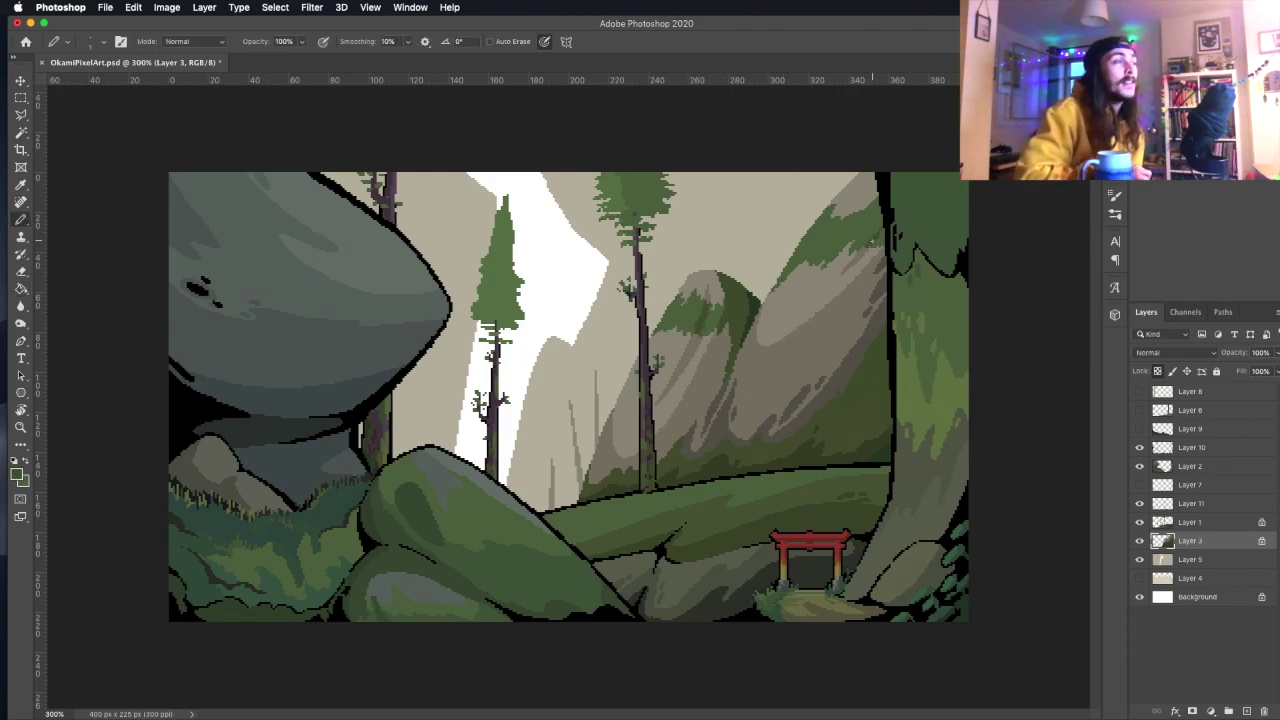
# Sample a green from the painting and draw green pixels on a small background tree.
pyautogui.press('i')
pyautogui.click(17, 476)
pyautogui.press('Return')
pyautogui.press('b')
pyautogui.click(17, 476)
pyautogui.press('Return')
pyautogui.moveTo(545, 448); pyautogui.dragTo(558, 456)
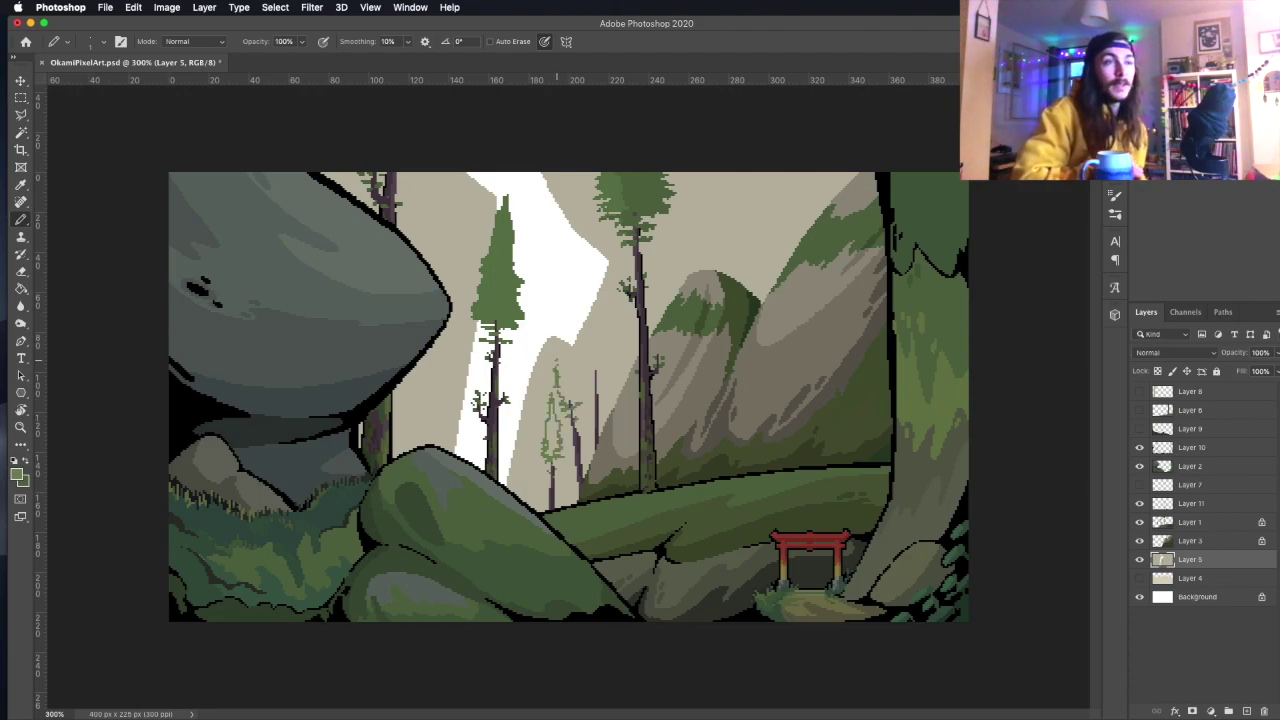
# Draw foliage on the thin background pines, then lay a pale gradient haze over the distant area.
pyautogui.moveTo(598, 378); pyautogui.dragTo(590, 304)
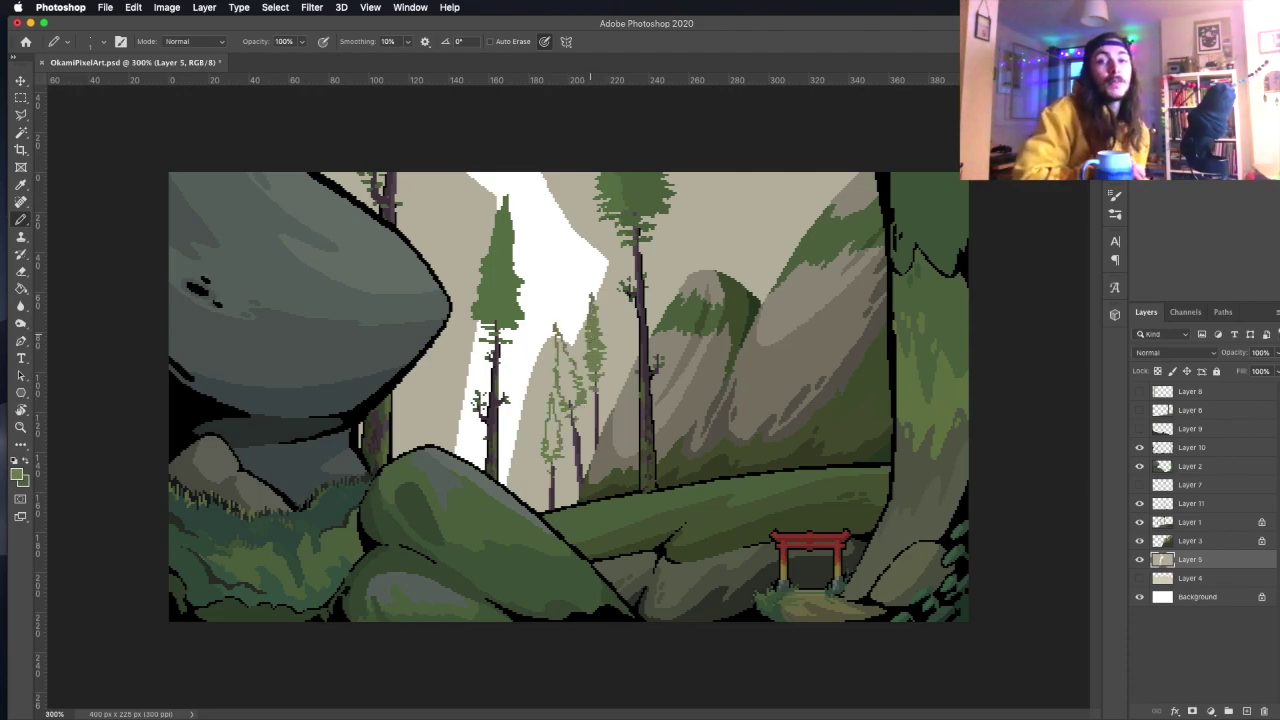
pyautogui.moveTo(586, 404); pyautogui.dragTo(558, 322)
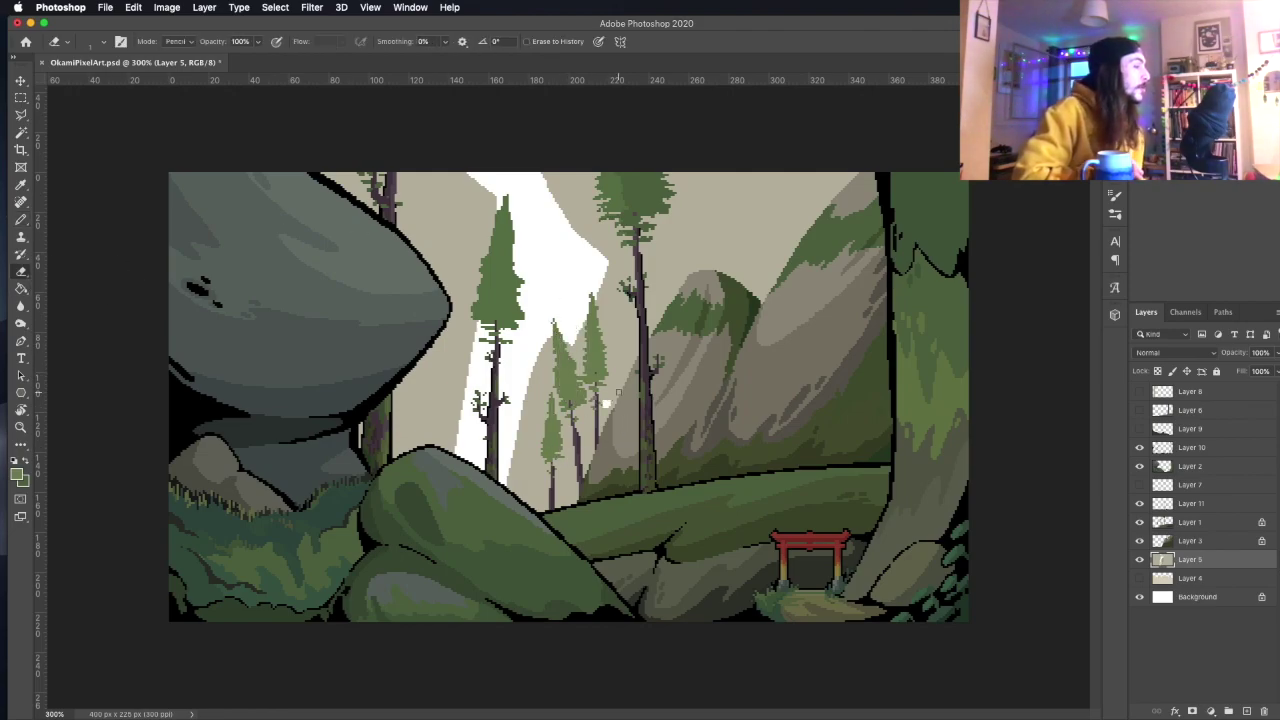
pyautogui.press('w')
pyautogui.click(630, 450)
pyautogui.press('g')
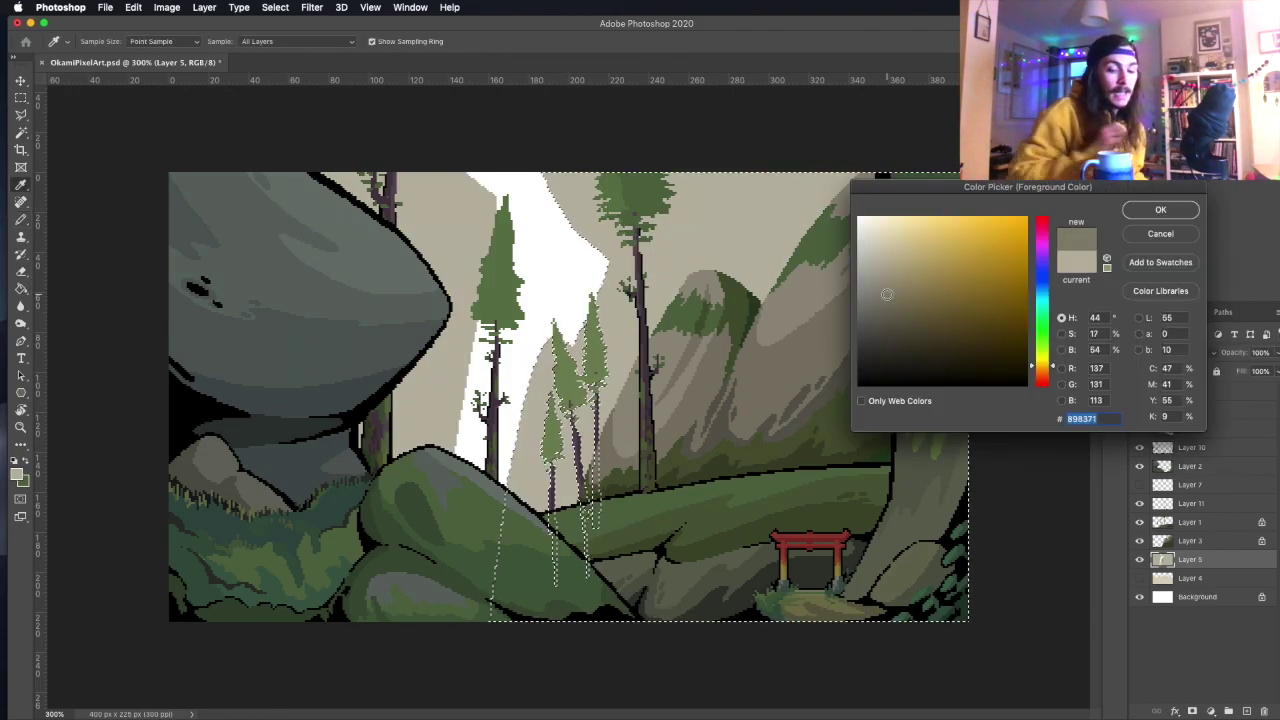
pyautogui.moveTo(690, 180); pyautogui.dragTo(636, 255)
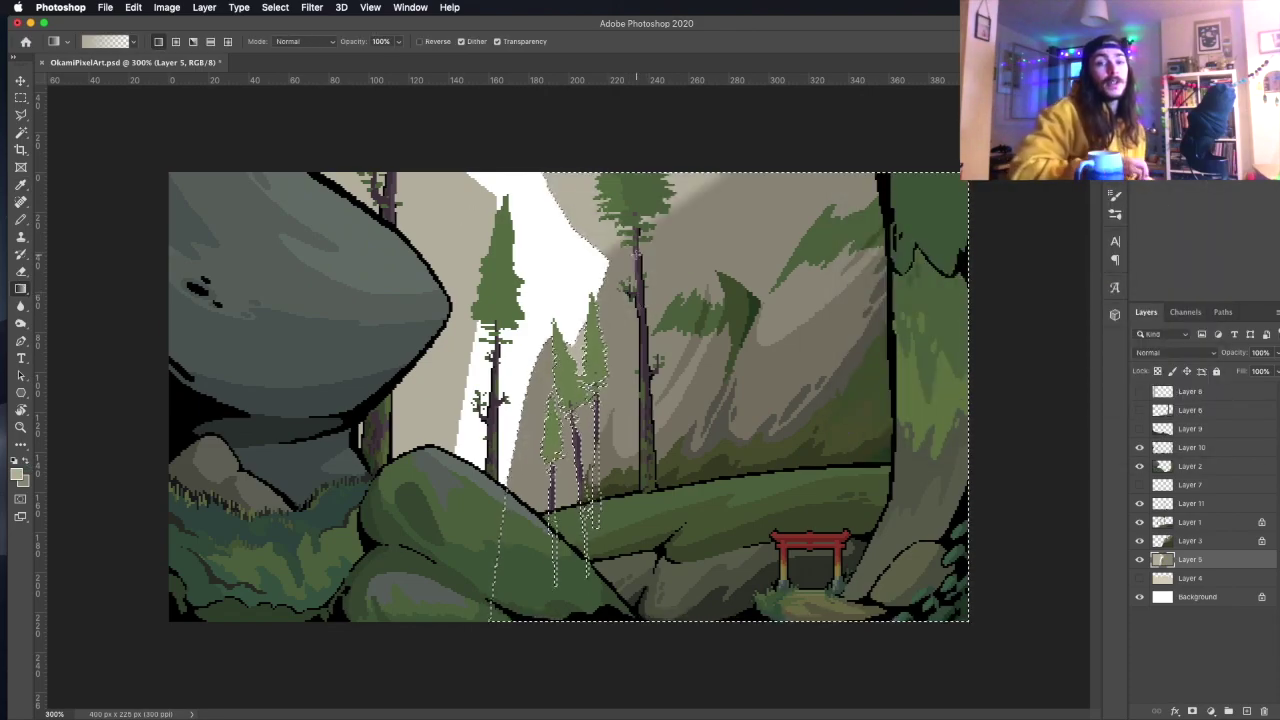
pyautogui.click(20, 220)
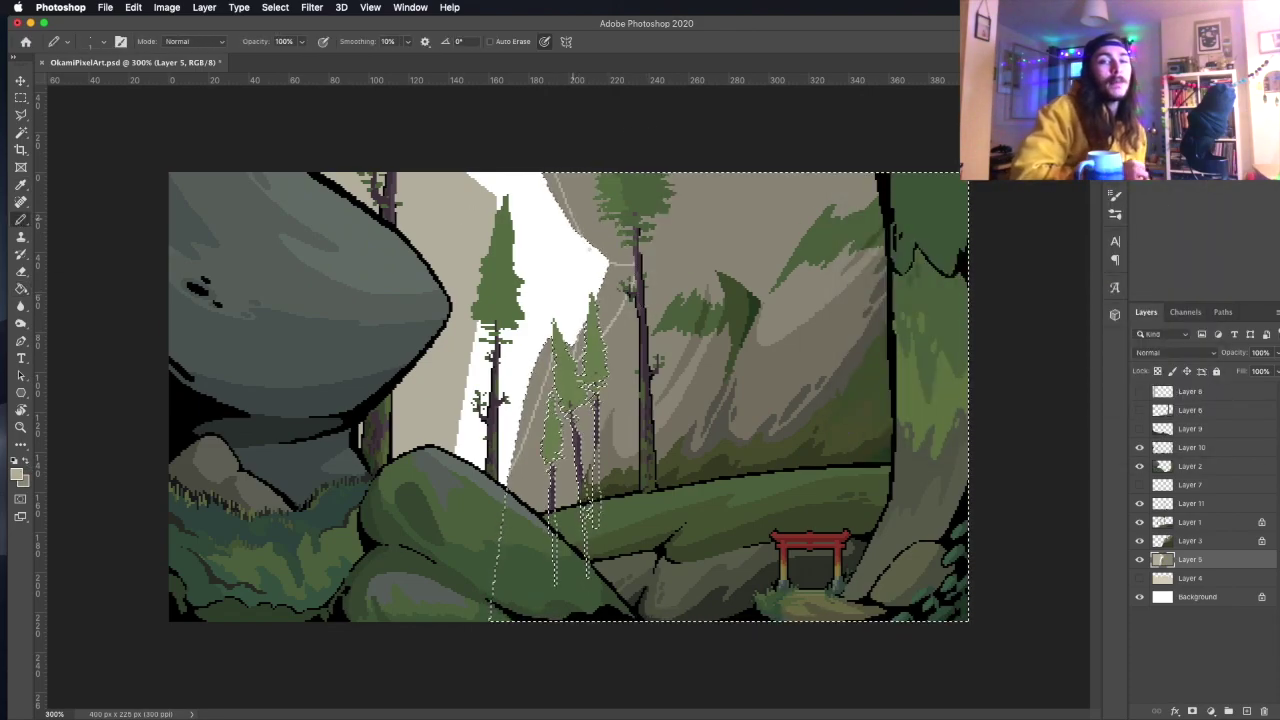
pyautogui.press('m')
pyautogui.click(760, 150)
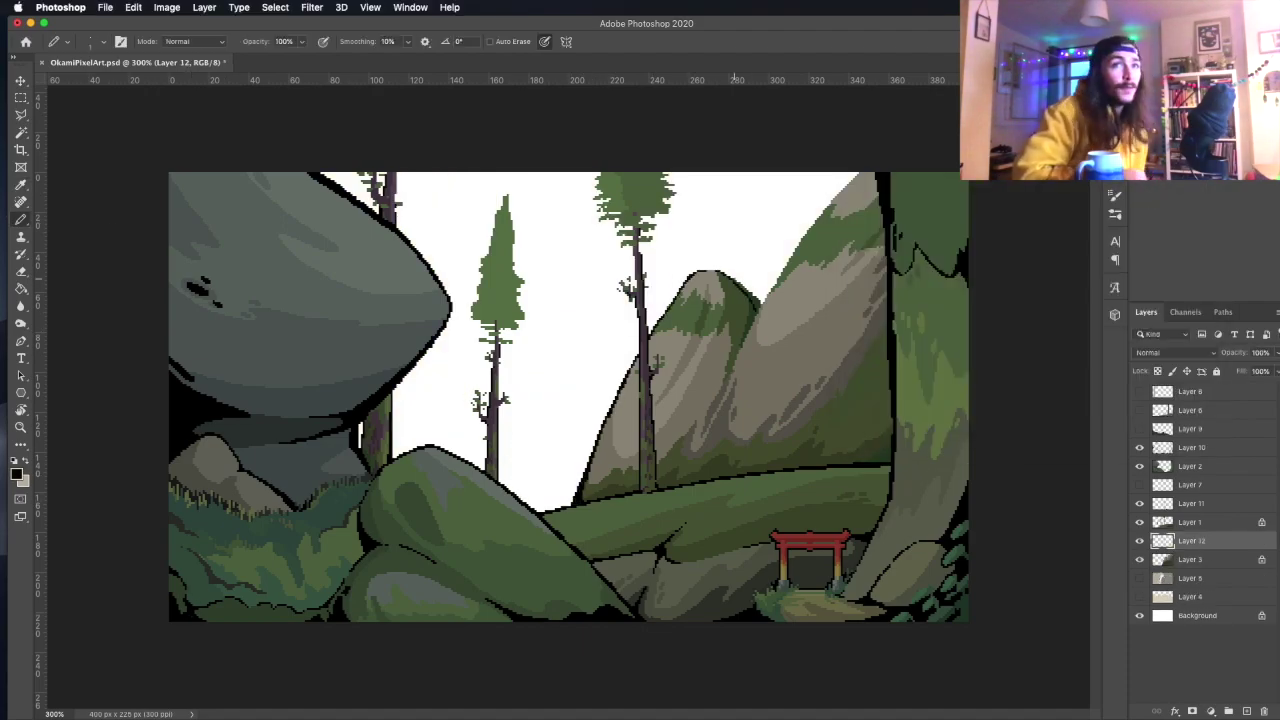
# Outline the upper-right mountain in dark pixels and fill the sky gap with a lighter tone.
pyautogui.moveTo(777, 265); pyautogui.dragTo(857, 174)
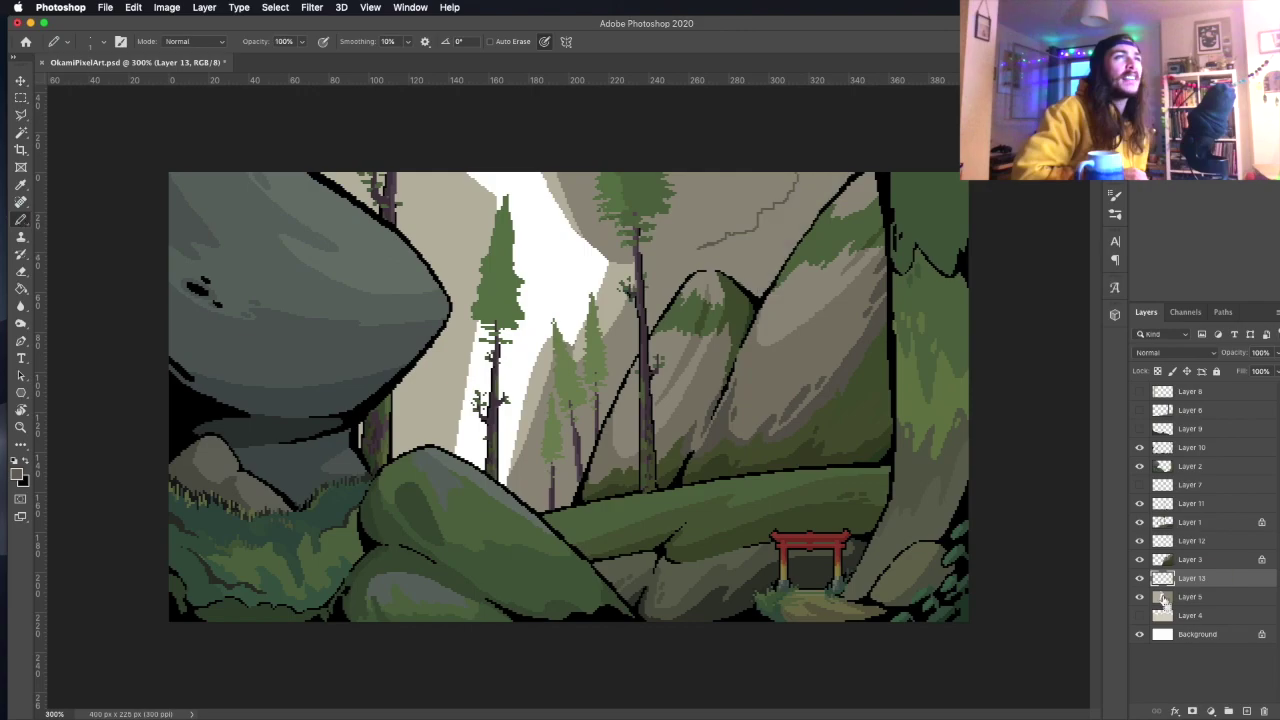
pyautogui.press('g')
pyautogui.click(755, 220)
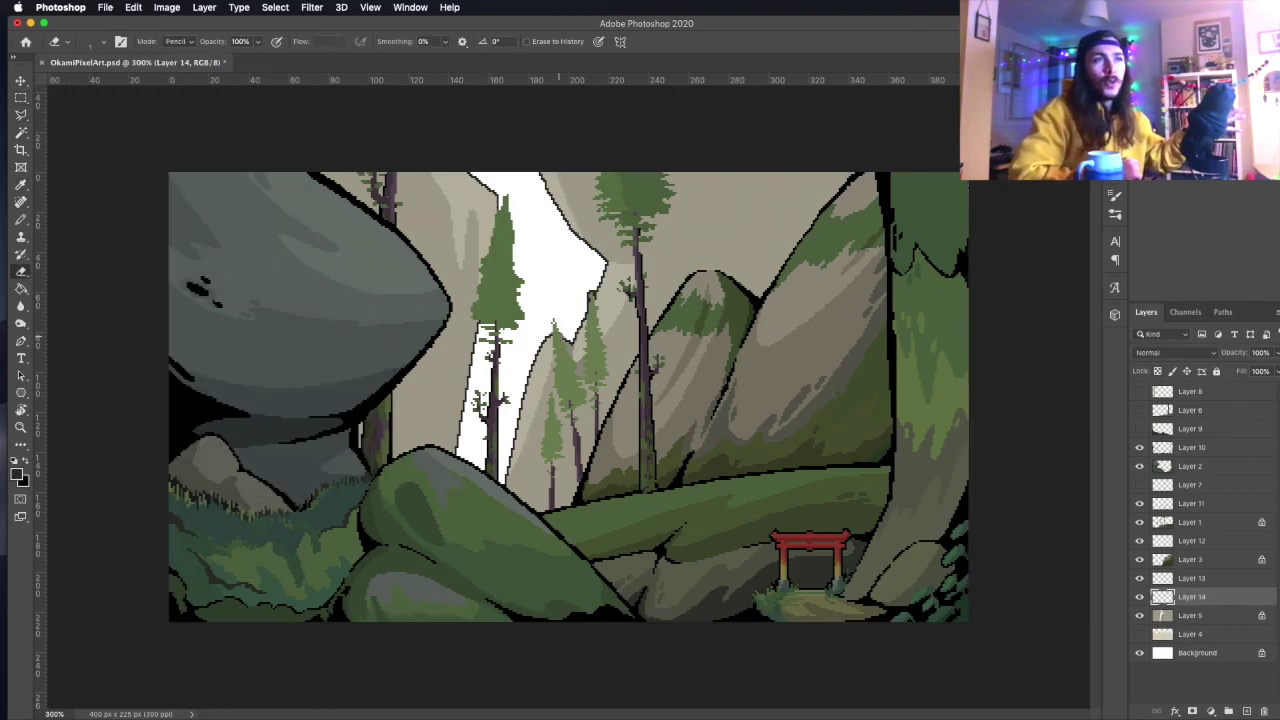
# Show the distant mountain on Layer 4 and make it the active layer.
pyautogui.press('e')
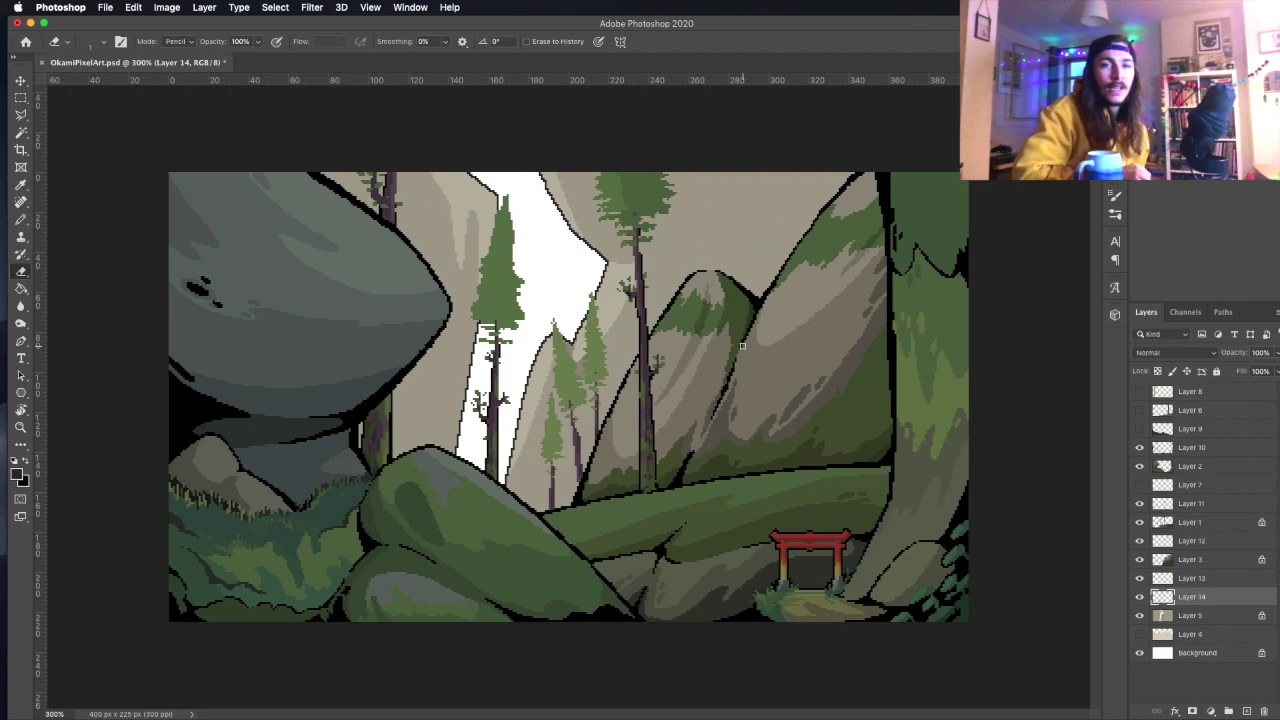
pyautogui.click(1139, 634)
pyautogui.click(1190, 634)
pyautogui.press('b')
pyautogui.press('Return')
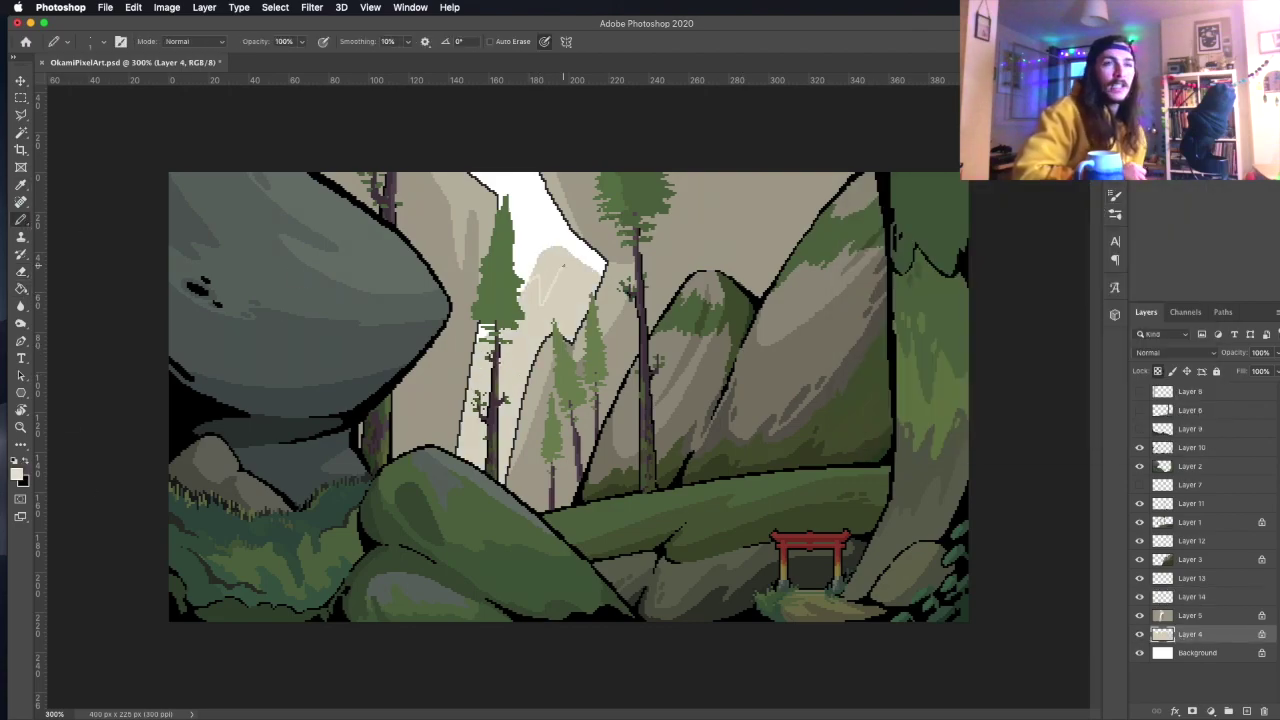
# With Hue/Saturation, shift the distant mountain's hue to make it warmer and more saturated.
pyautogui.press('b')
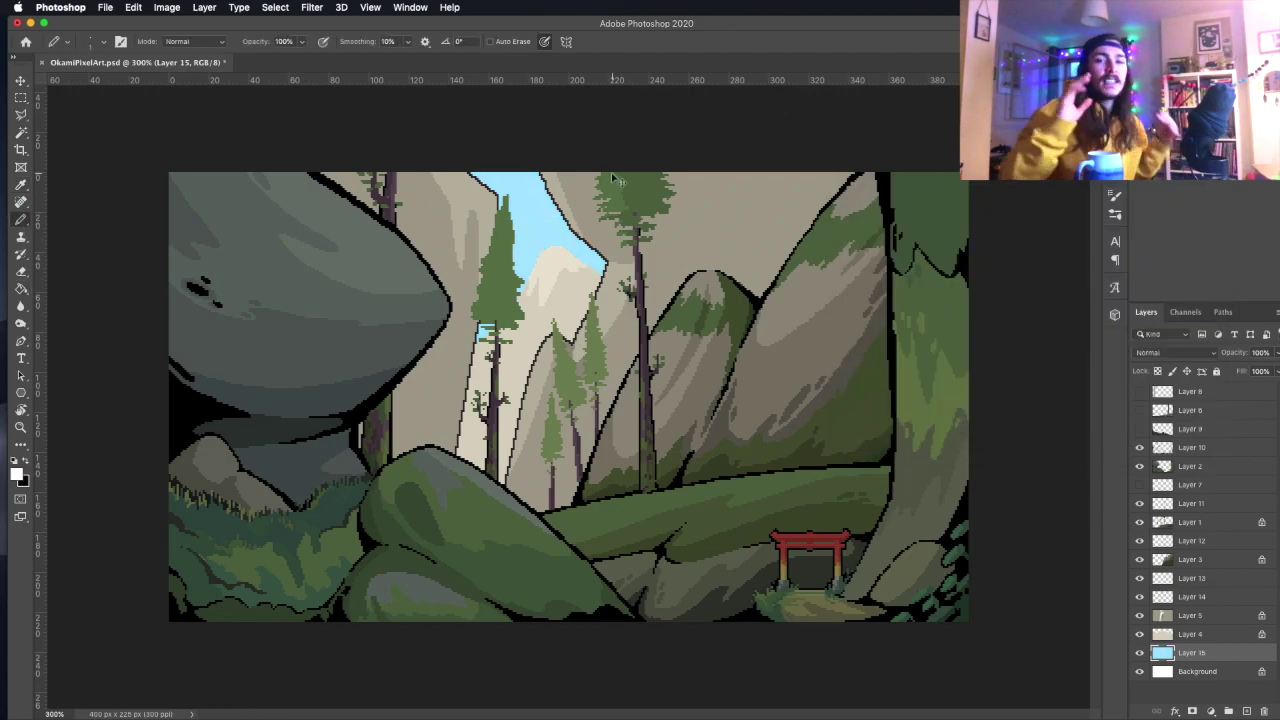
pyautogui.click(1190, 634)
pyautogui.hotkey('ctrl', 'u')
pyautogui.moveTo(909, 258); pyautogui.dragTo(905, 258)
pyautogui.moveTo(909, 322); pyautogui.dragTo(954, 290)
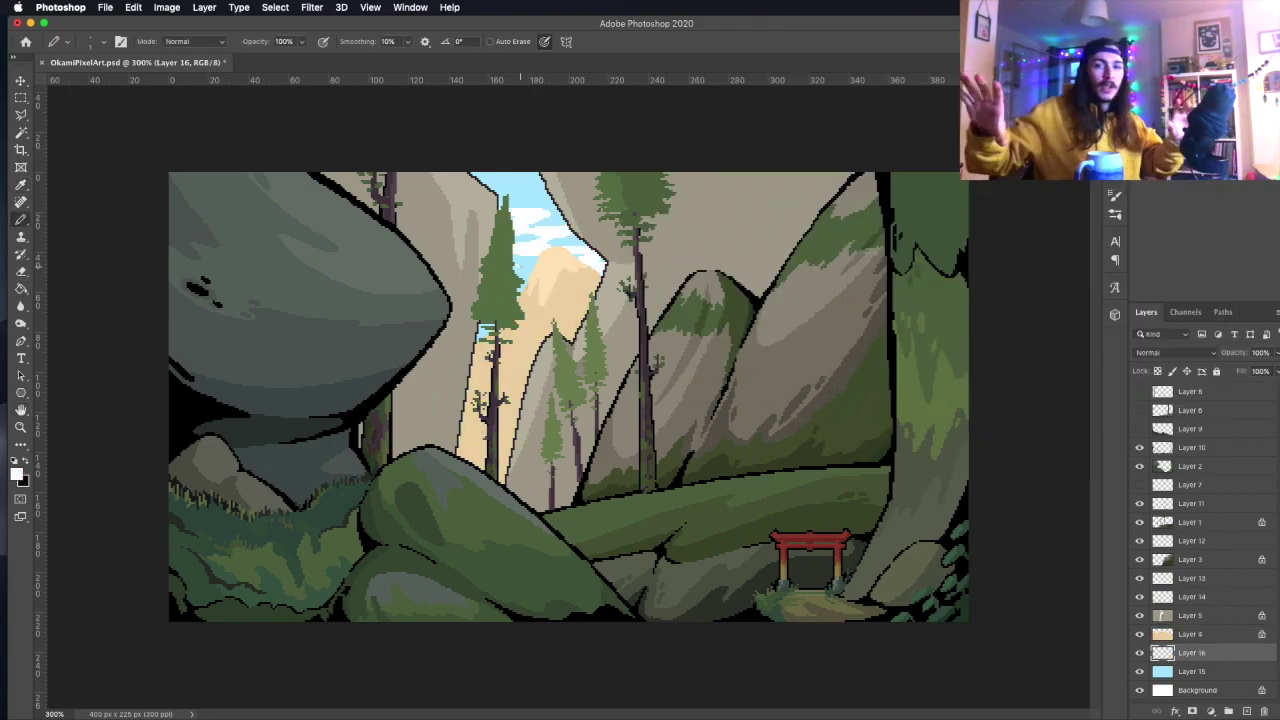
# Set the tint layer's blend mode to Overlay.
pyautogui.click(1175, 352)
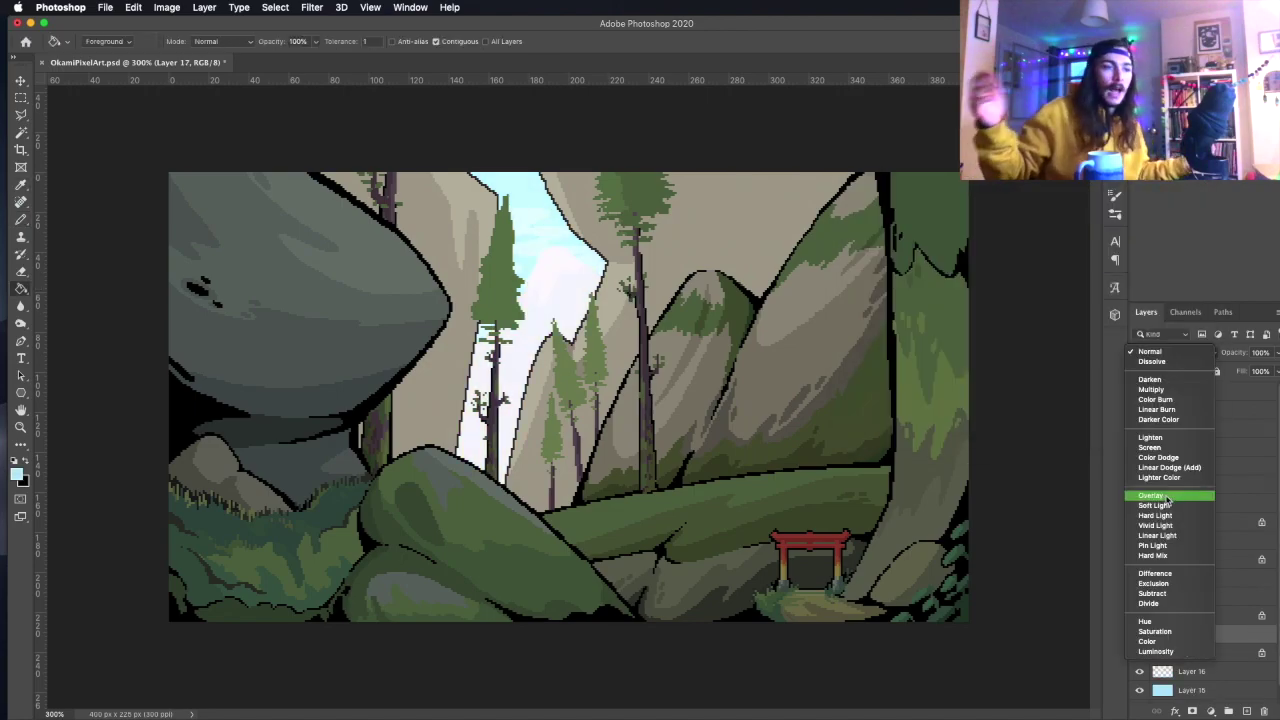
pyautogui.click(16, 474)
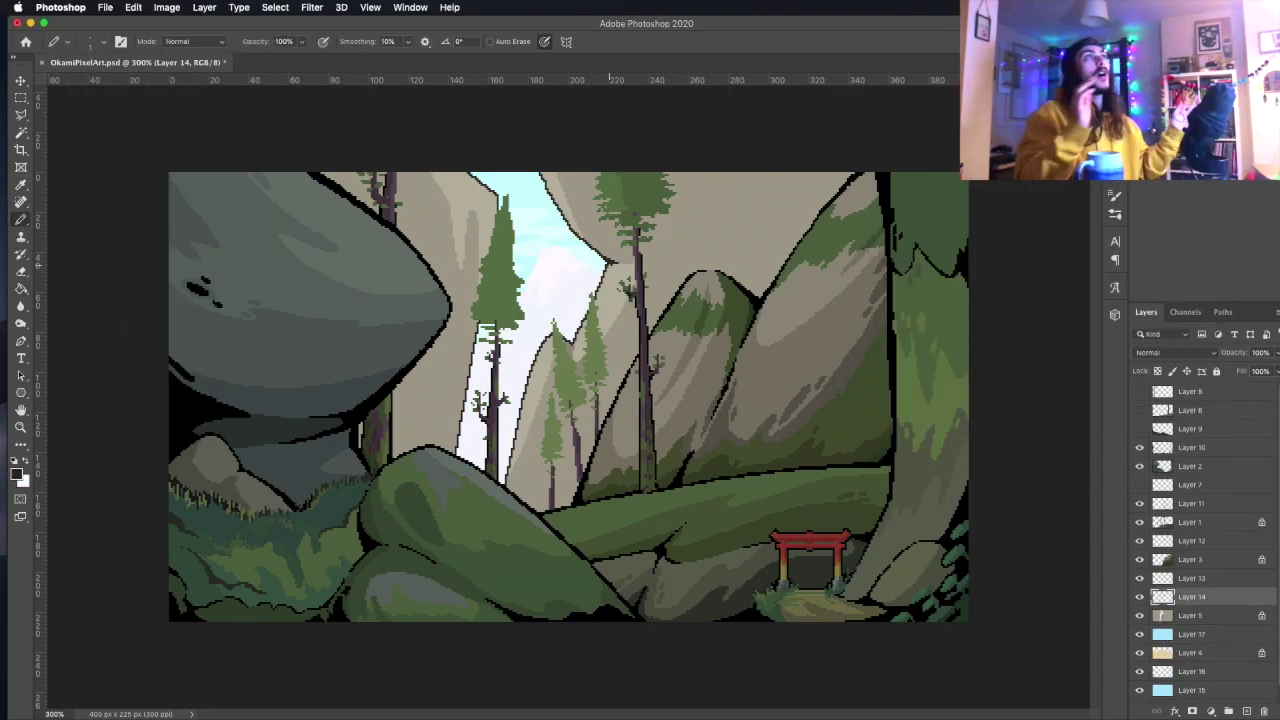
pyautogui.hotkey('alt', ']')
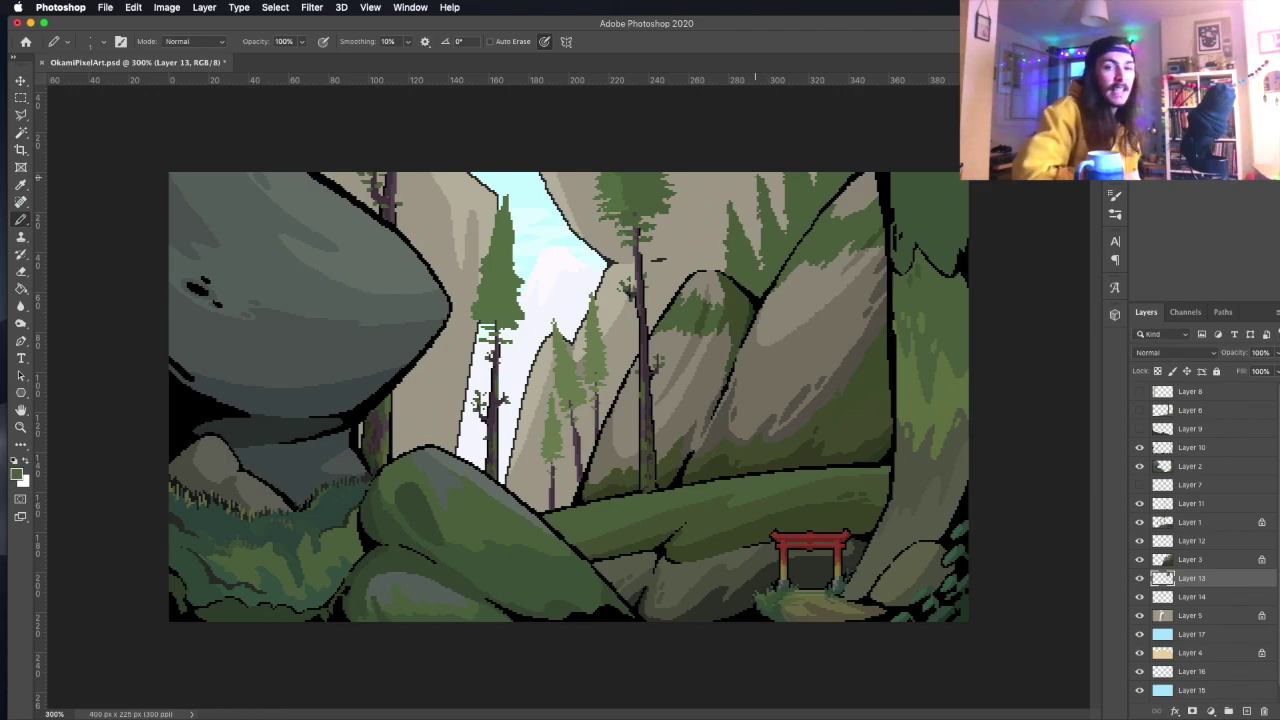
# Refine the green pine silhouettes on Layer 13 with Eraser and Pencil, then select Layer 14.
pyautogui.press('e')
pyautogui.press('b')
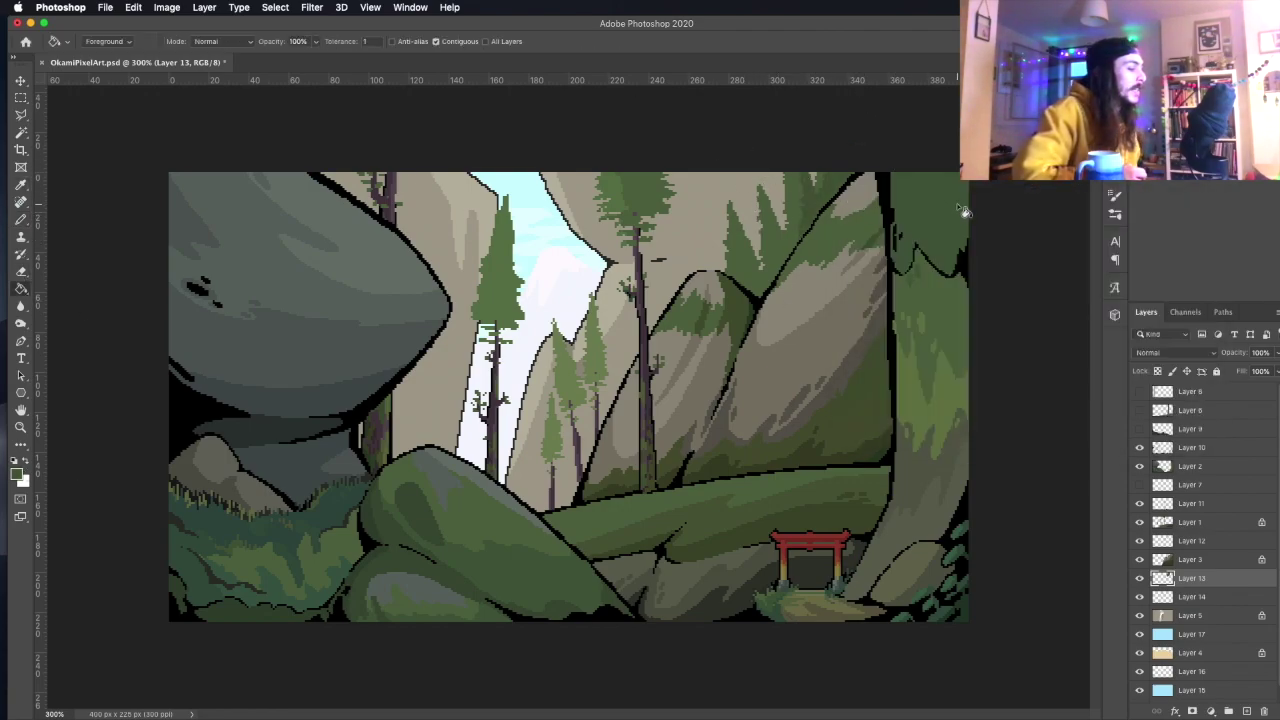
pyautogui.hotkey('alt', '[')
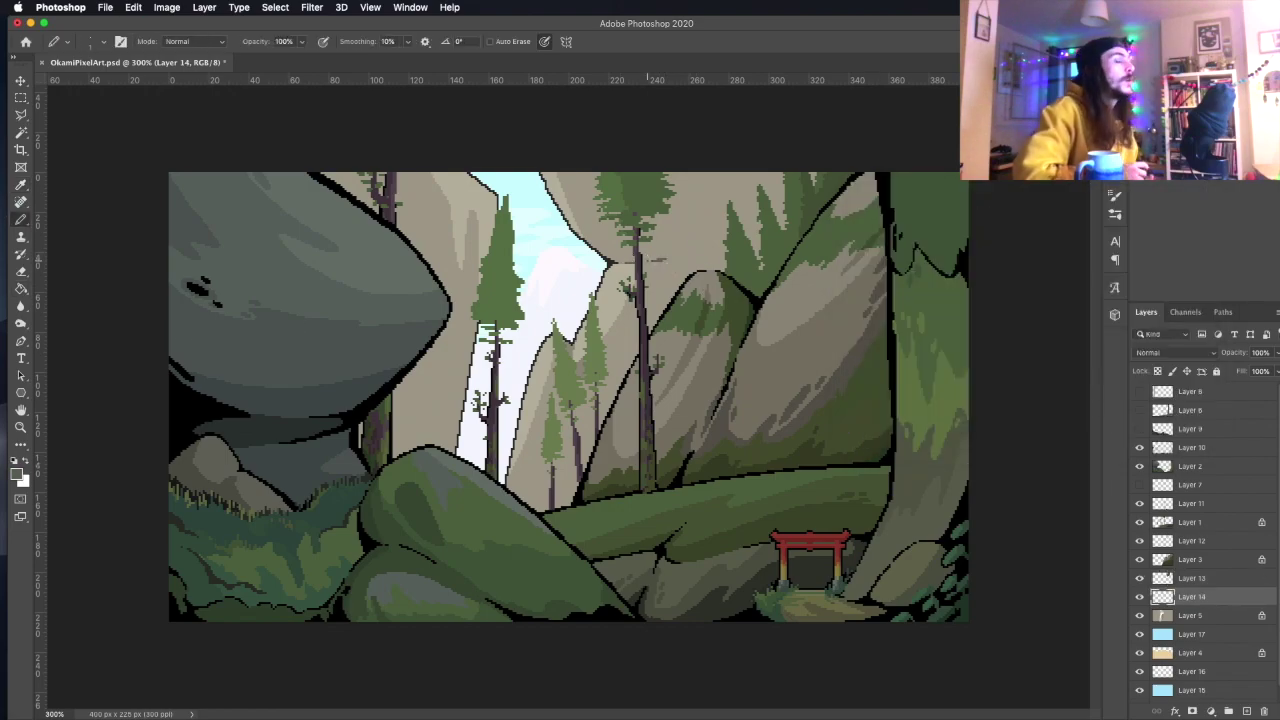
pyautogui.press('F1')
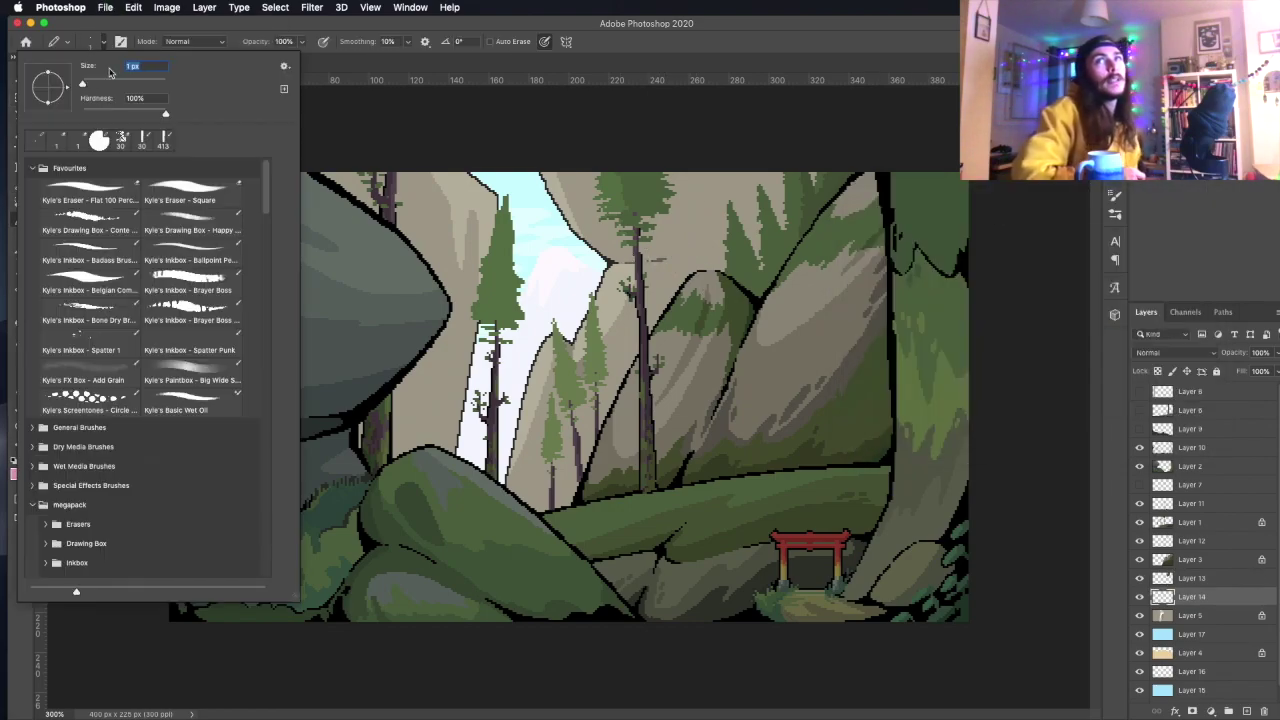
# Show the blossom layer and paint pink clumps on the right, centre and left cliffs.
pyautogui.click(1160, 486)
pyautogui.moveTo(837, 414); pyautogui.dragTo(855, 395)
pyautogui.moveTo(712, 400); pyautogui.dragTo(685, 470)
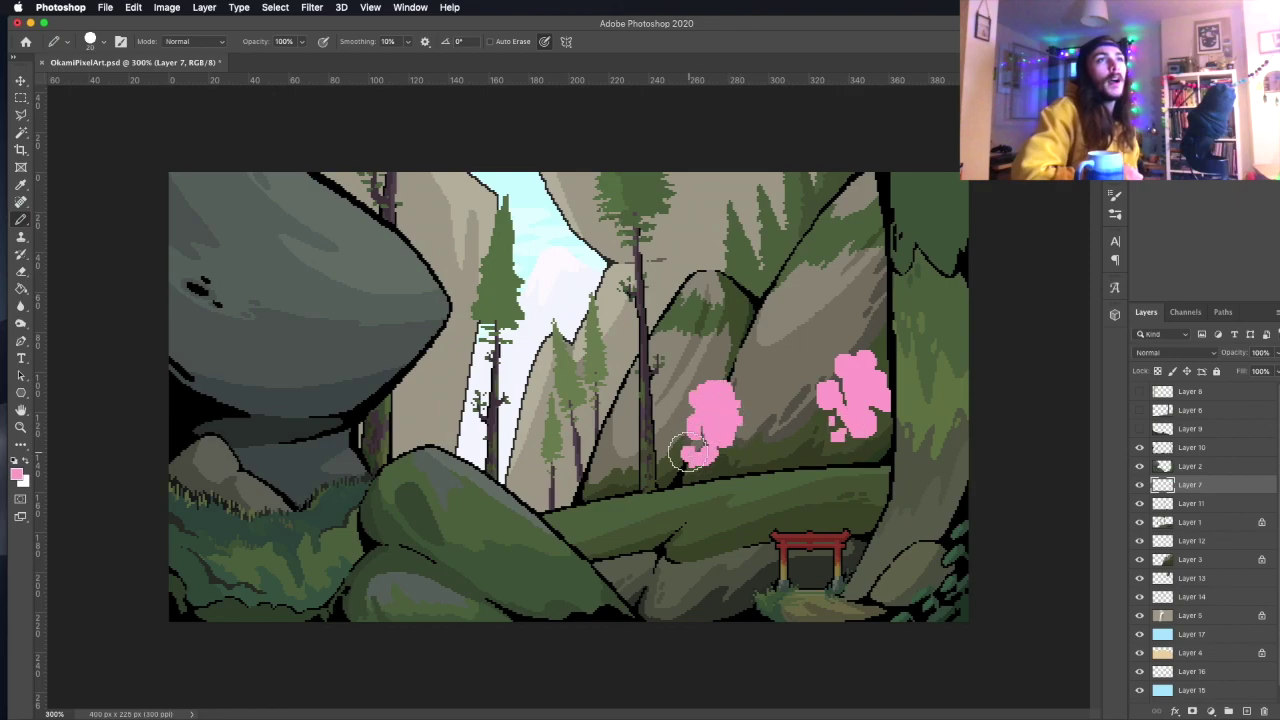
pyautogui.moveTo(870, 420); pyautogui.dragTo(750, 430)
pyautogui.moveTo(575, 440)
pyautogui.mouseDown()
pyautogui.moveTo(560, 478)
pyautogui.moveTo(587, 462)
pyautogui.mouseUp()
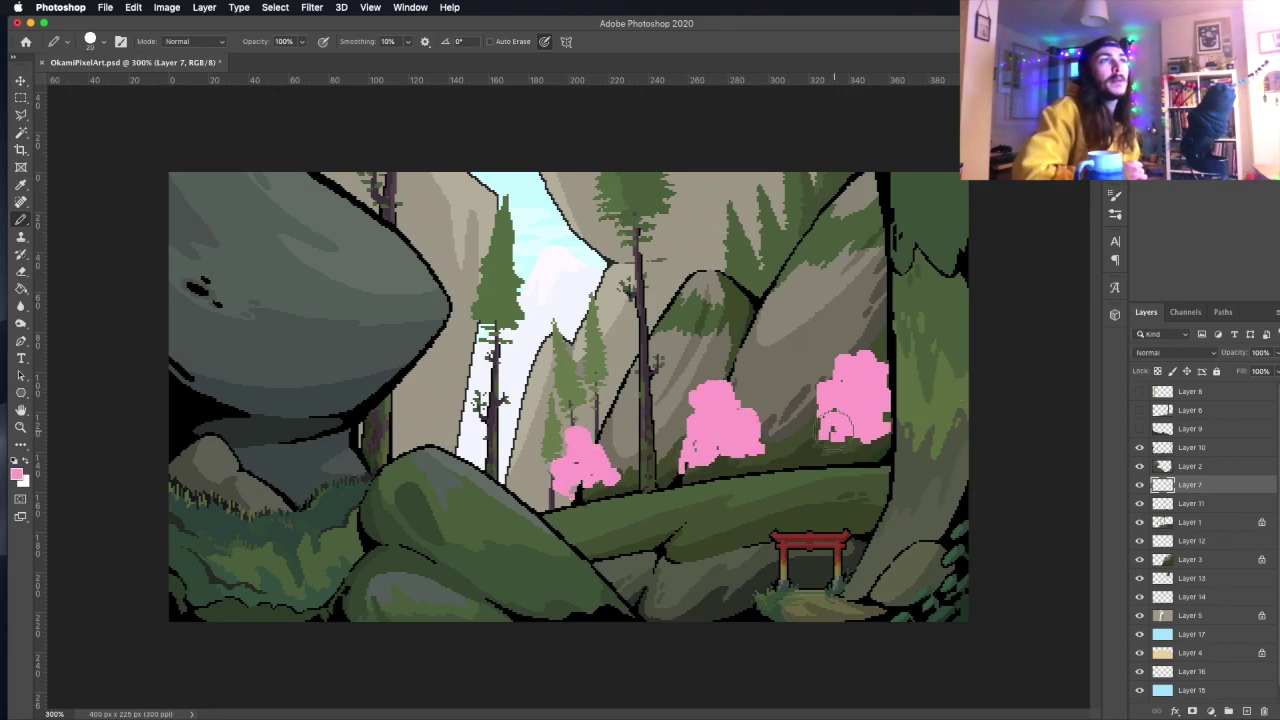
pyautogui.moveTo(405, 443); pyautogui.dragTo(415, 415)
# Move the blossom layer below Layer 1 and shade the clumps with darker pink.
pyautogui.hotkey('ctrl', '[')
pyautogui.hotkey('ctrl', '[')
pyautogui.press('F1')
pyautogui.moveTo(745, 420); pyautogui.dragTo(690, 462)
pyautogui.moveTo(830, 440); pyautogui.dragTo(874, 398)
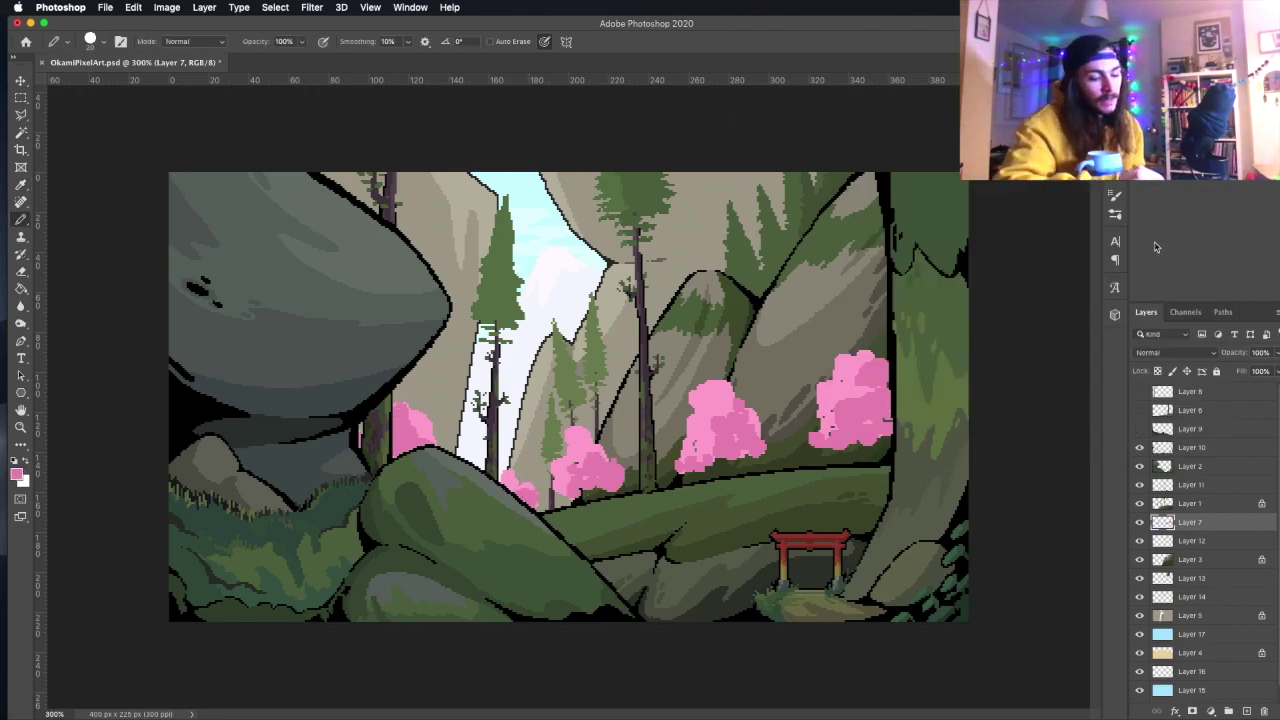
# Hide the blossom layer, add new empty Layer 18, and set teal as the drawing colour.
pyautogui.click(1139, 522)
pyautogui.click(1229, 711)
pyautogui.click(97, 41)
pyautogui.press('Escape')
pyautogui.press('Return')
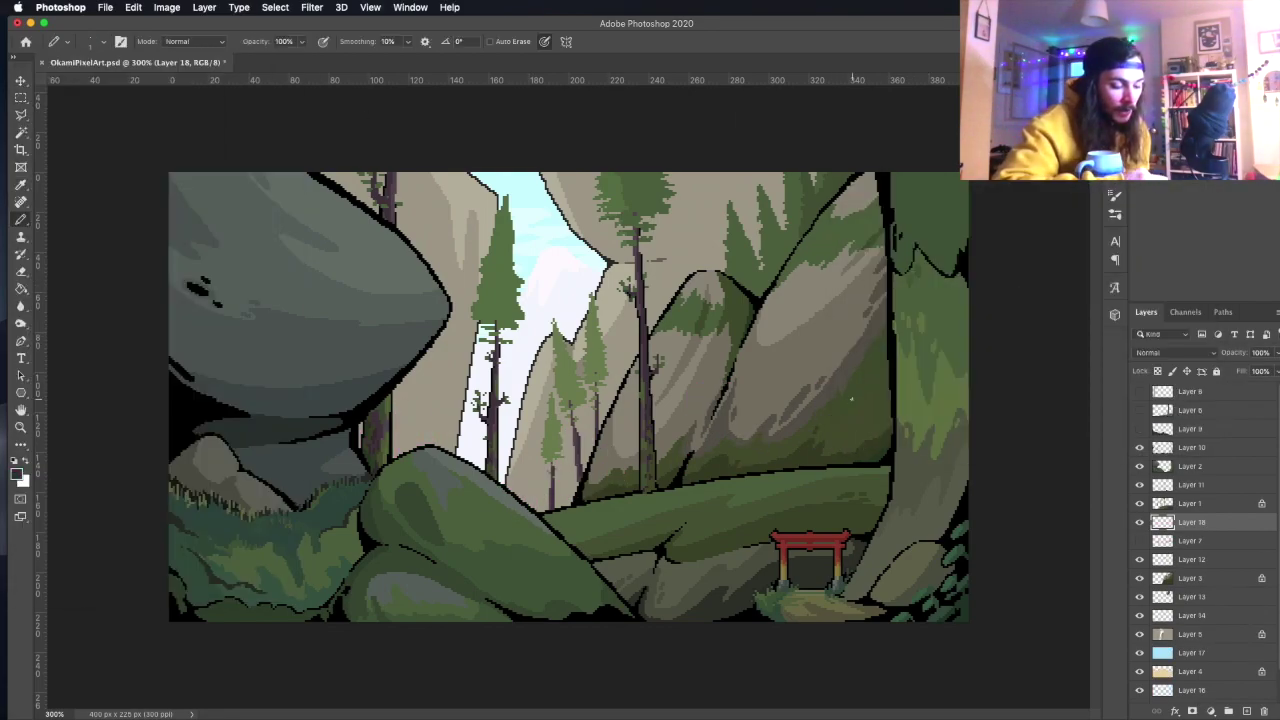
# Draw teal leaves with curls and move them into the lower-left foreground foliage.
pyautogui.press('Return')
pyautogui.moveTo(832, 428); pyautogui.dragTo(846, 441)
pyautogui.moveTo(862, 441); pyautogui.dragTo(884, 435)
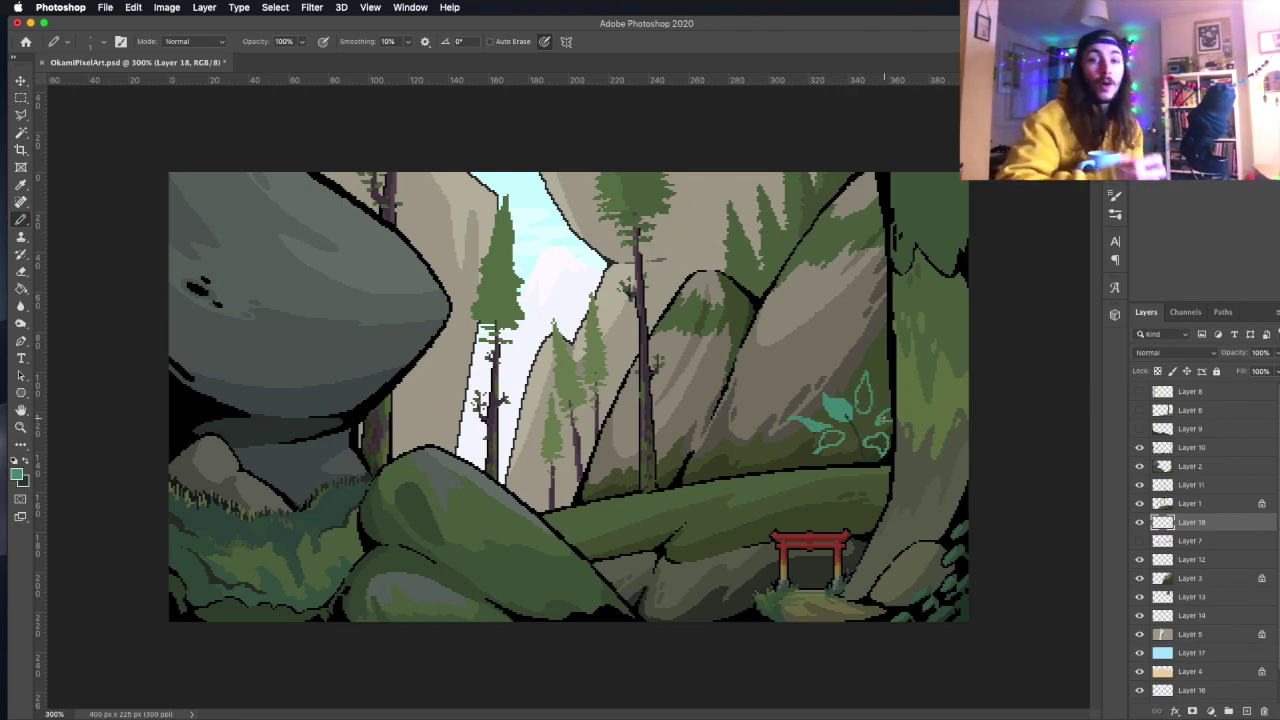
pyautogui.press('v')
pyautogui.hotkey('ctrl', ']')
pyautogui.hotkey('ctrl', ']')
pyautogui.hotkey('ctrl', ']')
pyautogui.moveTo(895, 454)
pyautogui.mouseDown()
pyautogui.moveTo(245, 547)
pyautogui.moveTo(230, 497)
pyautogui.mouseUp()
pyautogui.press('b')
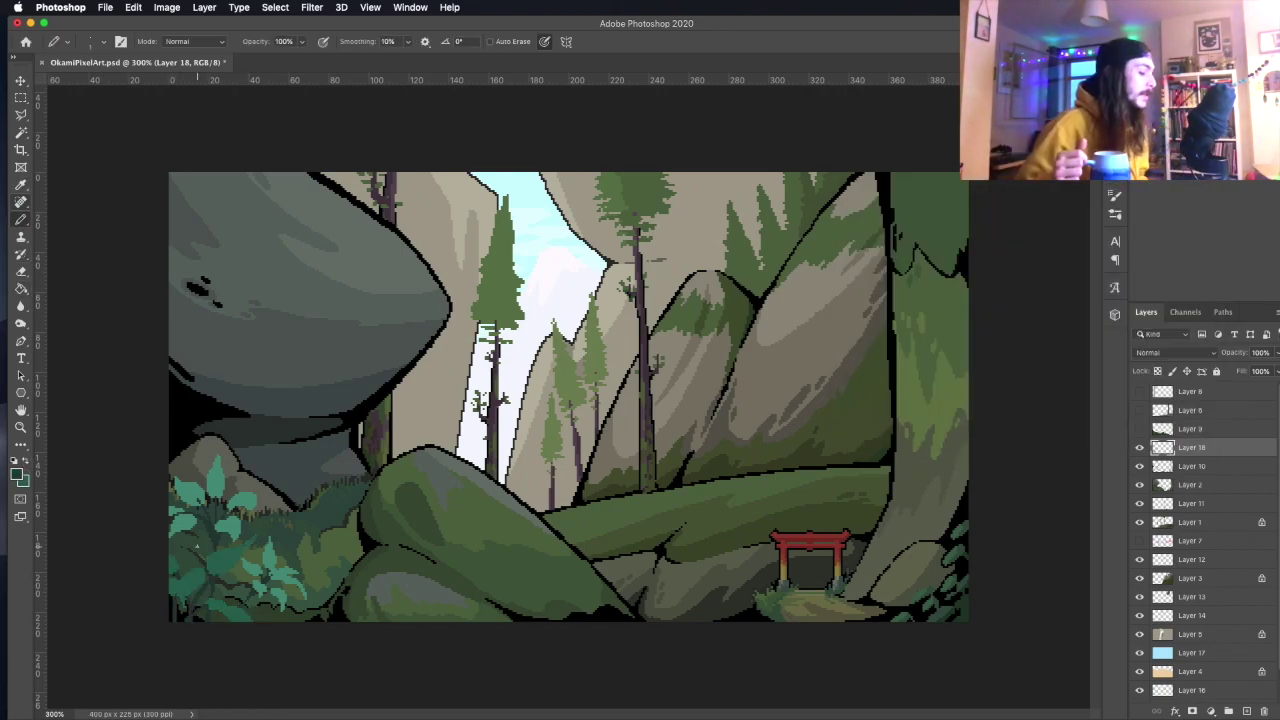
# Select the teal foliage with the Magic Wand, stroke it 1 px black Outside, then deselect.
pyautogui.press('w')
pyautogui.click(183, 612)
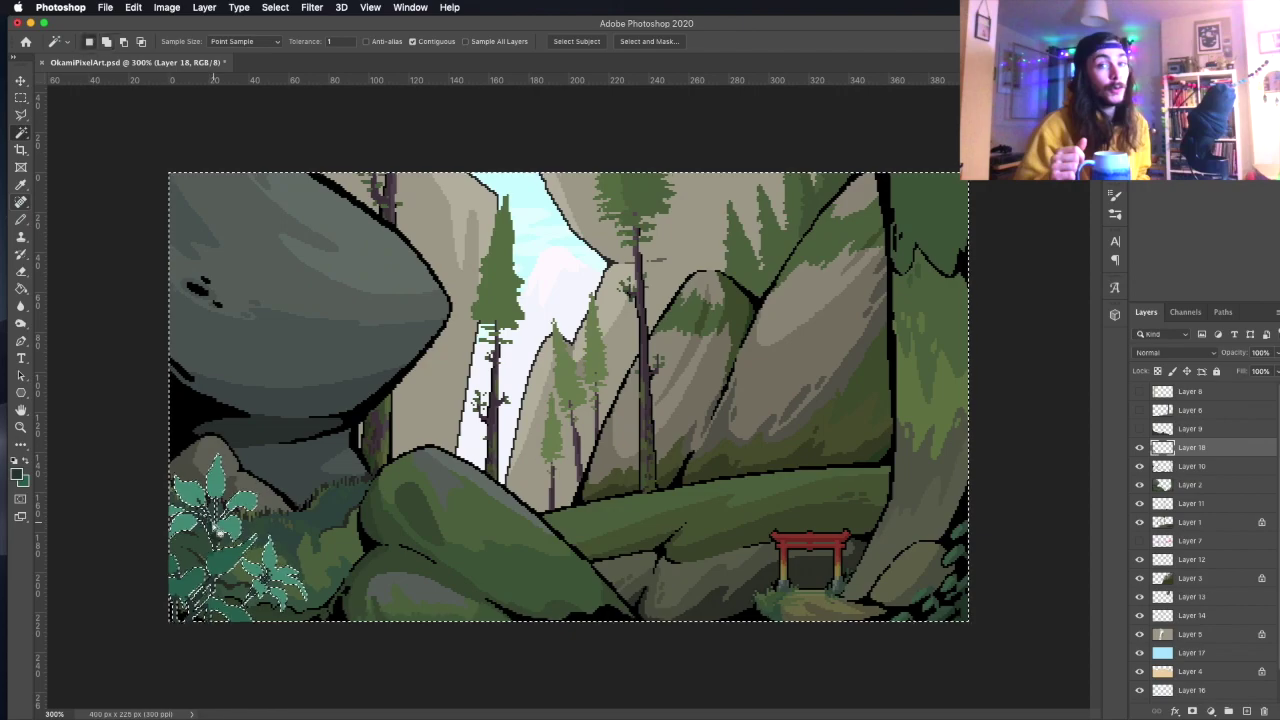
pyautogui.click(133, 7)
pyautogui.click(160, 300)
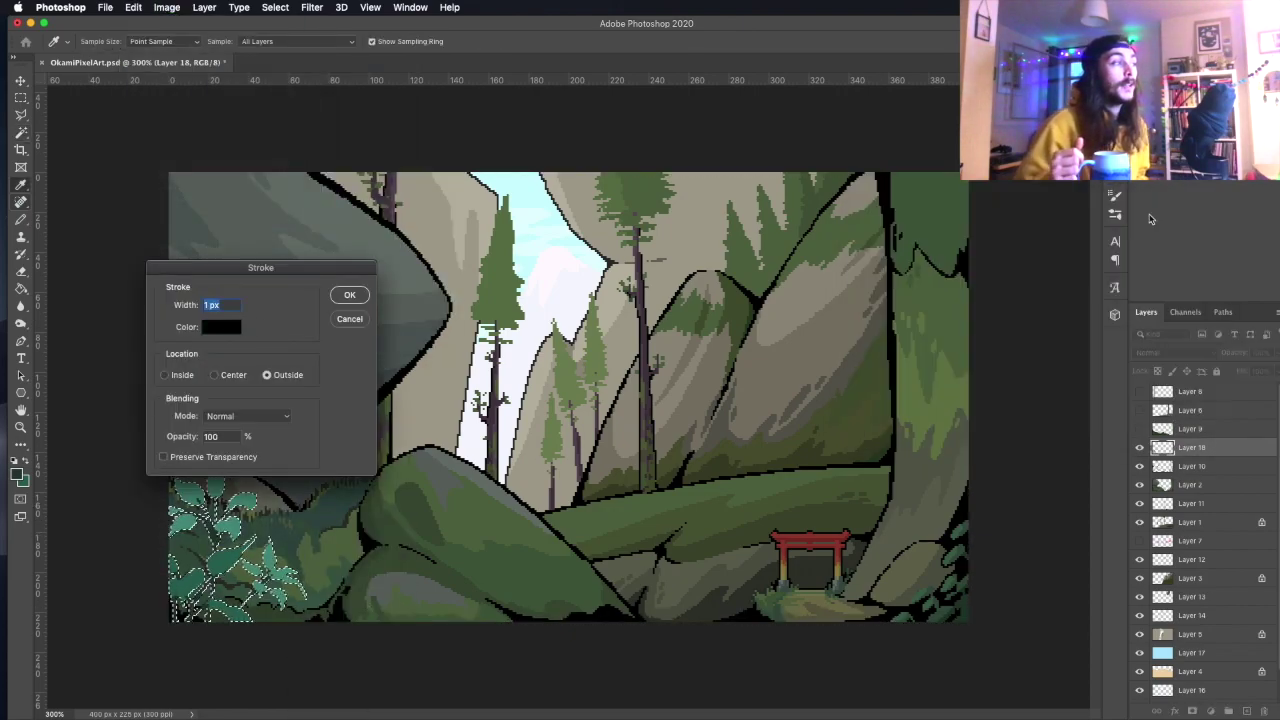
pyautogui.press('Return')
pyautogui.hotkey('ctrl', 'd')
pyautogui.press('m')
# Add new Layer 19 for the foliage and begin choosing an orange foreground colour.
pyautogui.click(20, 218)
pyautogui.click(1190, 559)
pyautogui.click(1246, 711)
pyautogui.click(15, 475)
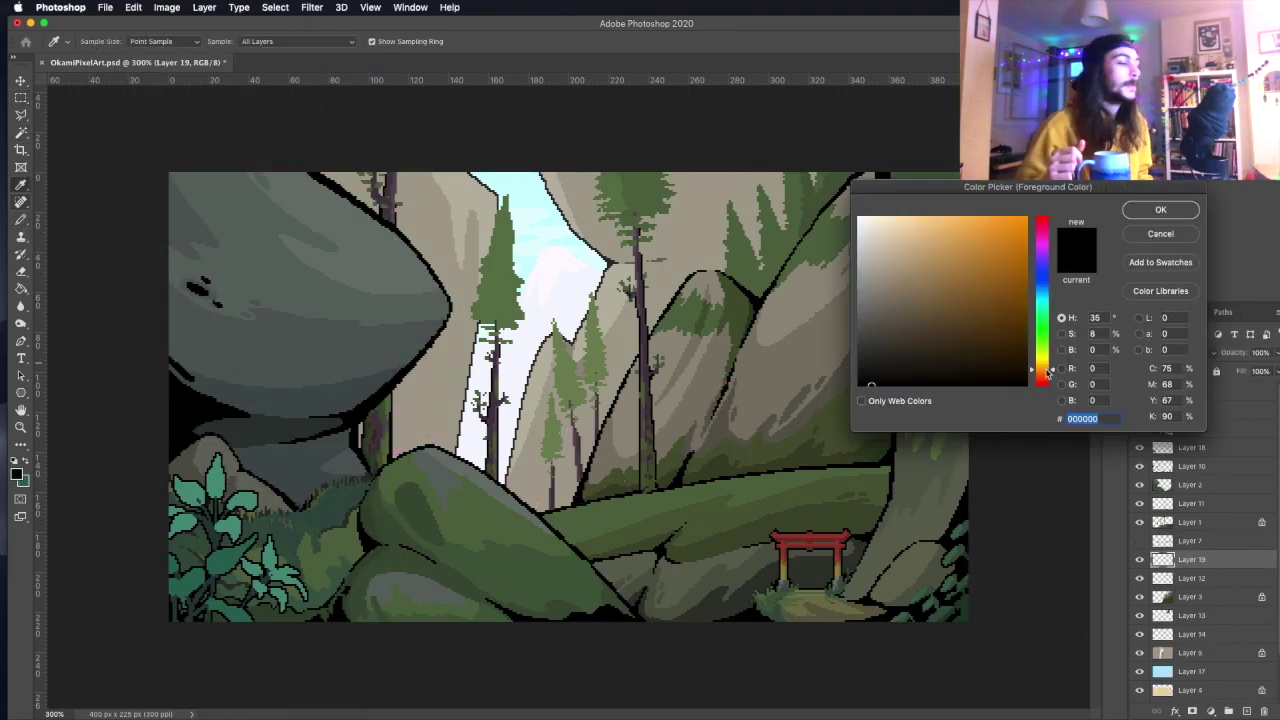
# Outline the foliage on the right rock, fill it with orange and paint red shading.
pyautogui.click(1157, 209)
pyautogui.moveTo(810, 352); pyautogui.dragTo(880, 258)
pyautogui.press('g')
pyautogui.click(809, 372)
pyautogui.press('b')
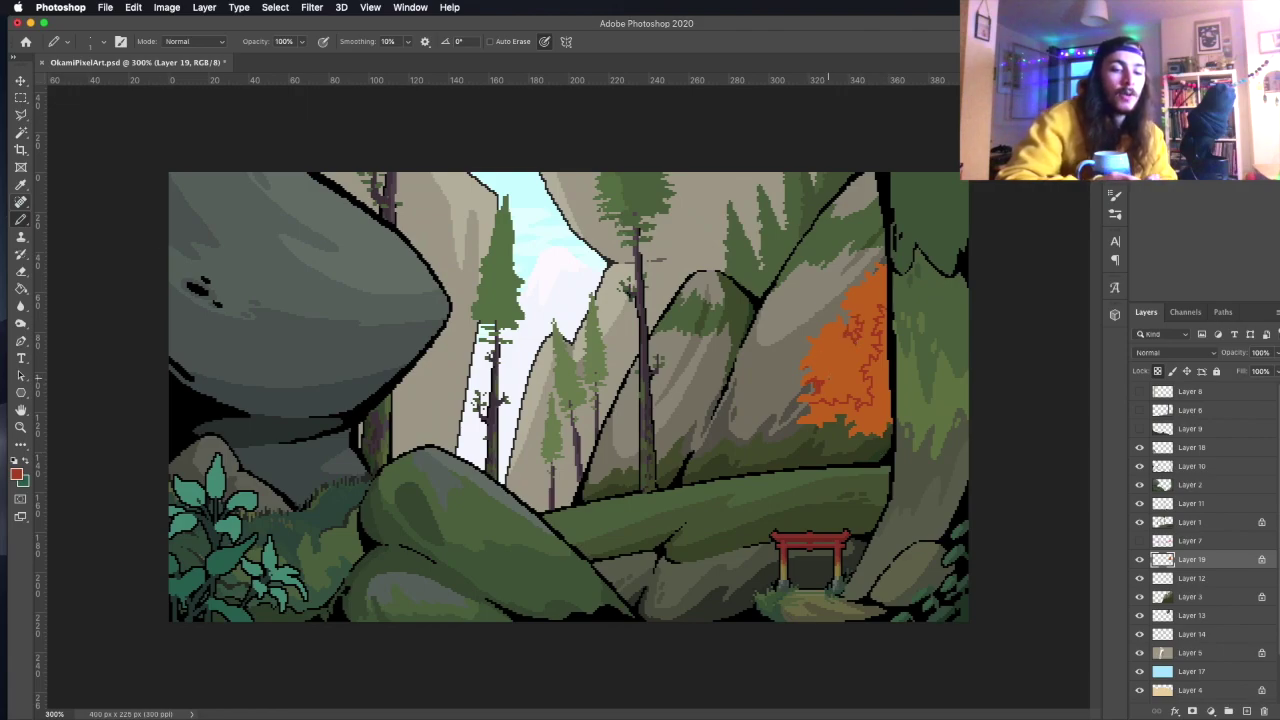
pyautogui.moveTo(816, 365); pyautogui.dragTo(850, 330)
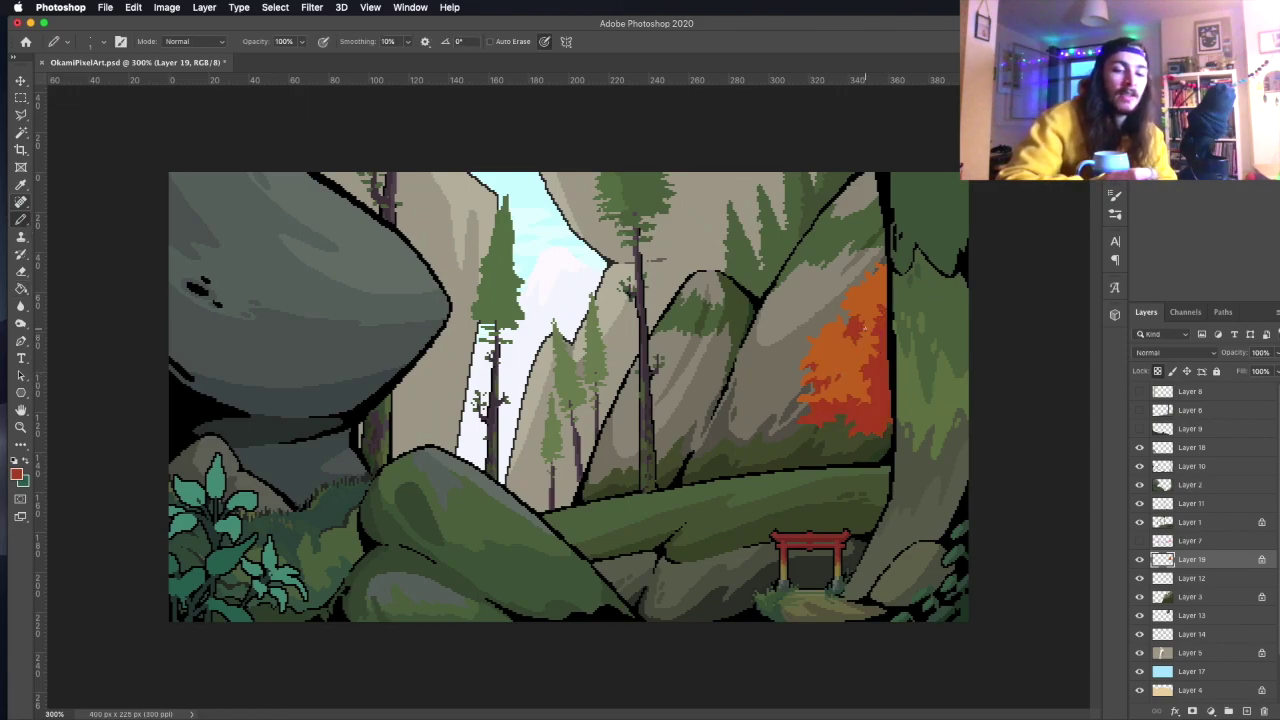
# Sample the foliage orange c86c22 as the foreground colour.
pyautogui.click(16, 475)
pyautogui.click(1124, 381)
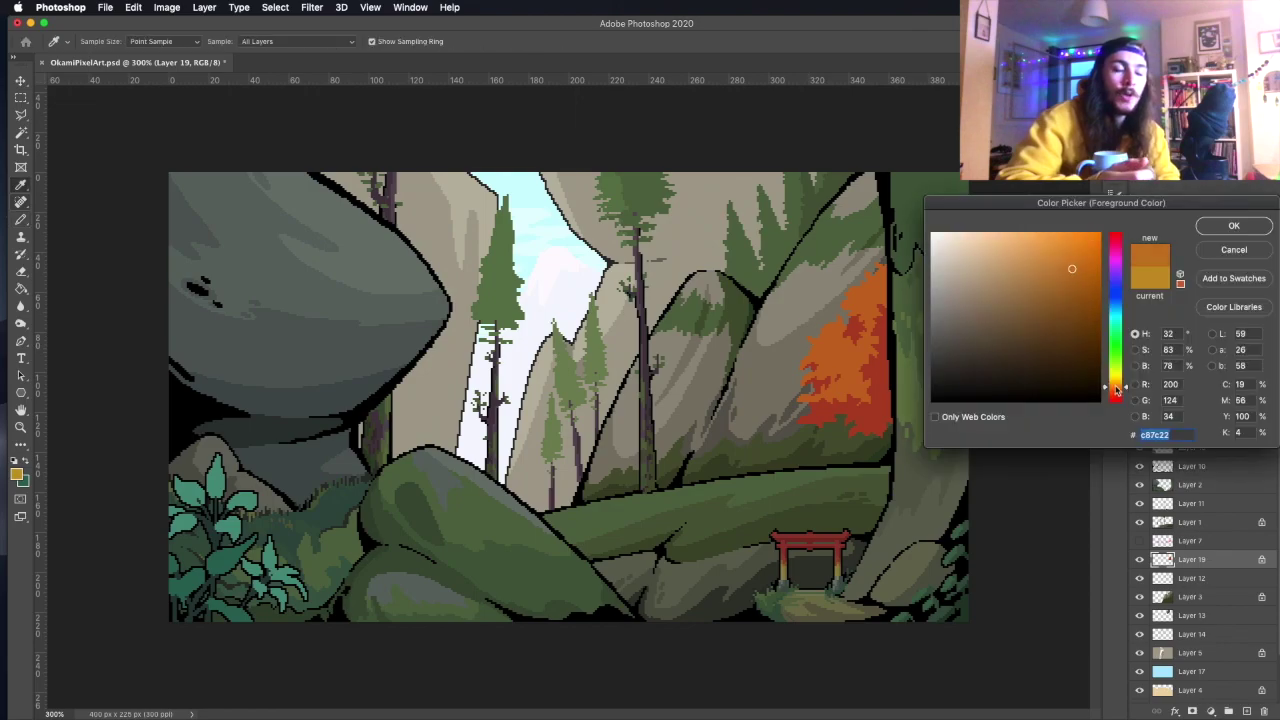
pyautogui.click(1243, 226)
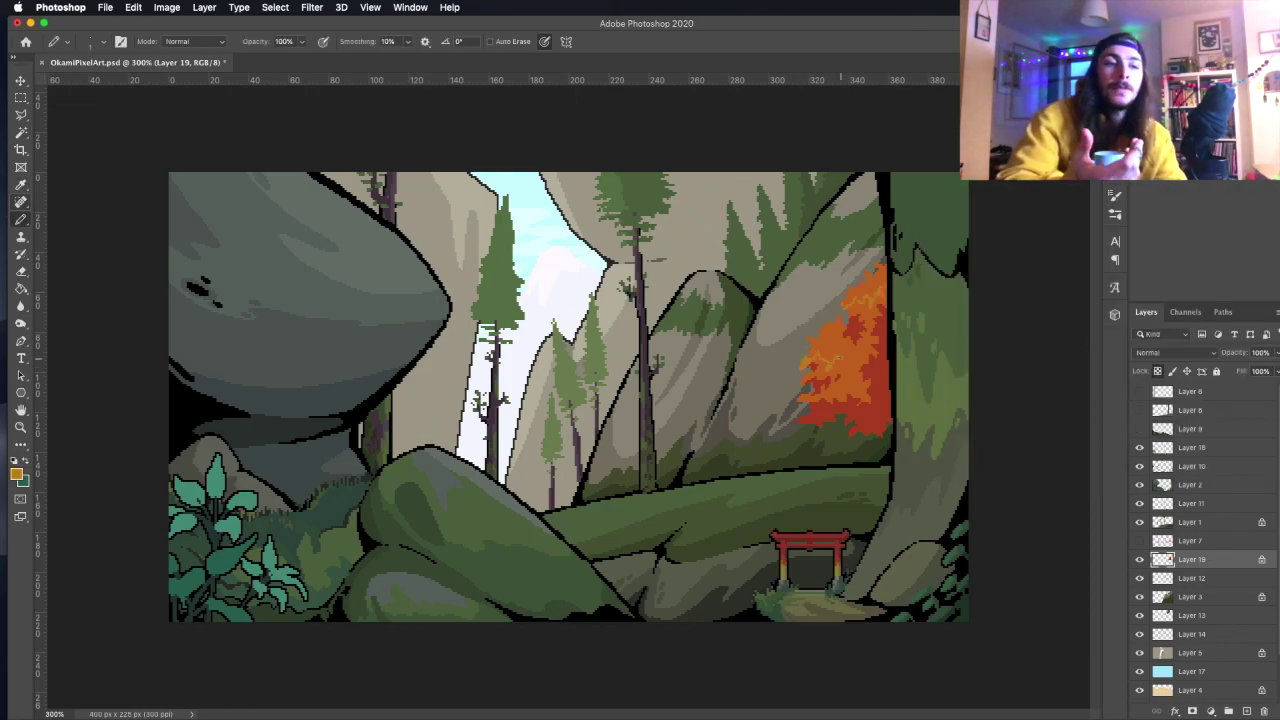
pyautogui.press('i')
pyautogui.click(833, 340)
pyautogui.click(16, 475)
pyautogui.press('Return')
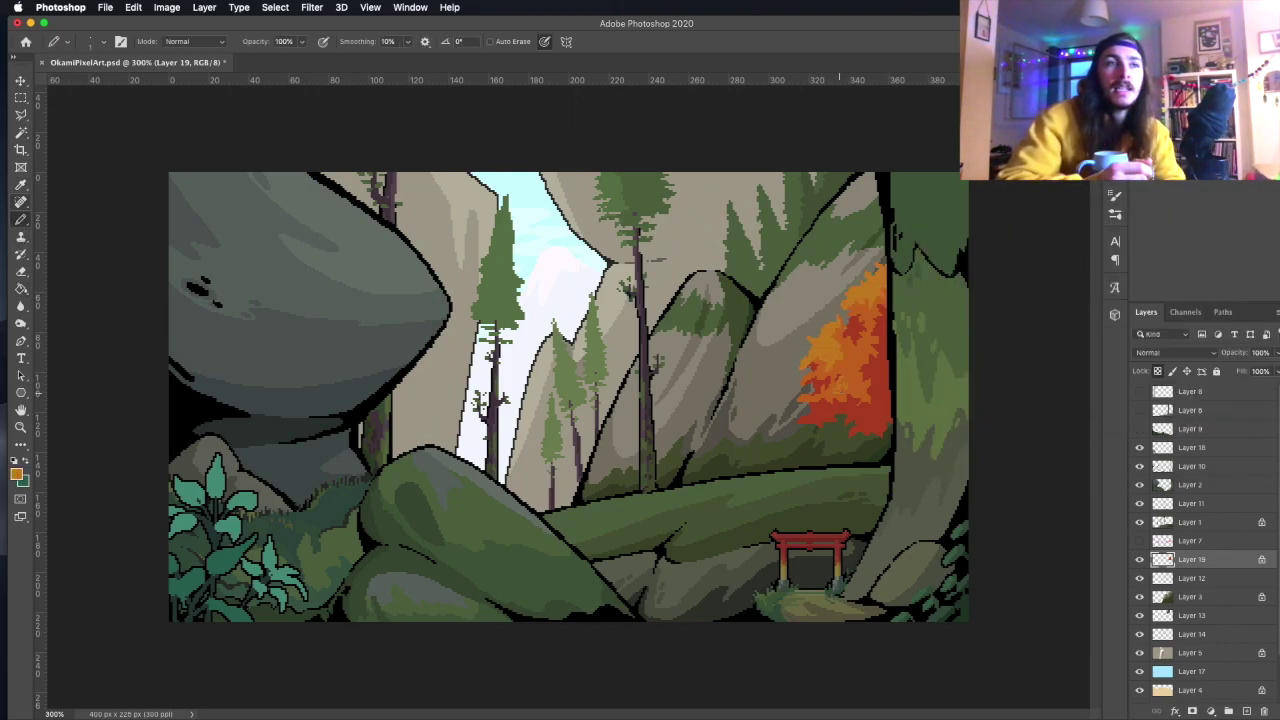
# Dab sampled red pixels into the orange foliage, then resample the orange.
pyautogui.click(16, 475)
pyautogui.click(841, 405)
pyautogui.press('Return')
pyautogui.click(852, 329)
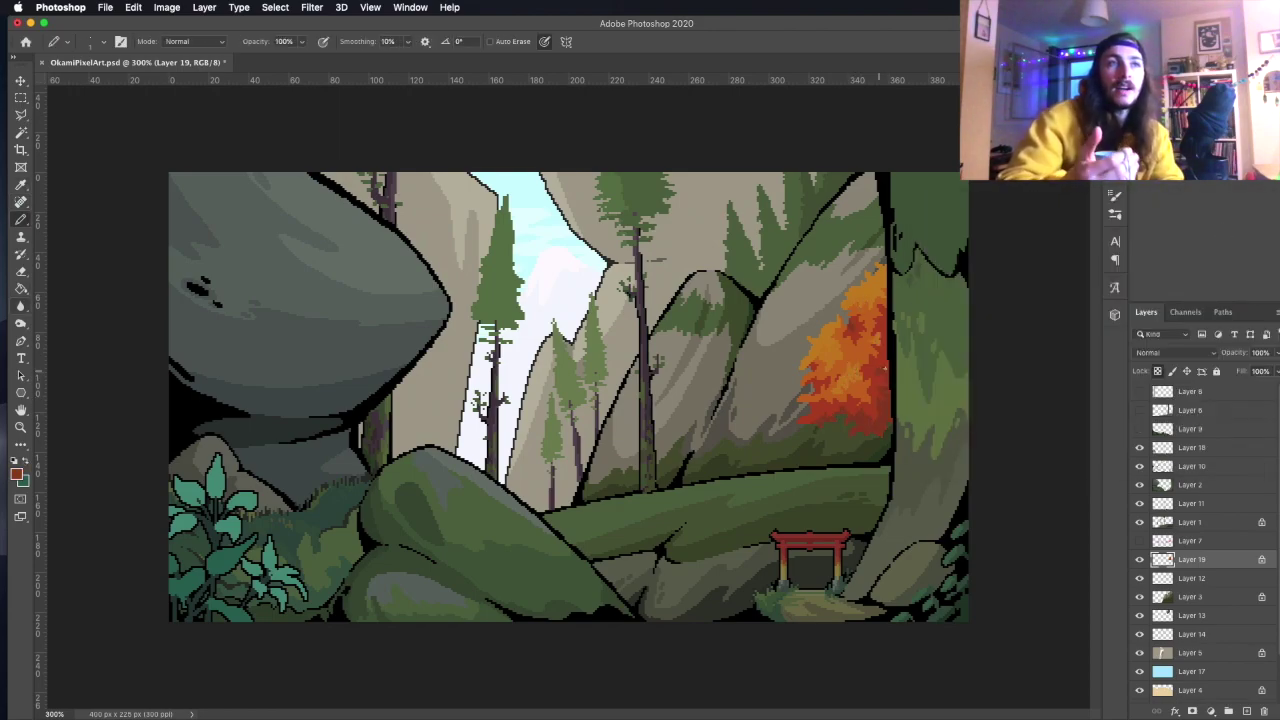
pyautogui.click(16, 475)
pyautogui.click(875, 350)
pyautogui.press('Return')
pyautogui.press('g')
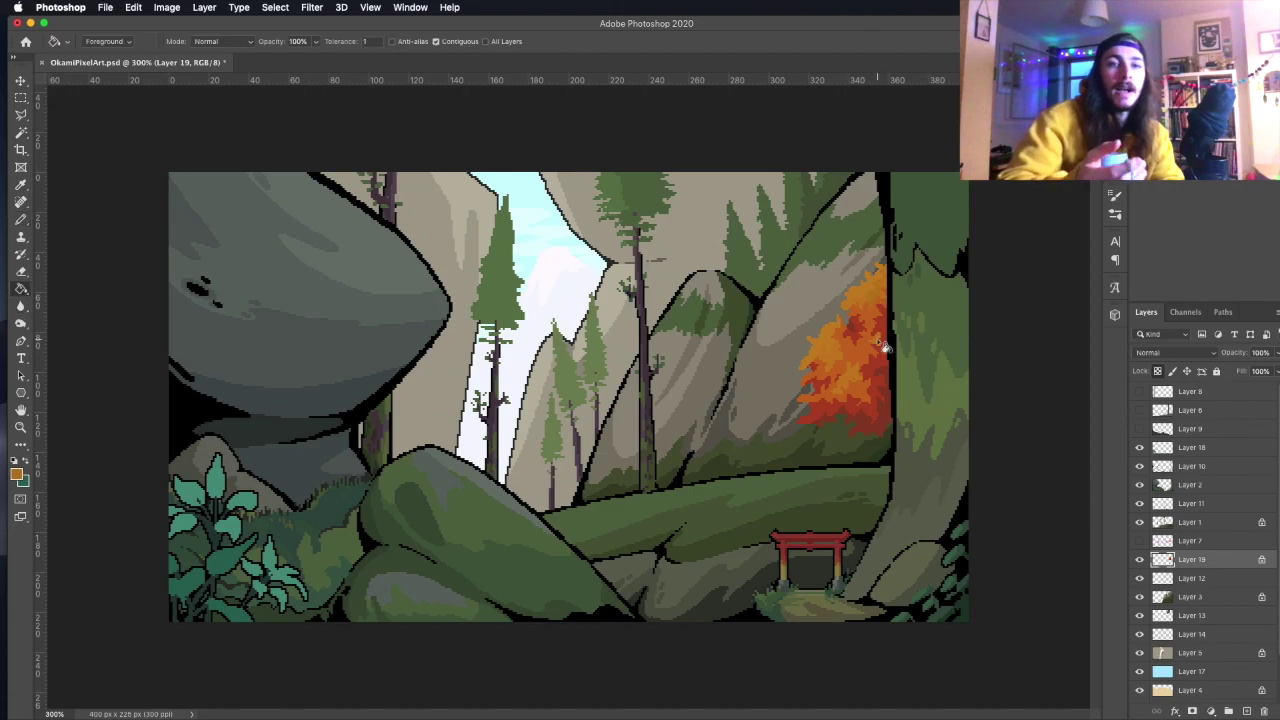
# Add a new layer for more foliage with orange as the drawing colour.
pyautogui.click(16, 475)
pyautogui.click(971, 351)
pyautogui.press('Return')
pyautogui.click(20, 219)
pyautogui.hotkey('ctrl', 'shift', 'alt', 'n')
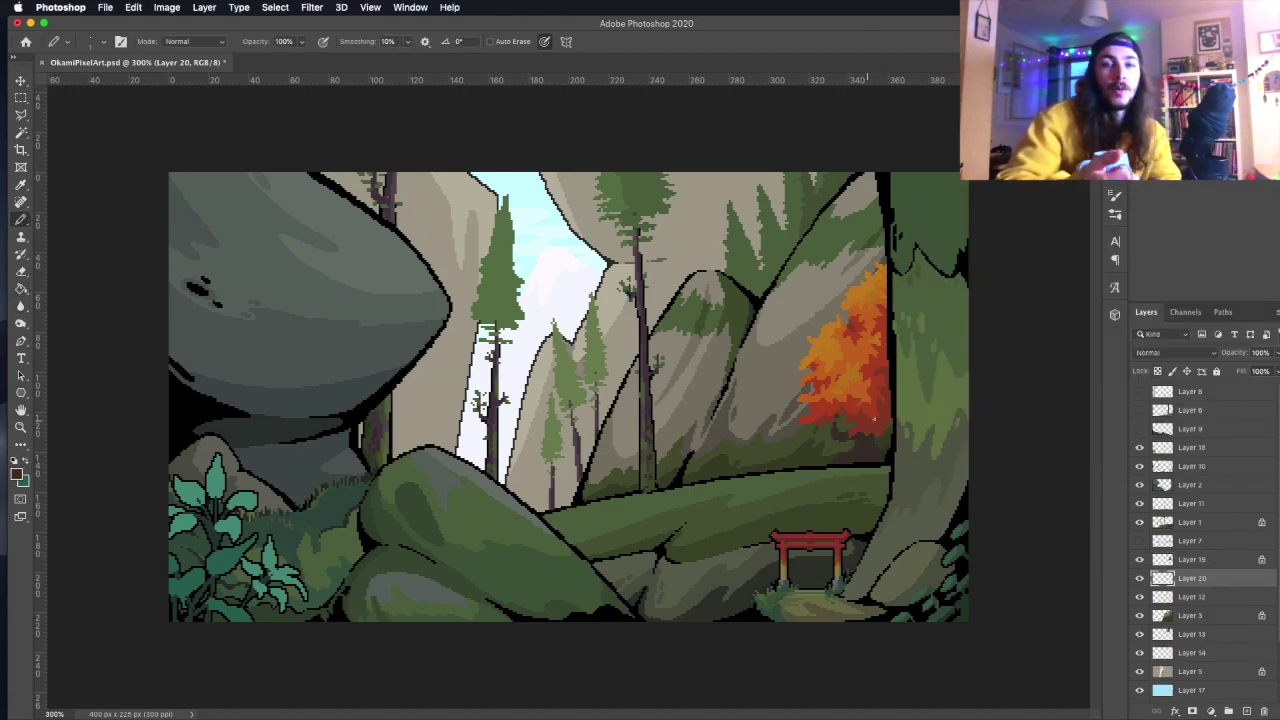
pyautogui.press('x')
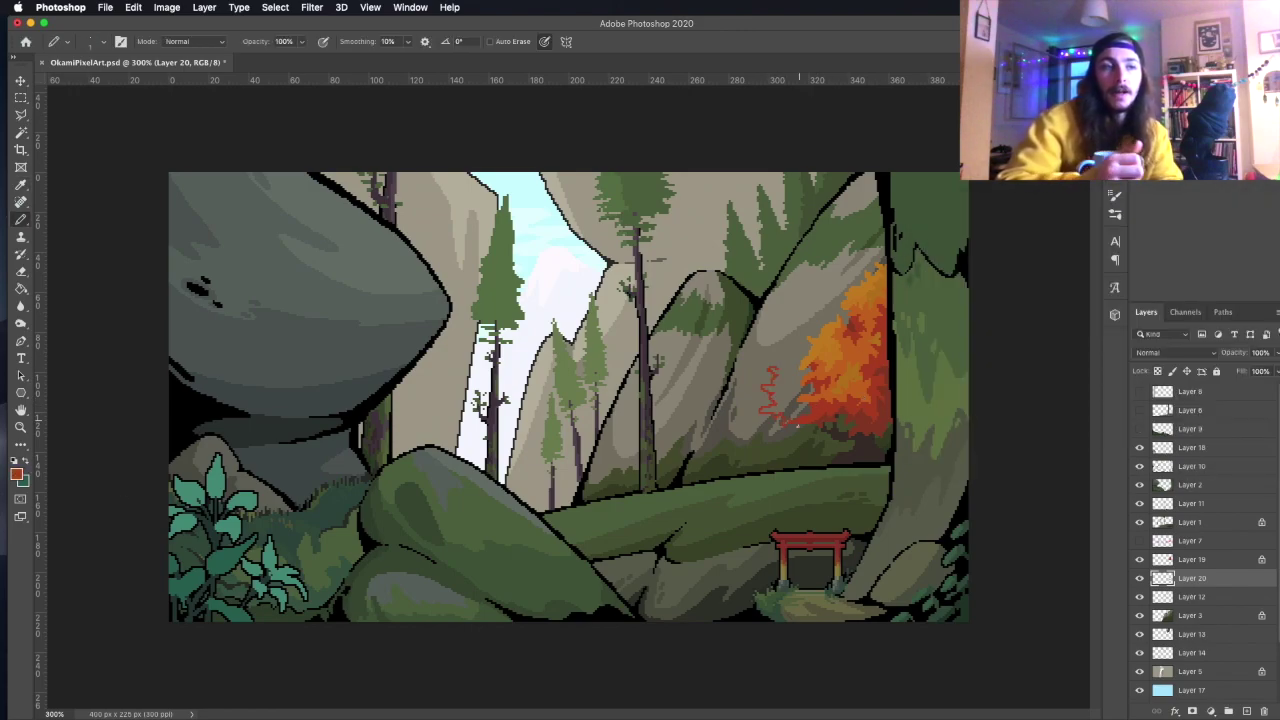
# Fill a foliage patch beside the canopy with sampled red, redoing it after an undo.
pyautogui.press('g')
pyautogui.click(789, 370)
pyautogui.click(20, 219)
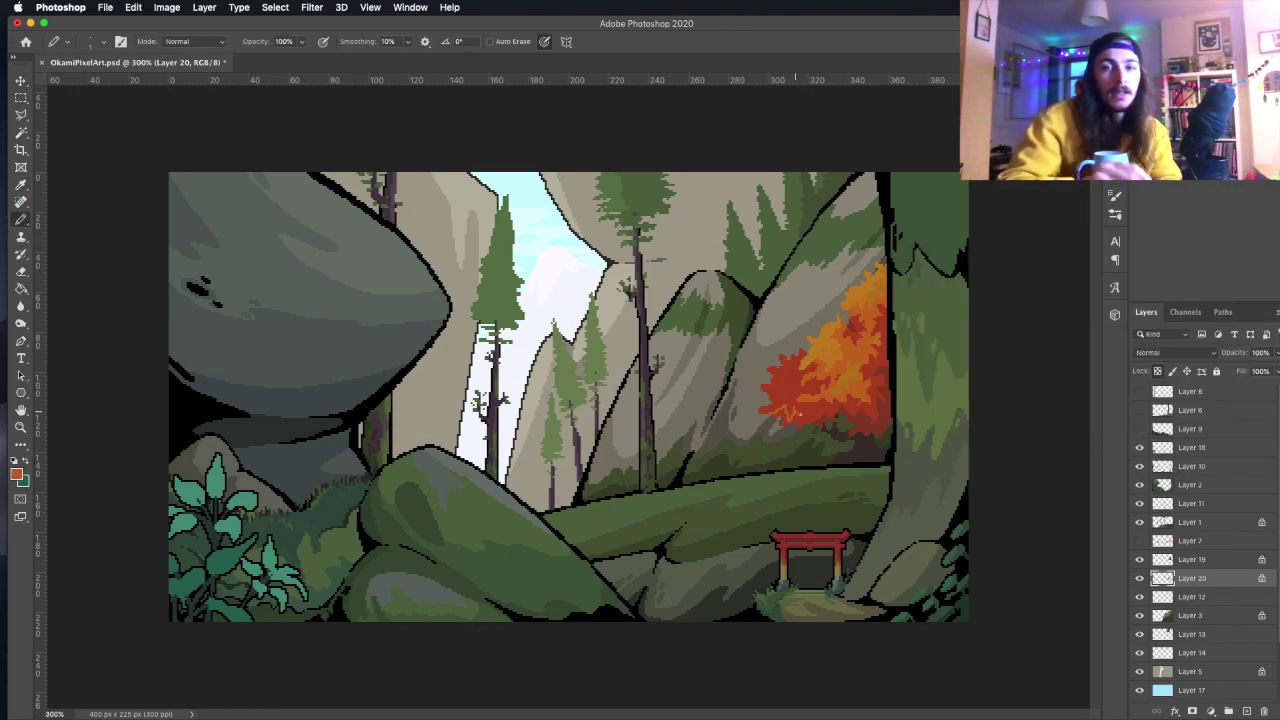
pyautogui.hotkey('ctrl', 'z')
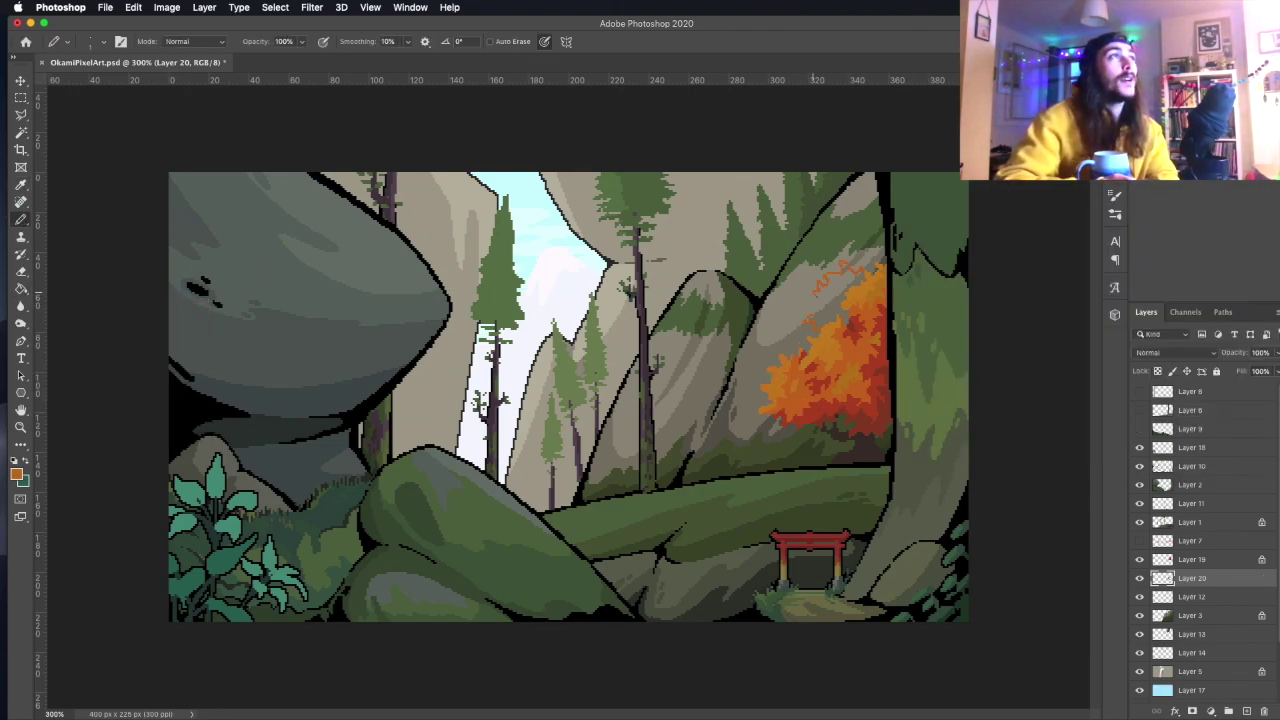
pyautogui.click(16, 474)
pyautogui.click(816, 316)
pyautogui.press('Return')
pyautogui.click(20, 289)
# Pick a darker red-brown from the artwork for shading the foliage.
pyautogui.keyDown('alt'); pyautogui.click(846, 328); pyautogui.keyUp('alt')
pyautogui.press('b')
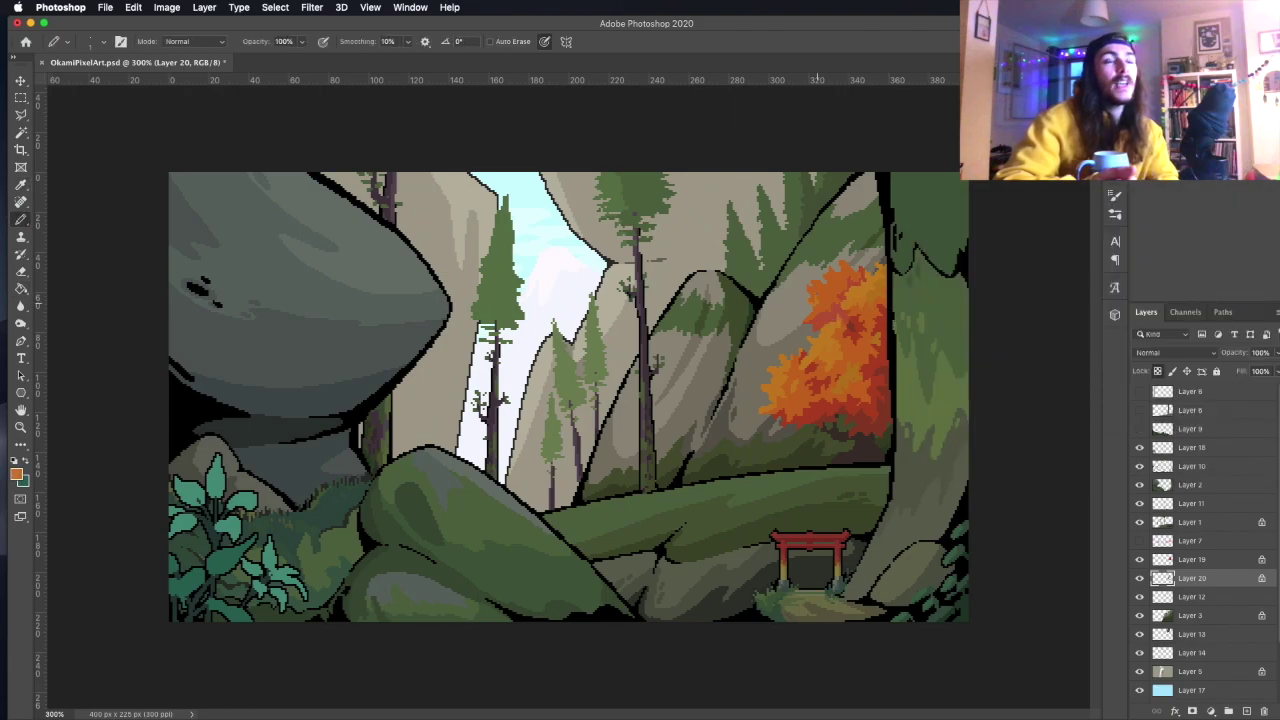
pyautogui.click(818, 285)
pyautogui.press('Return')
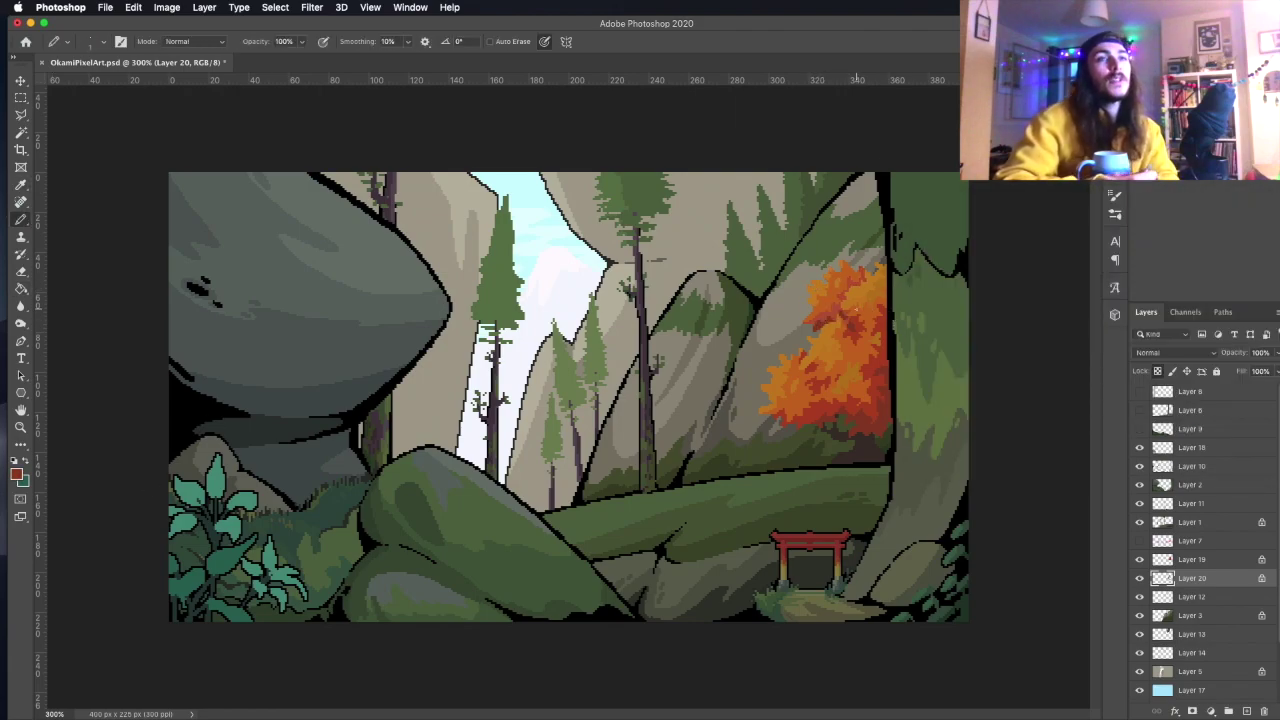
pyautogui.click(843, 440)
pyautogui.press('Return')
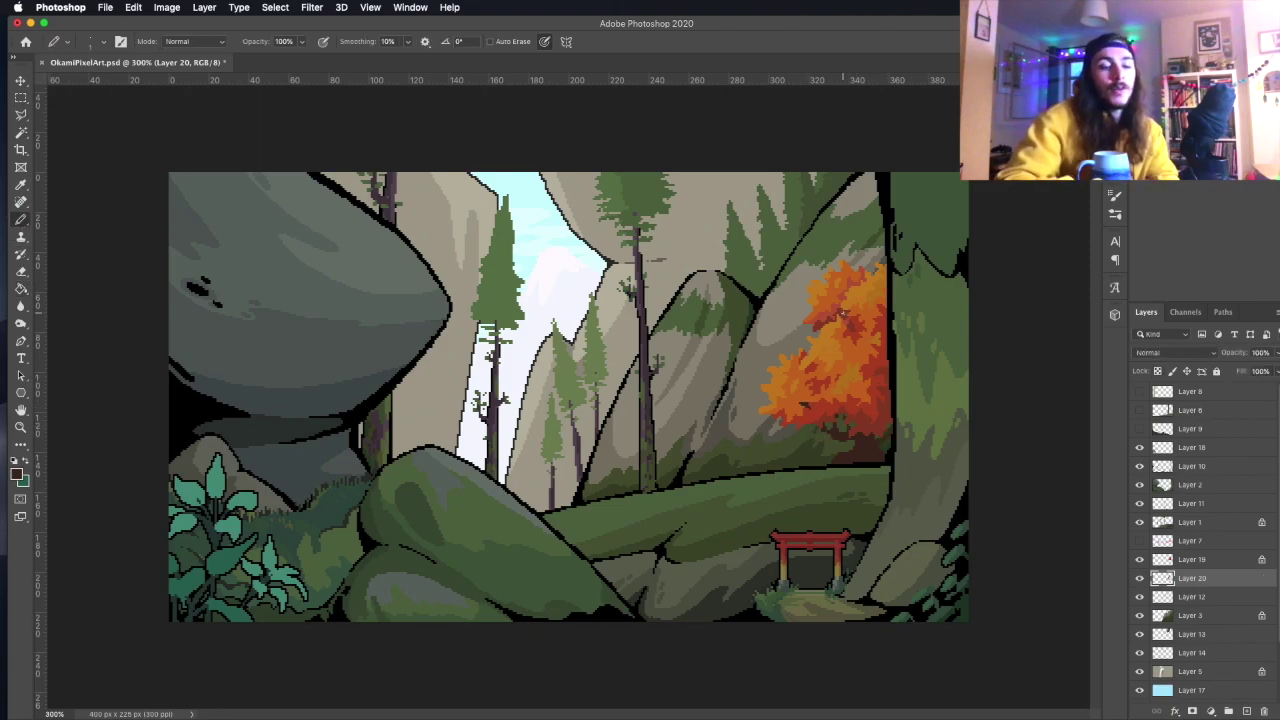
# Touch up the Layer 19 and Layer 20 foliage, then add a layer for fallen leaves.
pyautogui.hotkey('alt', ']')
pyautogui.click(21, 289)
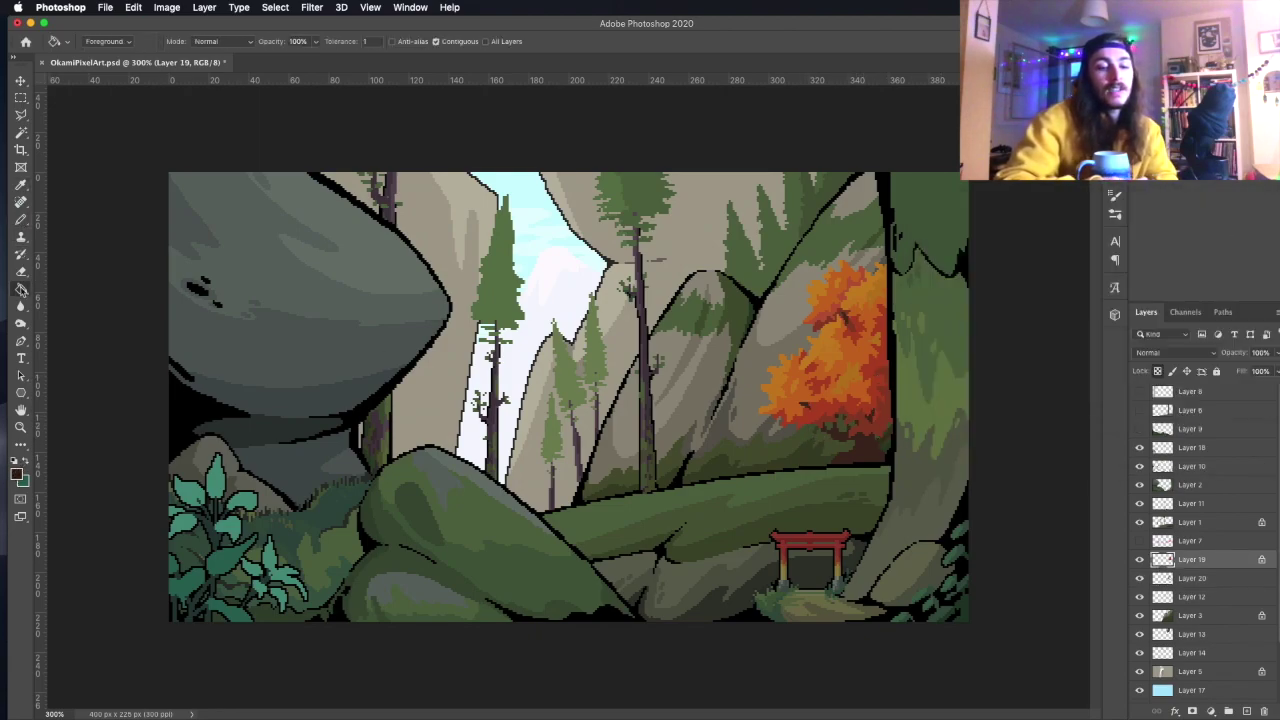
pyautogui.hotkey('alt', '[')
pyautogui.click(21, 220)
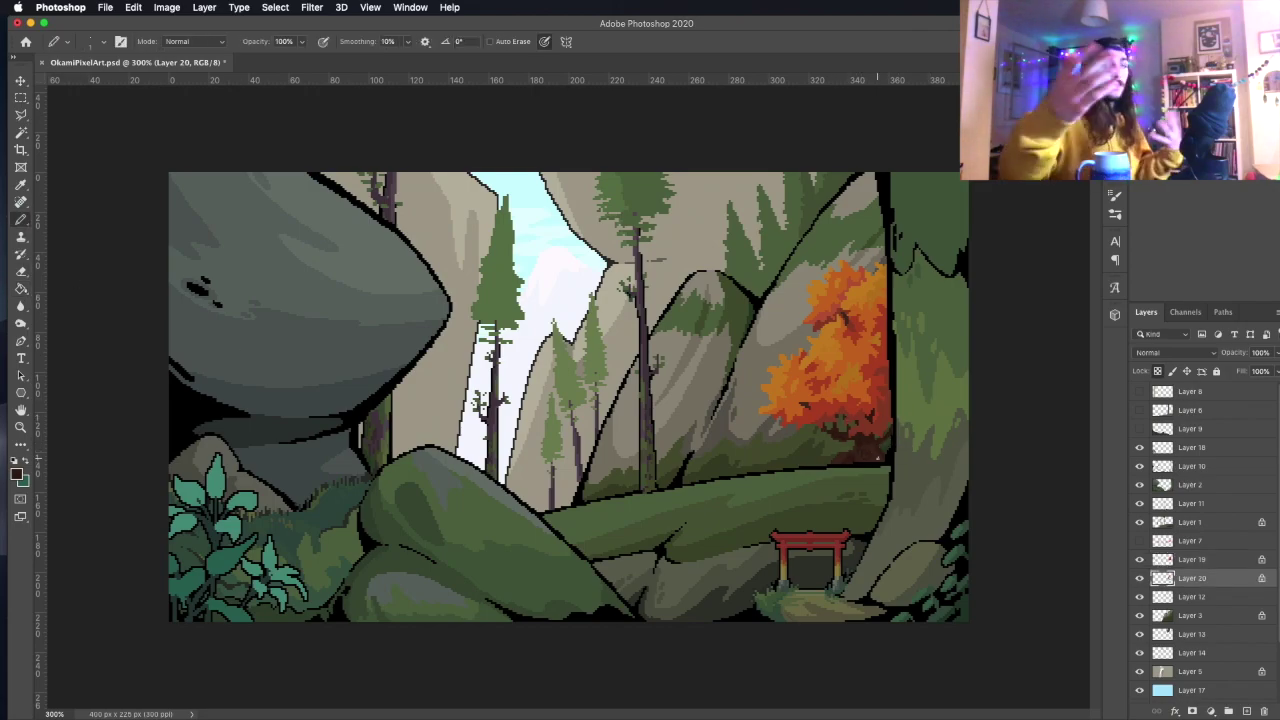
pyautogui.hotkey('ctrl', 'shift', 'alt', 'n')
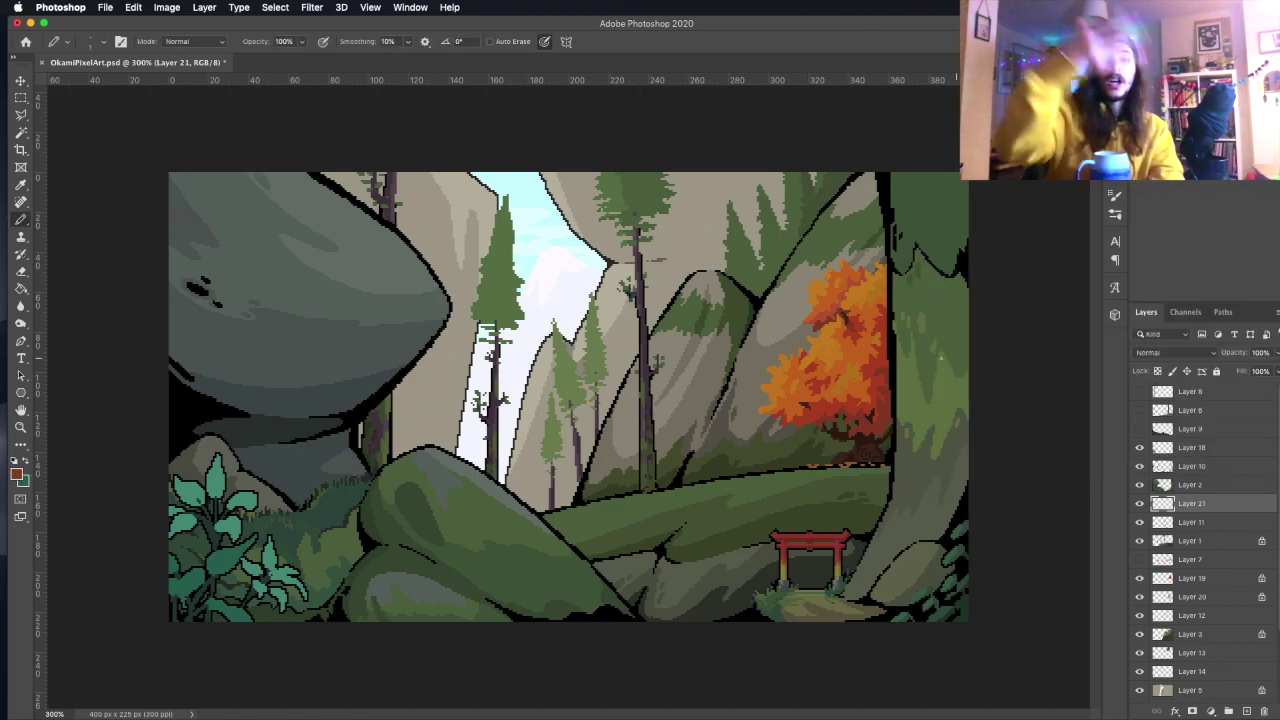
# Move the new leaf layer below Layer 11 with orange as the colour, then select Layer 13.
pyautogui.hotkey('ctrl', '[')
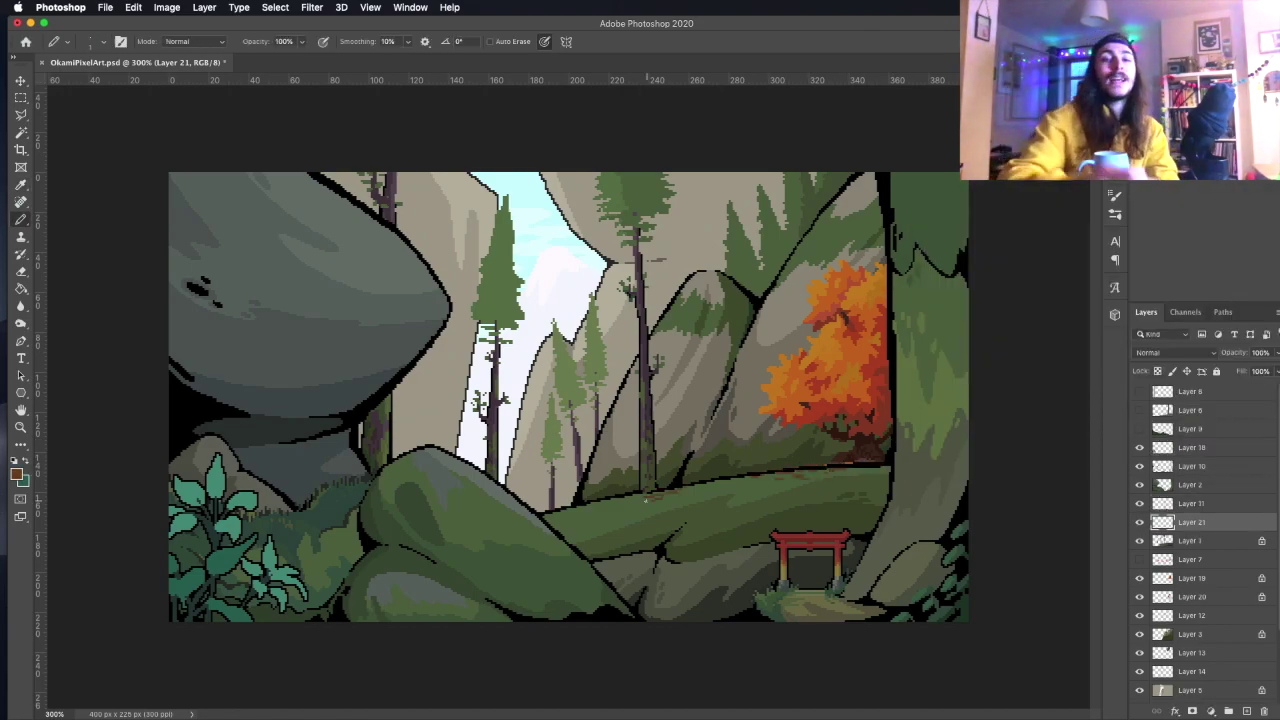
pyautogui.click(28, 461)
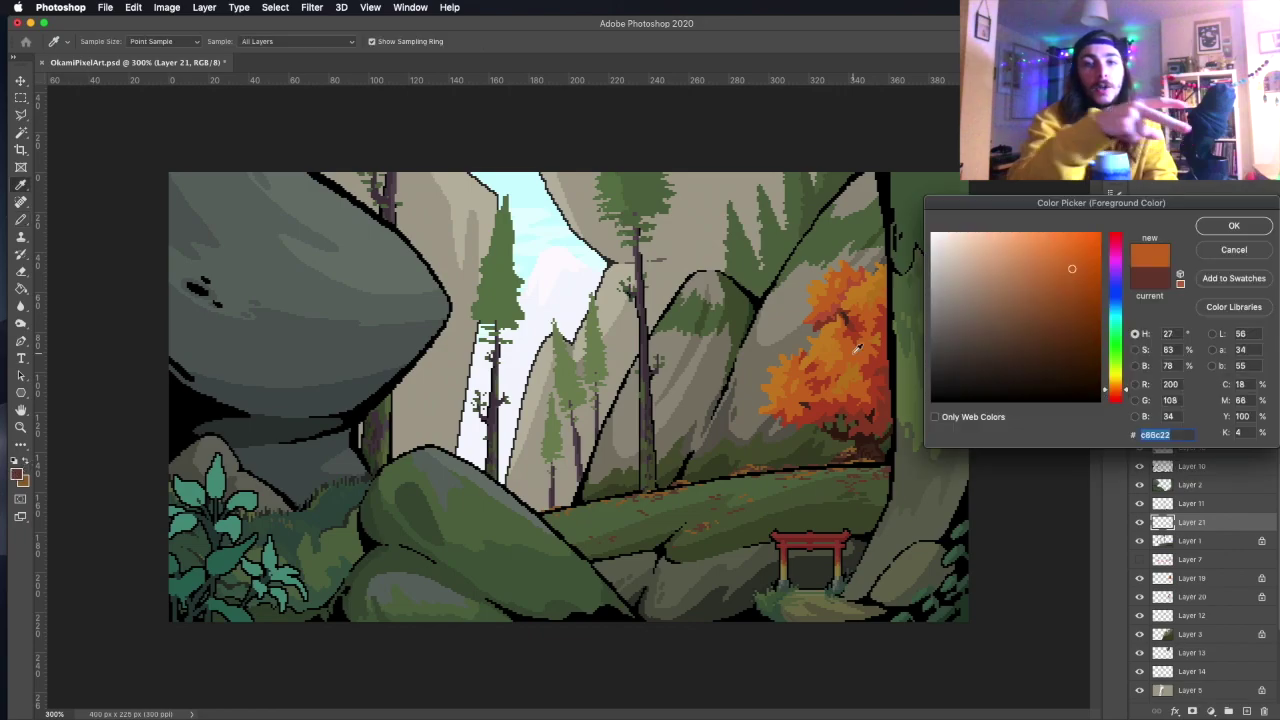
pyautogui.keyDown('ctrl'); pyautogui.click(438, 500); pyautogui.keyUp('ctrl')
# Paint orange-brown bushes near the central tree trunks, resampling brown from the artwork.
pyautogui.moveTo(470, 422)
pyautogui.mouseDown()
pyautogui.moveTo(524, 494)
pyautogui.moveTo(486, 470)
pyautogui.mouseUp()
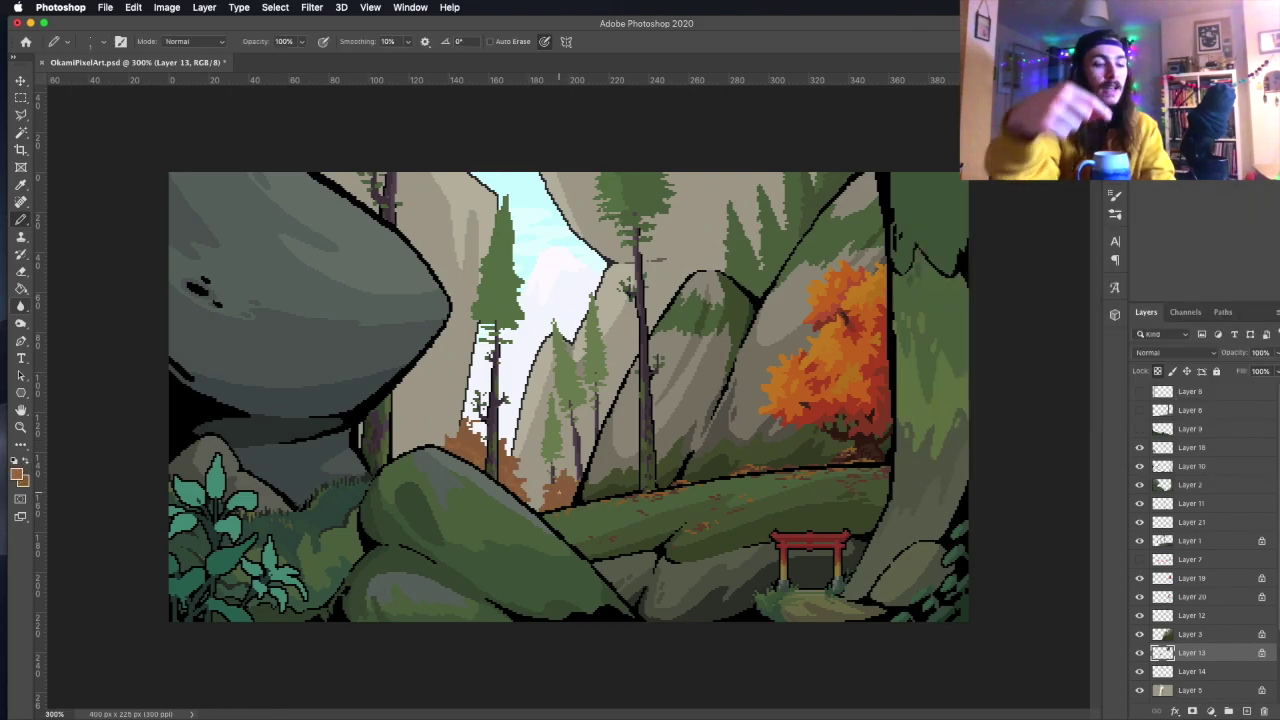
pyautogui.press('g')
pyautogui.press('b')
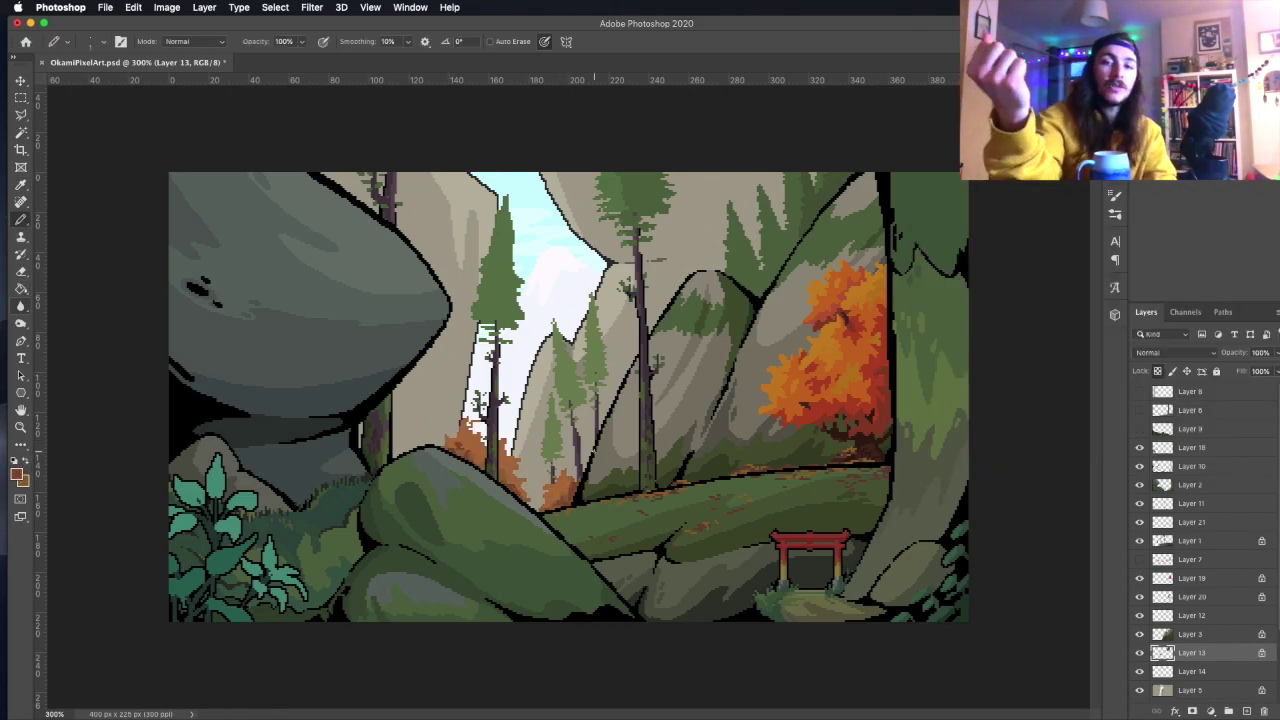
pyautogui.press('i')
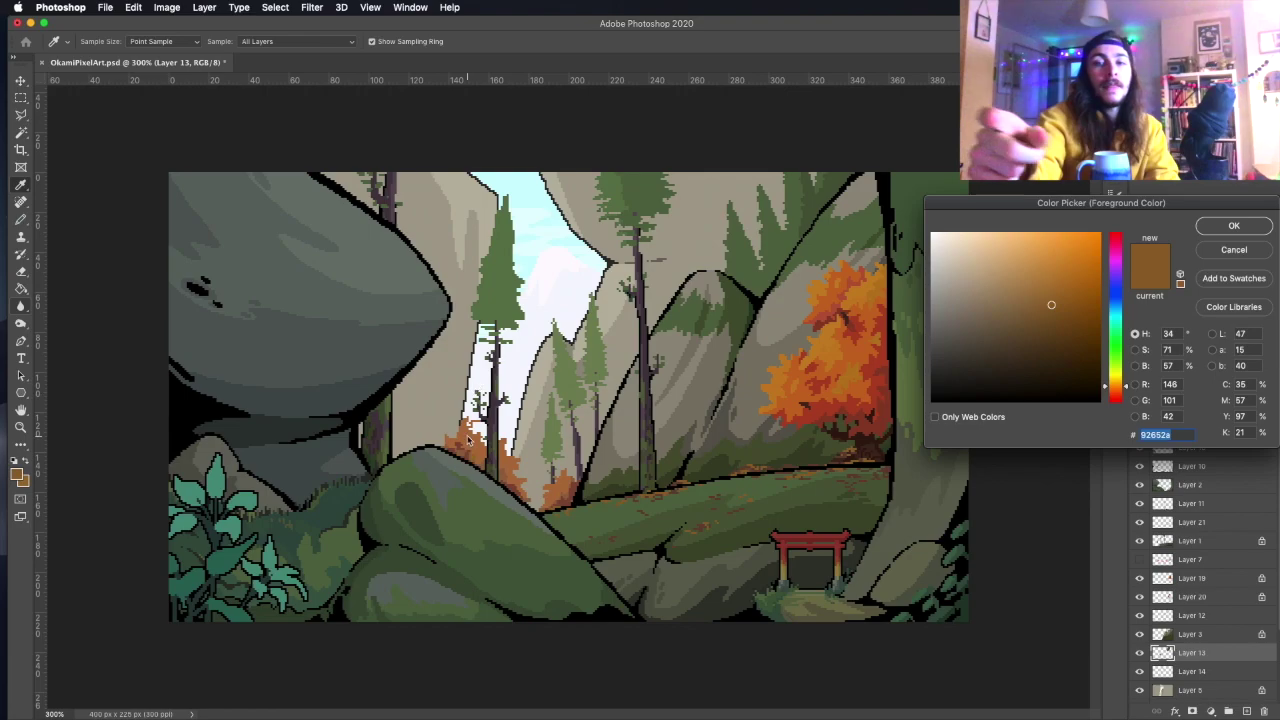
pyautogui.press('b')
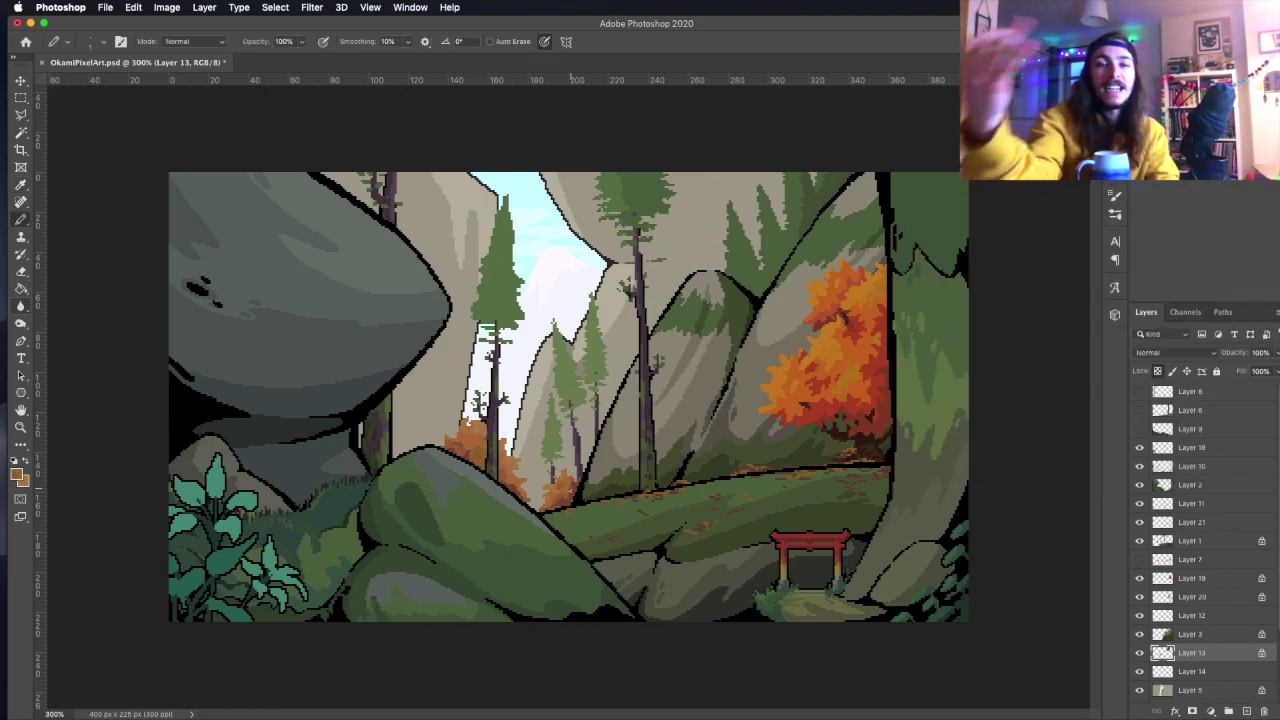
pyautogui.press('i')
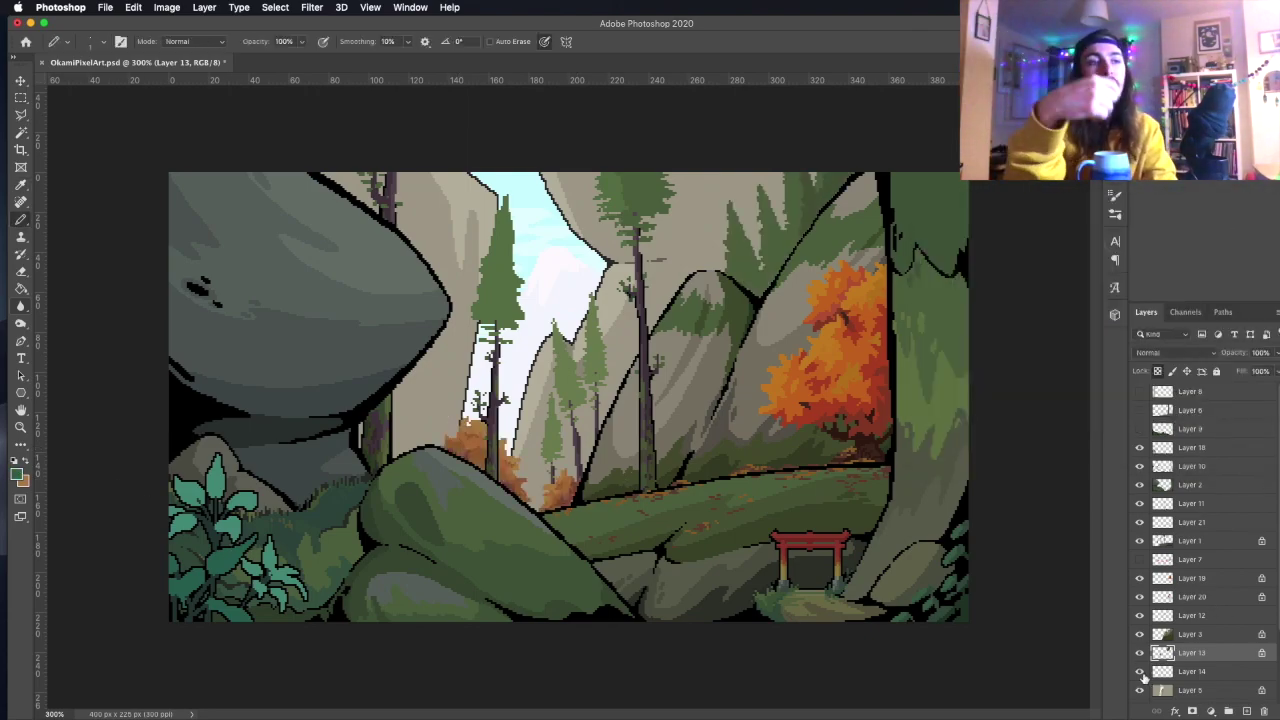
# Select the Layer 19 canopy with the Magic Wand and stroke a dark outline onto new Layer 22.
pyautogui.press('w')
pyautogui.click(1190, 578)
pyautogui.click(768, 297)
pyautogui.hotkey('ctrl', 'shift', 'i')
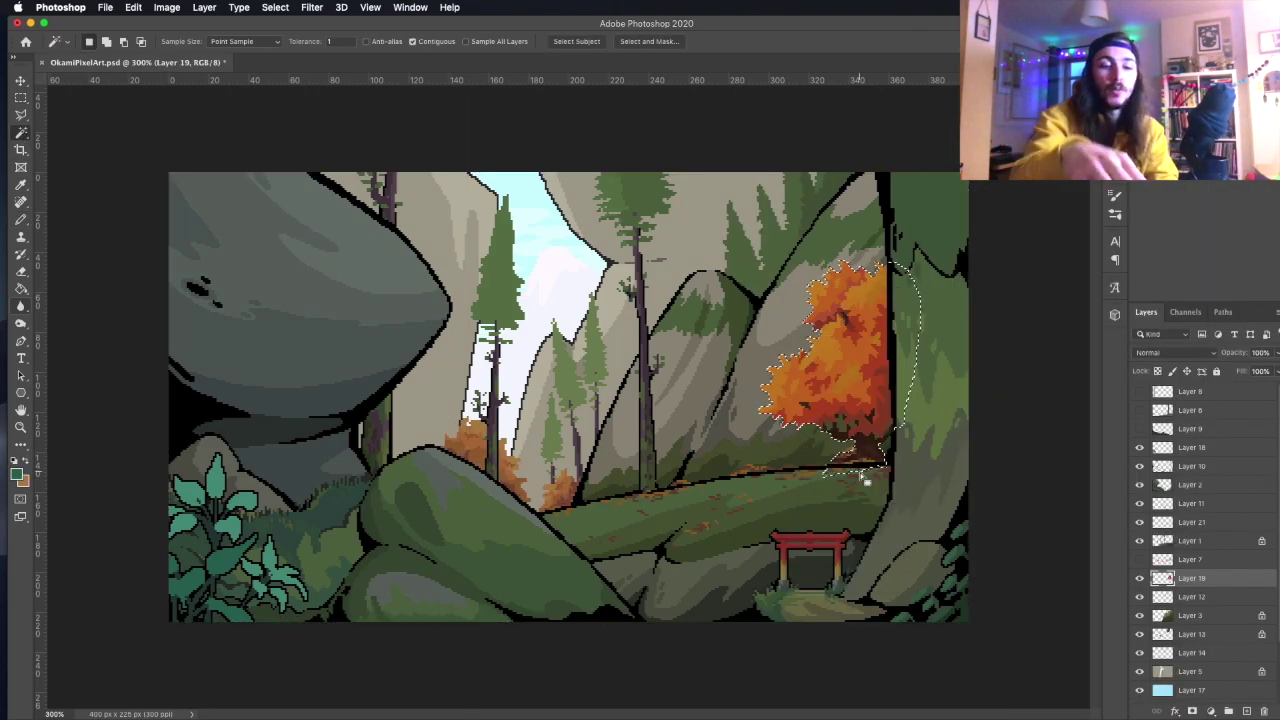
pyautogui.hotkey('ctrl', 'alt', 'shift', 'n')
pyautogui.press('b')
pyautogui.click(167, 7)
pyautogui.hotkey('ctrl', 'd')
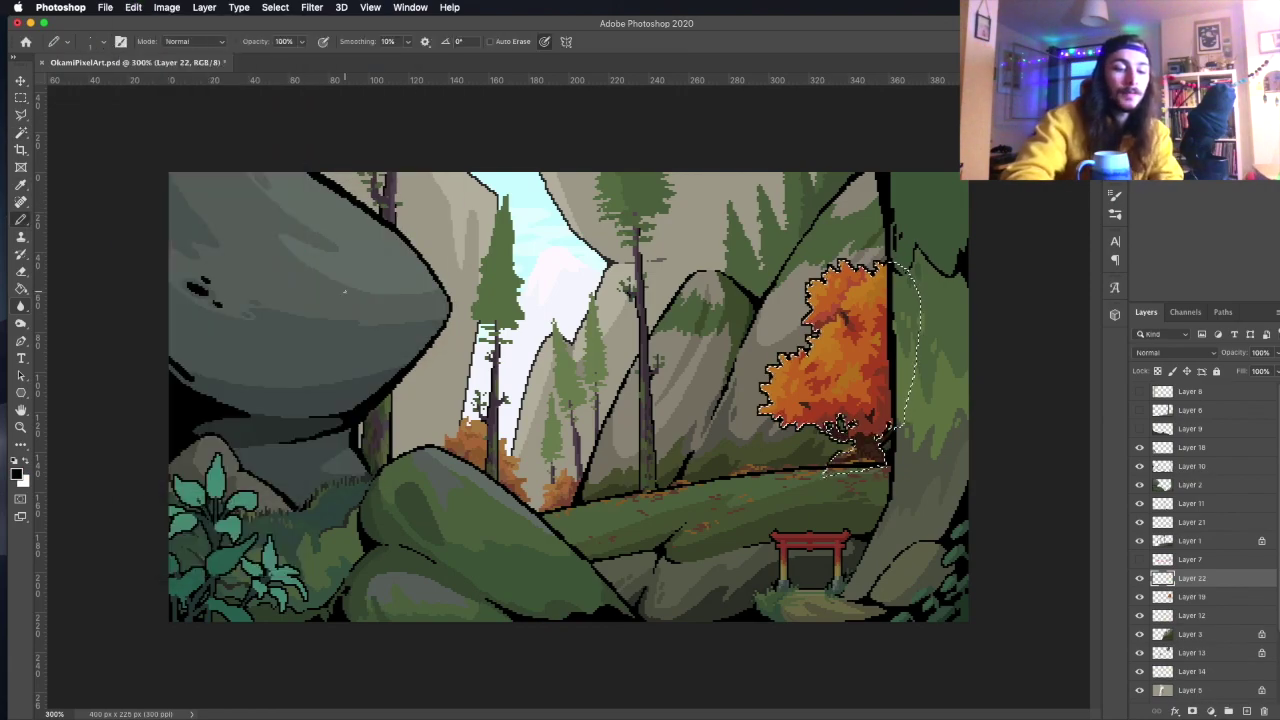
# Erase stray pixels and draw a dark trunk under the orange tree.
pyautogui.press('e')
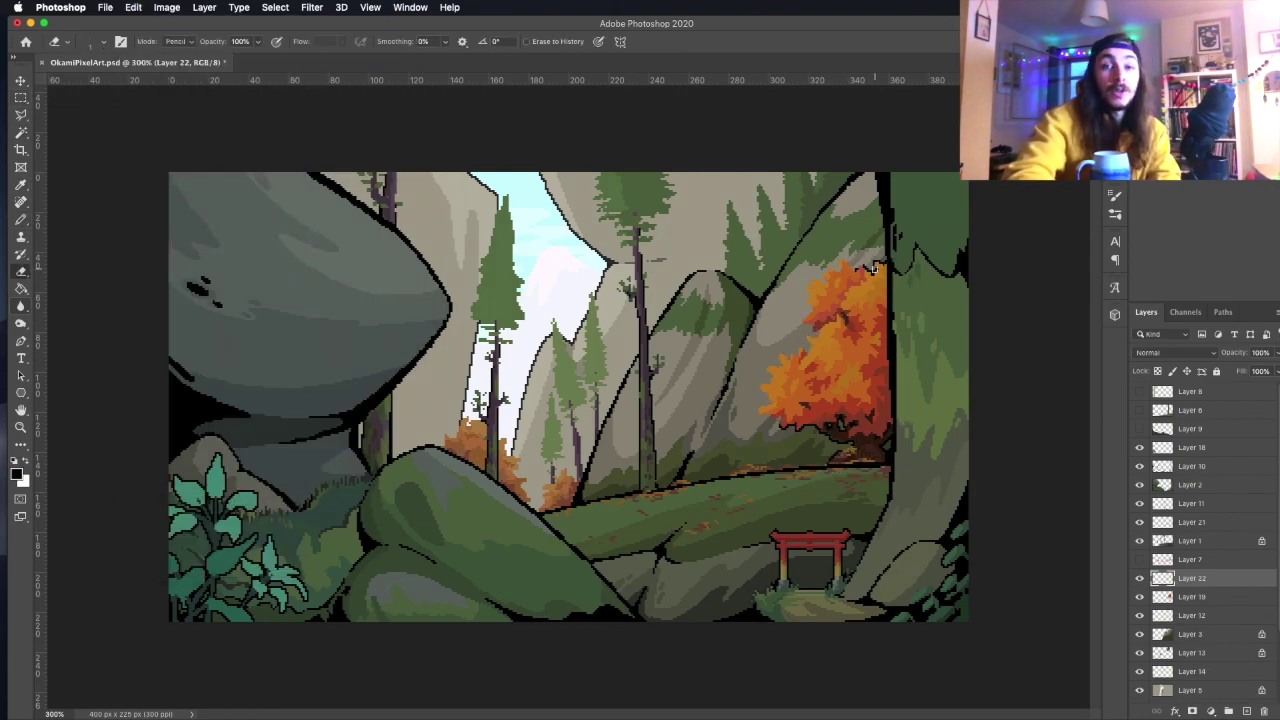
pyautogui.press('b')
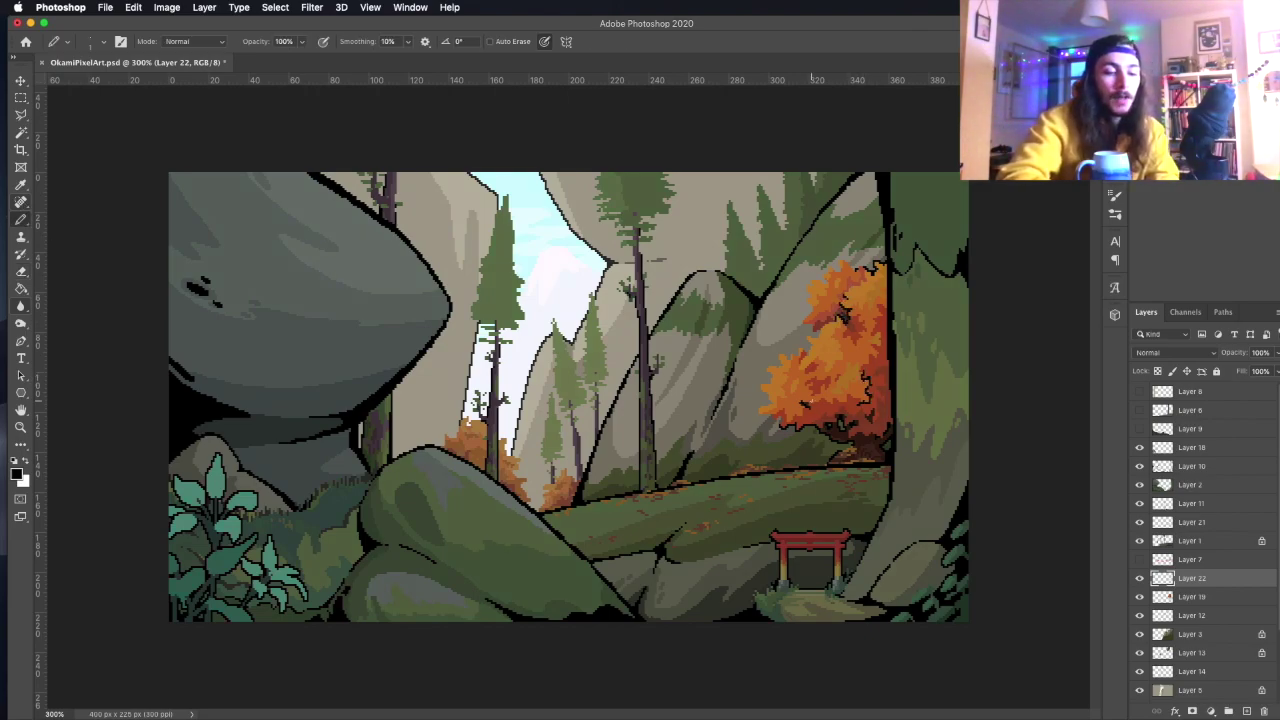
pyautogui.moveTo(810, 402); pyautogui.dragTo(804, 416)
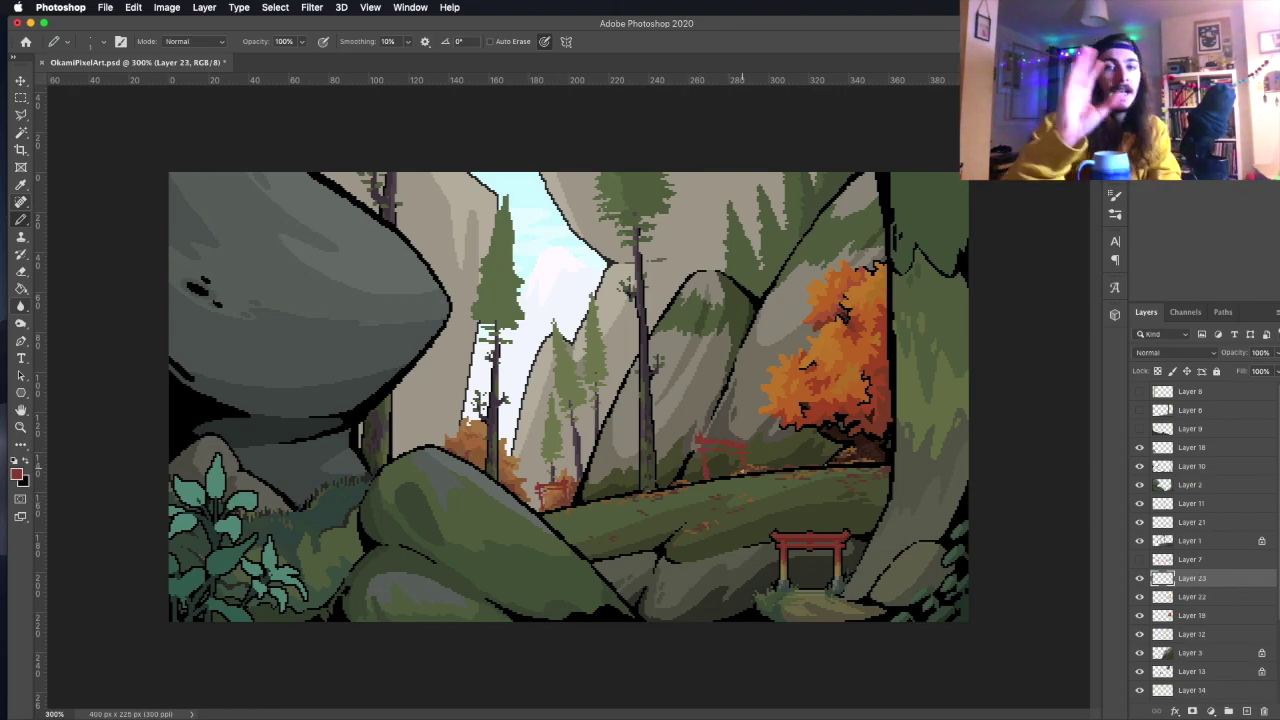
# Lock the gate layer's transparent pixels and fill the upper torii gate solid red.
pyautogui.press('e')
pyautogui.press('b')
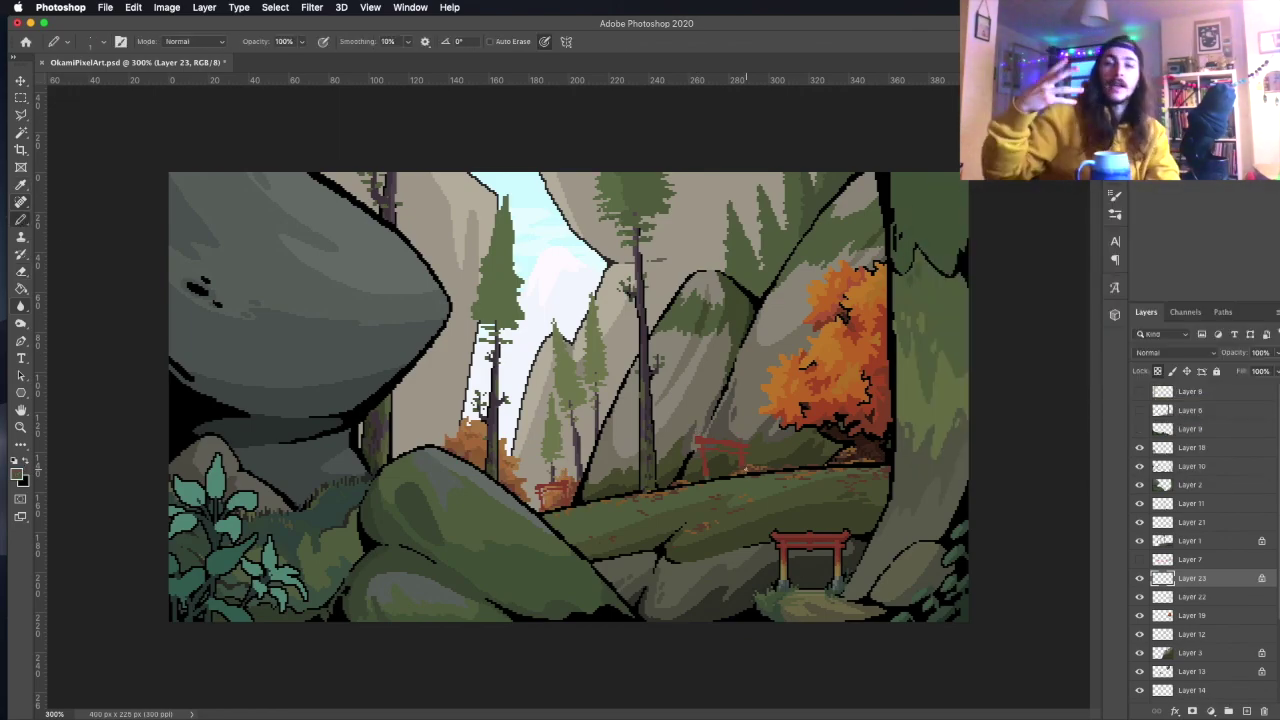
pyautogui.press('/')
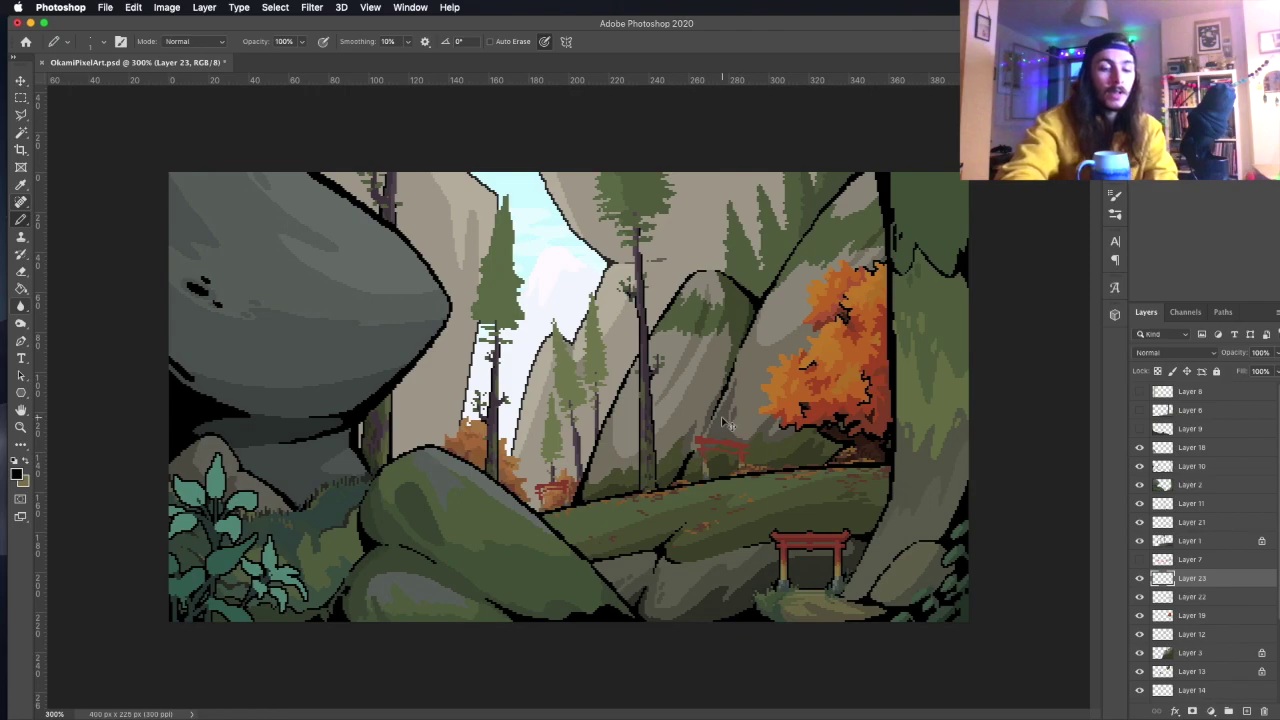
pyautogui.click(204, 7)
pyautogui.click(160, 314)
pyautogui.click(349, 294)
# Set red as the painting colour and return to the Pencil.
pyautogui.click(15, 474)
pyautogui.press('Return')
pyautogui.press('g')
pyautogui.click(15, 474)
pyautogui.click(567, 479)
pyautogui.press('Return')
pyautogui.press('b')
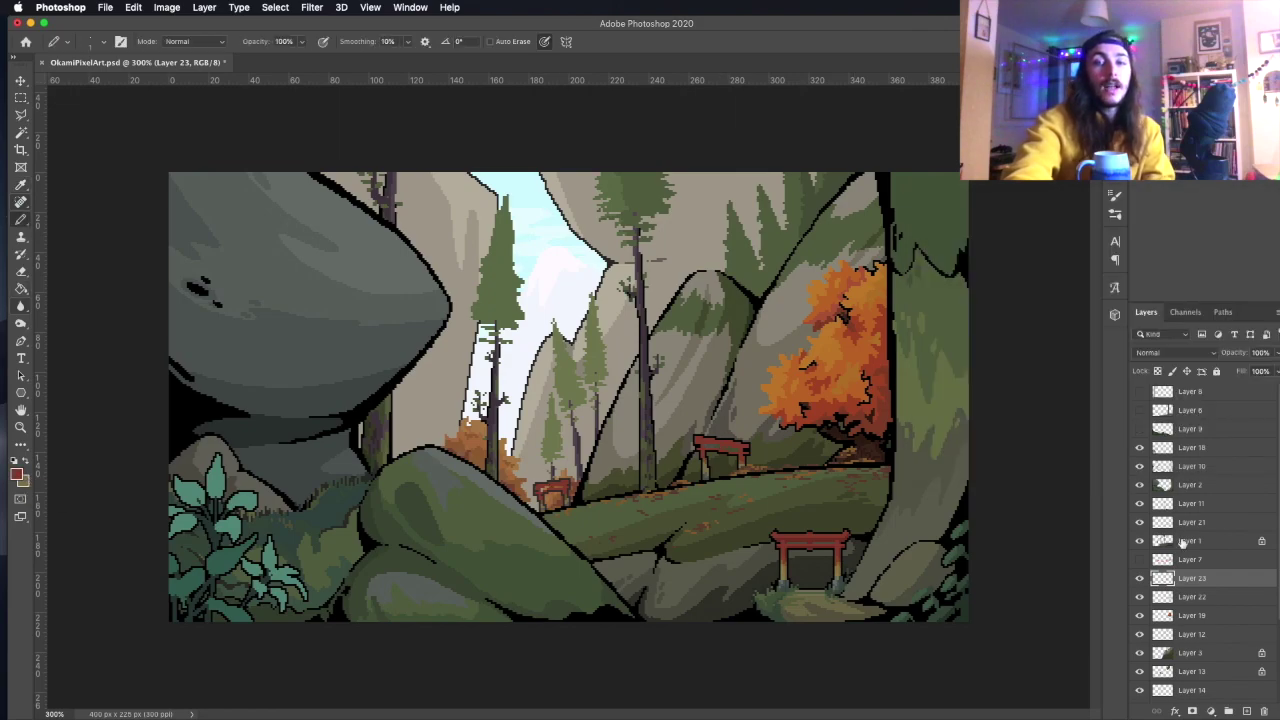
# Fill the waterfall column with teal, move its layer behind the rocks and set Hard Light.
pyautogui.press('x')
pyautogui.press('g')
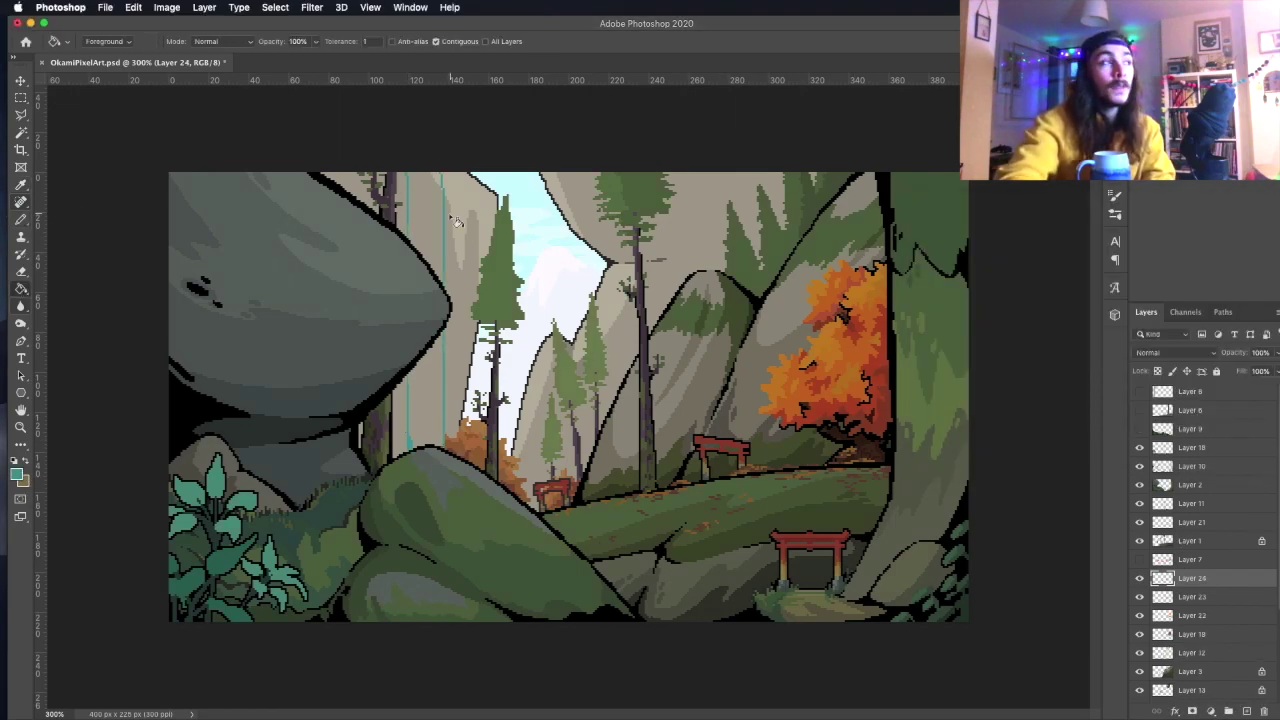
pyautogui.click(420, 400)
pyautogui.hotkey('ctrl', '[')
pyautogui.hotkey('ctrl', '[')
pyautogui.hotkey('ctrl', '[')
pyautogui.press('v')
pyautogui.press('b')
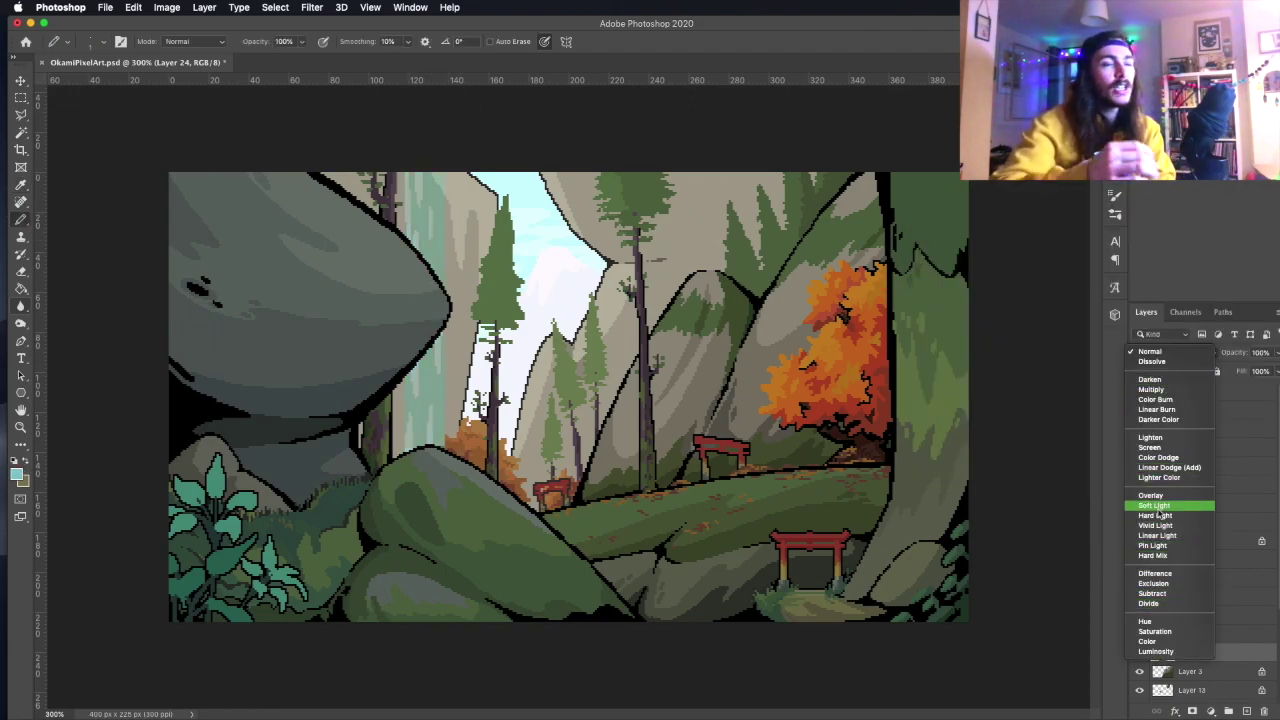
pyautogui.hotkey('shift', 'alt', 'h')
# Adjust the pencil size in the brush options.
pyautogui.click(90, 41)
pyautogui.click(90, 41)
pyautogui.click(90, 41)
pyautogui.click(90, 41)
pyautogui.click(90, 41)
pyautogui.press('Return')
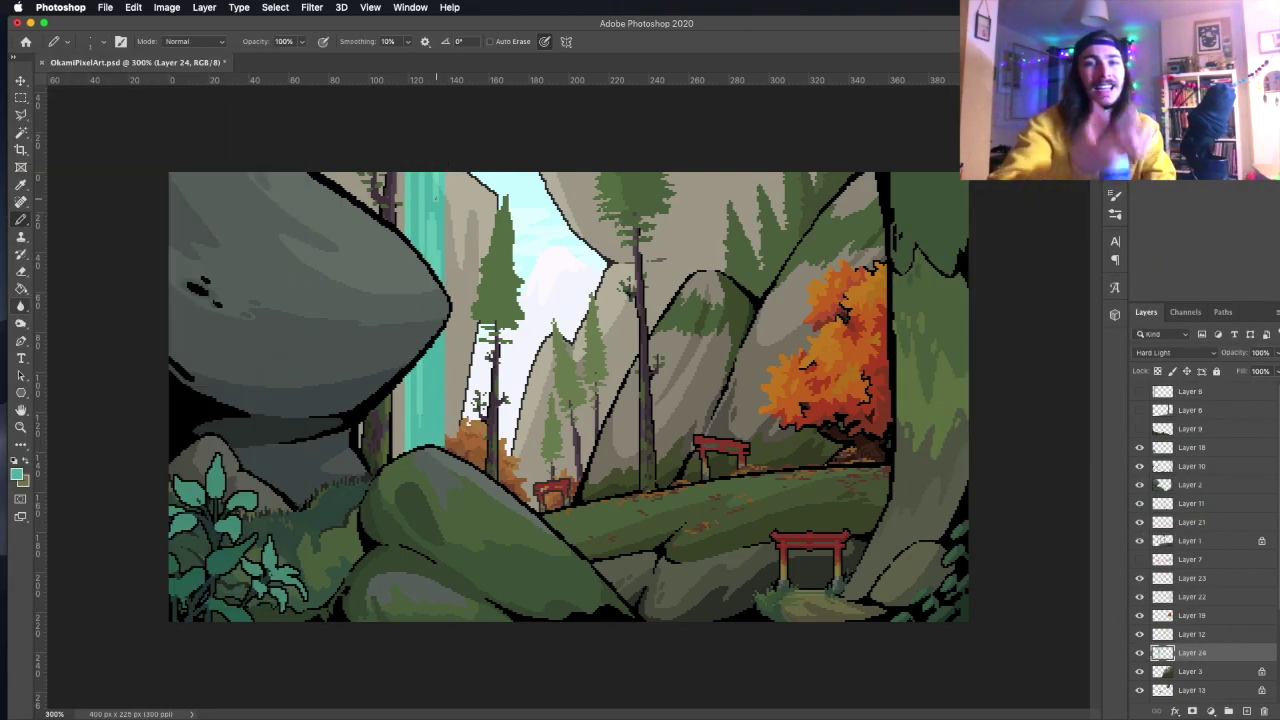
# Copy the teal column onto a new layer set to Screen at 59% opacity.
pyautogui.press('m')
pyautogui.moveTo(404, 172); pyautogui.dragTo(447, 622)
pyautogui.hotkey('ctrl', 'j')
pyautogui.click(1175, 352)
pyautogui.click(1152, 447)
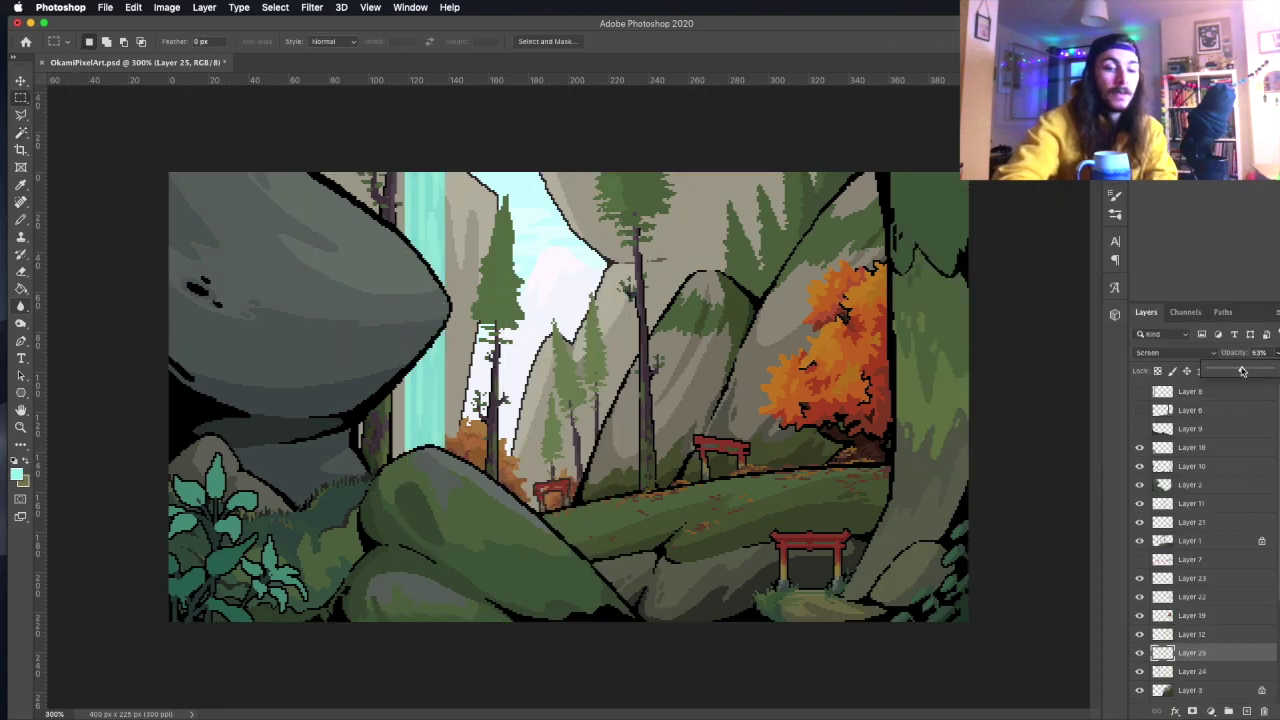
pyautogui.press('5')
pyautogui.press('9')
pyautogui.press('v')
pyautogui.scroll(-2, 1200, 640)
pyautogui.press('b')
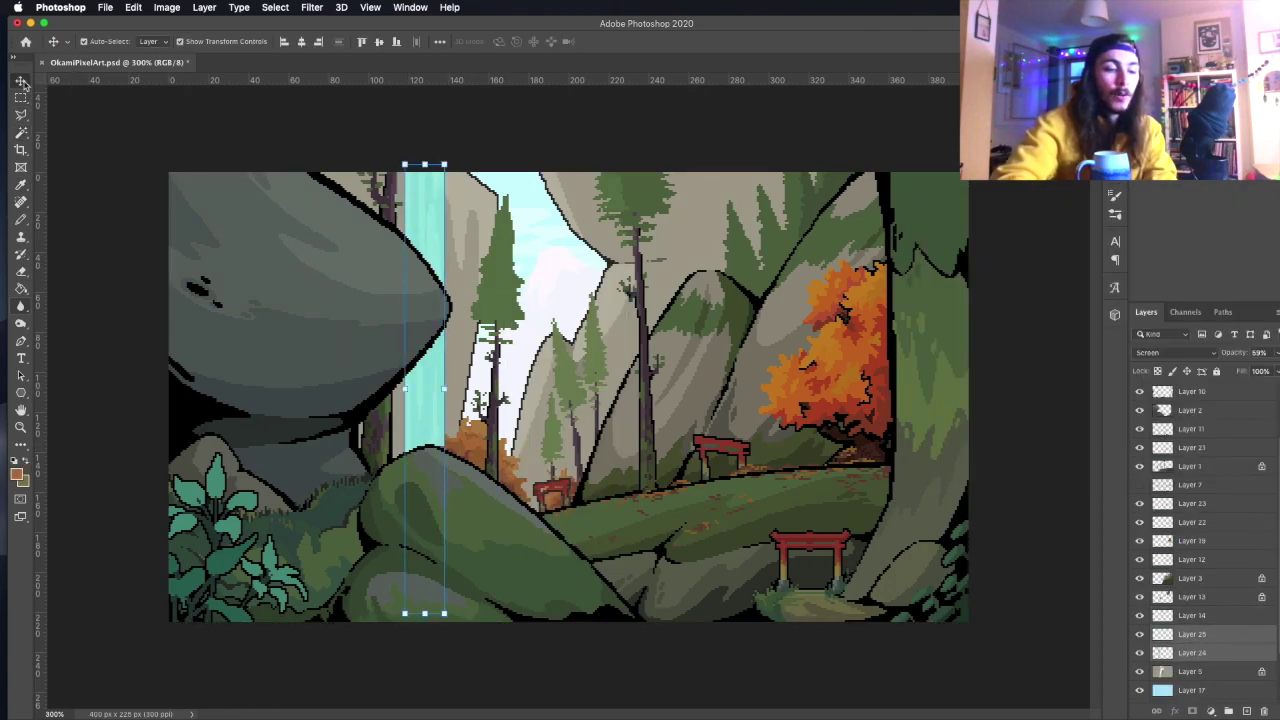
# Make waterfall Layer 24 the working layer and browse the dodge, burn and blur tools.
pyautogui.click(1170, 596)
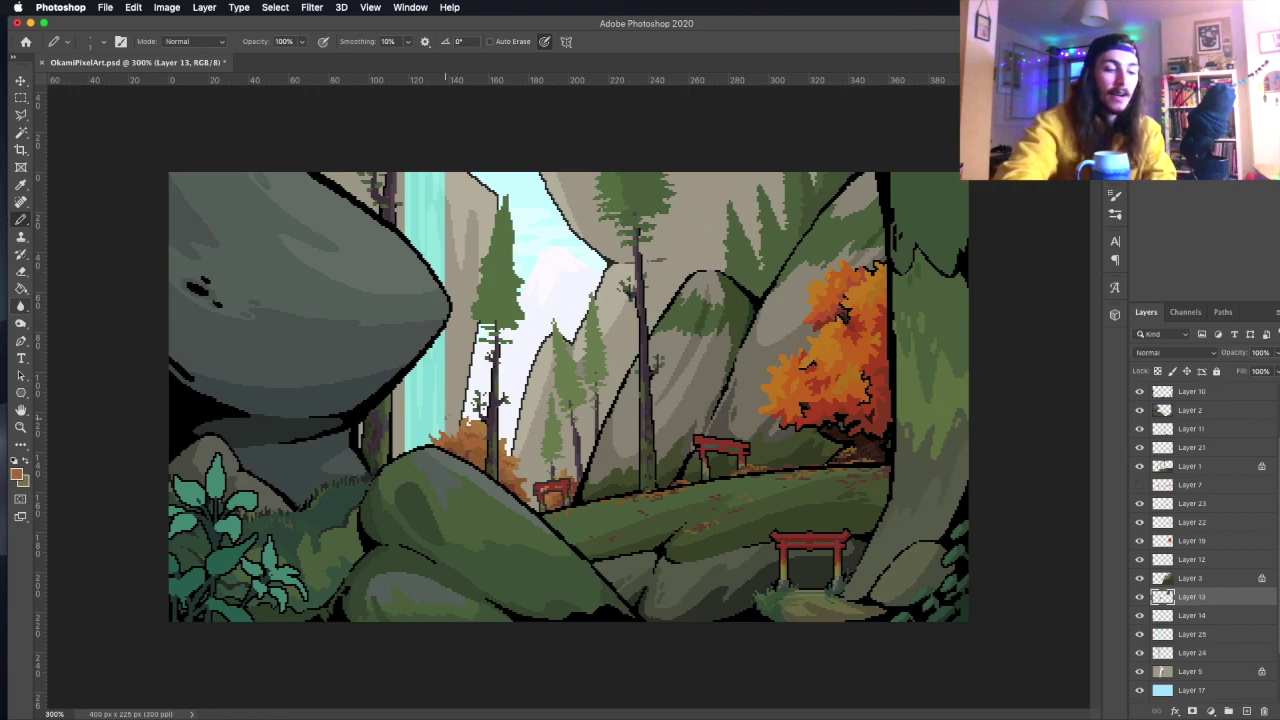
pyautogui.click(1190, 652)
pyautogui.click(312, 7)
pyautogui.click(20, 323)
pyautogui.click(312, 7)
pyautogui.click(20, 323)
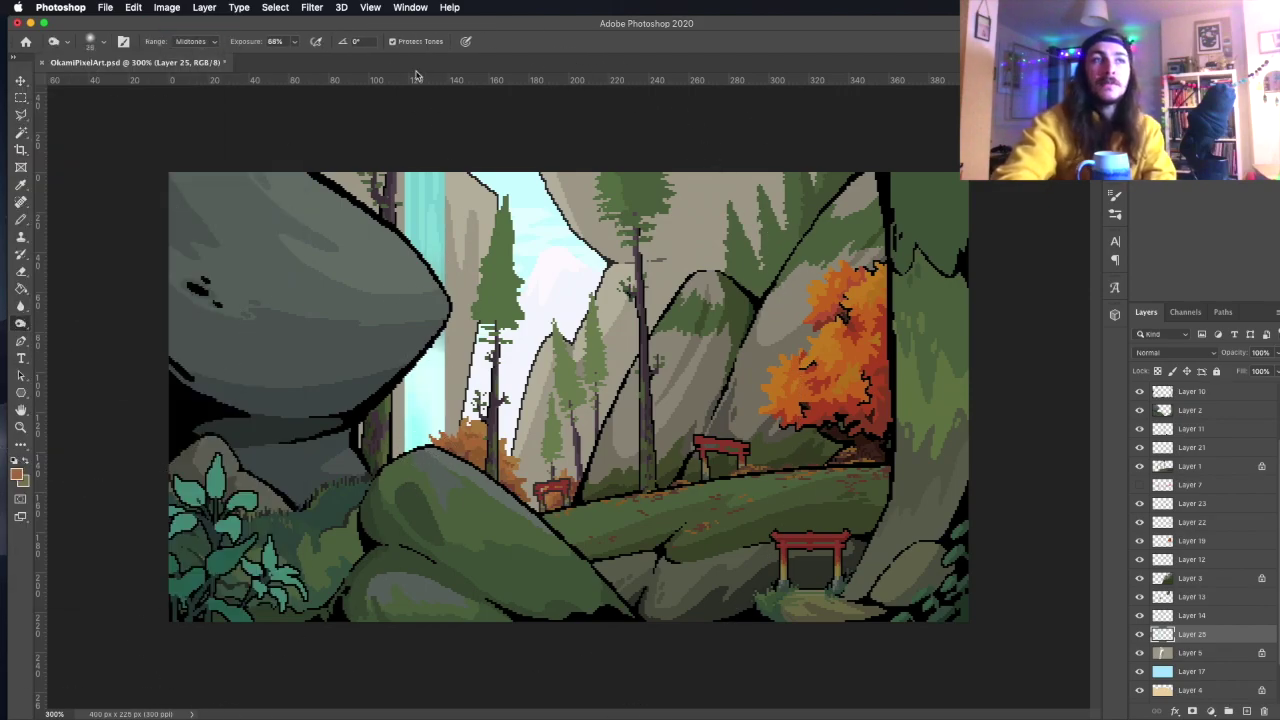
pyautogui.click(340, 7)
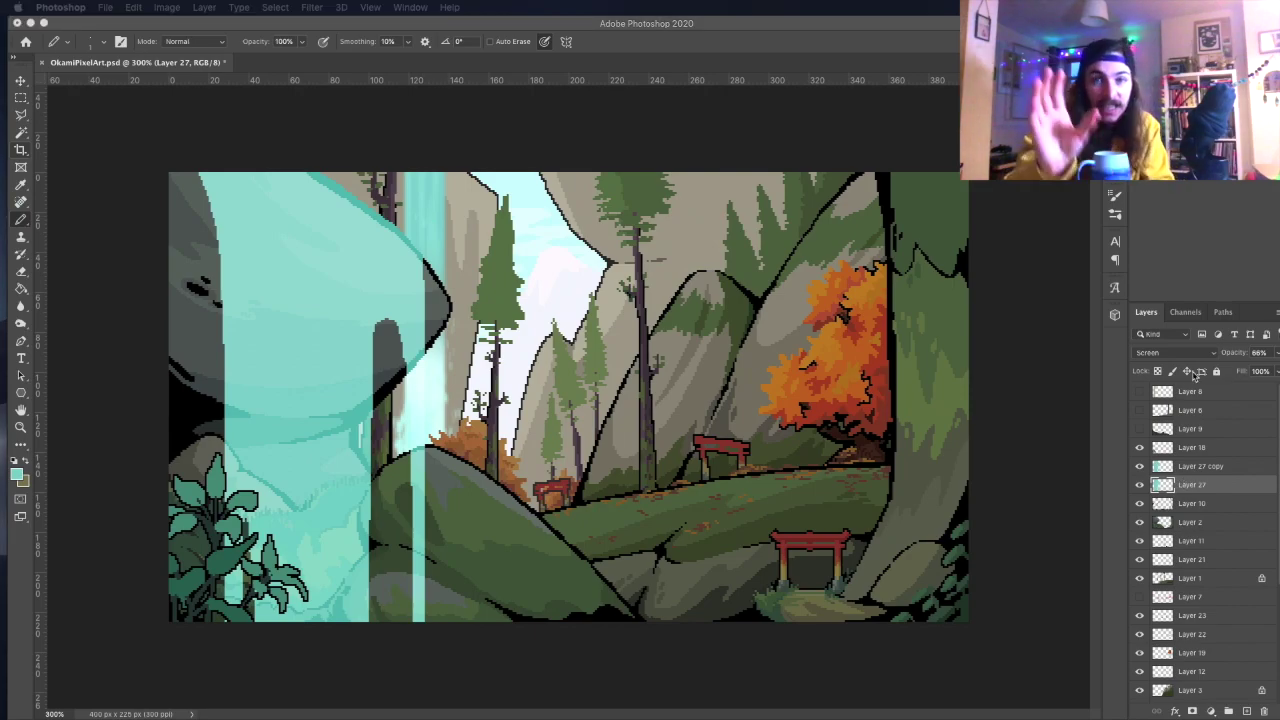
# Undo the last two shading changes on the waterfall.
pyautogui.hotkey('ctrl', 'z')
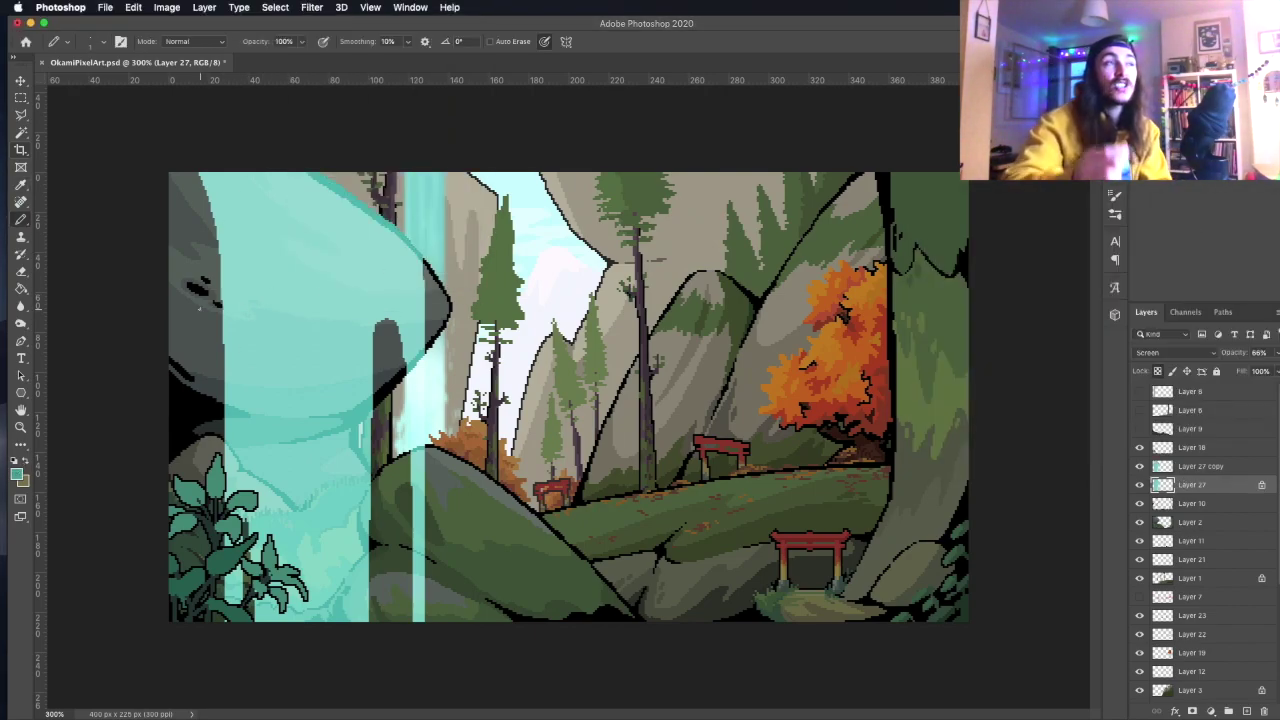
pyautogui.hotkey('ctrl', 'z')
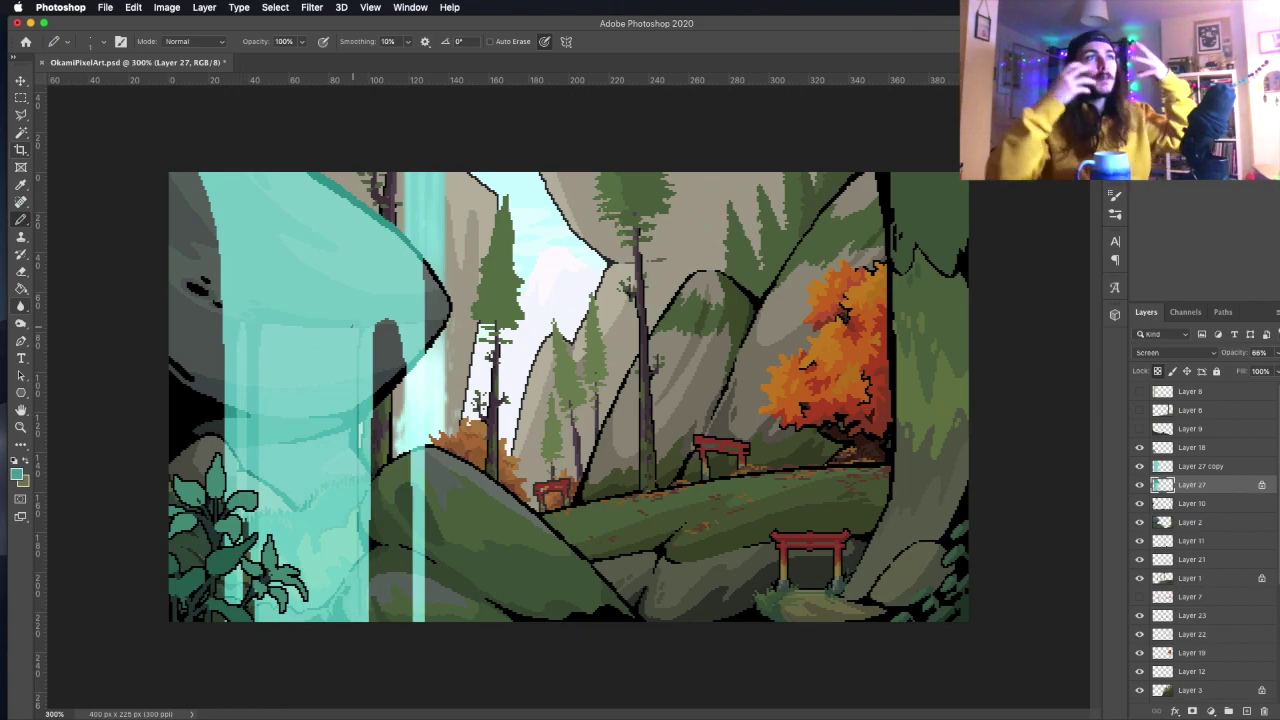
# On a new layer, draw thin light foam streaks and highlights down the waterfall.
pyautogui.hotkey('ctrl', 'shift', 'alt', 'n')
pyautogui.moveTo(282, 492)
pyautogui.mouseDown()
pyautogui.moveTo(282, 304)
pyautogui.moveTo(290, 550)
pyautogui.mouseUp()
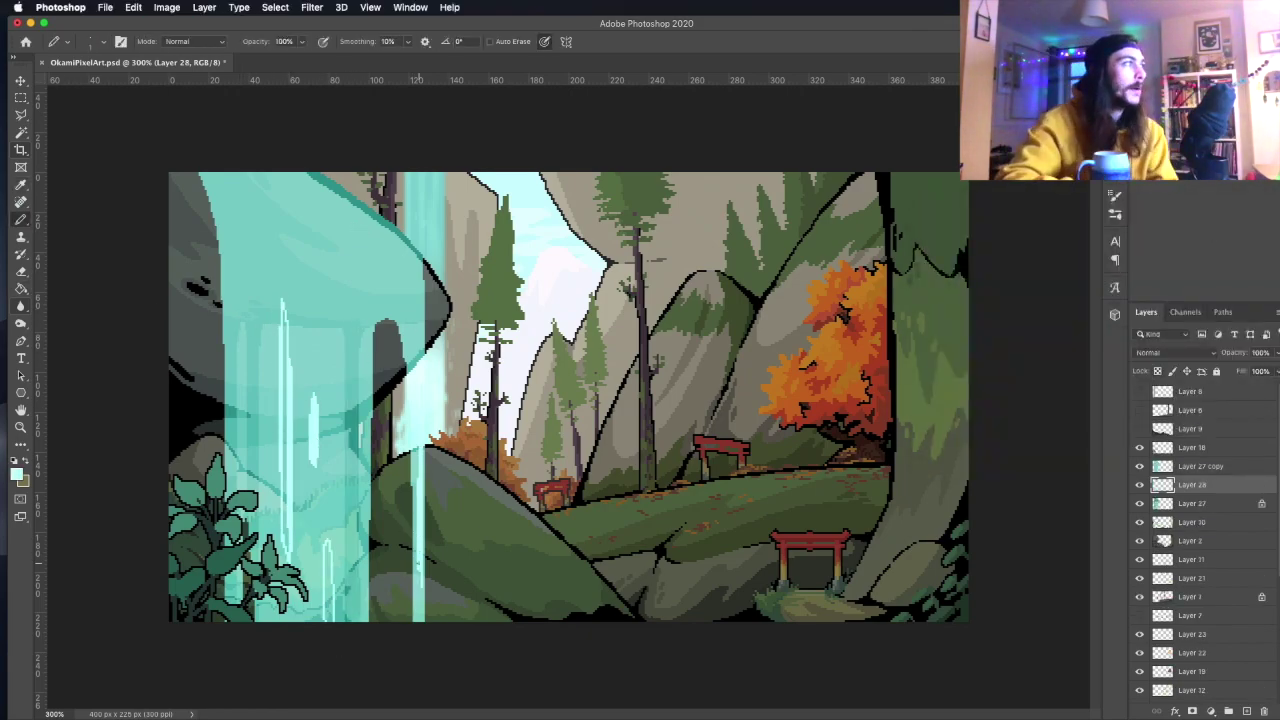
pyautogui.moveTo(324, 290); pyautogui.dragTo(332, 272)
pyautogui.moveTo(402, 298)
pyautogui.mouseDown()
pyautogui.moveTo(416, 264)
pyautogui.moveTo(388, 280)
pyautogui.mouseUp()
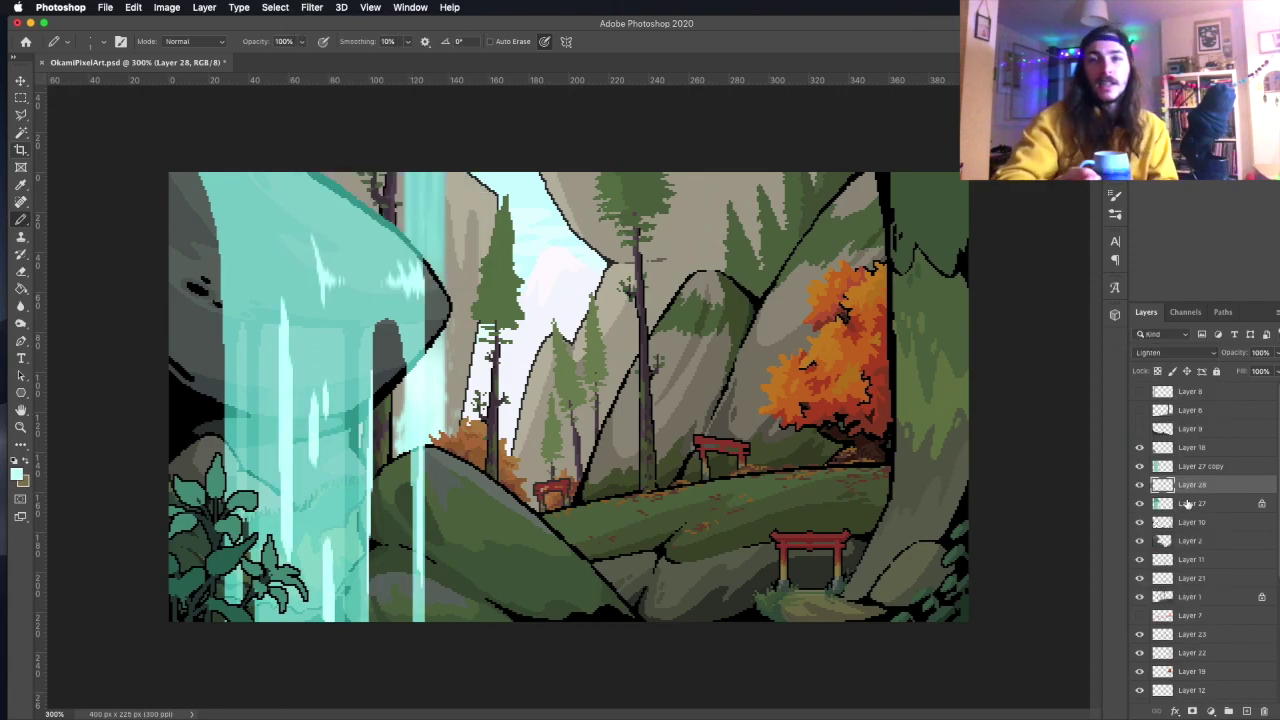
pyautogui.rightClick(91, 84)
pyautogui.press('Escape')
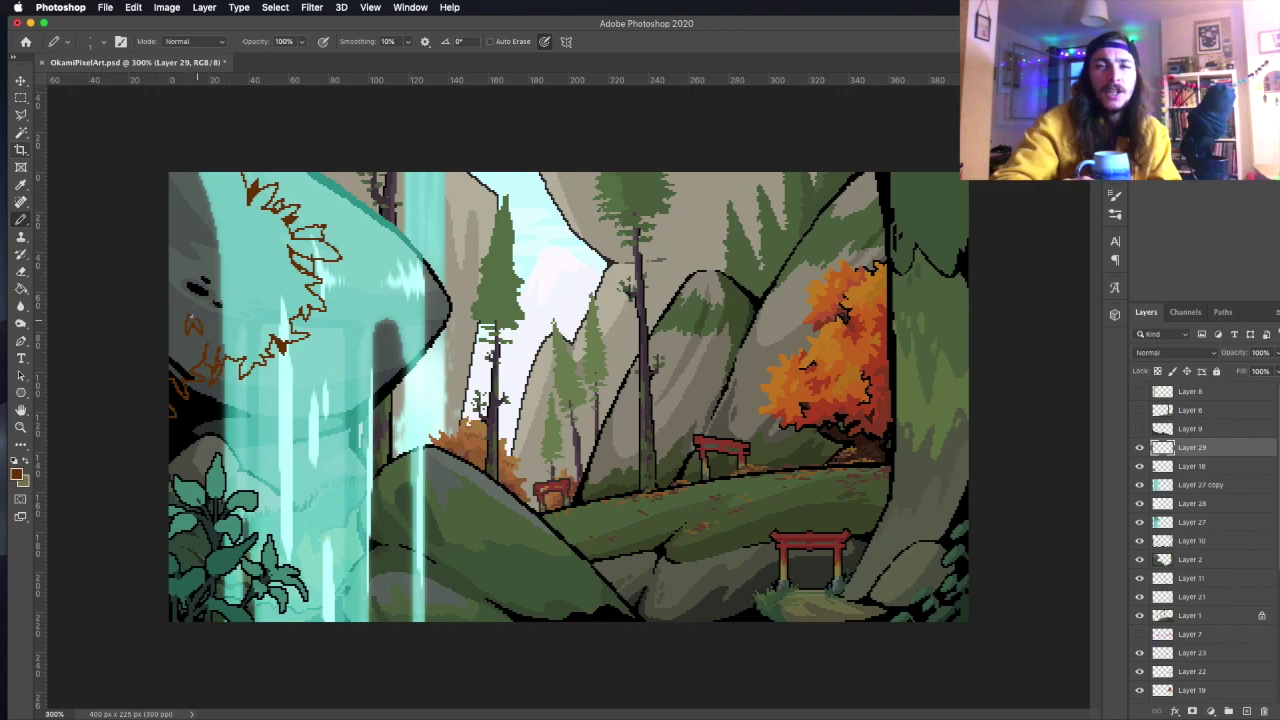
# Hide the brown foliage fill layer.
pyautogui.press('g')
pyautogui.click(309, 249)
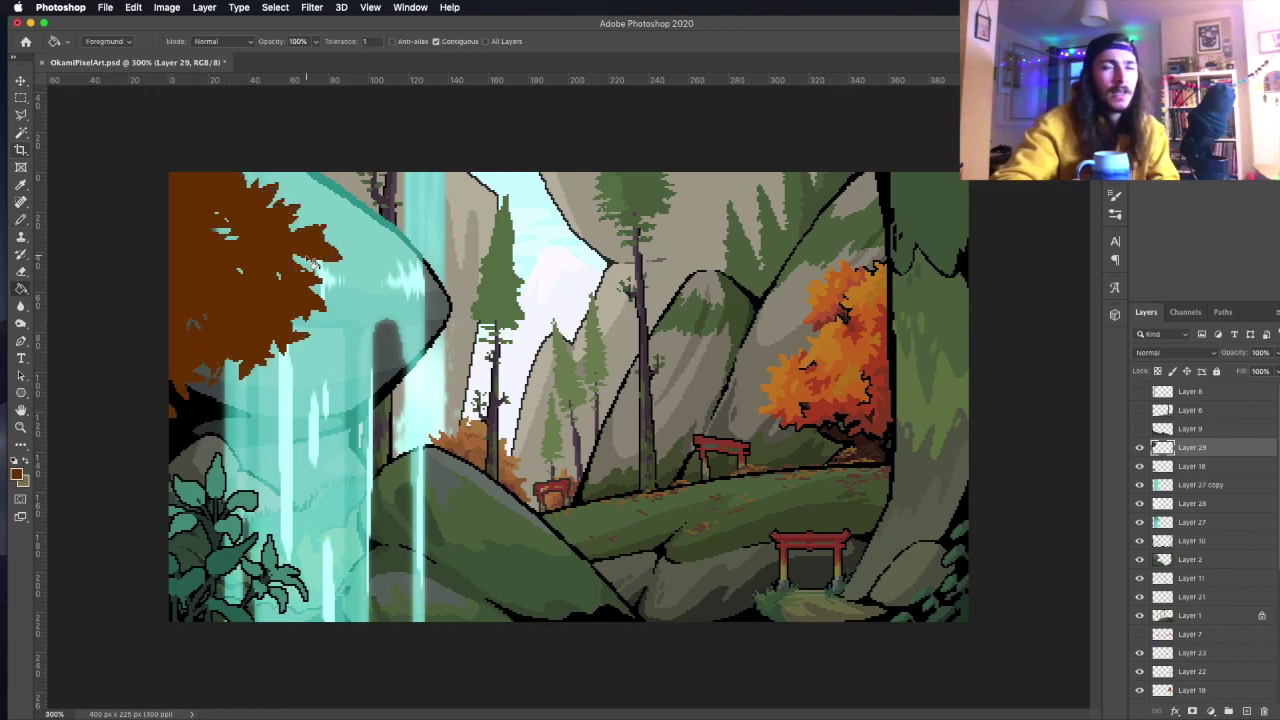
pyautogui.press('v')
pyautogui.click(1139, 447)
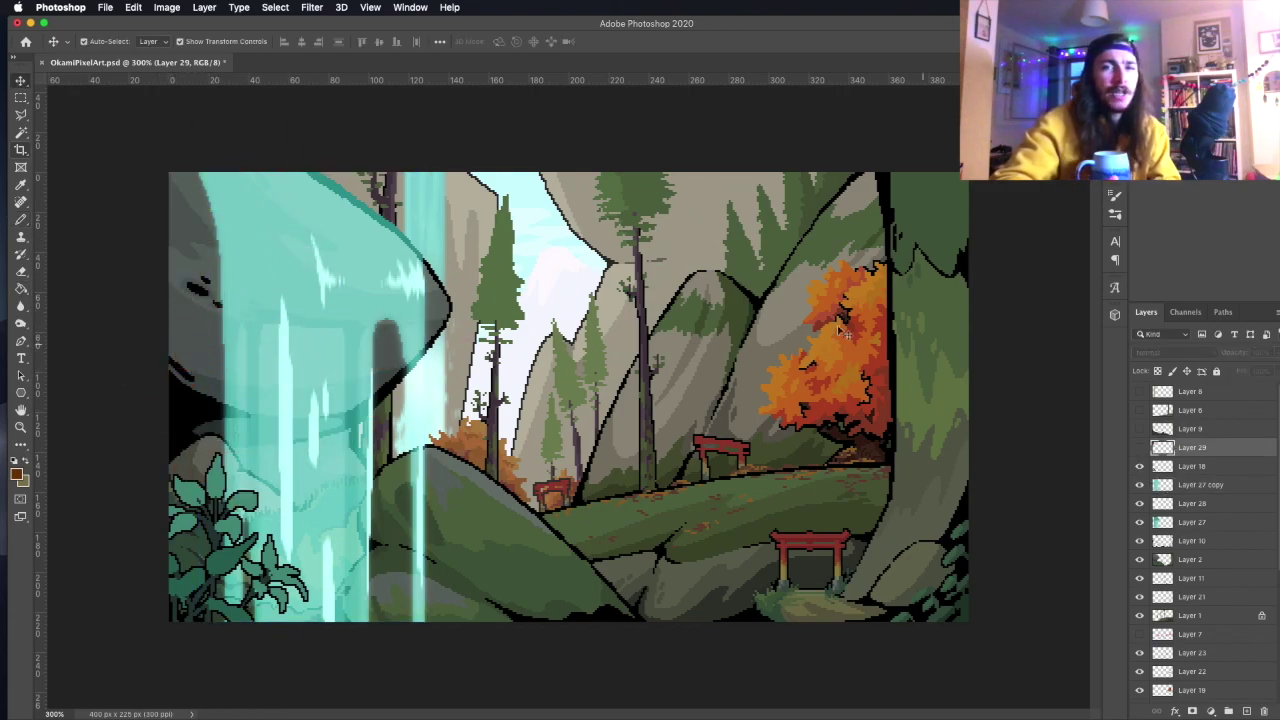
# On a new layer, pencil fallen-leaf dots and small green grass sprouts along the ledges.
pyautogui.hotkey('ctrl', 'shift', 'alt', 'n')
pyautogui.press('b')
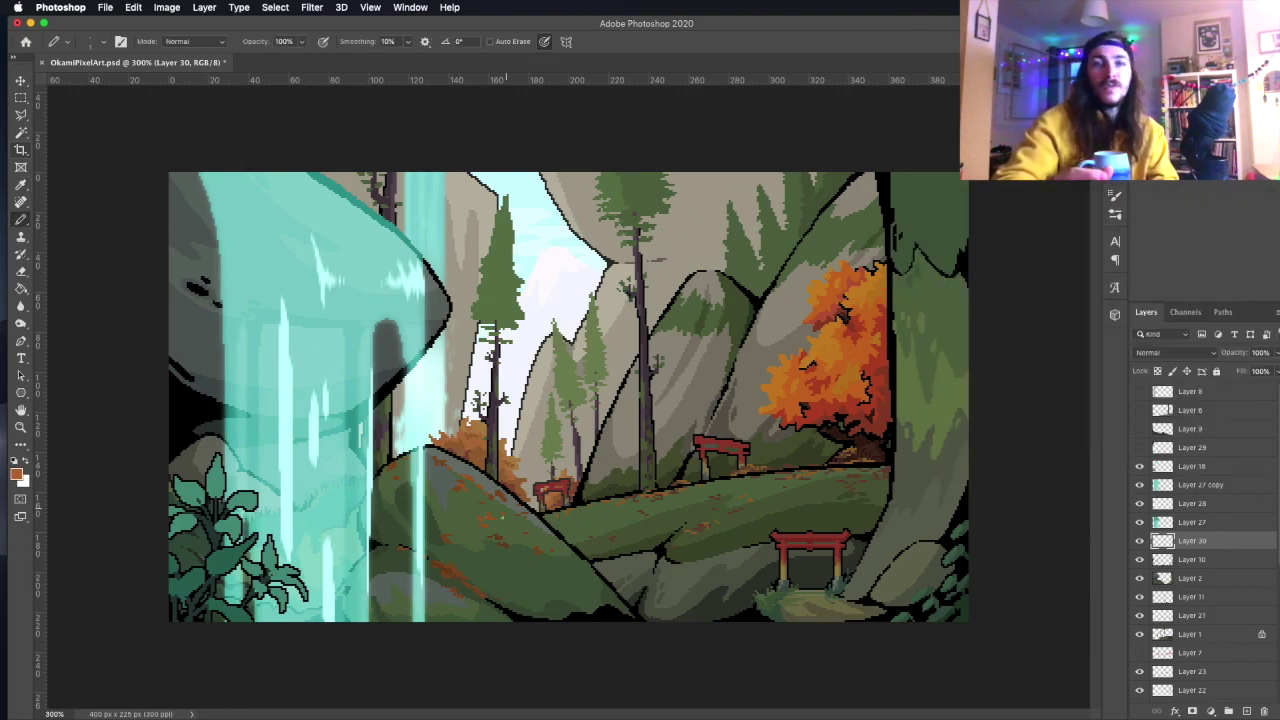
pyautogui.click(15, 475)
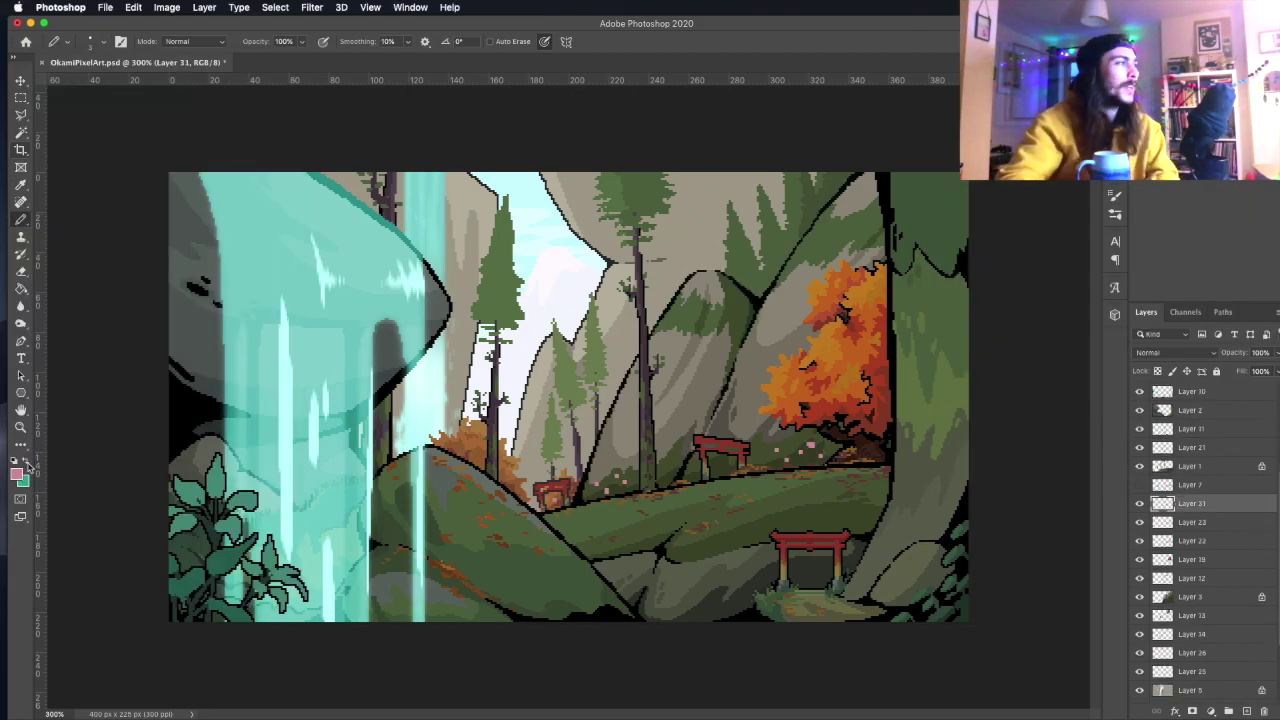
pyautogui.press('x')
pyautogui.click(676, 478)
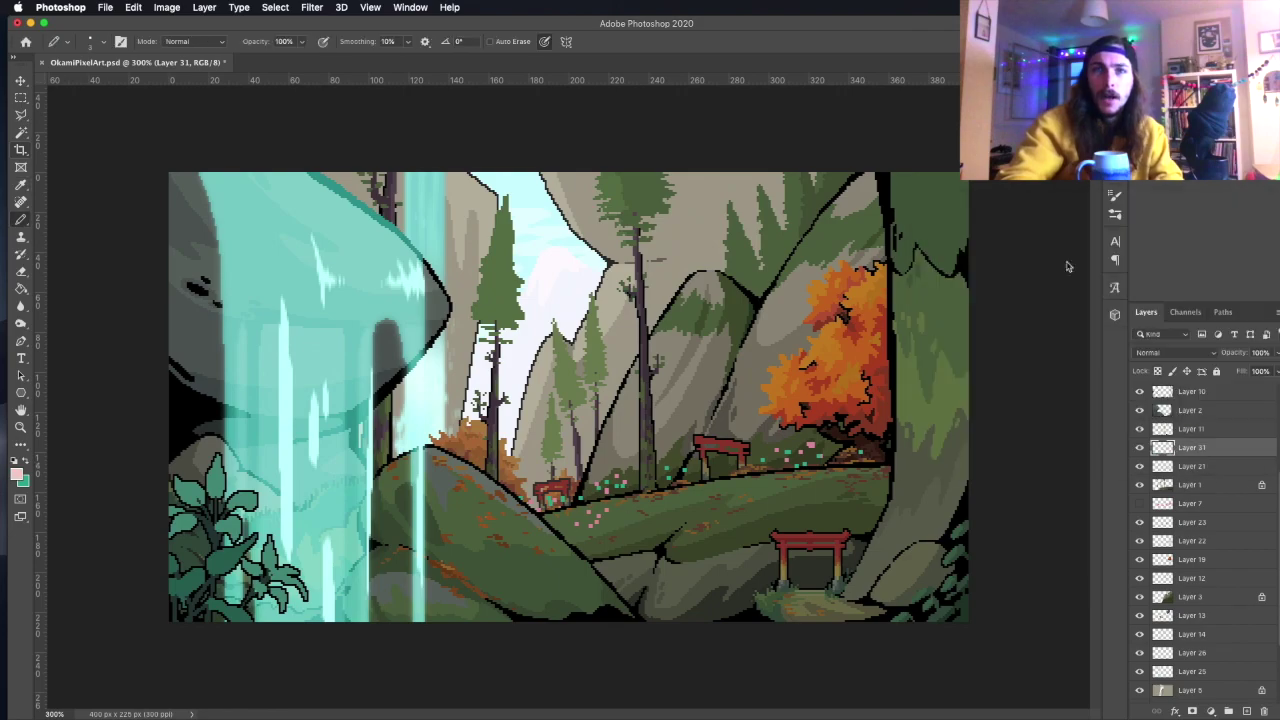
pyautogui.click(16, 474)
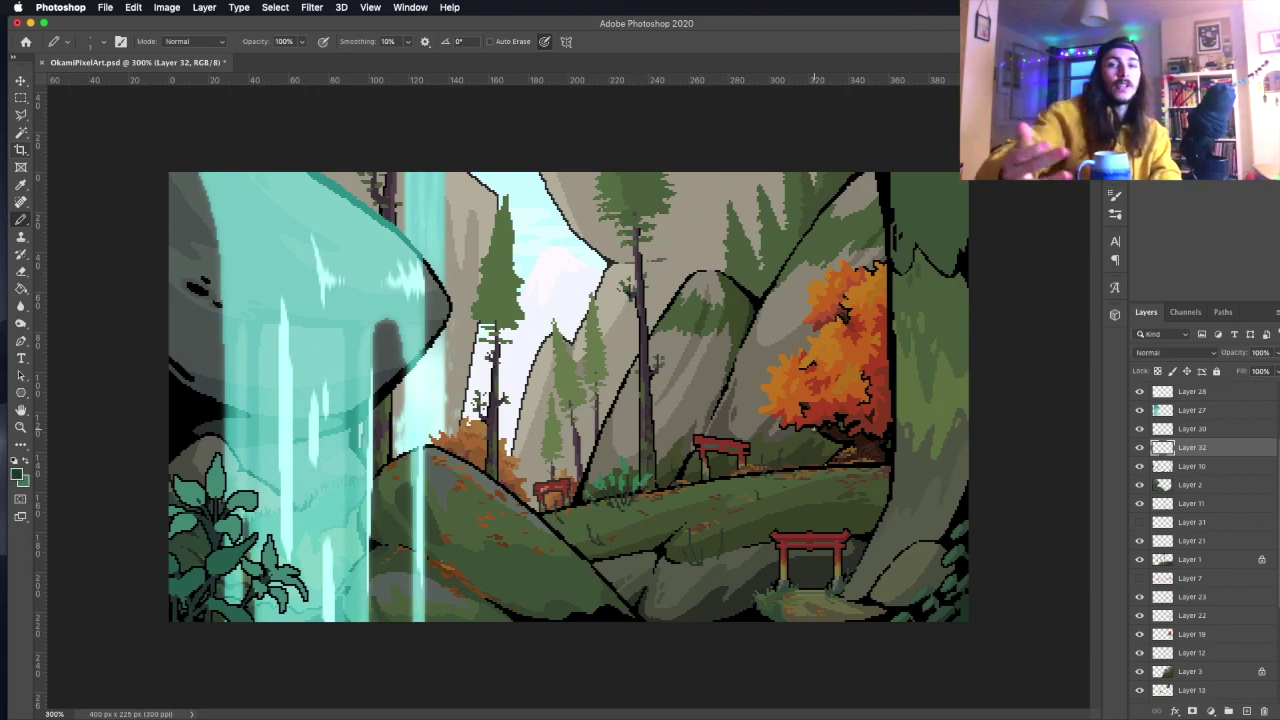
pyautogui.moveTo(803, 458); pyautogui.dragTo(803, 444)
pyautogui.moveTo(721, 537)
pyautogui.mouseDown()
pyautogui.moveTo(721, 521)
pyautogui.moveTo(706, 541)
pyautogui.mouseUp()
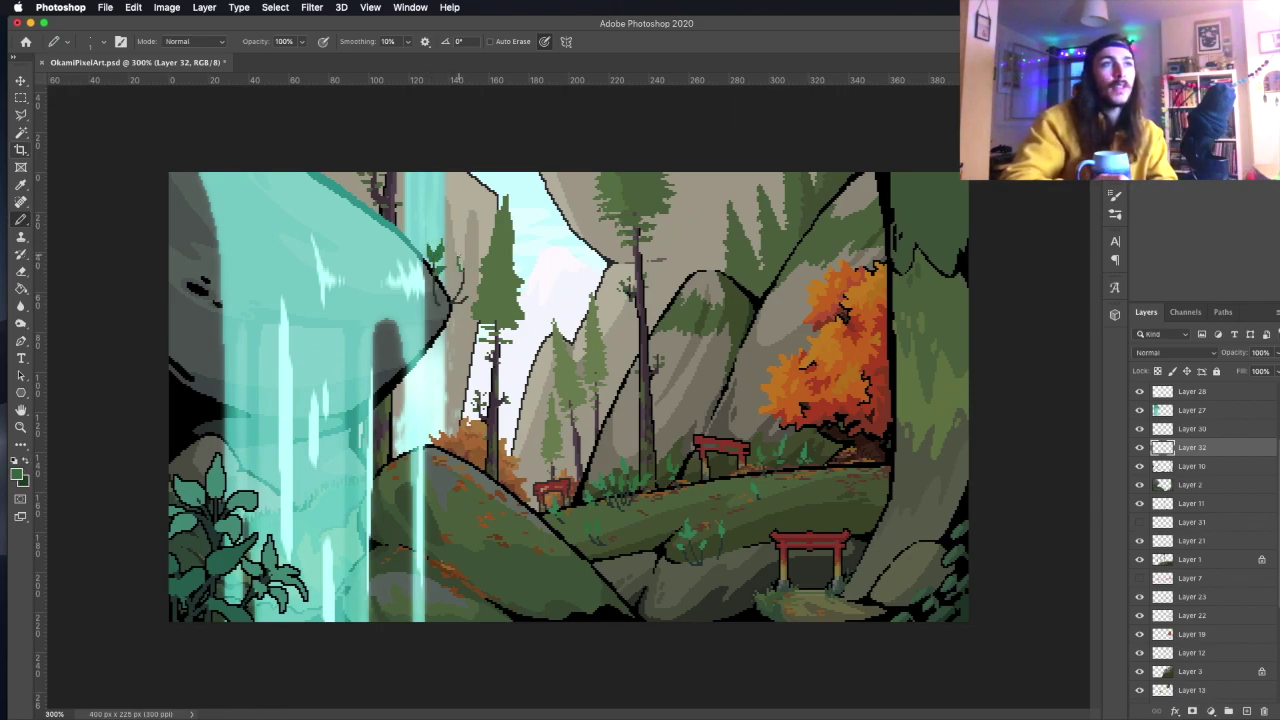
# Tidy stray pixels around the new plants, undoing a trial dark outline.
pyautogui.click(20, 97)
pyautogui.moveTo(650, 500); pyautogui.dragTo(650, 500)
pyautogui.press('e')
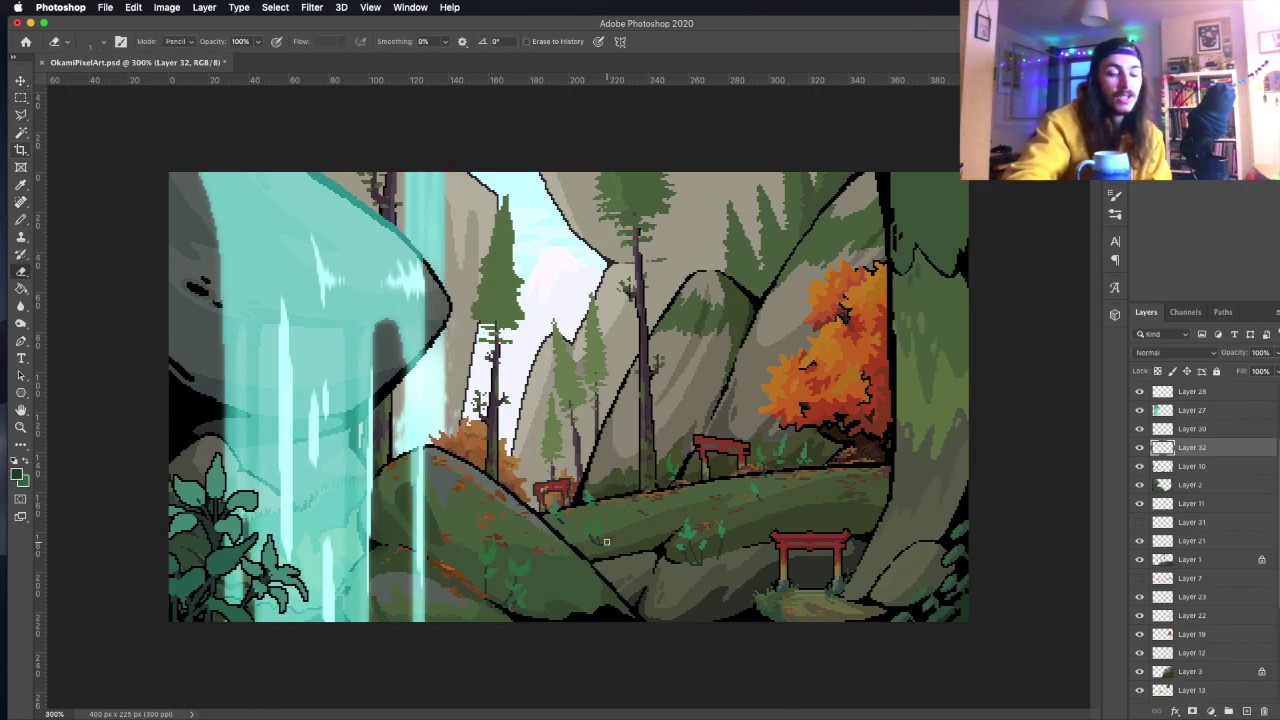
pyautogui.press('b')
pyautogui.press('m')
pyautogui.click(133, 7)
pyautogui.click(160, 231)
pyautogui.press('Return')
pyautogui.hotkey('ctrl', 'z')
pyautogui.click(21, 273)
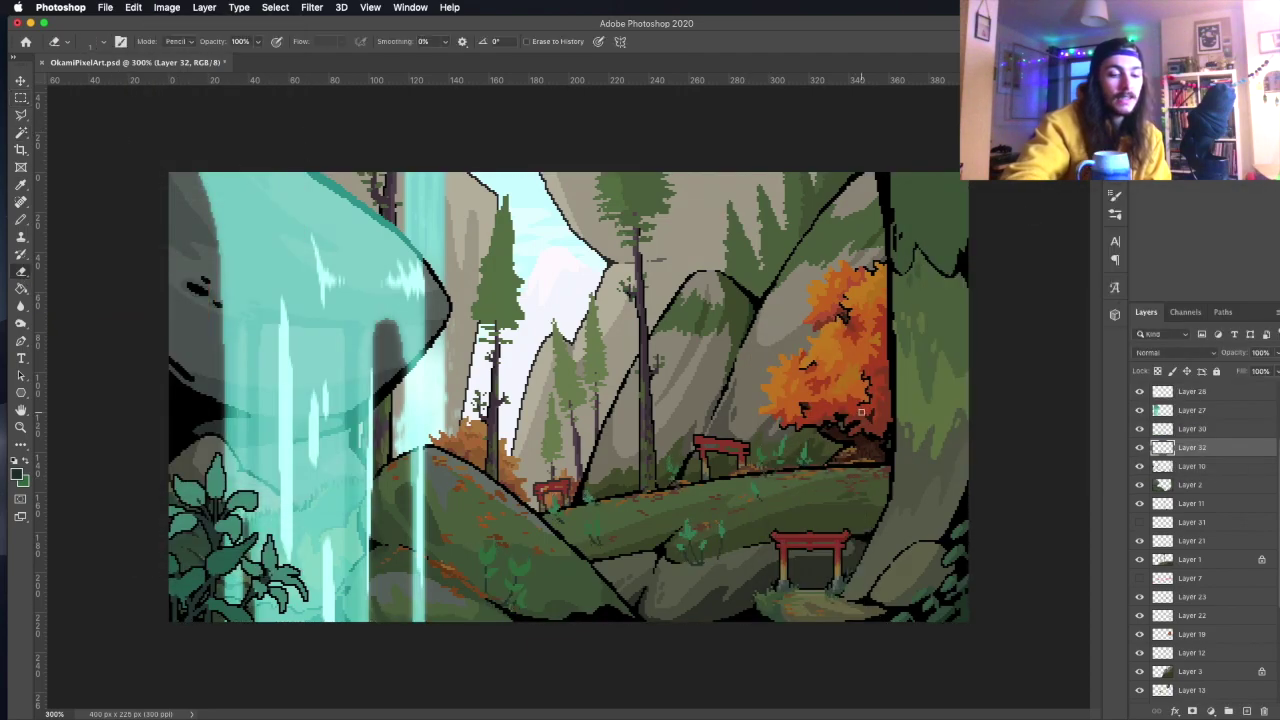
pyautogui.press('b')
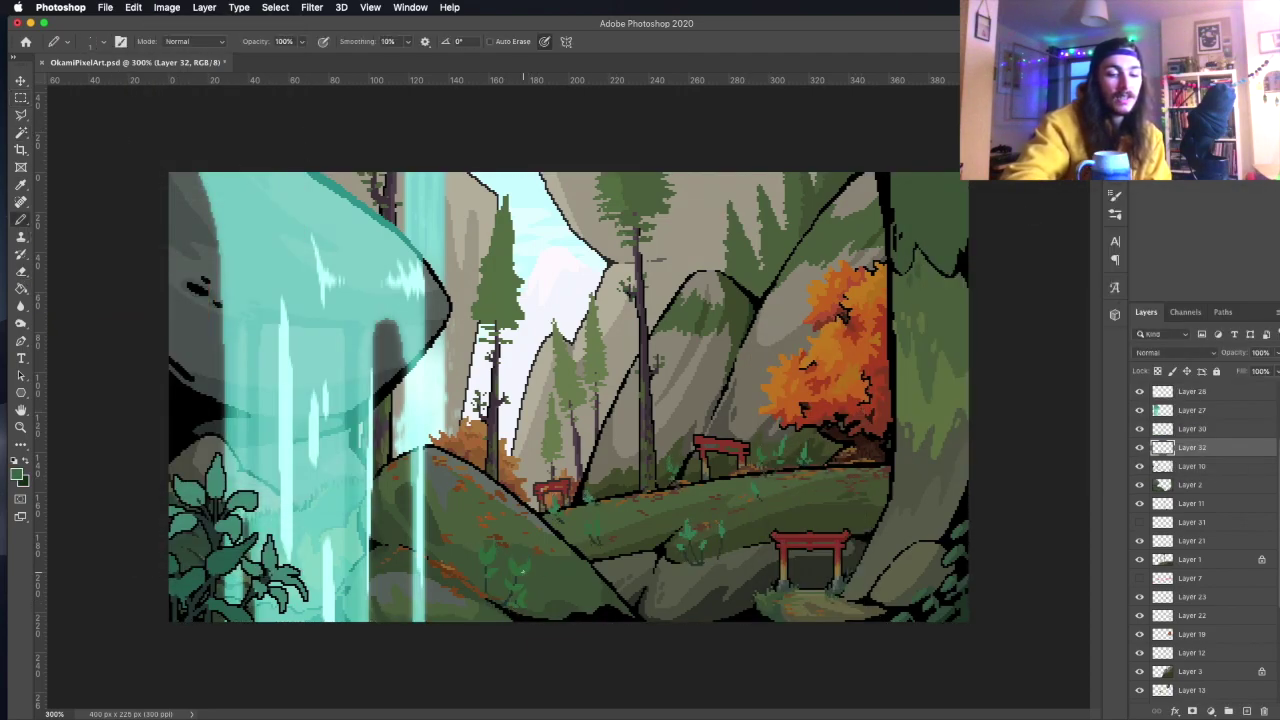
# Make Layer 1, then Layer 13, the working layer.
pyautogui.keyDown('ctrl'); pyautogui.click(506, 445); pyautogui.keyUp('ctrl')
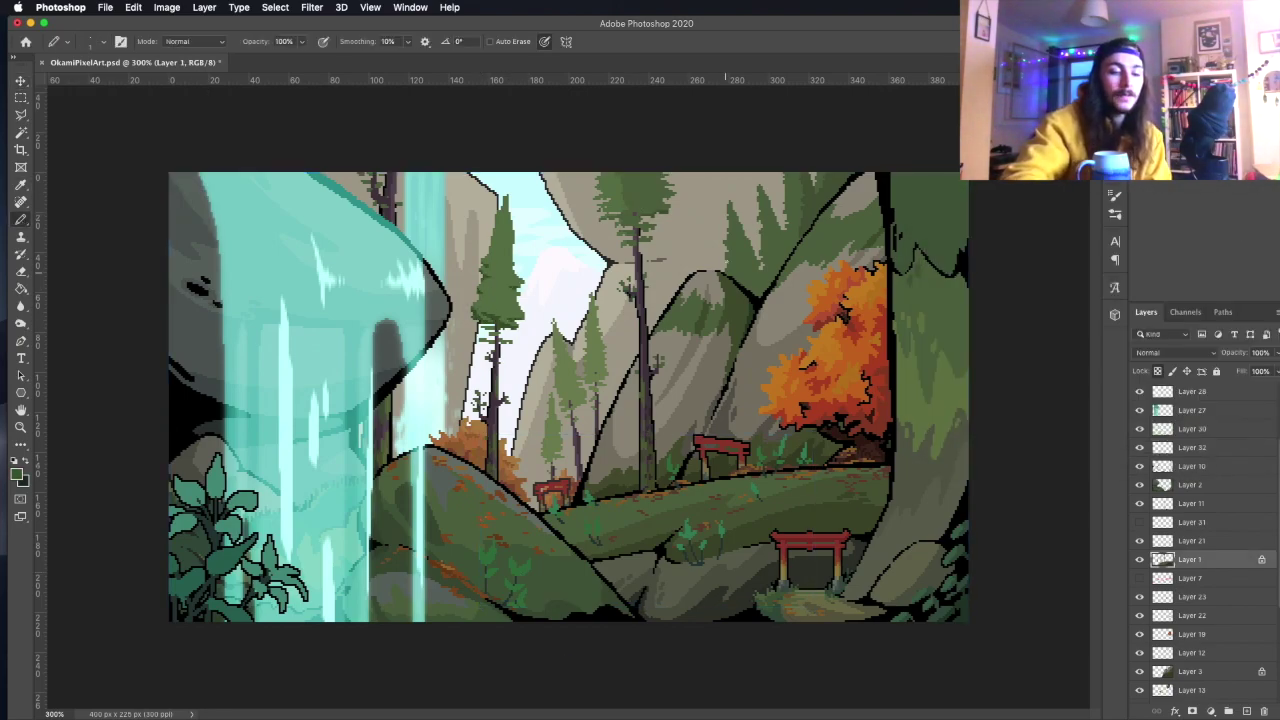
pyautogui.keyDown('ctrl'); pyautogui.click(708, 195); pyautogui.keyUp('ctrl')
pyautogui.press('w')
pyautogui.press('m')
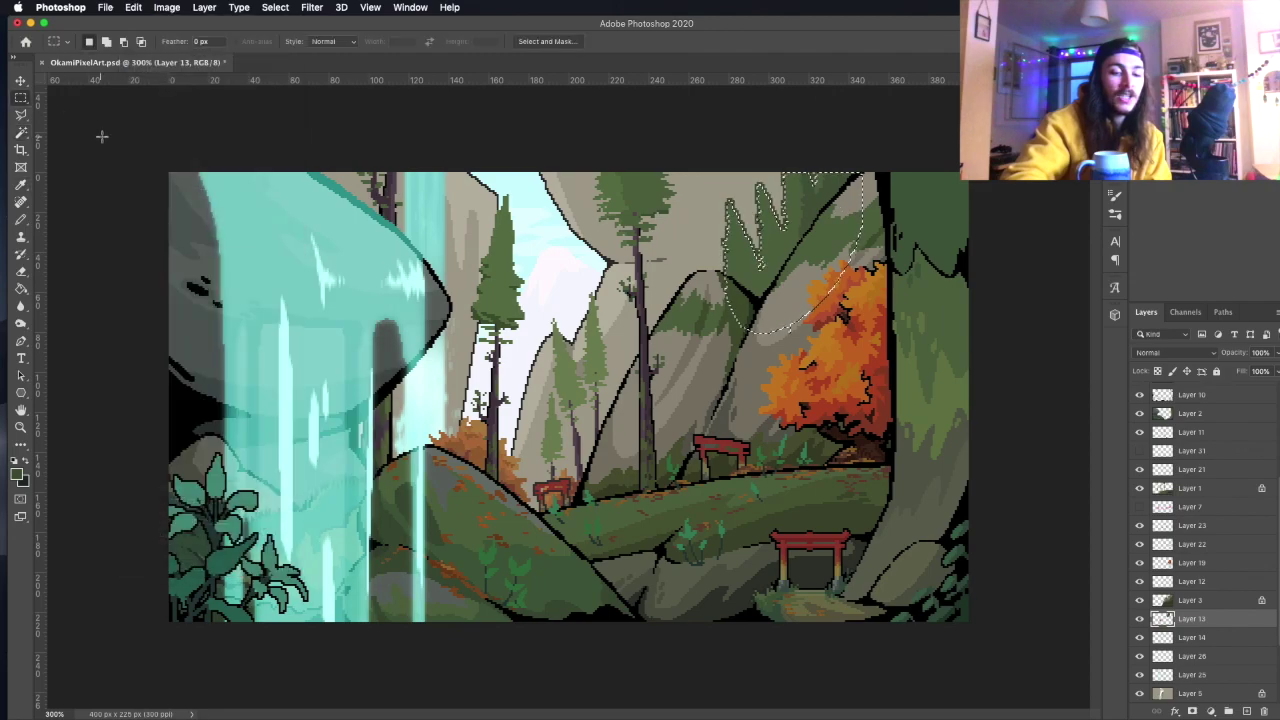
# Add an orange colour-wash layer set to Lighten at 37% opacity.
pyautogui.scroll(-3, 1190, 540)
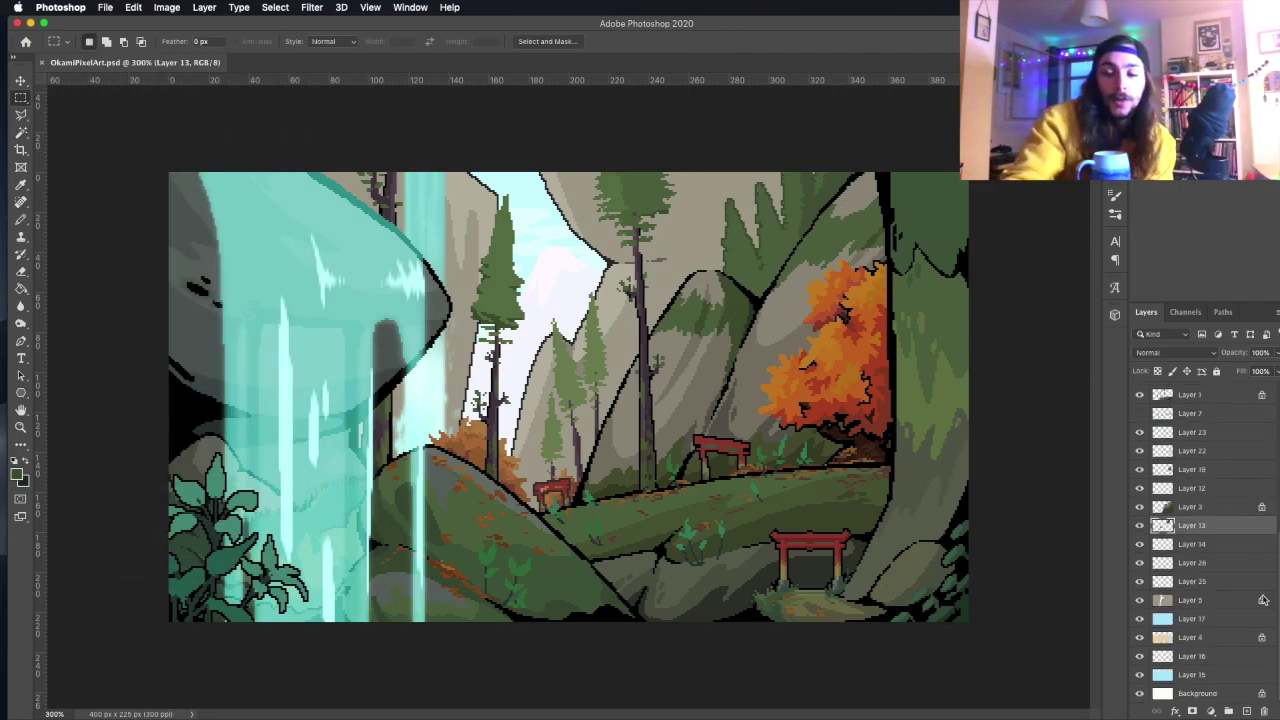
pyautogui.click(1187, 544)
pyautogui.click(16, 474)
pyautogui.click(1234, 220)
pyautogui.click(1175, 352)
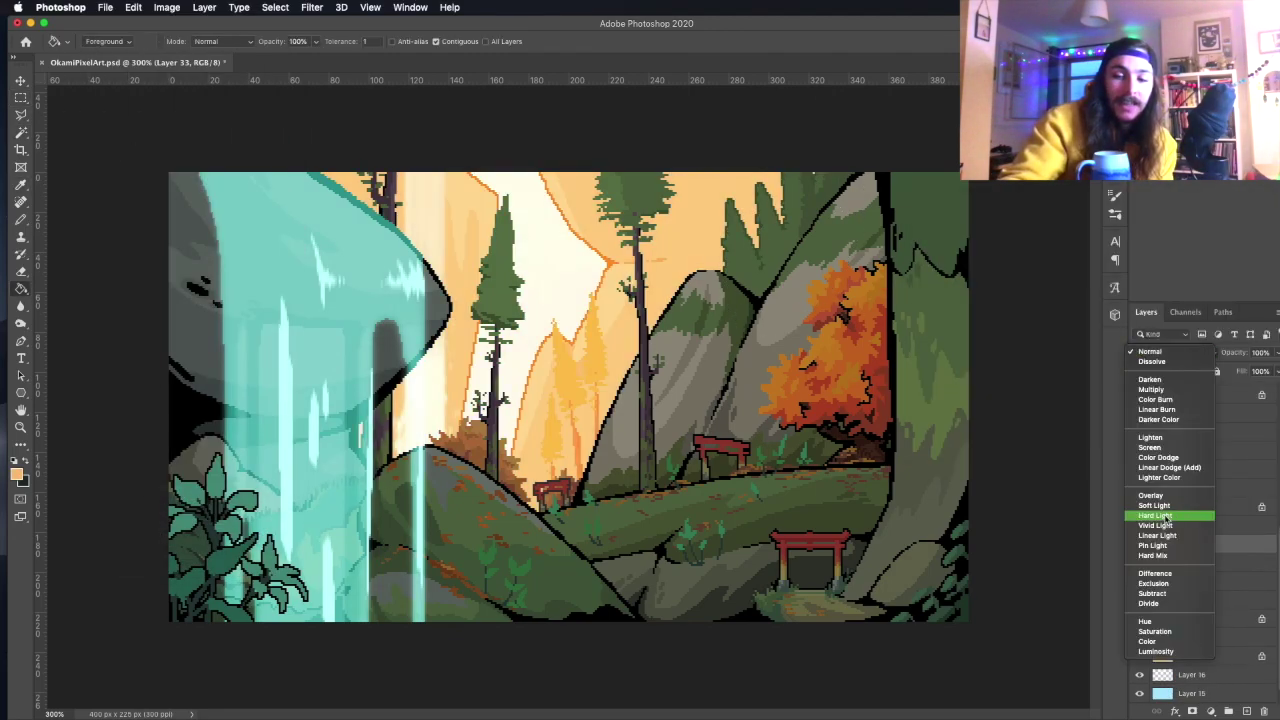
pyautogui.click(1160, 440)
pyautogui.moveTo(1276, 352); pyautogui.dragTo(1231, 370)
# Add a blurred teal glow layer sampled from the waterfall, blended as Screen.
pyautogui.hotkey('ctrl', 'shift', 'alt', 'n')
pyautogui.press('b')
pyautogui.click(104, 41)
pyautogui.keyDown('alt'); pyautogui.click(410, 433); pyautogui.keyUp('alt')
pyautogui.click(1175, 352)
pyautogui.click(1165, 508)
pyautogui.click(312, 7)
pyautogui.click(515, 240)
pyautogui.press('Return')
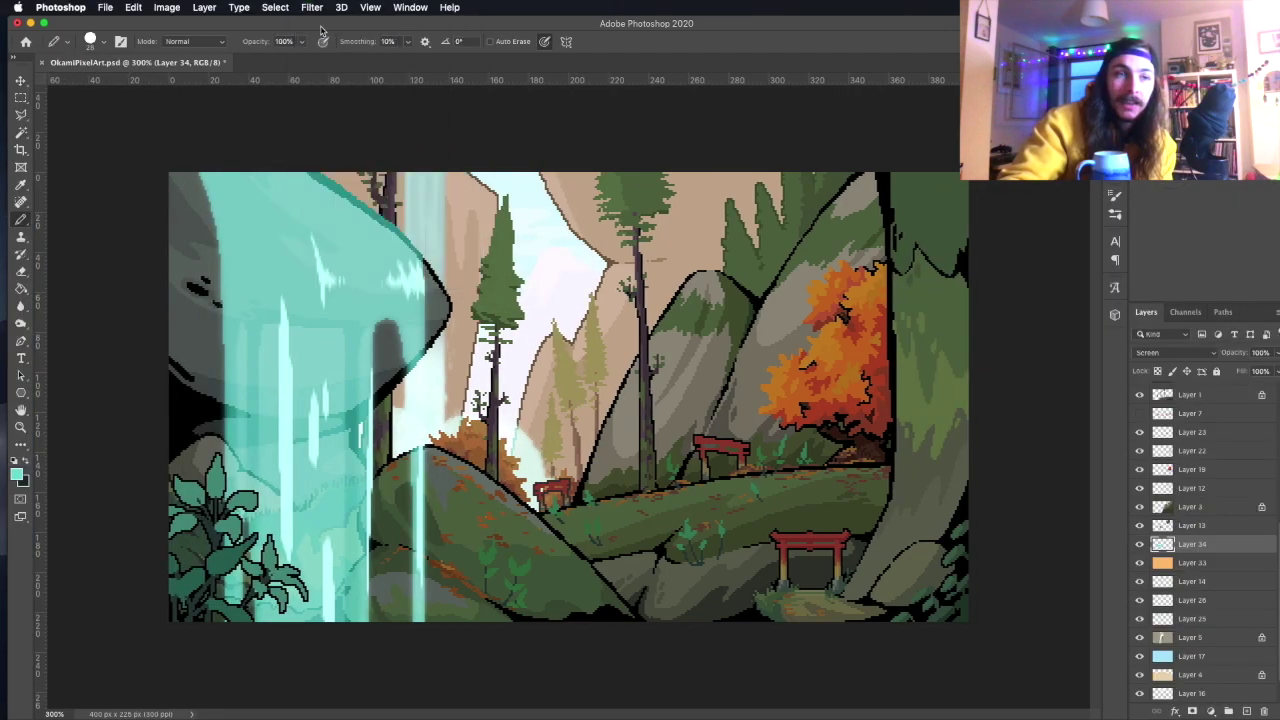
# Toggle the teal fill layer's visibility and review its blend mode options.
pyautogui.scroll(5, 1160, 495)
pyautogui.click(1139, 503)
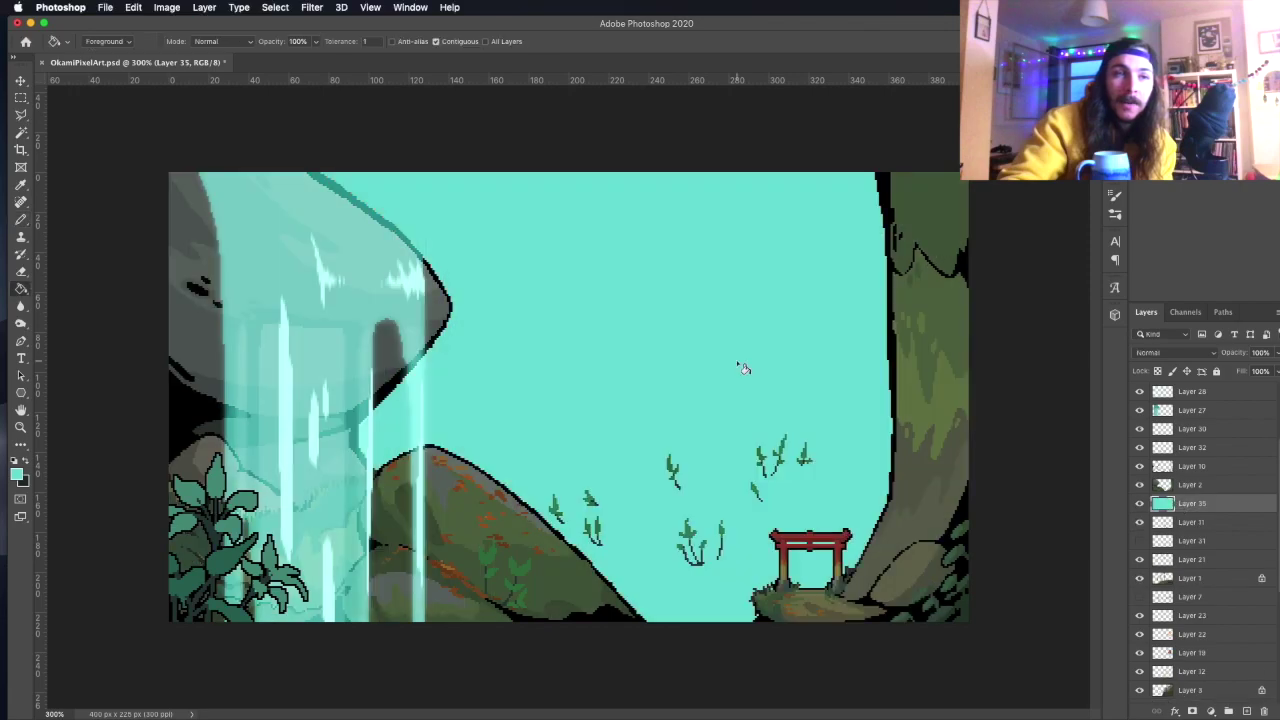
pyautogui.press('v')
pyautogui.click(1139, 503)
pyautogui.press('m')
pyautogui.click(1190, 503)
pyautogui.click(1139, 503)
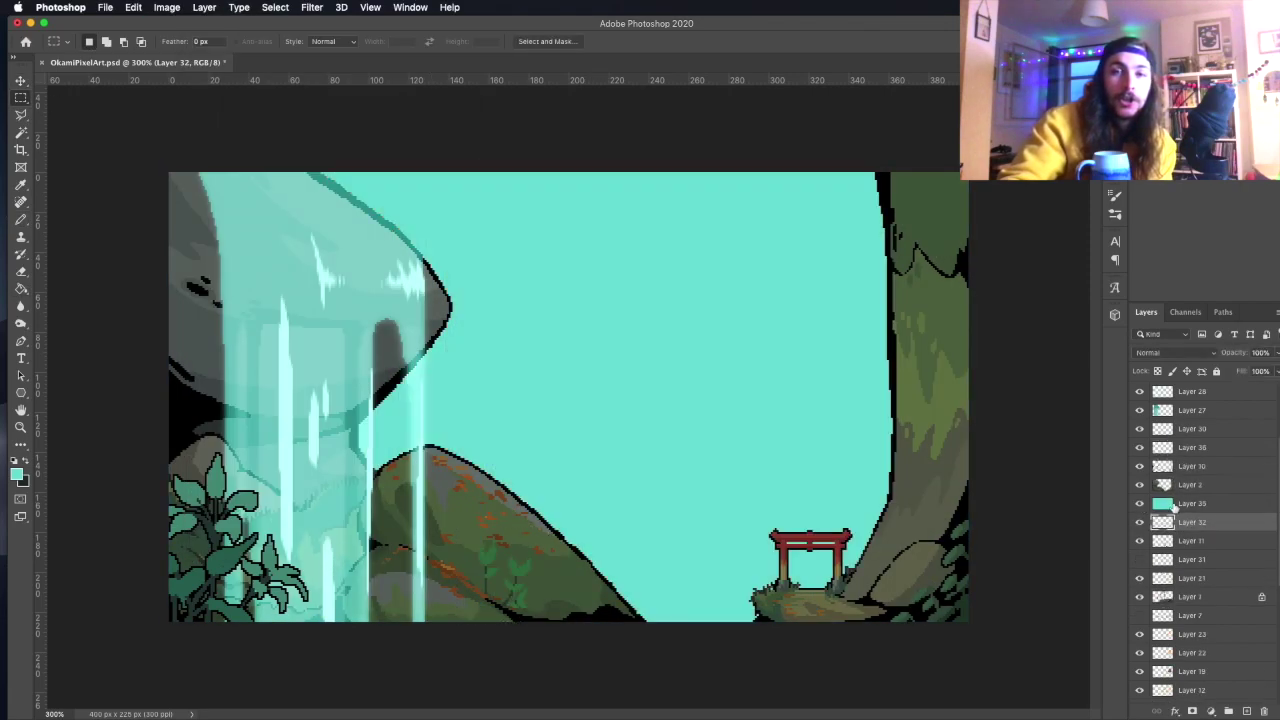
pyautogui.click(1175, 352)
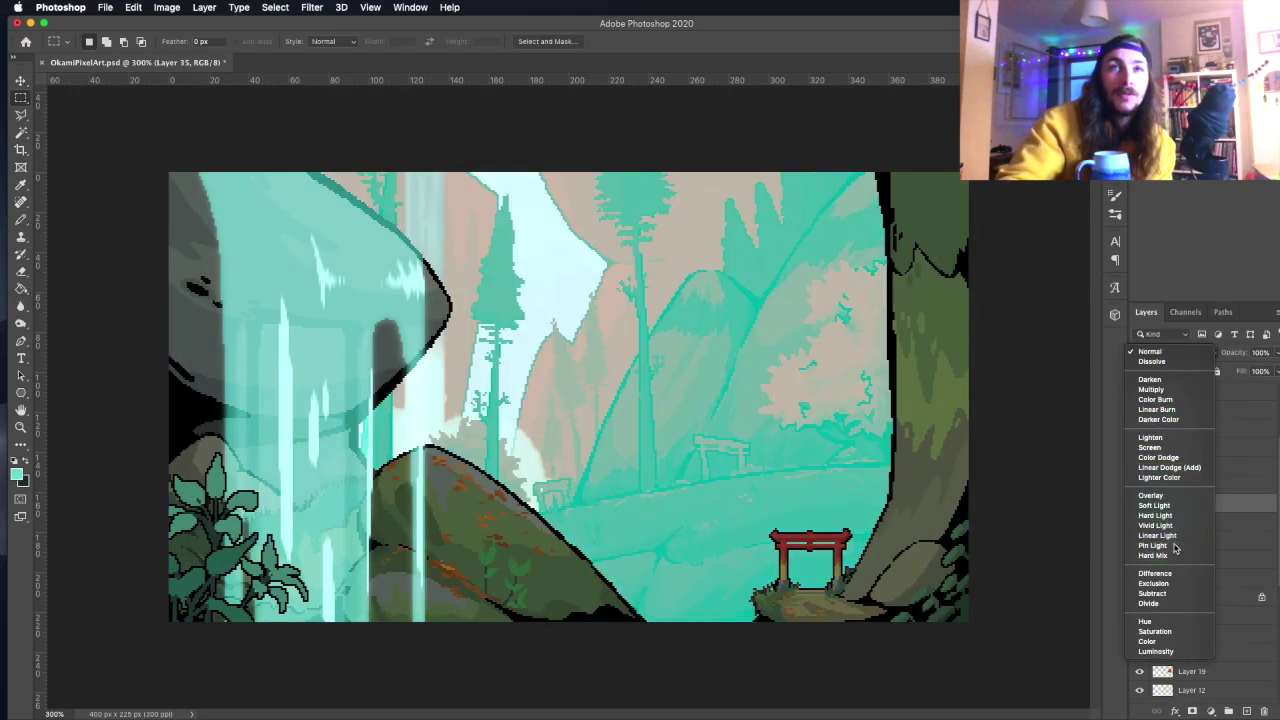
pyautogui.click(1187, 505)
# On a new layer, pencil light-cyan mist across the lower canyon, blended as Screen.
pyautogui.click(1246, 711)
pyautogui.press('b')
pyautogui.click(16, 474)
pyautogui.press('Return')
pyautogui.moveTo(543, 557); pyautogui.dragTo(943, 543)
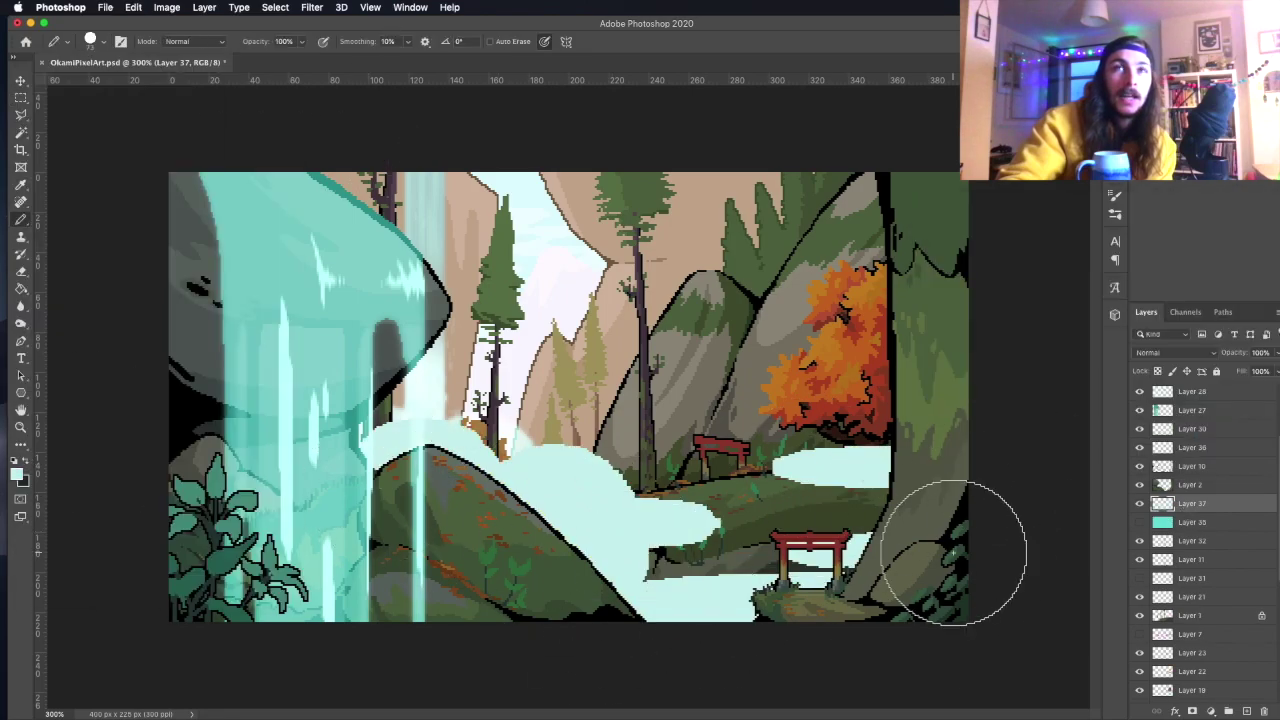
pyautogui.click(1175, 352)
pyautogui.click(1175, 493)
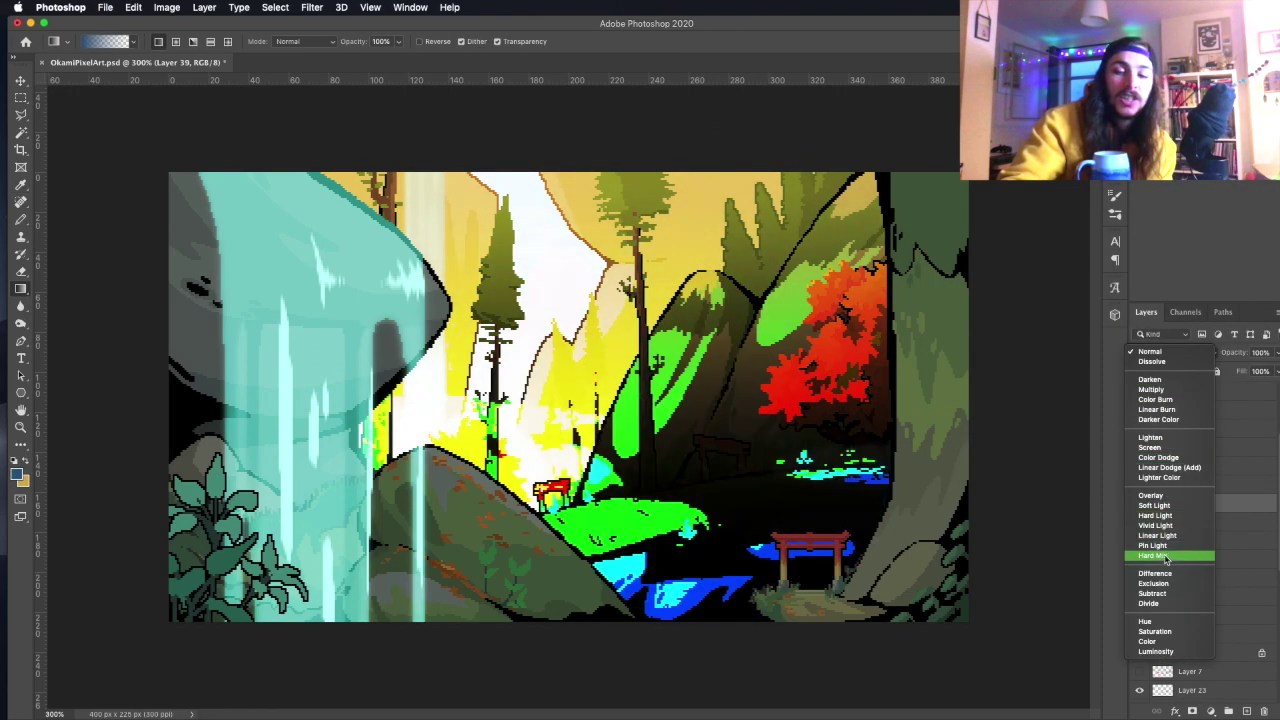
# Set the gradient layer to Lighten at 39% opacity.
pyautogui.click(1160, 445)
pyautogui.click(1275, 353)
pyautogui.moveTo(1270, 370); pyautogui.dragTo(1240, 370)
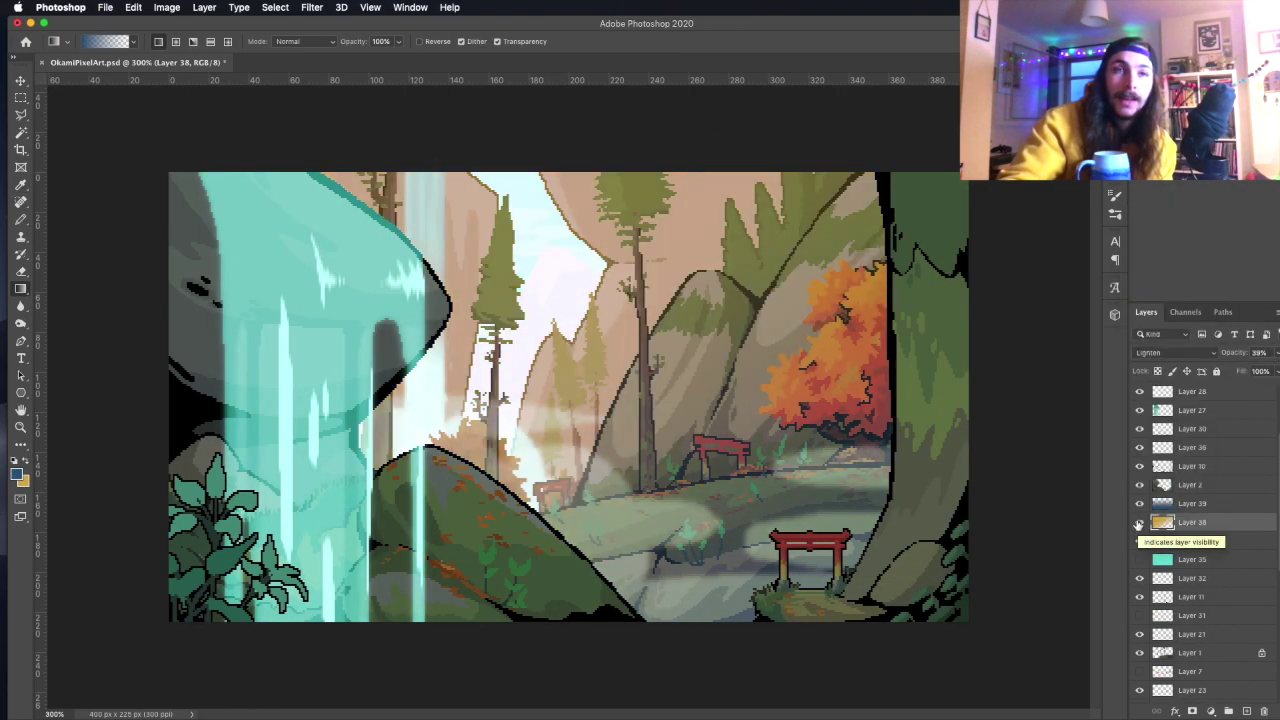
pyautogui.scroll(-5, 1172, 580)
# Draw a light-cyan gradient on another new layer, then hide it.
pyautogui.click(1229, 710)
pyautogui.keyDown('alt'); pyautogui.click(540, 220); pyautogui.keyUp('alt')
pyautogui.moveTo(560, 180); pyautogui.dragTo(560, 400)
pyautogui.click(1175, 352)
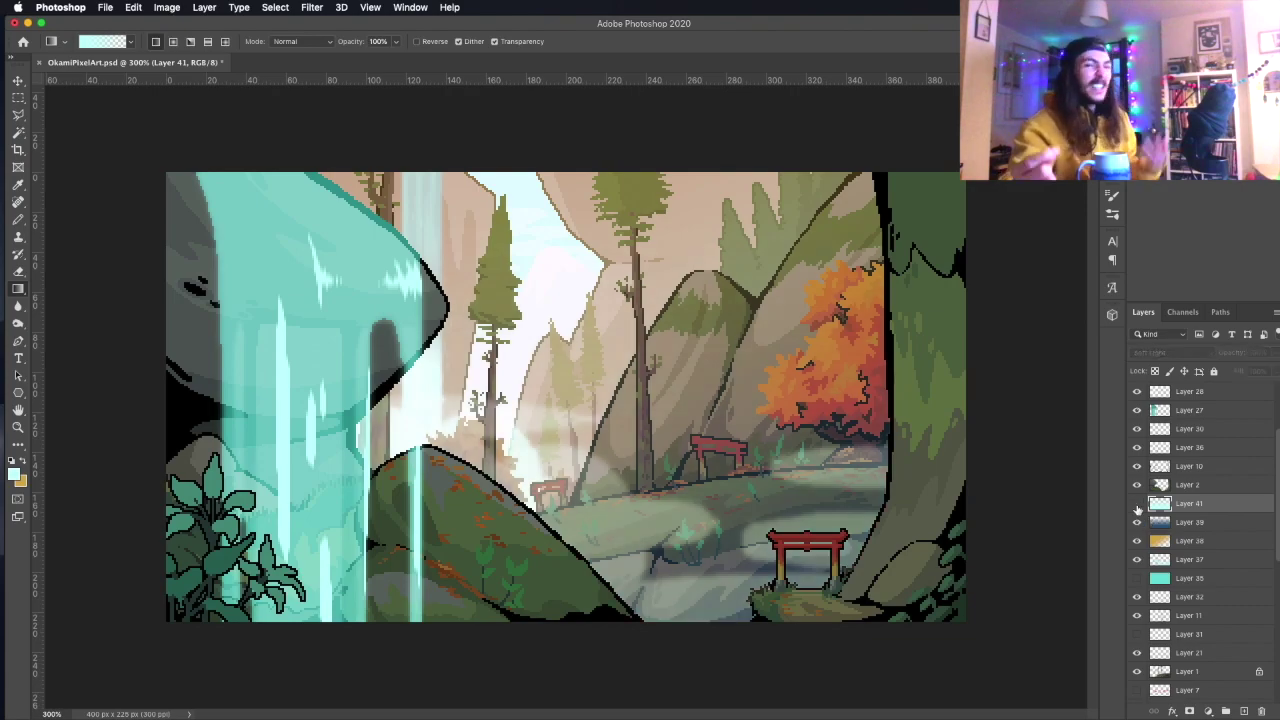
pyautogui.click(1136, 503)
# Test a solid red fill layer as a warming wash, hide it, and select the warm gradient layer.
pyautogui.click(14, 472)
pyautogui.click(1234, 223)
pyautogui.press('g')
pyautogui.click(640, 351)
pyautogui.click(1165, 352)
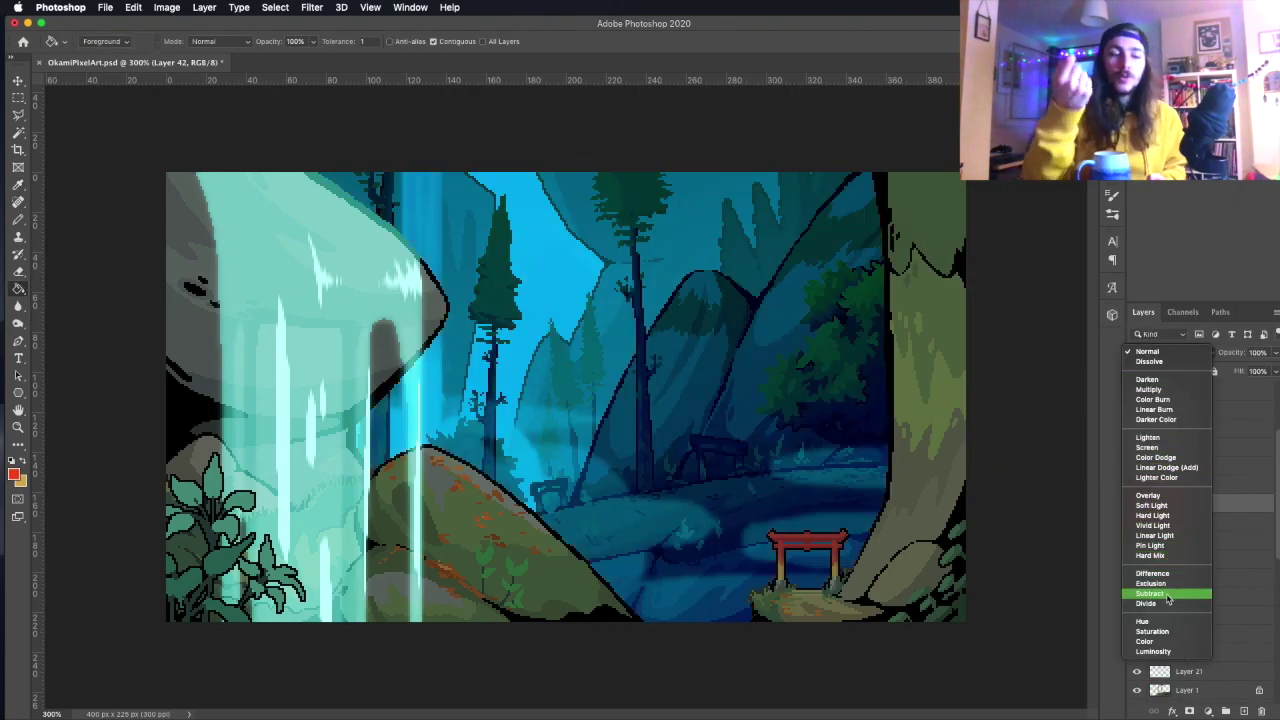
pyautogui.click(1151, 505)
pyautogui.click(14, 472)
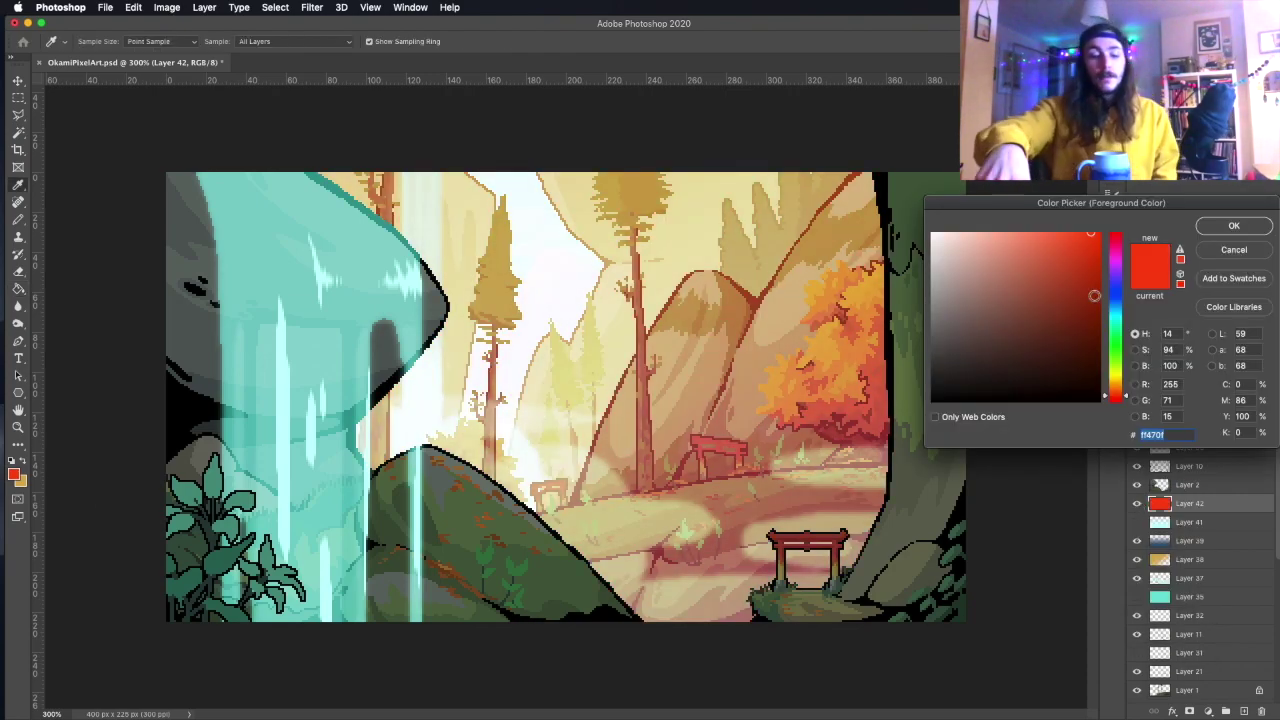
pyautogui.press('Return')
pyautogui.click(1136, 503)
pyautogui.click(1189, 559)
pyautogui.press('b')
pyautogui.click(57, 41)
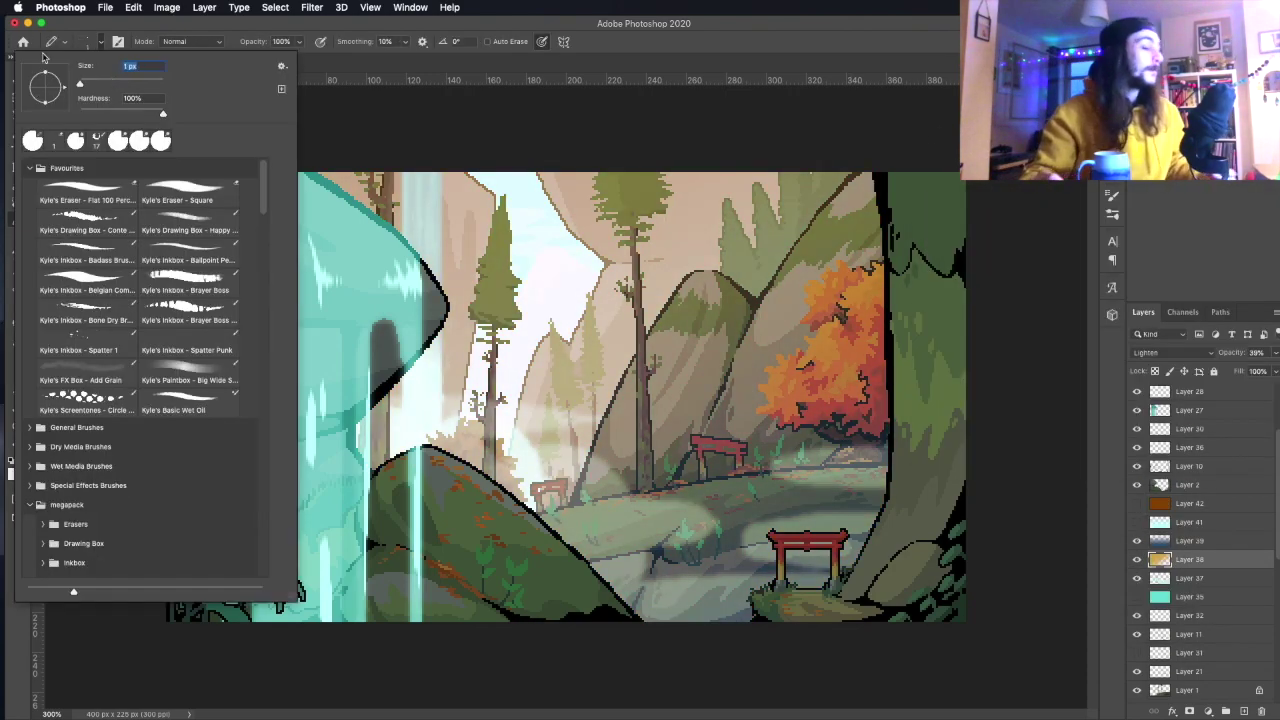
# On a new layer, pencil the small orange-and-white wolf under the torii gate.
pyautogui.press('Escape')
pyautogui.hotkey('ctrl', 'shift', 'alt', 'n')
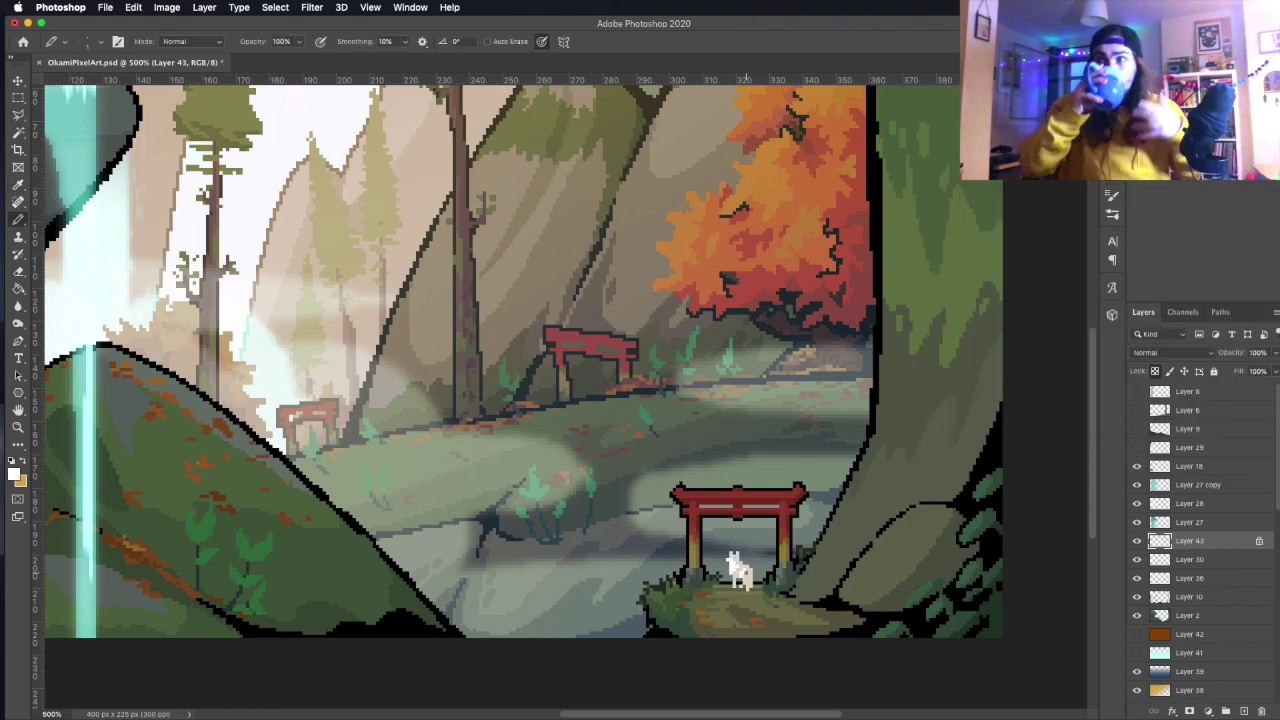
pyautogui.click(1224, 230)
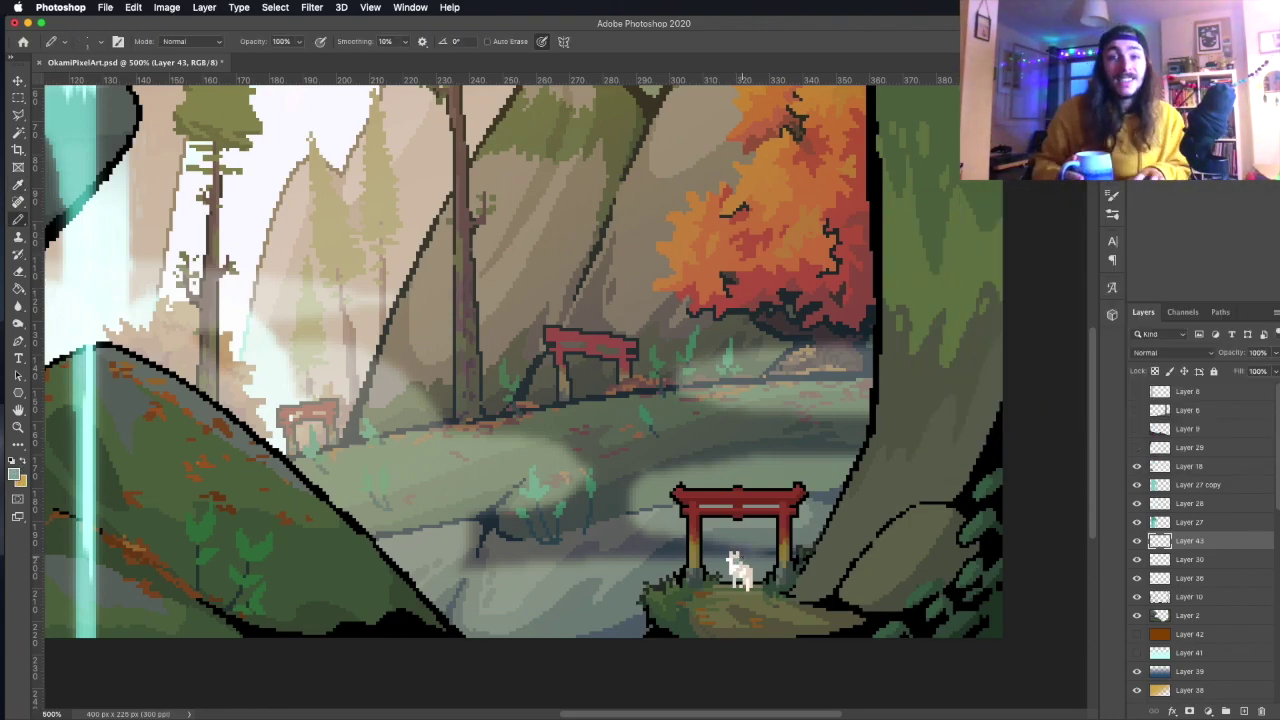
pyautogui.click(1212, 230)
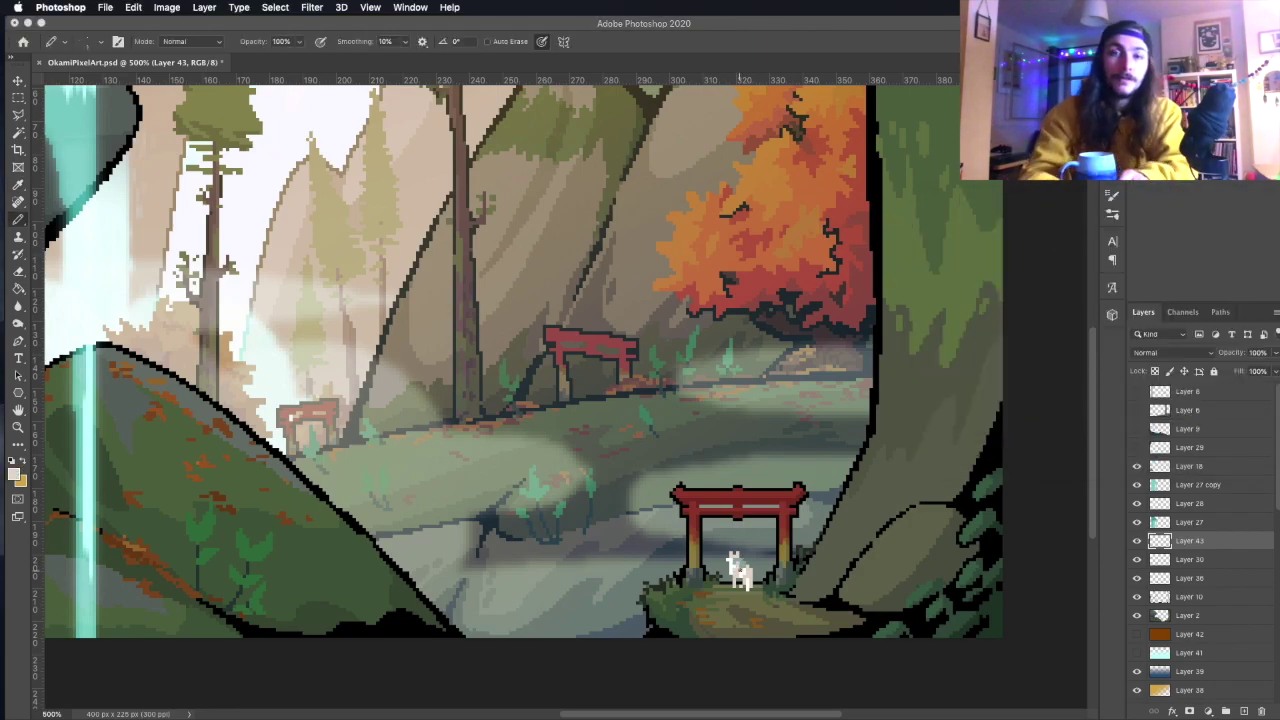
pyautogui.click(24, 465)
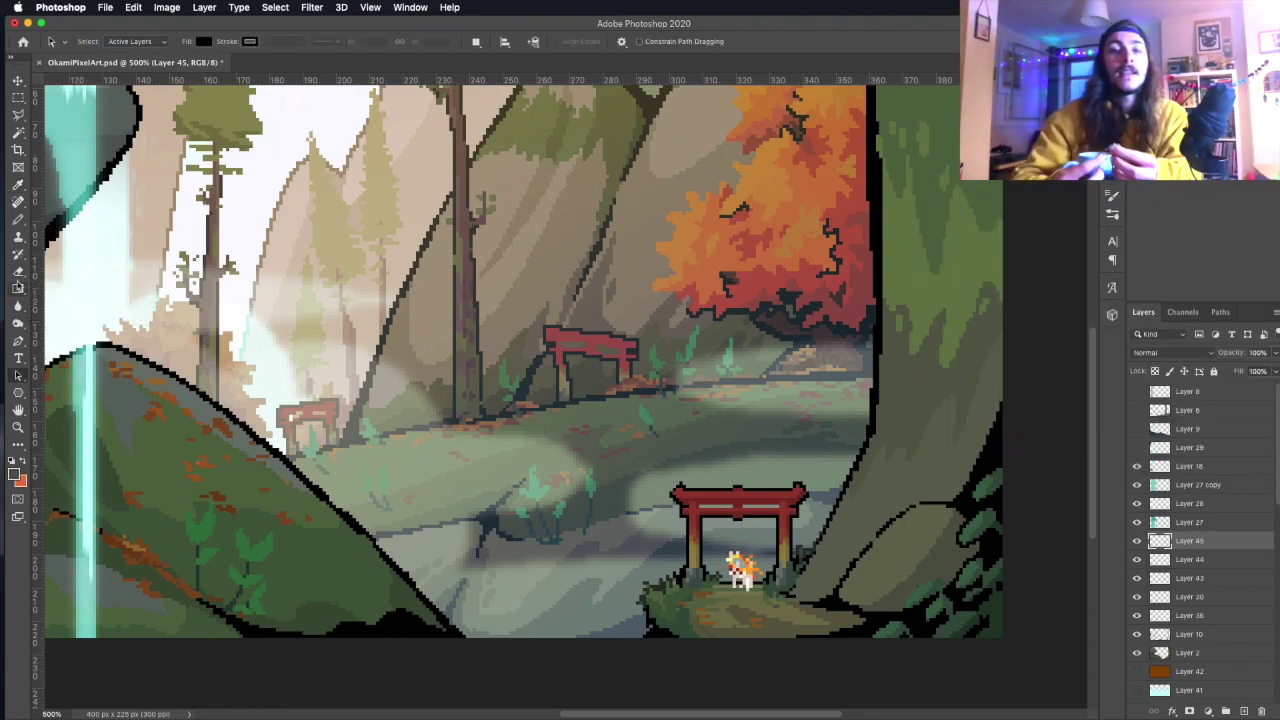
# Add glow layers around the wolf blended as Overlay and Soft Light.
pyautogui.click(1170, 352)
pyautogui.click(1170, 590)
pyautogui.press('b')
pyautogui.press('b')
pyautogui.hotkey('ctrl', 'shift', 'alt', 'n')
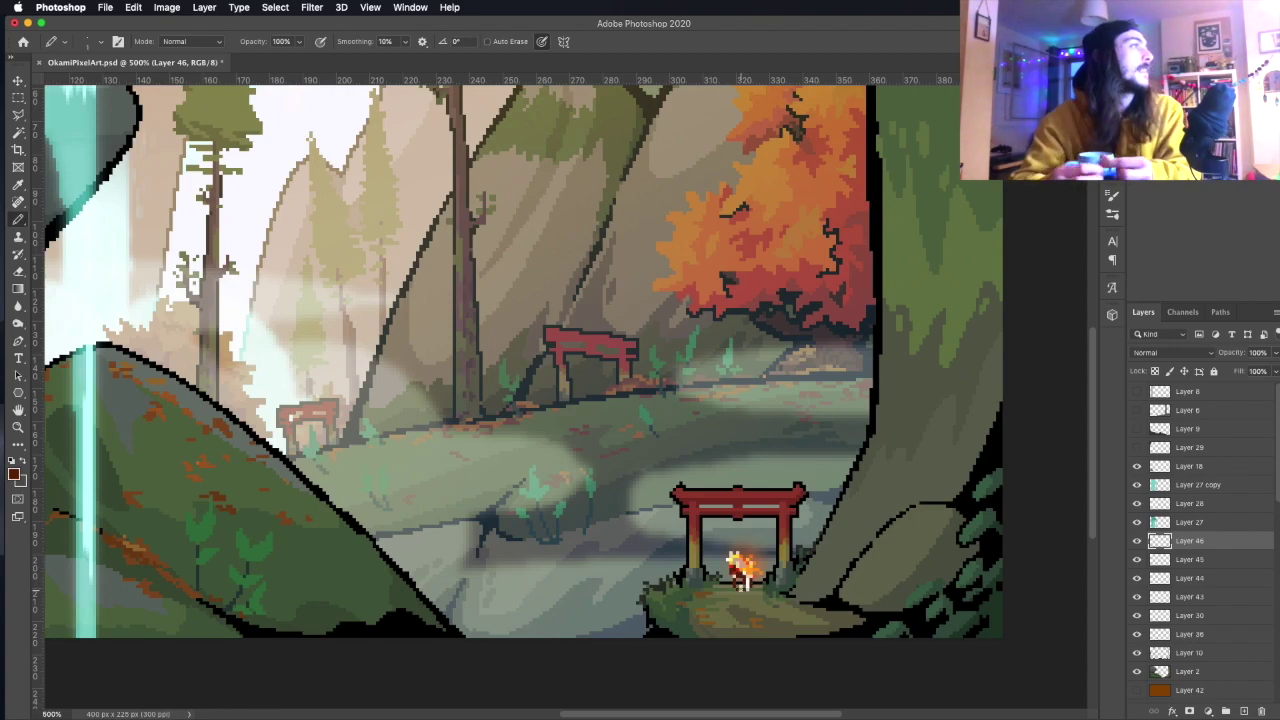
pyautogui.press('Down')
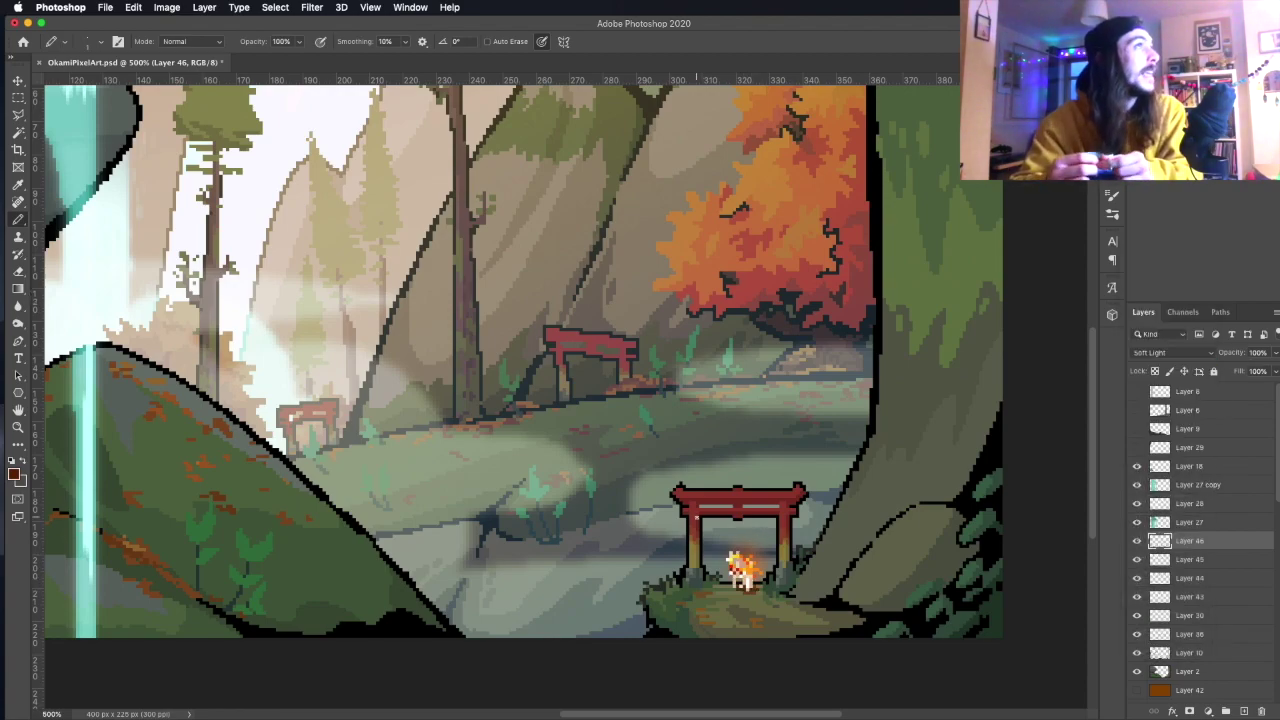
# Zoom out and pencil a dark teal line down the right tree trunk on a new layer.
pyautogui.moveTo(300, 146); pyautogui.dragTo(138, 146)
pyautogui.press('b')
pyautogui.hotkey('ctrl', 'shift', 'alt', 'n')
pyautogui.click(14, 474)
pyautogui.press('Return')
pyautogui.moveTo(905, 175); pyautogui.dragTo(904, 480)
pyautogui.moveTo(838, 552); pyautogui.dragTo(838, 592)
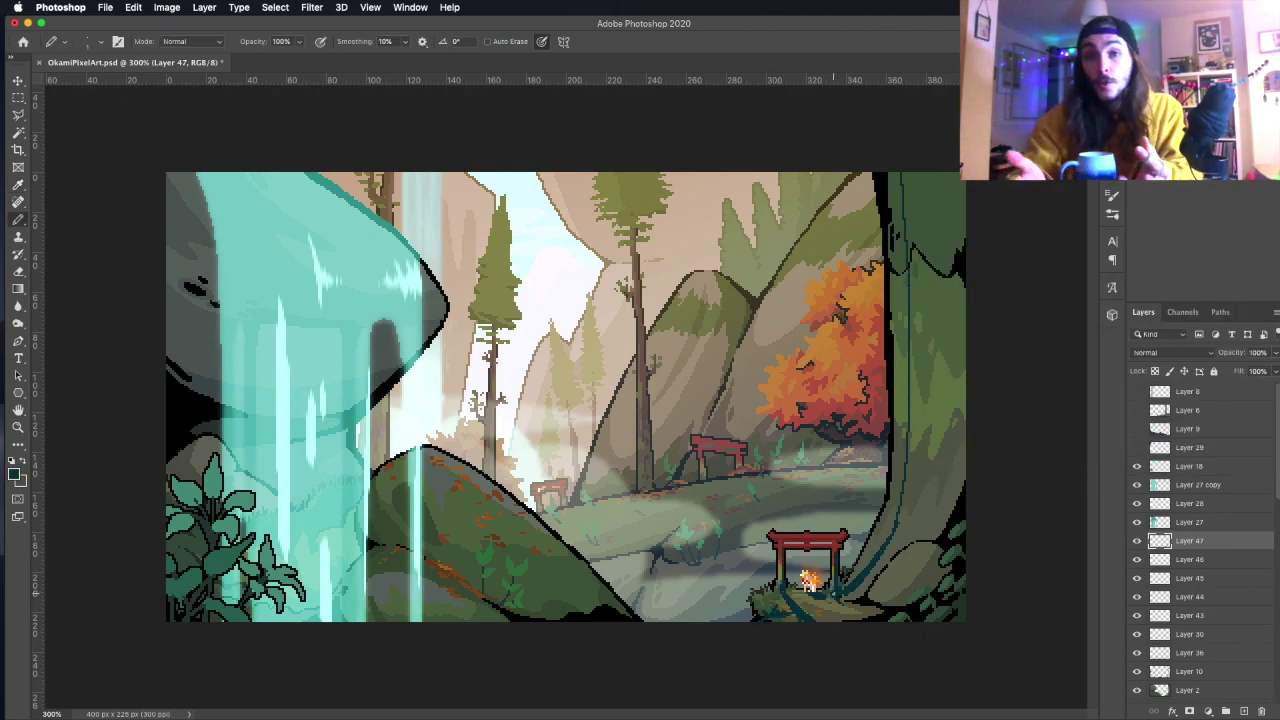
# Fill the right trunk with dark teal and set that layer to Soft Light at 41%.
pyautogui.press('g')
pyautogui.click(862, 600)
pyautogui.press('b')
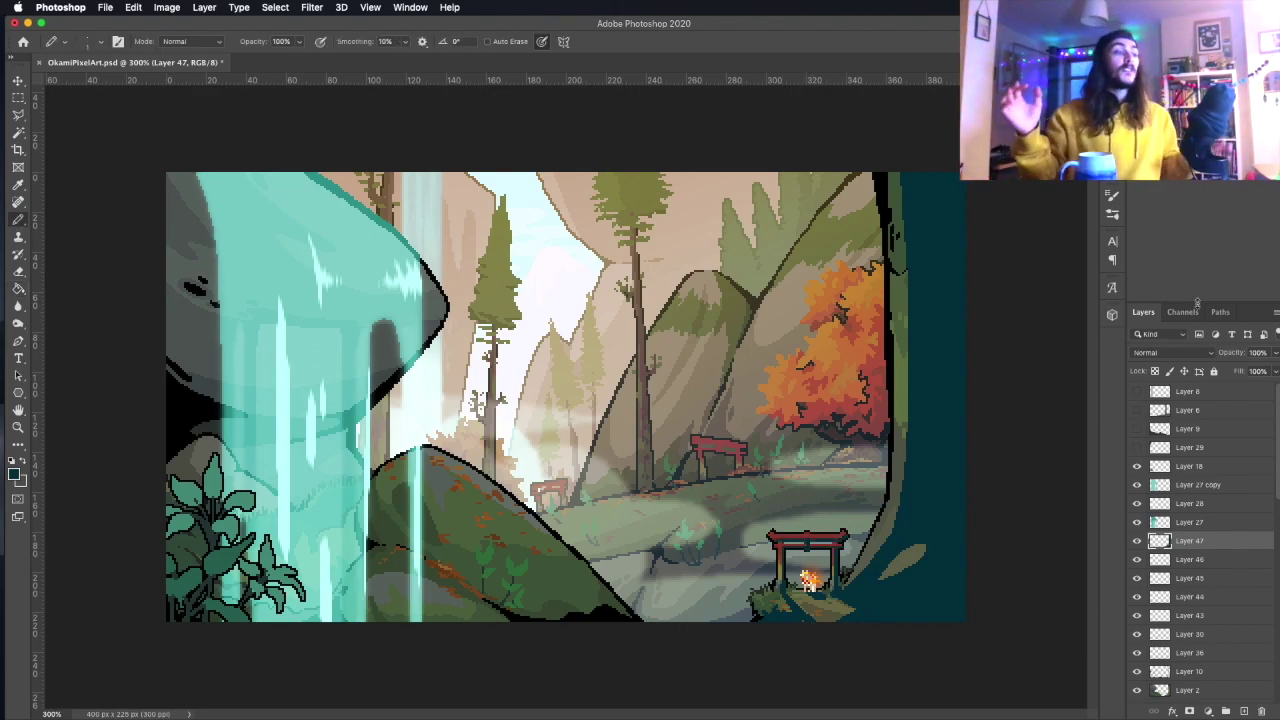
pyautogui.click(1172, 352)
pyautogui.click(1160, 420)
pyautogui.moveTo(1275, 352); pyautogui.dragTo(1233, 371)
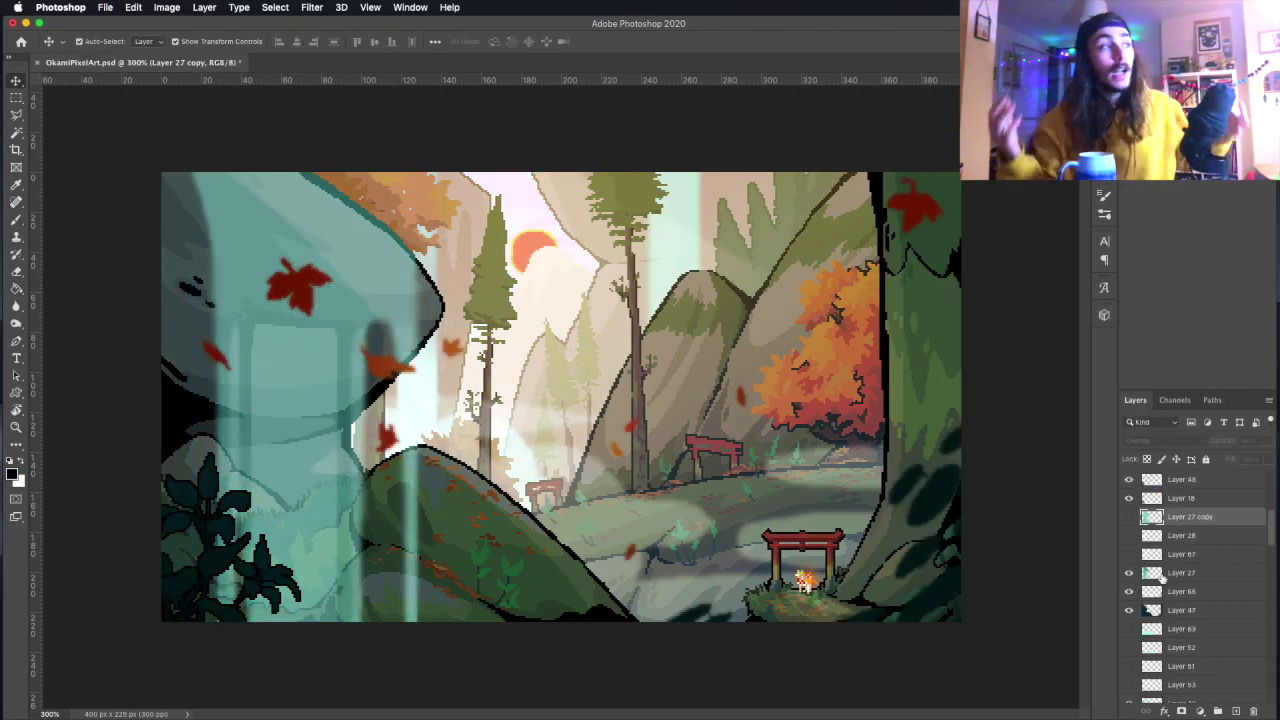
# Pencil a small light-blue waterfall below the rock and lock the layer's transparent pixels.
pyautogui.click(1208, 447)
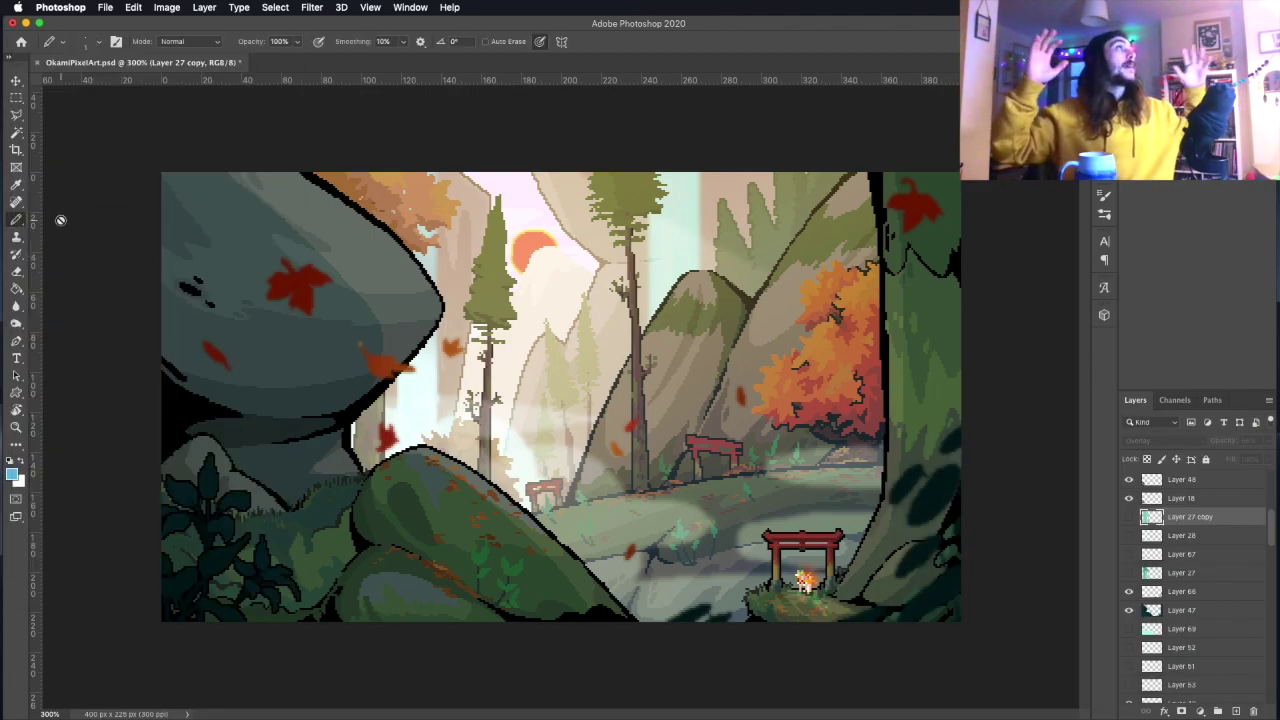
pyautogui.press('x')
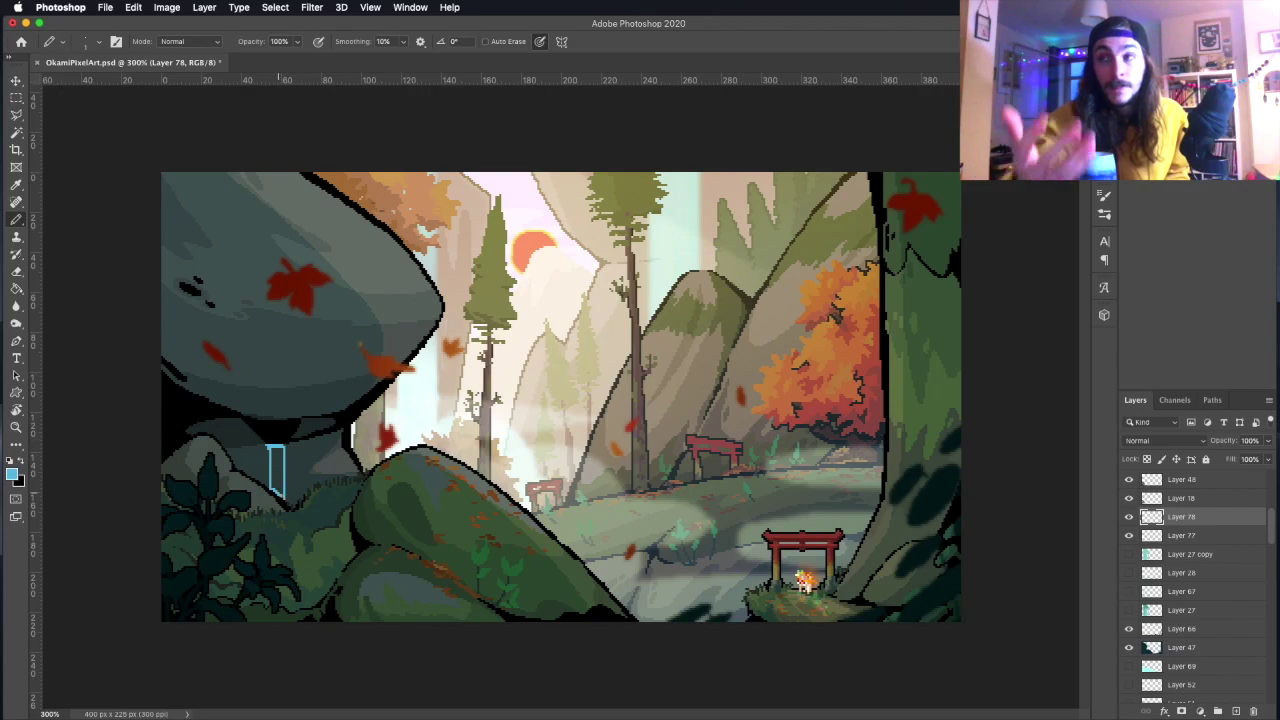
pyautogui.moveTo(289, 512); pyautogui.dragTo(298, 578)
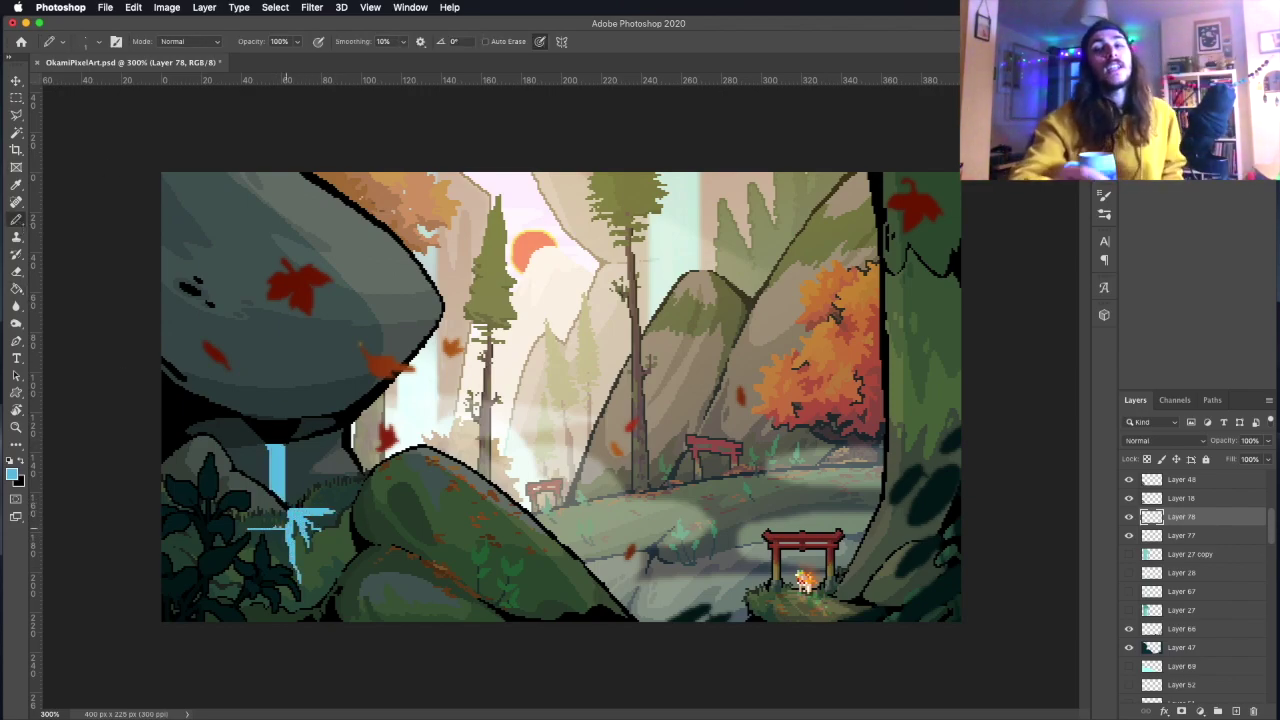
pyautogui.press('e')
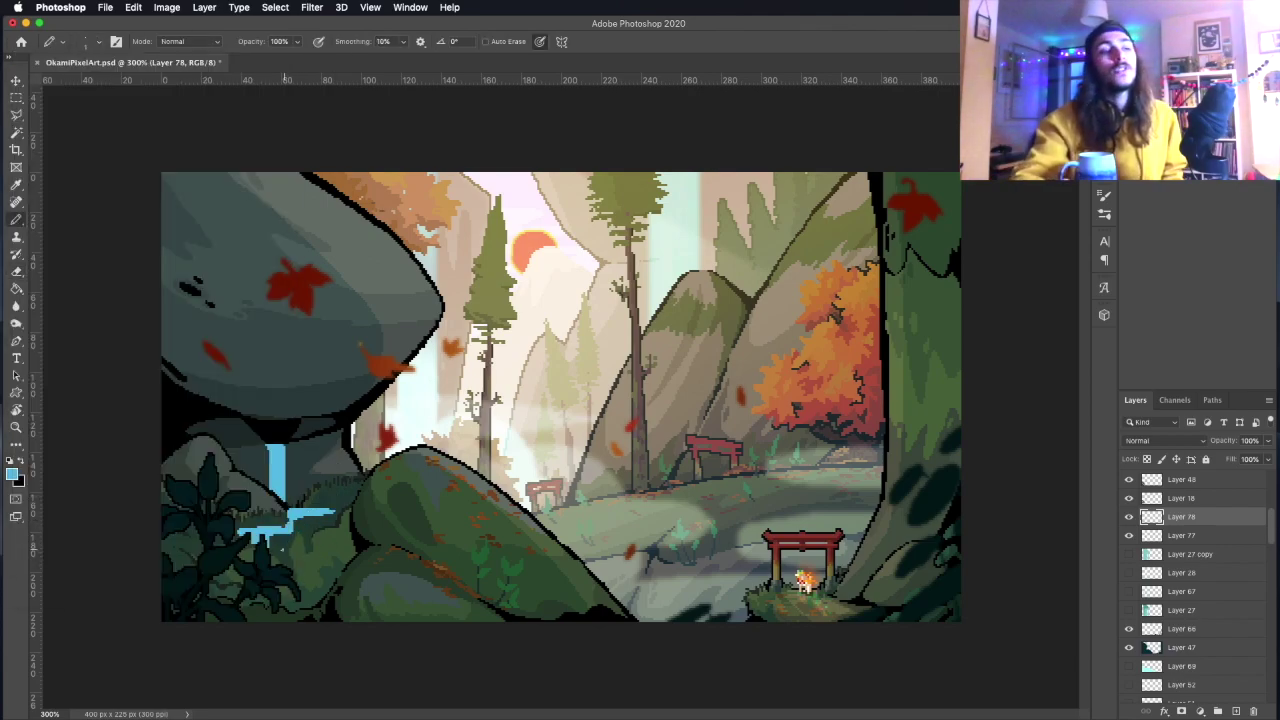
pyautogui.moveTo(270, 535)
pyautogui.mouseDown()
pyautogui.moveTo(325, 593)
pyautogui.moveTo(322, 610)
pyautogui.mouseUp()
pyautogui.press('super+z')
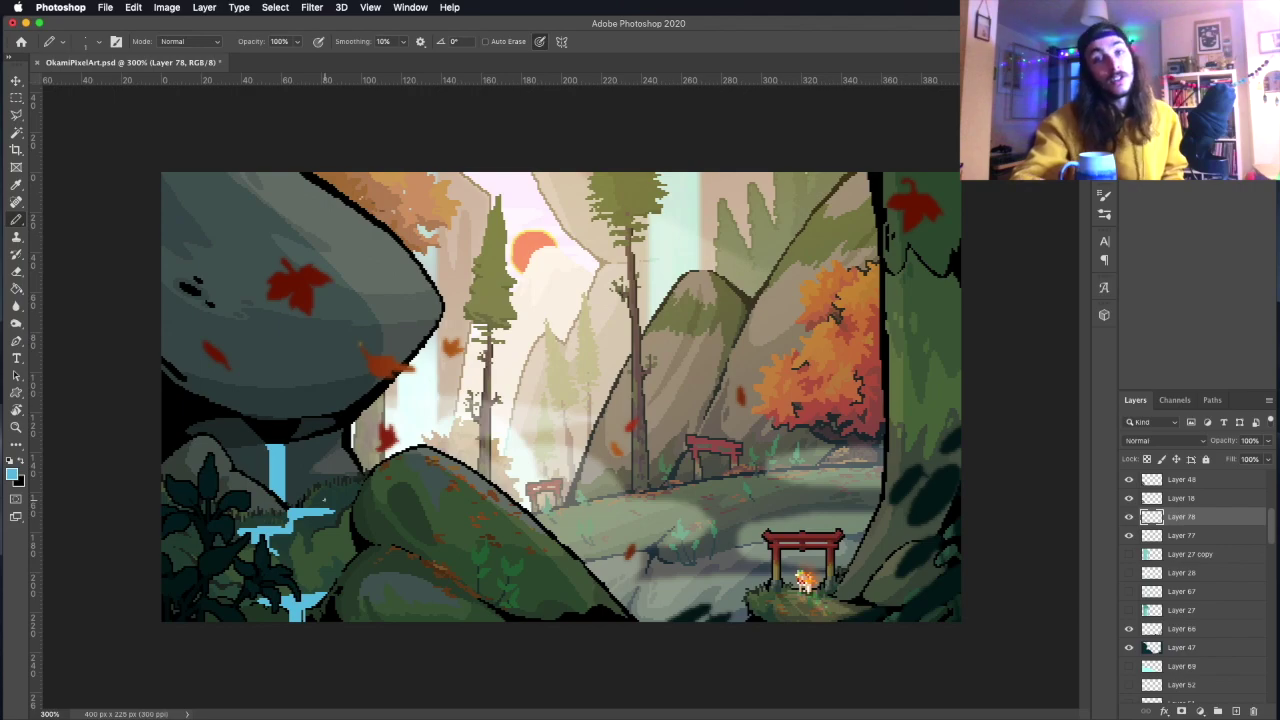
pyautogui.press('e')
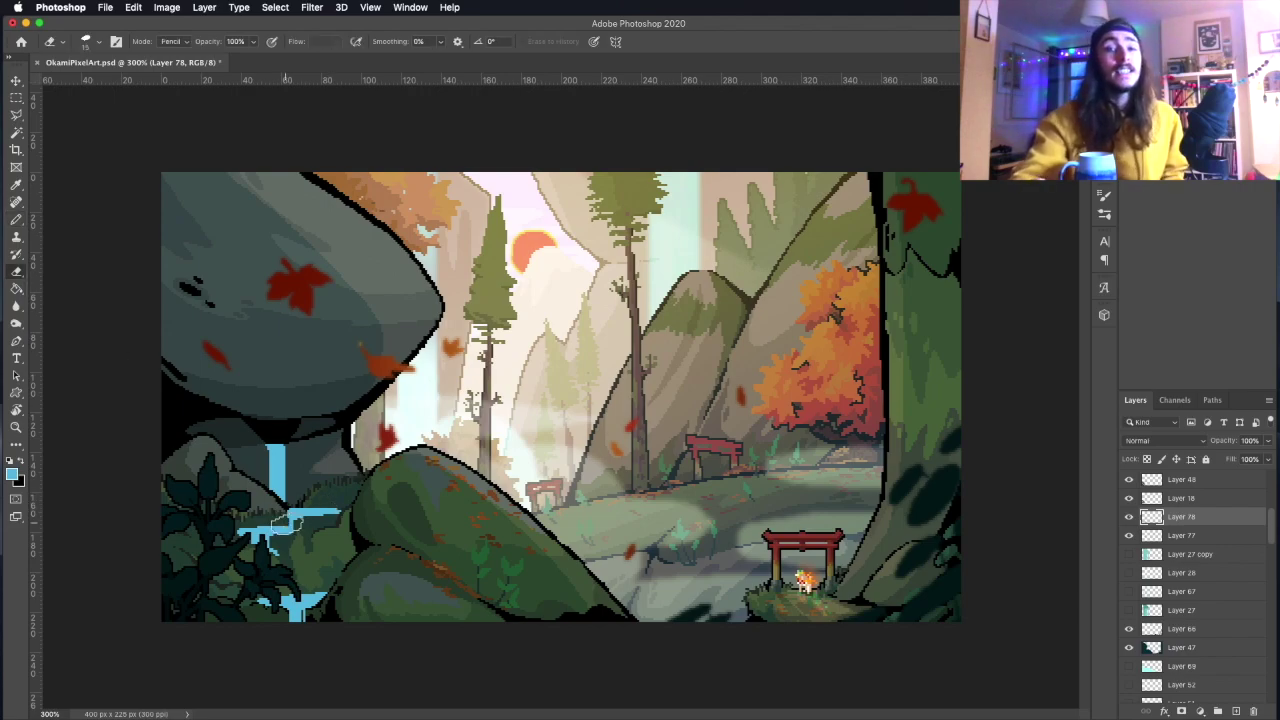
pyautogui.press('b')
pyautogui.moveTo(282, 528); pyautogui.dragTo(304, 526)
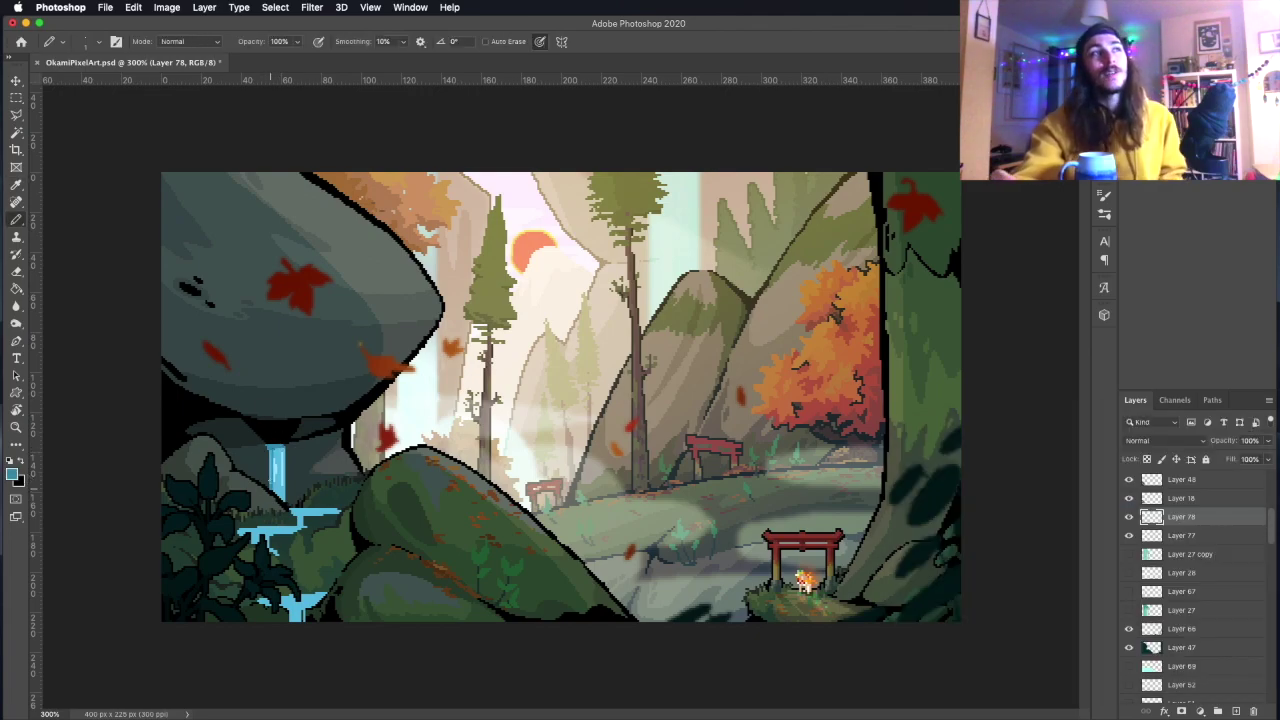
pyautogui.press('/')
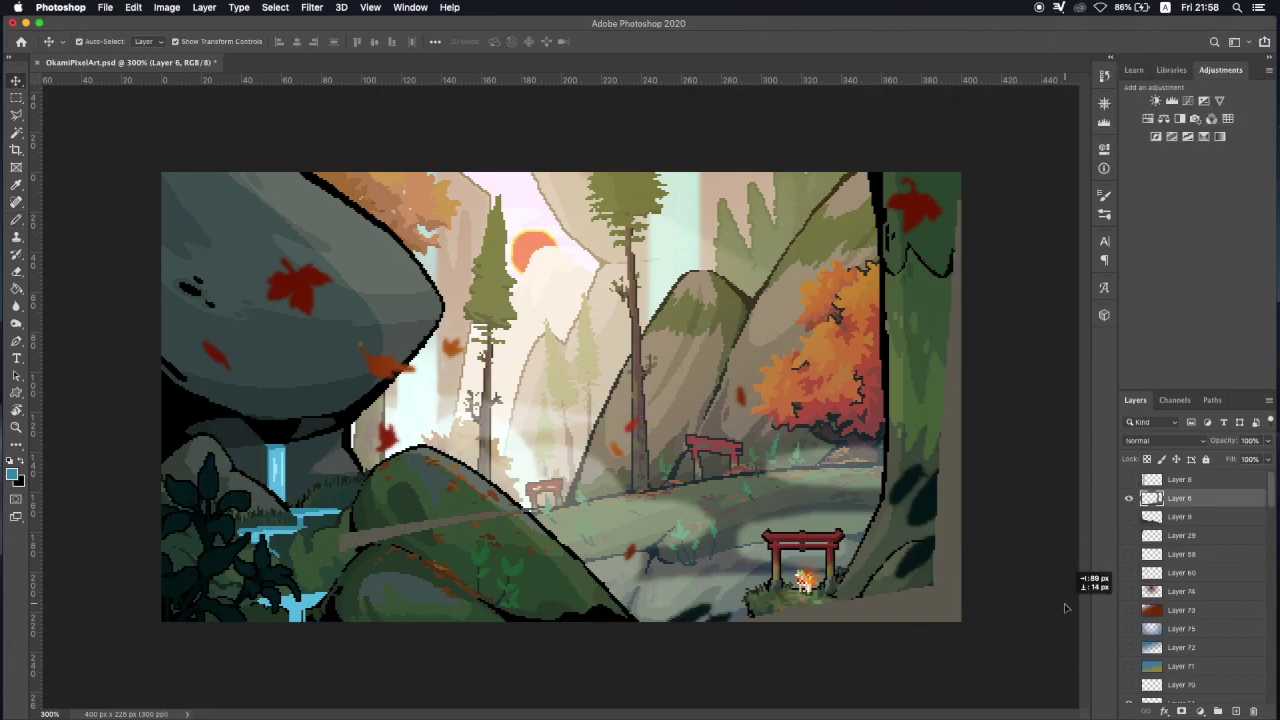
# Turn on the red tint layer and paint teal colour grading across the lower-left foreground.
pyautogui.click(1129, 555)
pyautogui.moveTo(262, 465)
pyautogui.mouseDown()
pyautogui.moveTo(300, 515)
pyautogui.moveTo(228, 586)
pyautogui.moveTo(320, 600)
pyautogui.mouseUp()
pyautogui.moveTo(430, 600); pyautogui.dragTo(300, 500)
pyautogui.moveTo(250, 605); pyautogui.dragTo(500, 610)
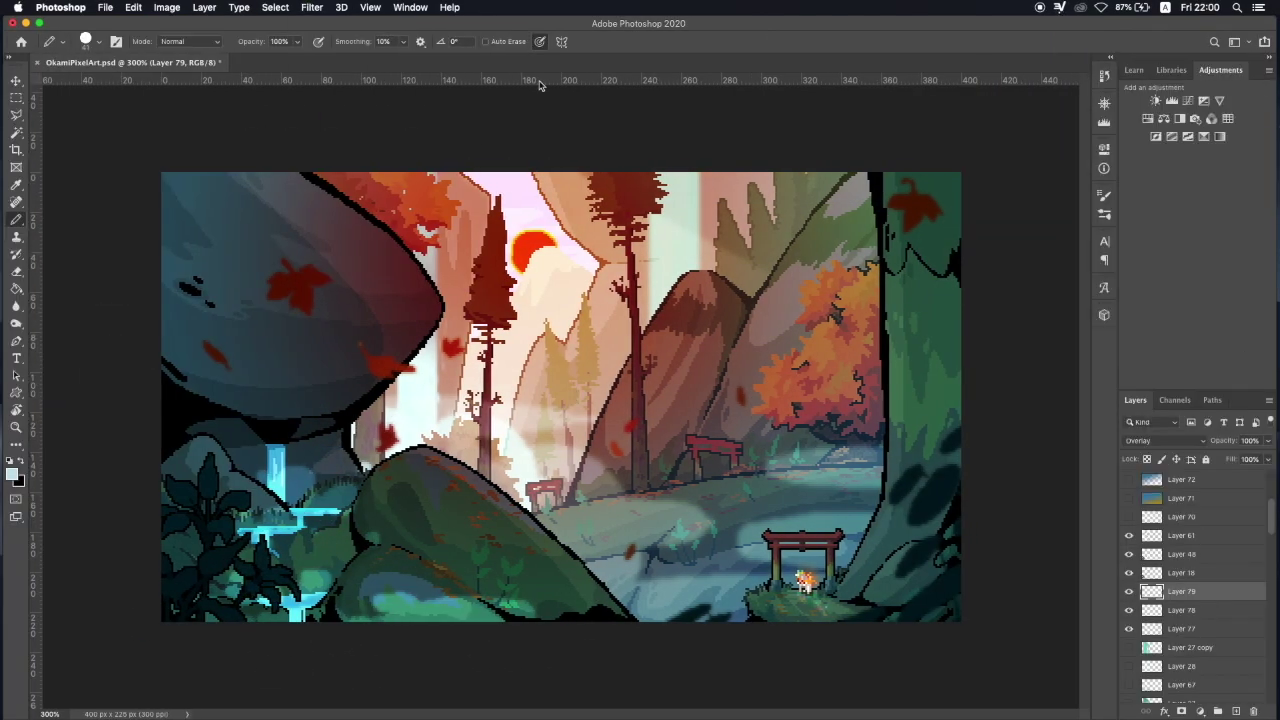